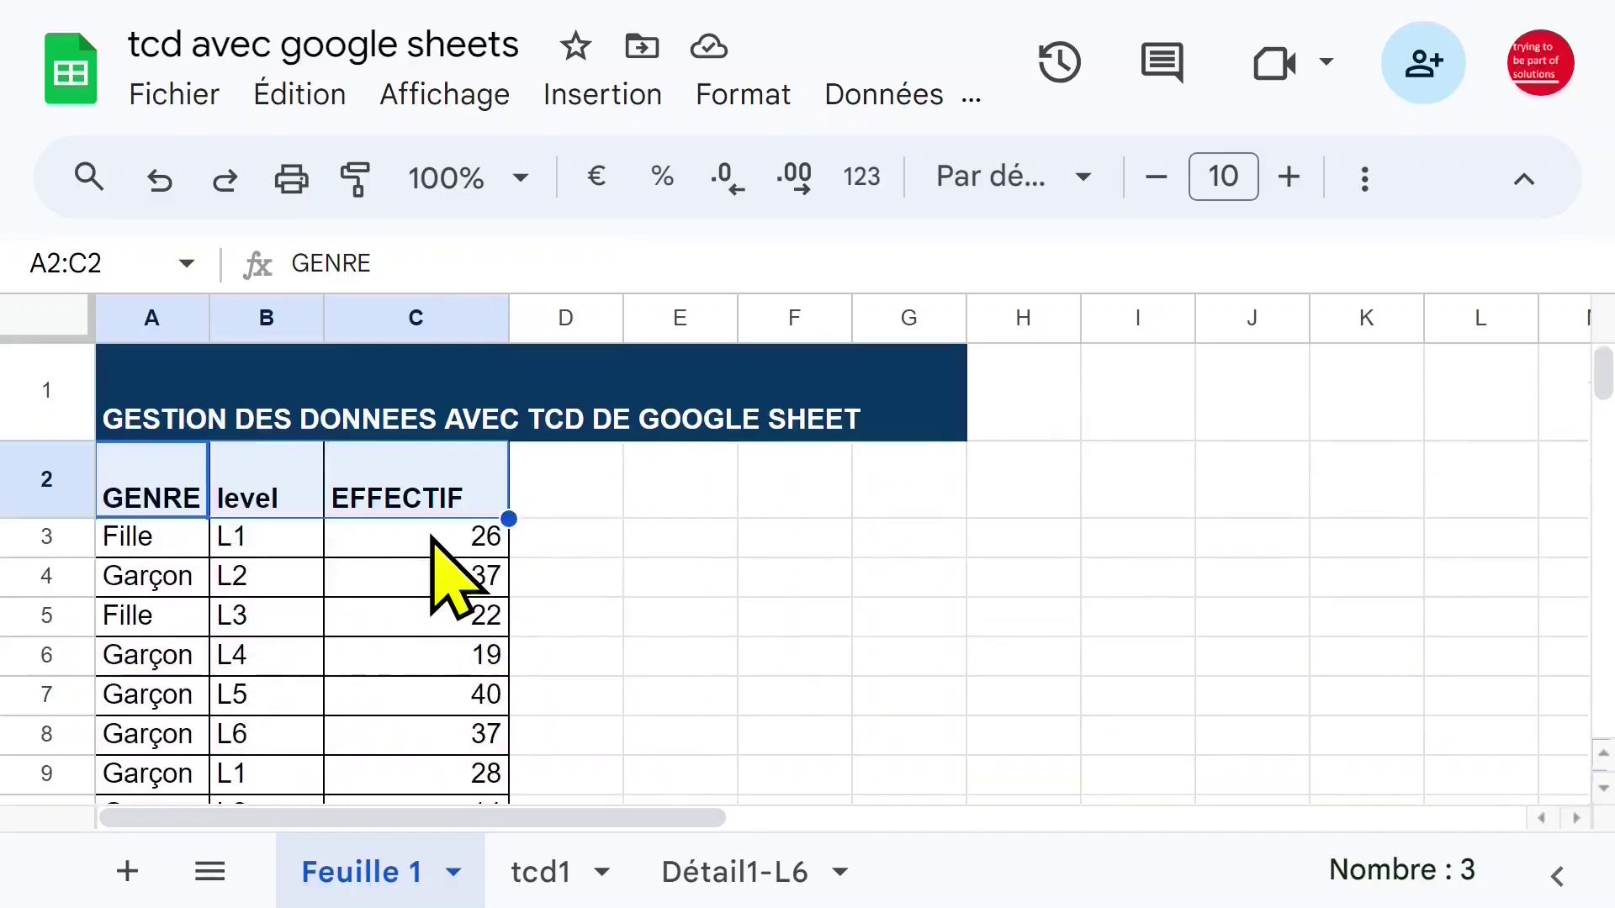
- Select the data range A2:C101 with its headers and start creating a pivot table from it
left_click(433, 538)
left_click_drag(189, 498, 421, 496)
key("ctrl+shift+Down")
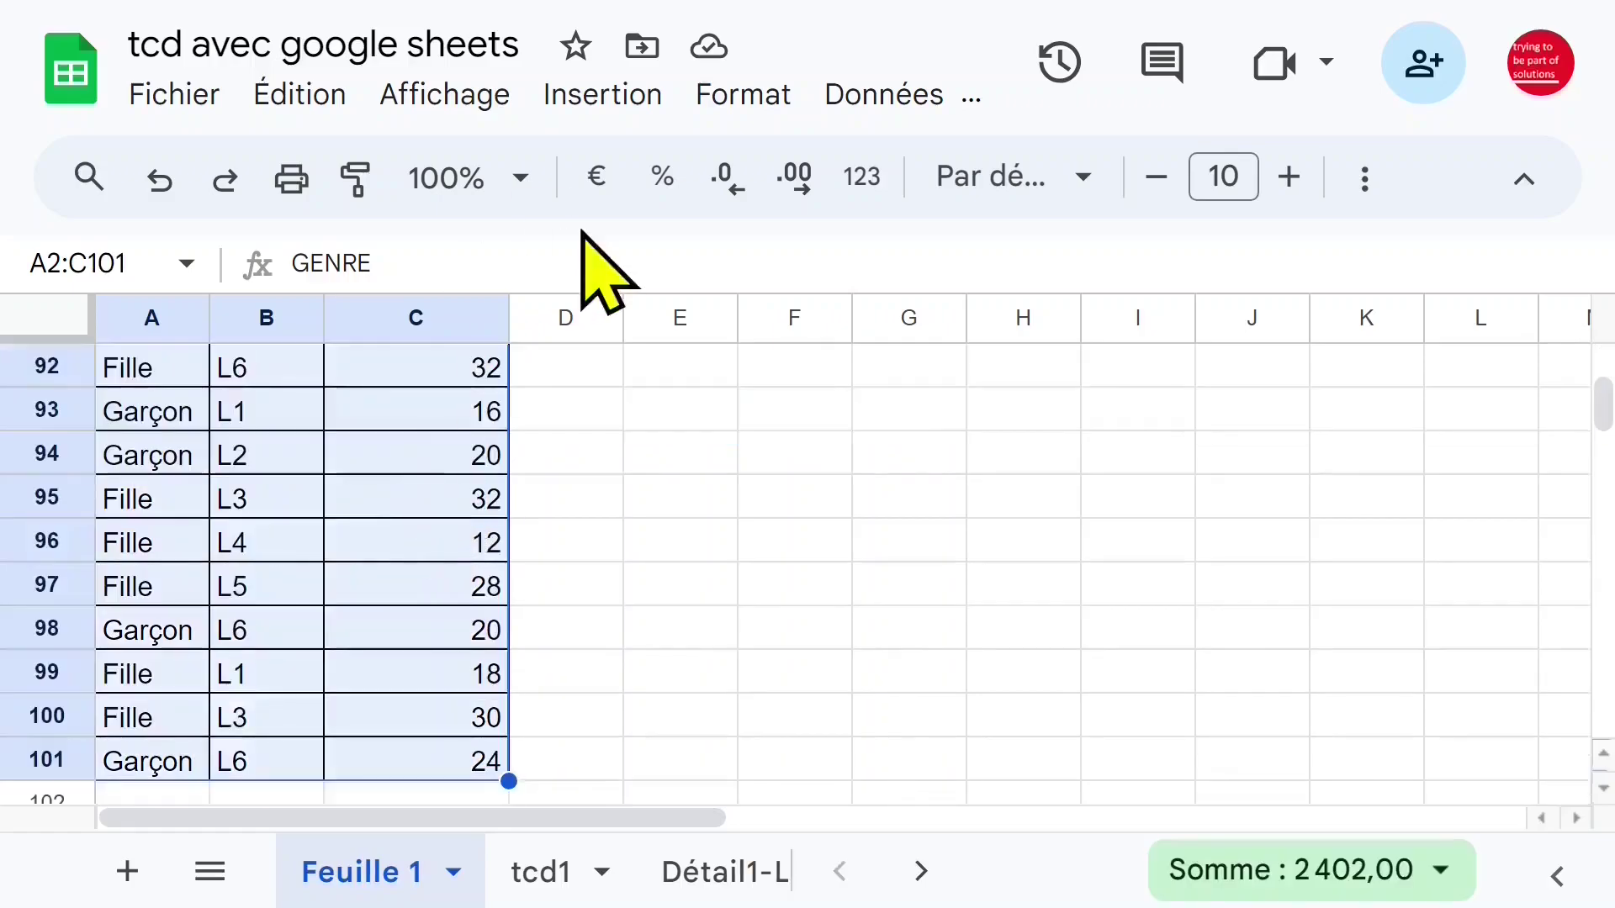
left_click(609, 97)
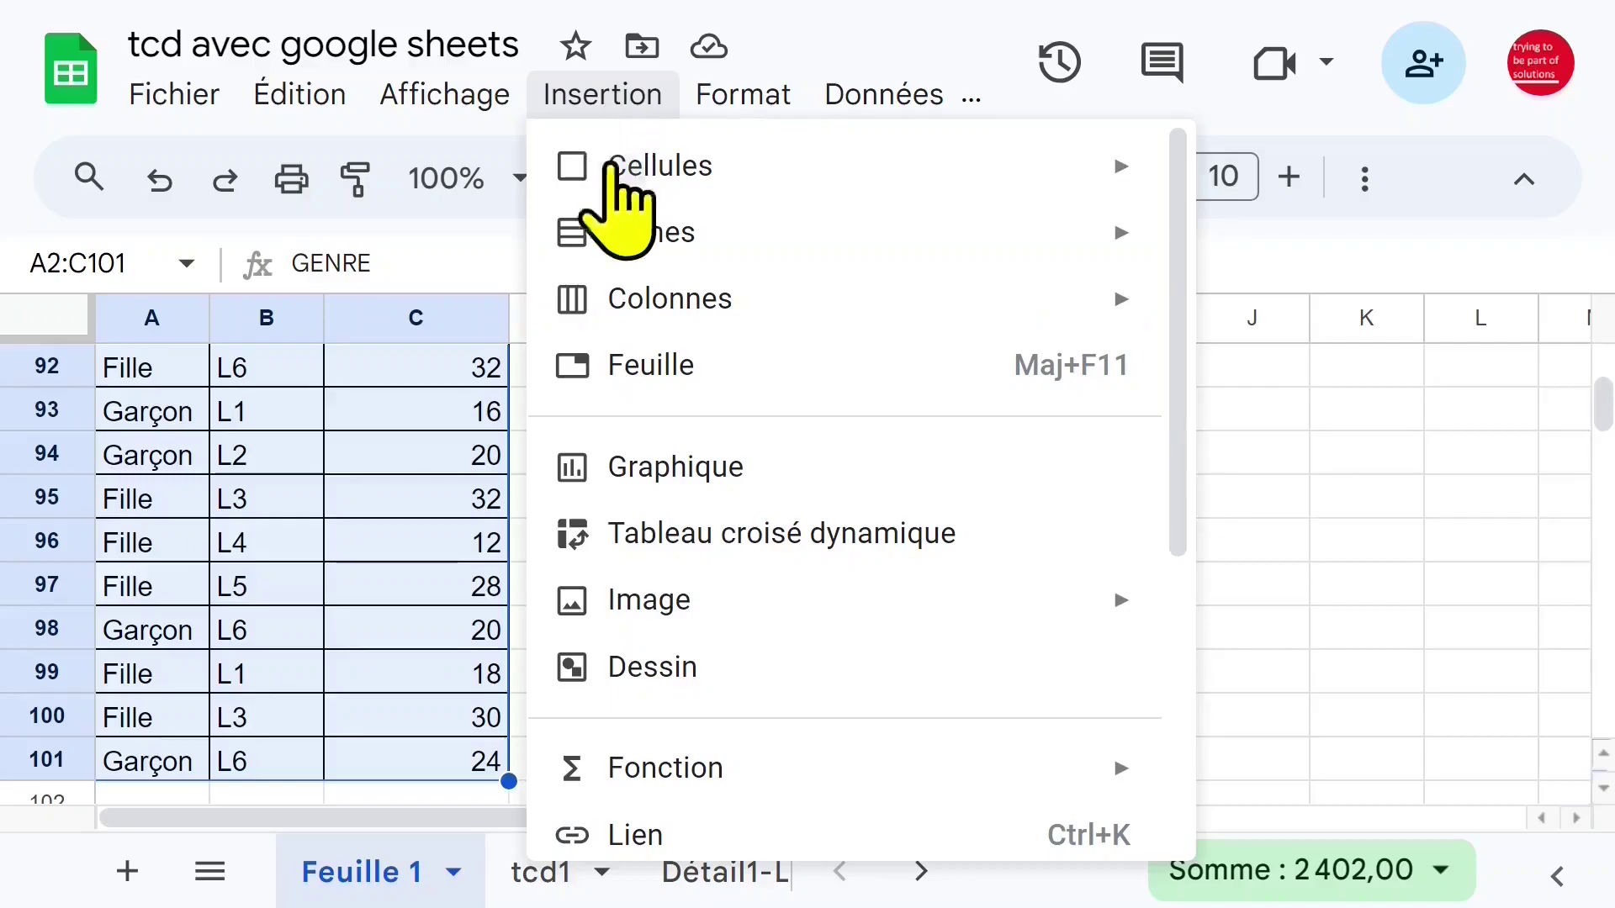
left_click(740, 542)
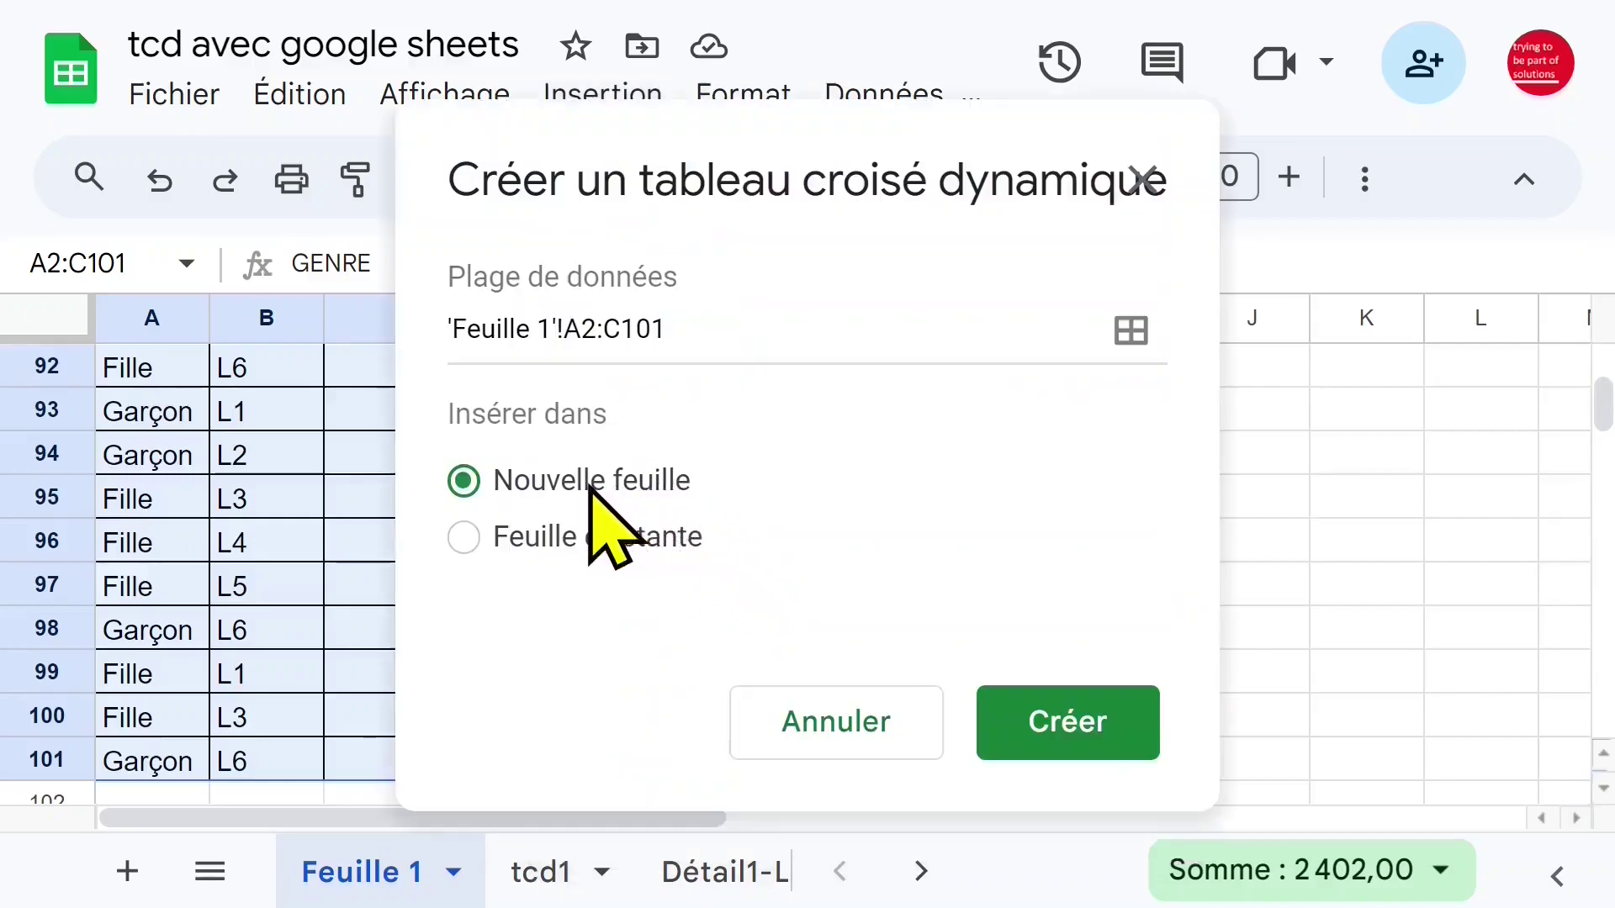
- Place the pivot table in the existing sheet at 'Feuille 1'!I1 and create it
left_click(464, 539)
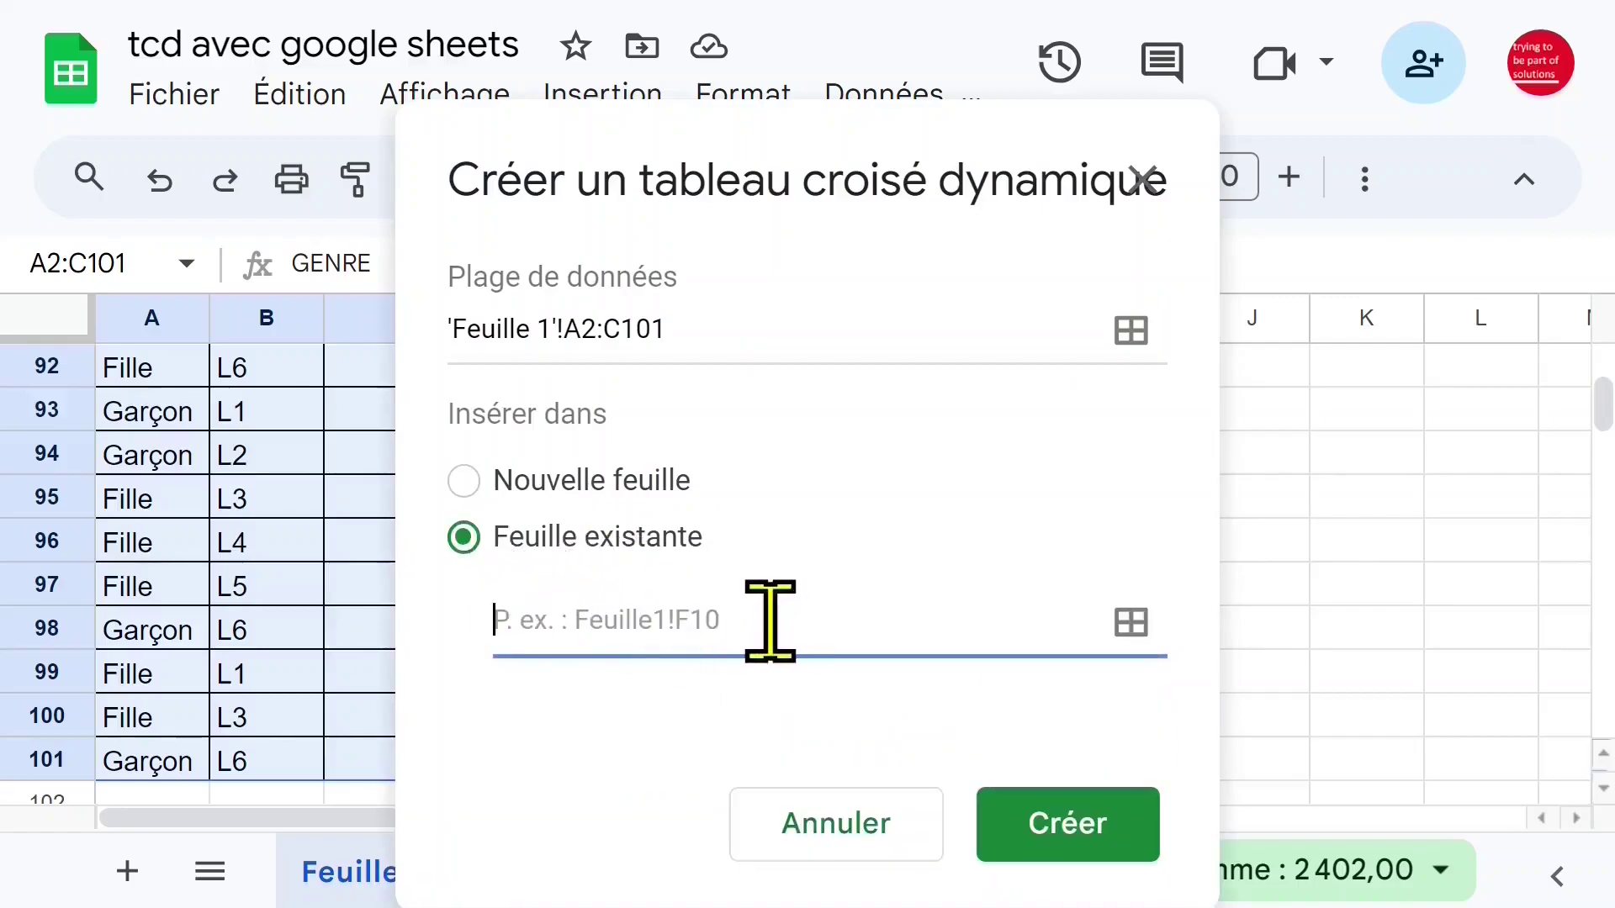
scroll(1329, 462, "up", 2)
left_click(1270, 379)
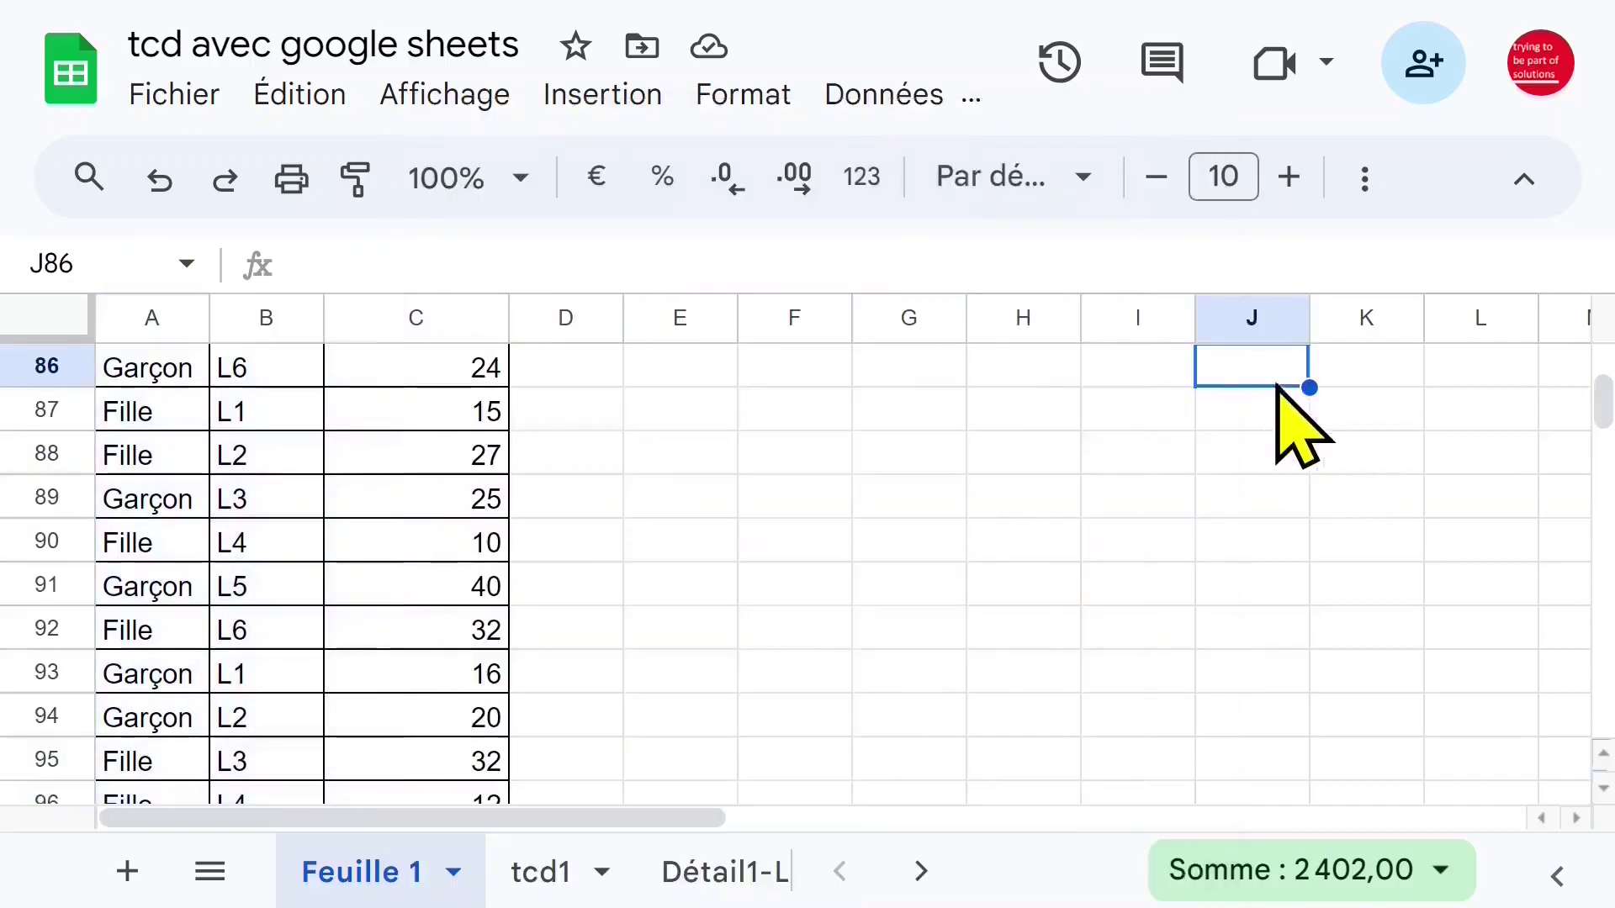
scroll(1335, 469, "up", 15)
scroll(1338, 471, "up", 10)
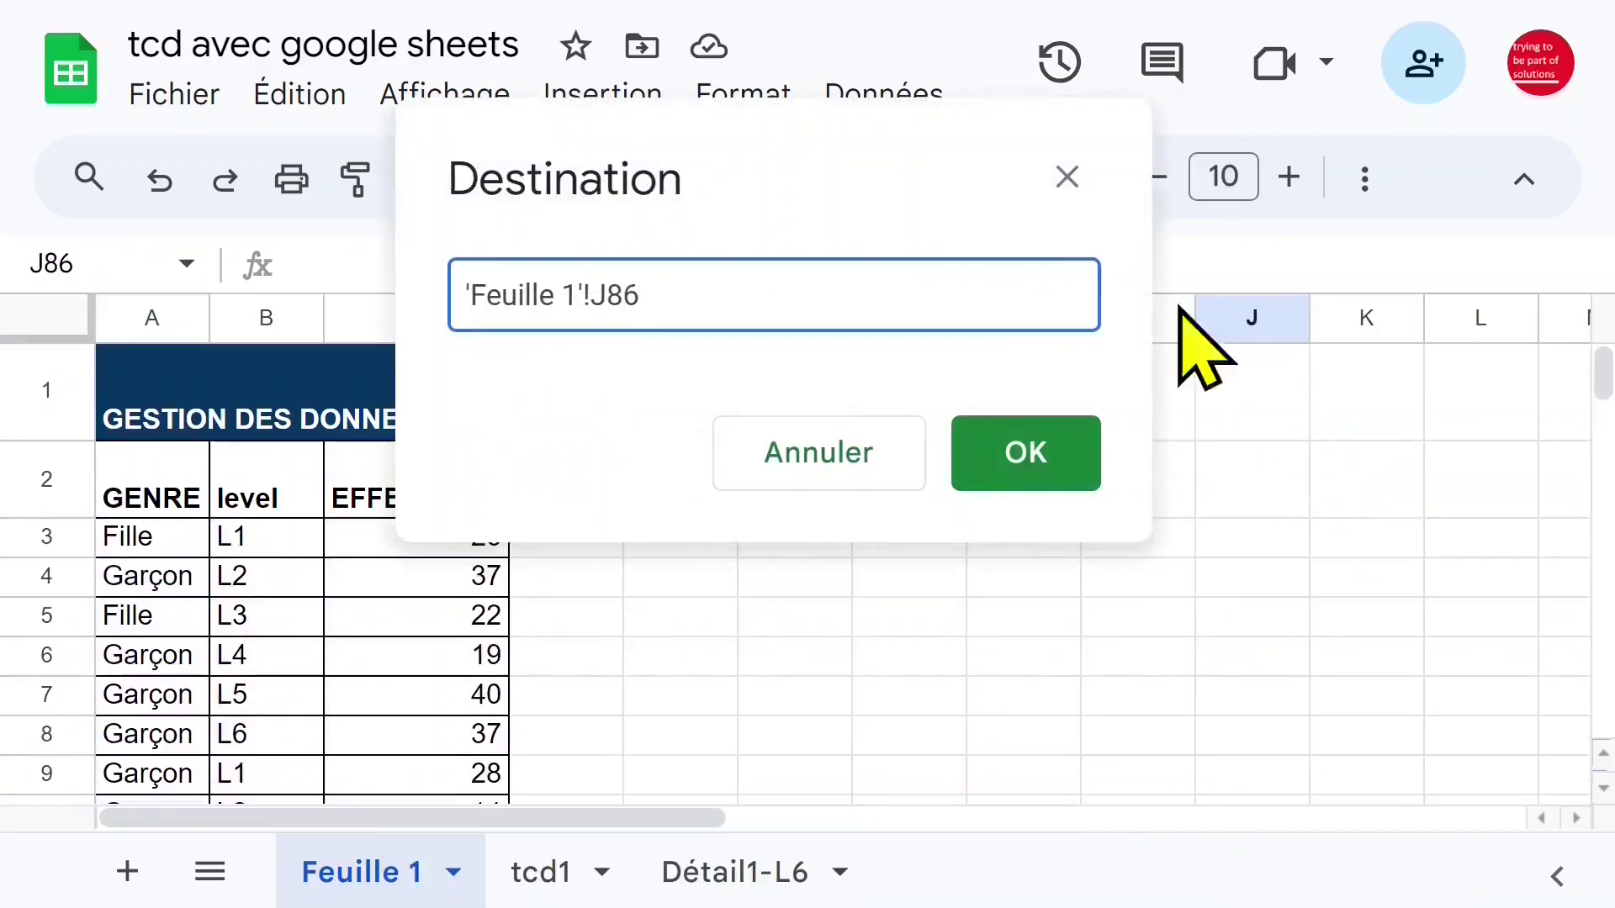
left_click_drag(836, 144, 437, 123)
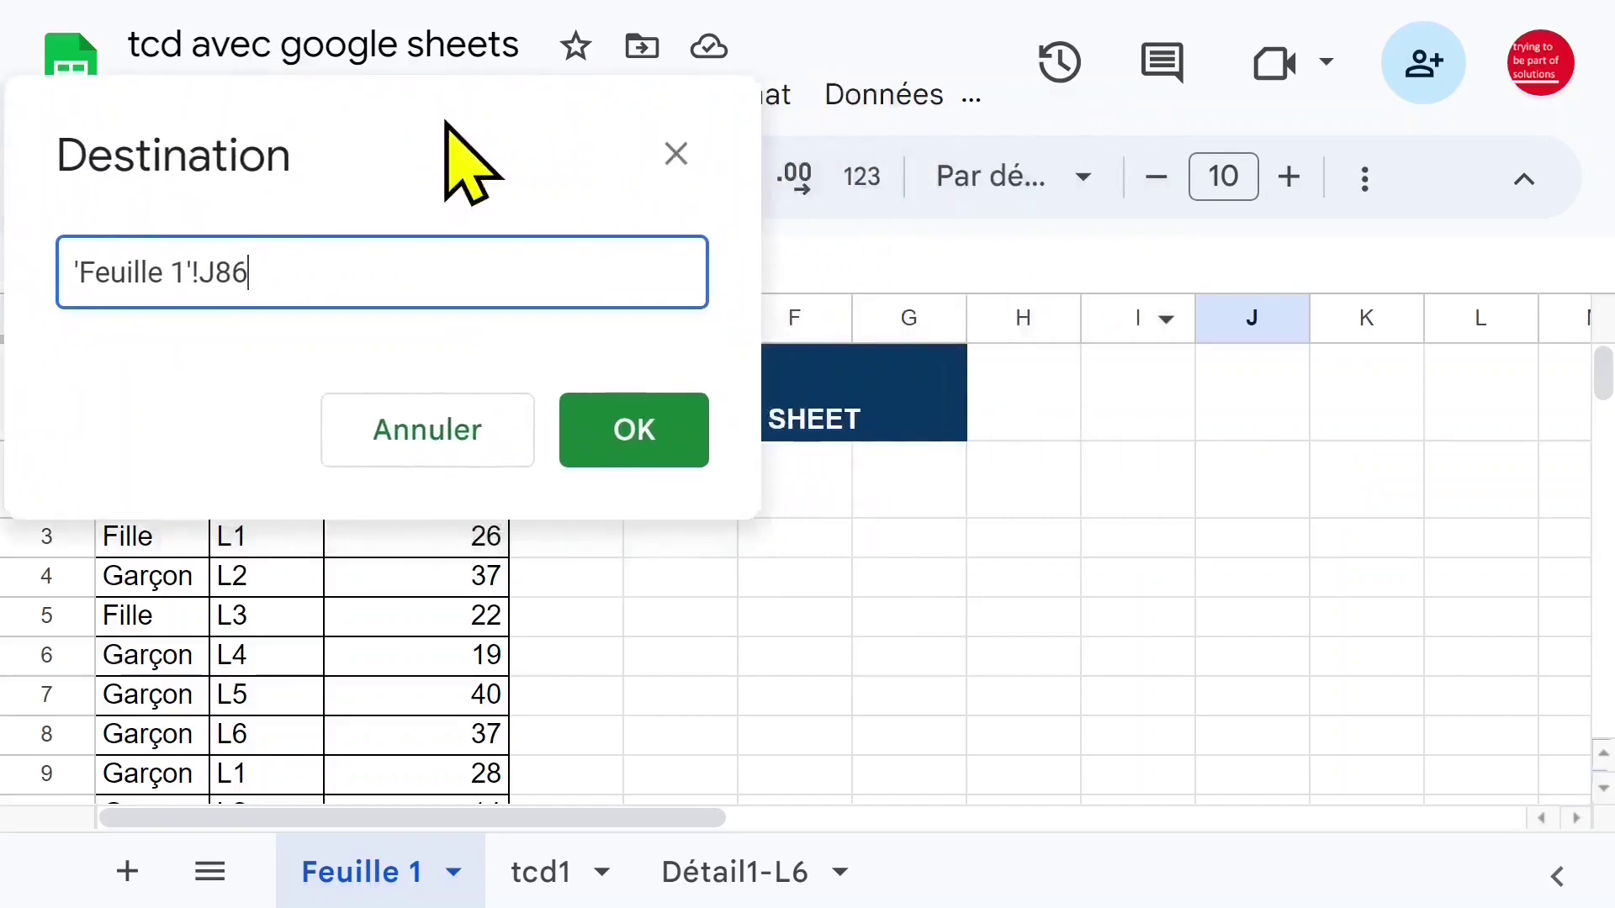
left_click(1154, 404)
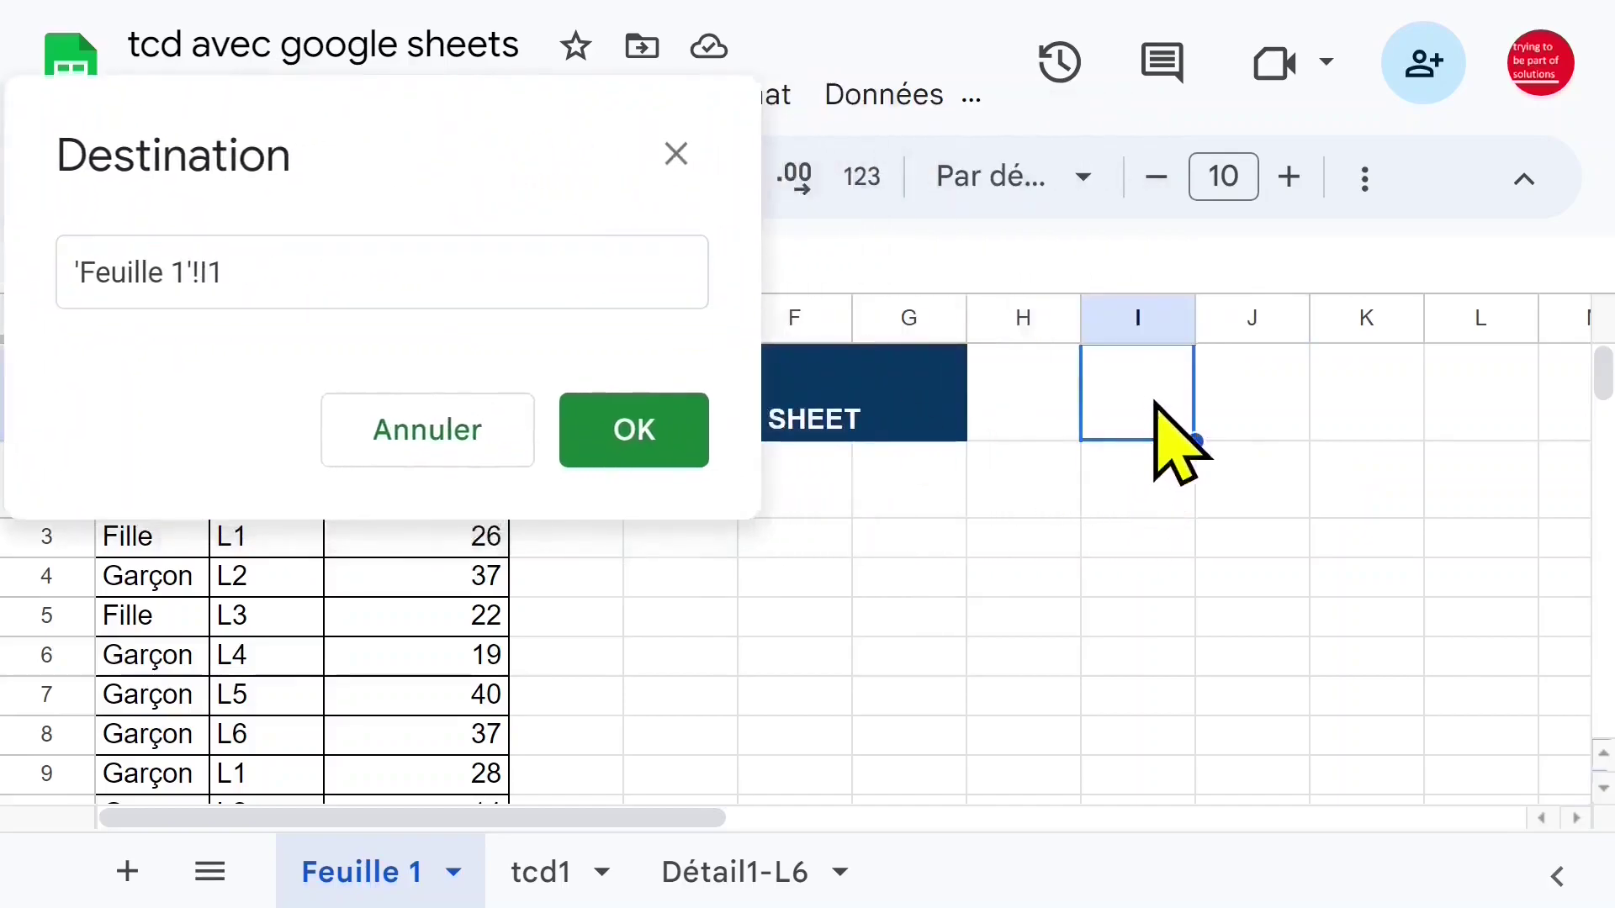
left_click(639, 441)
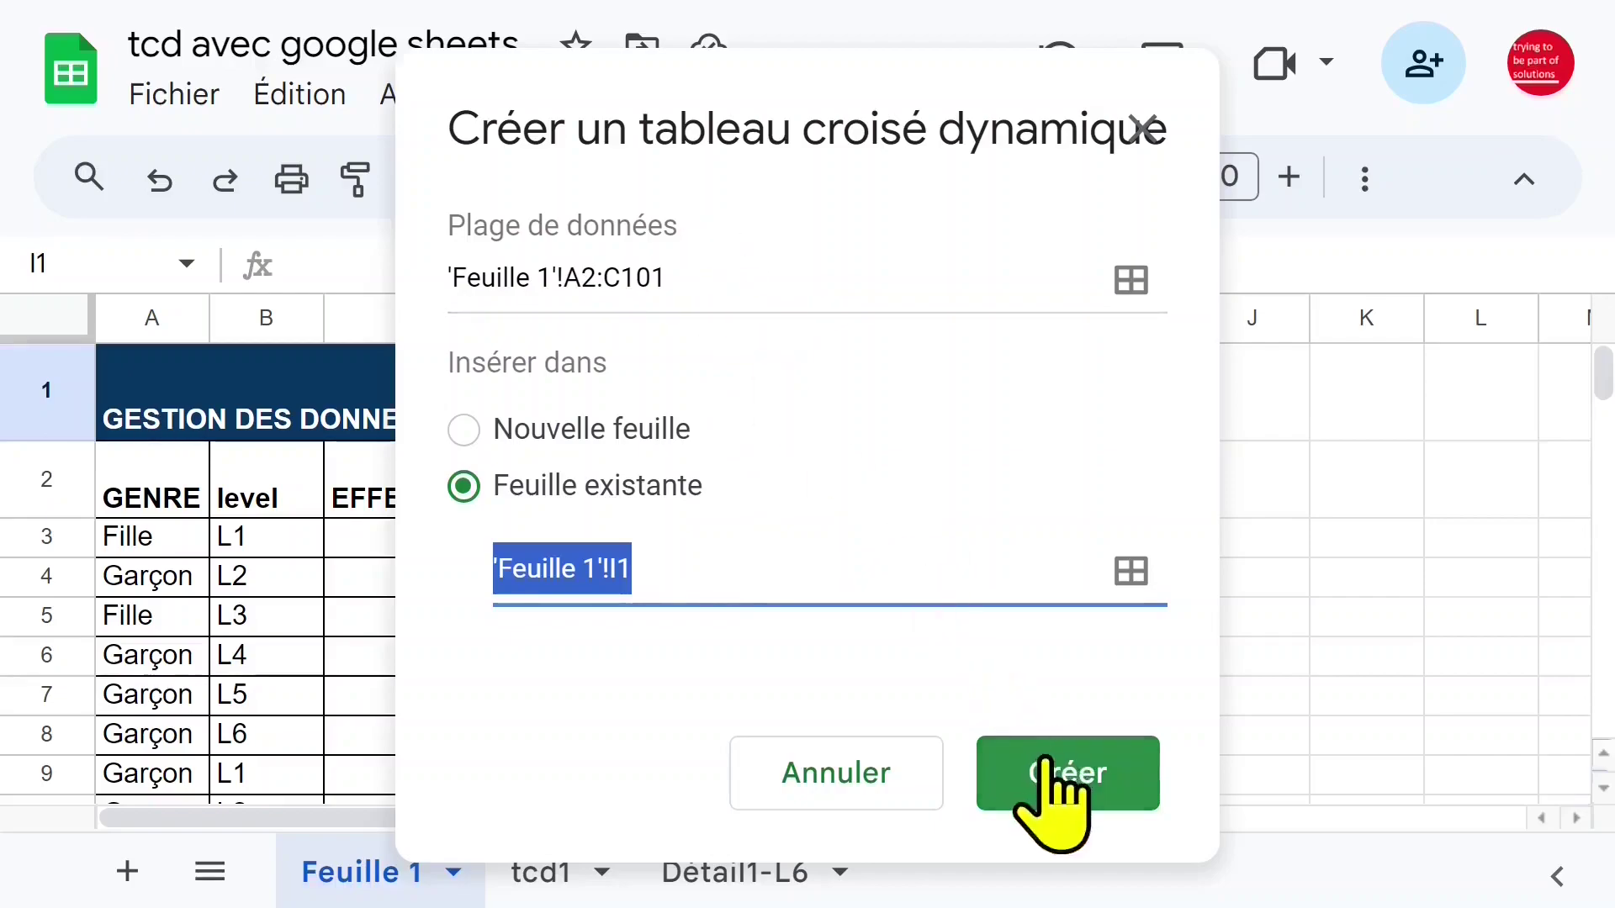
left_click(1075, 772)
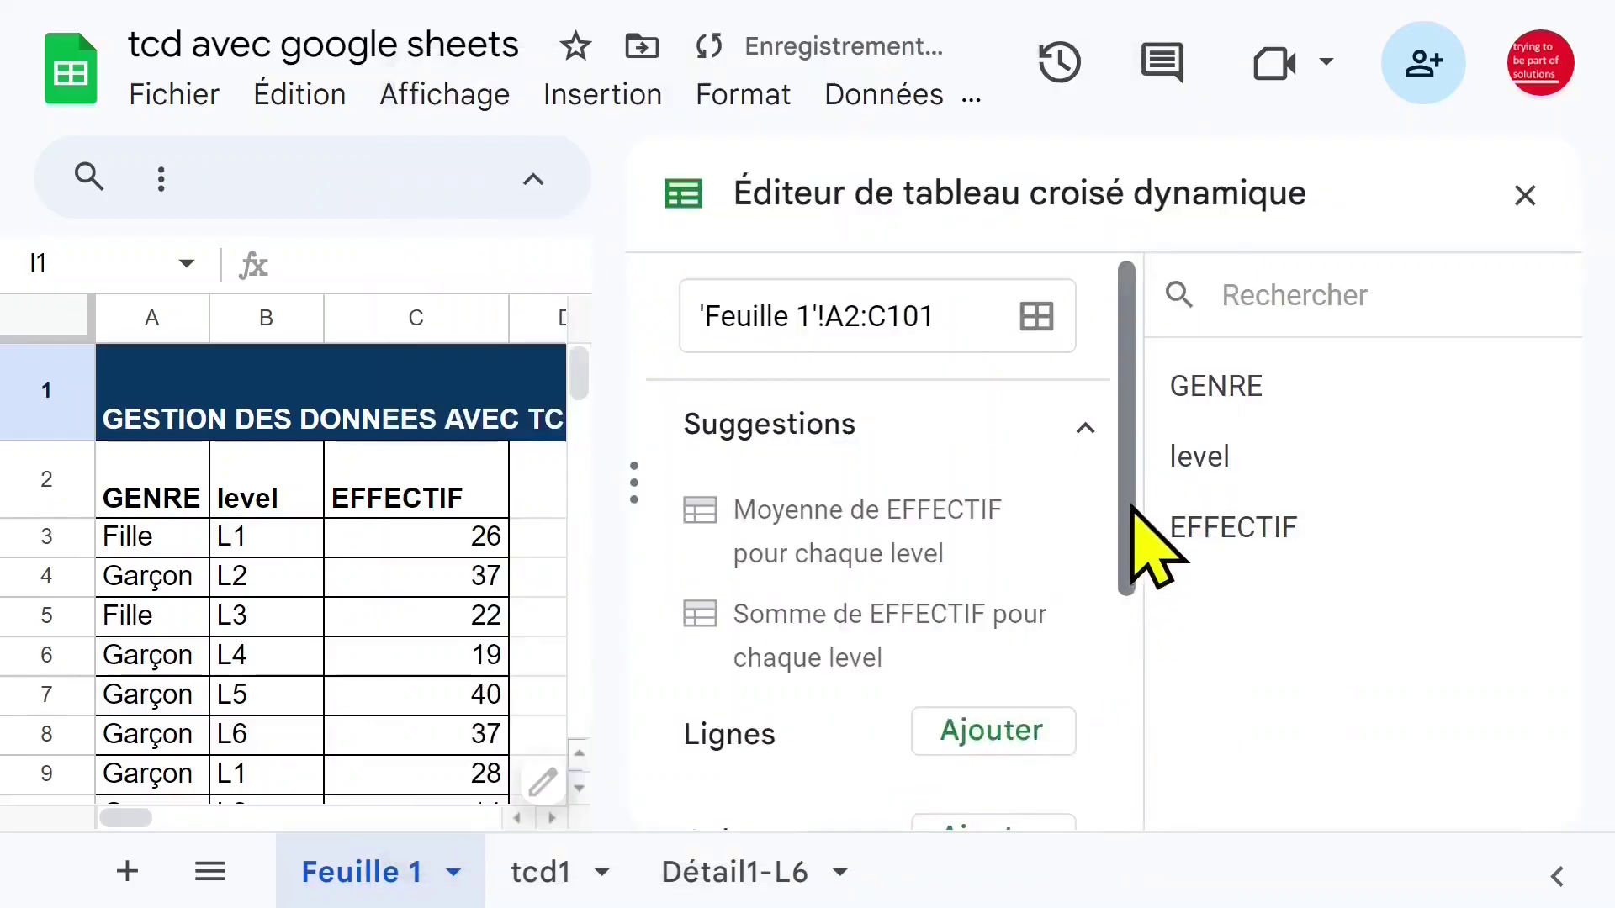
- Apply the suggested pivot layout "Moyenne de EFFECTIF pour chaque level" and close the pivot table editor
scroll(1139, 555, "down", 1)
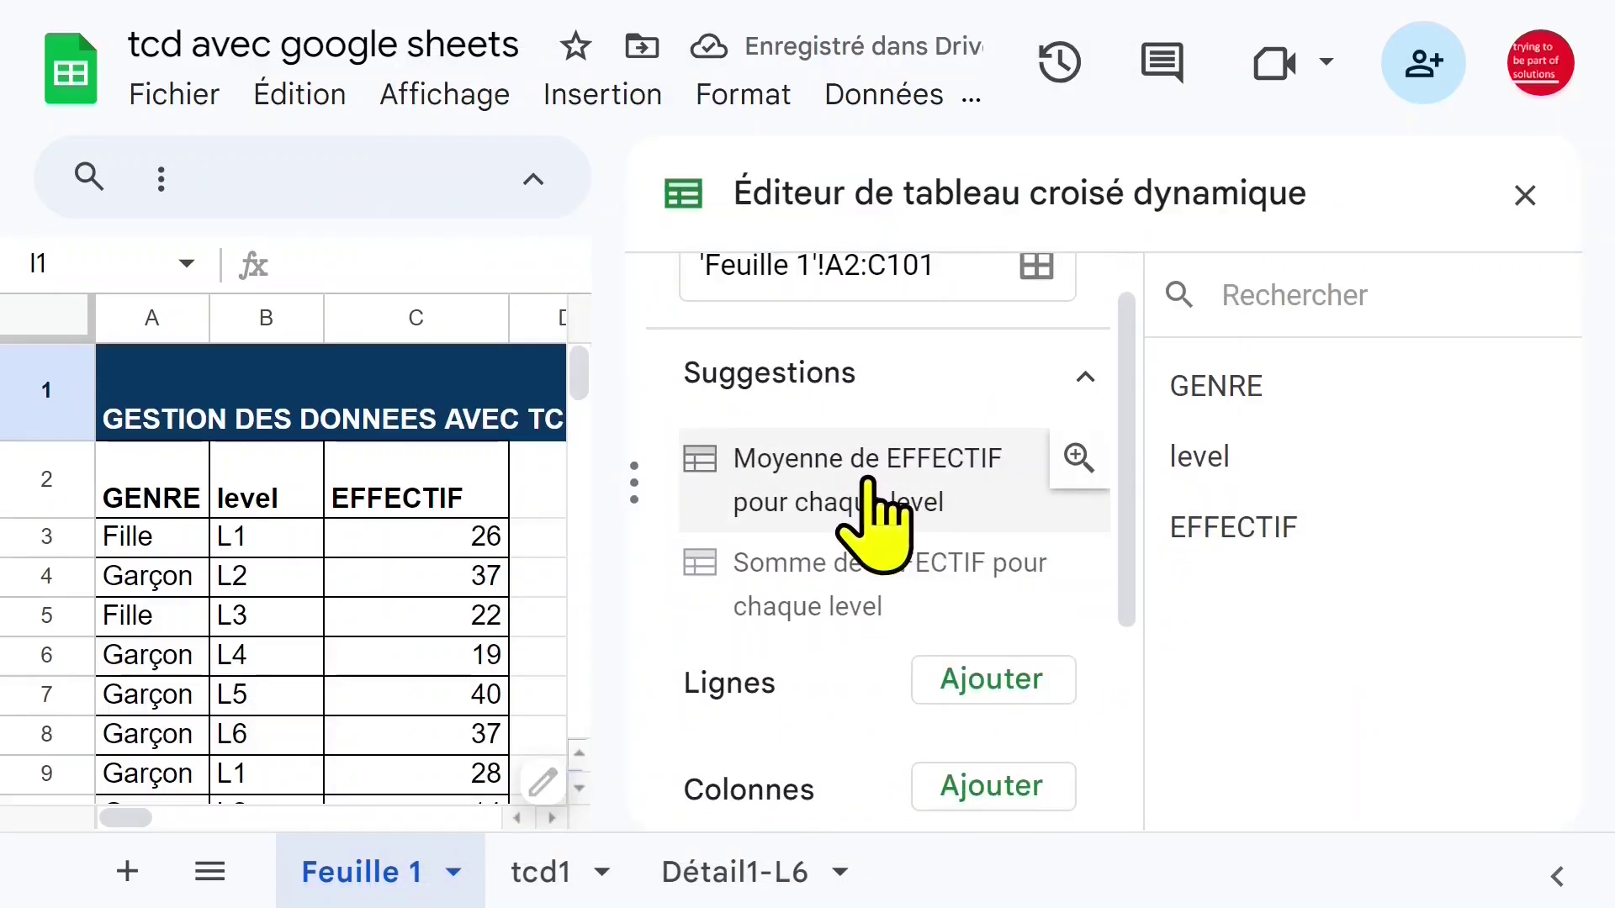
scroll(1130, 497, "down", 1)
left_click_drag(1131, 482, 1095, 476)
mouse_move(901, 468)
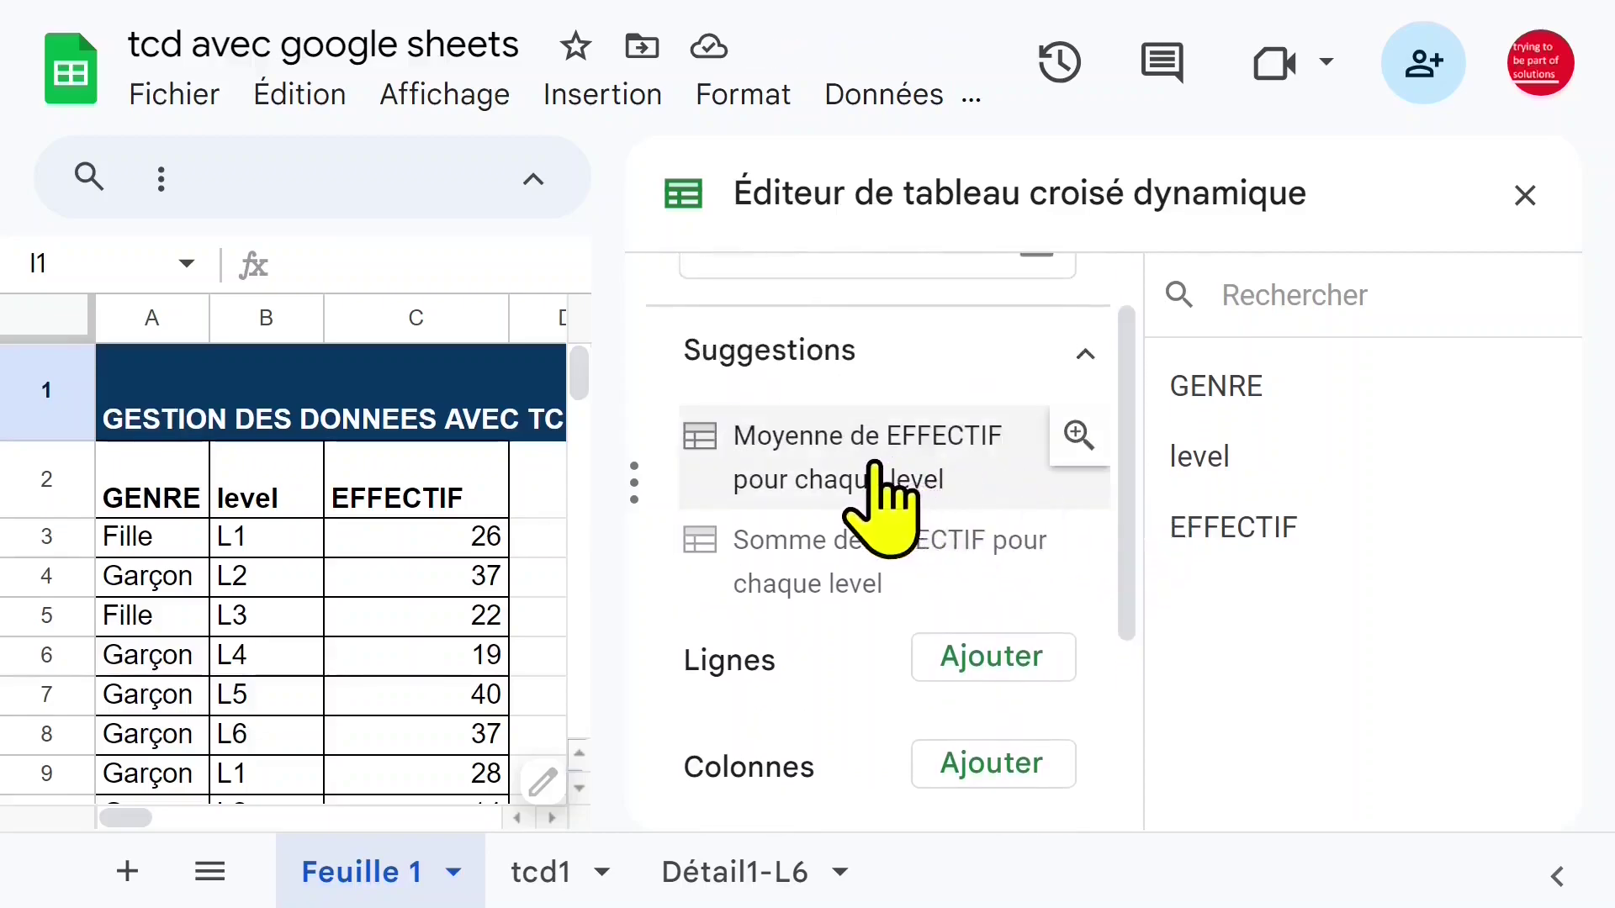
left_click(877, 483)
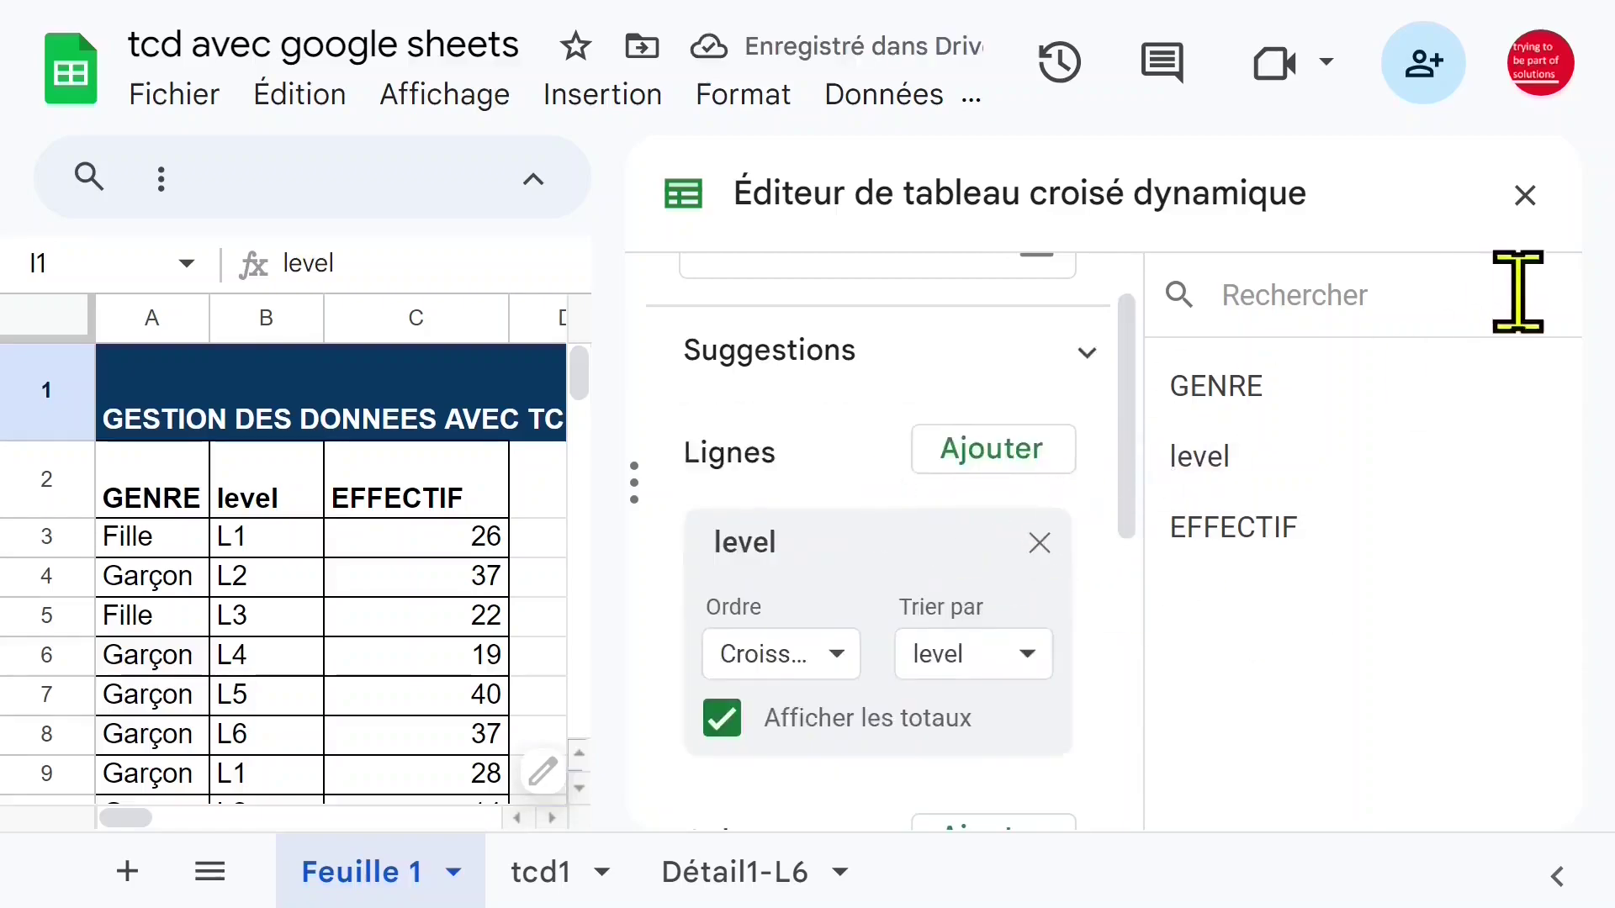
left_click(1524, 196)
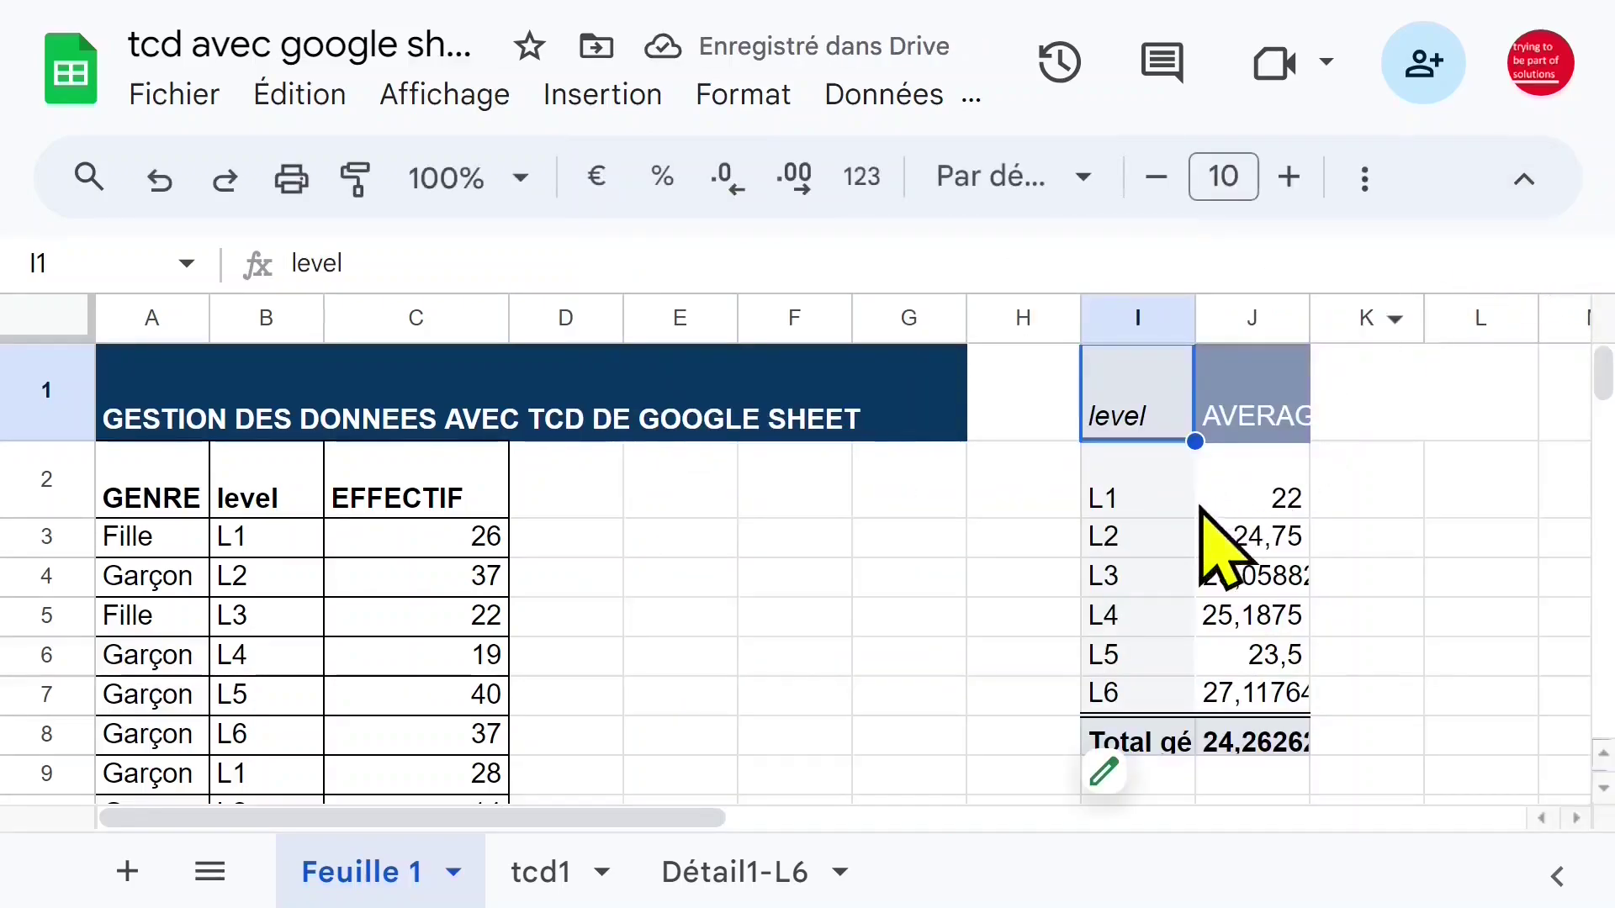
- Widen column J so the pivot table's average values fit, and go over the rows for each level
left_click(1268, 461)
left_click_drag(1312, 319, 1428, 320)
left_click(1139, 480)
left_click(1312, 500)
left_click_drag(1148, 501, 1349, 707)
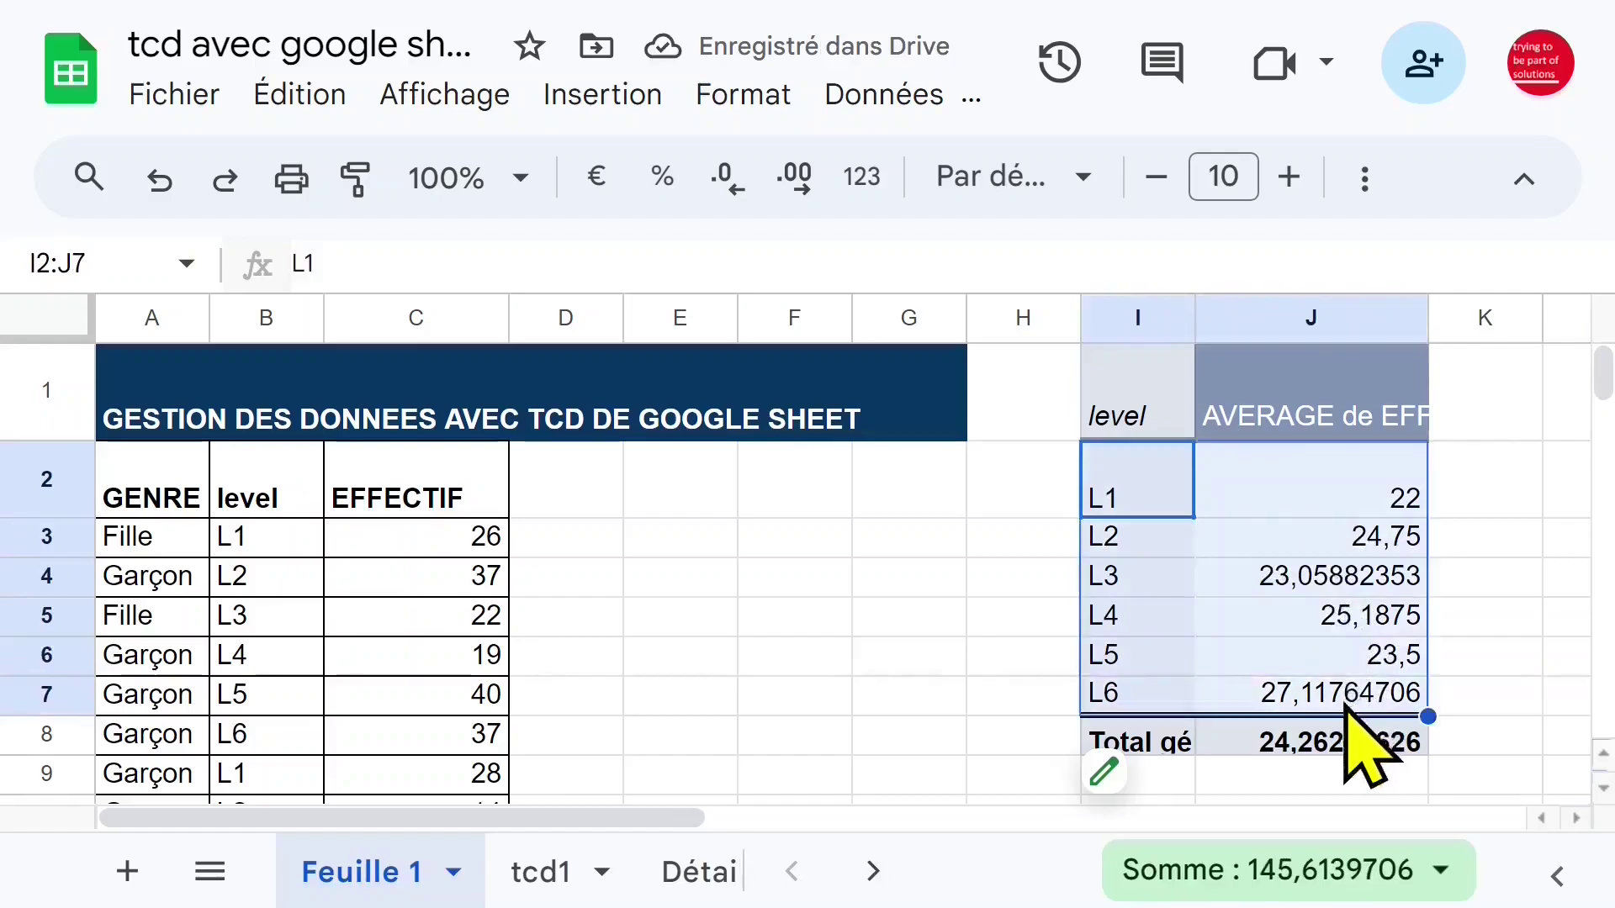
left_click(1355, 693)
- Format the pivot averages in J2:J8, including the grand total, with no decimals
left_click(1328, 492)
left_click_drag(1326, 491, 1344, 730)
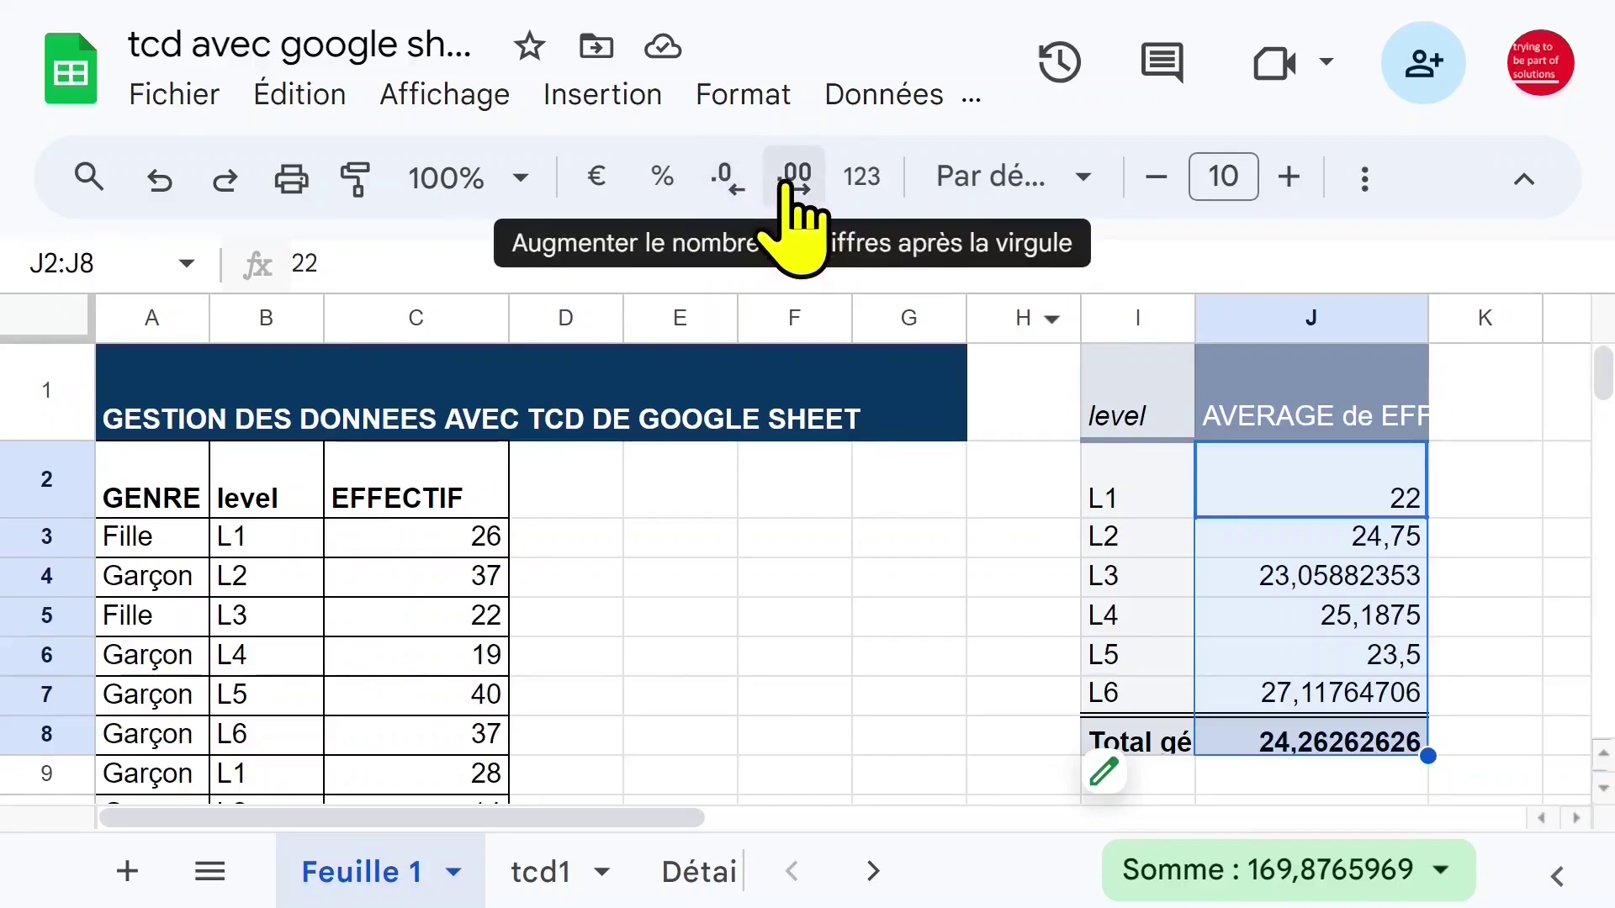
left_click(725, 180)
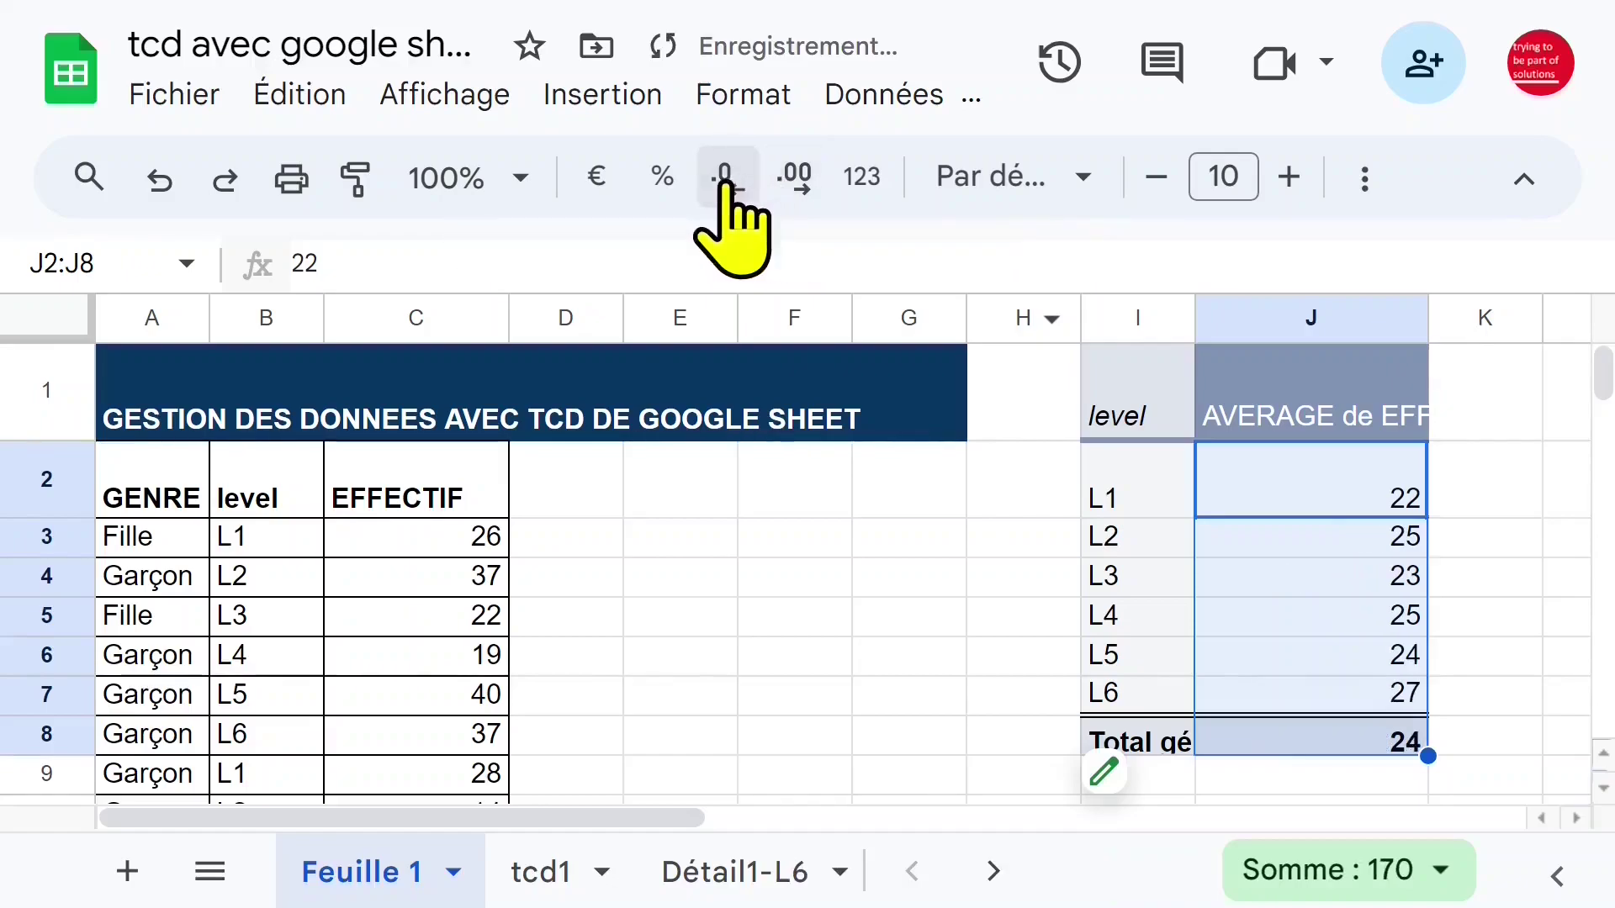
- Show the averages in J2:J8 with two decimals and return them to whole numbers
left_click(795, 179)
left_click(795, 178)
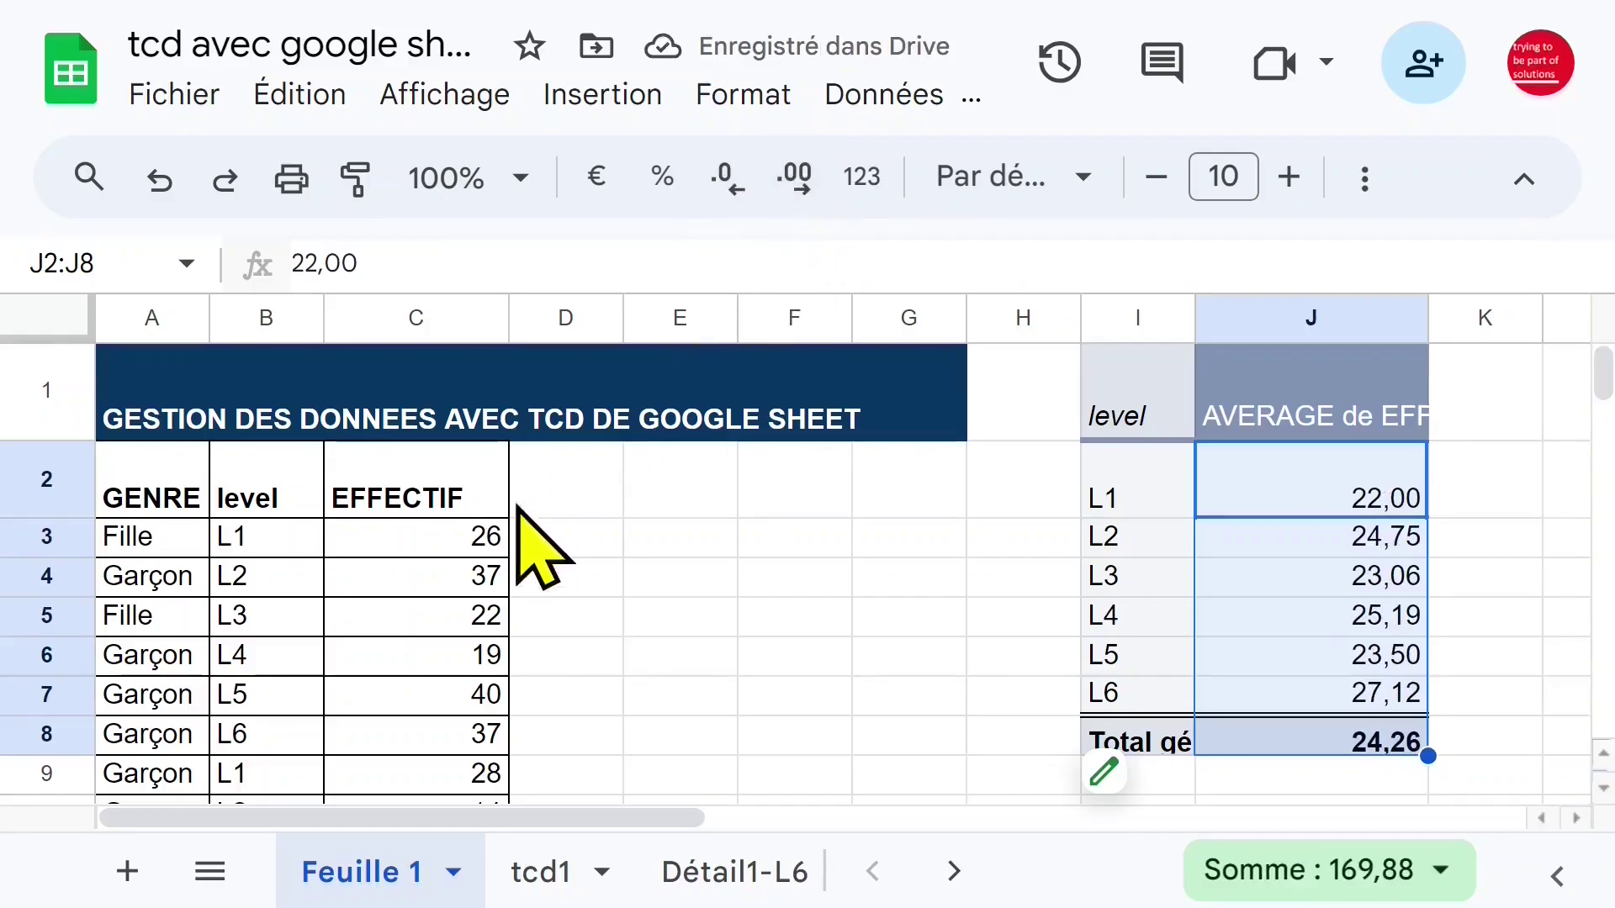
left_click(732, 194)
left_click(731, 193)
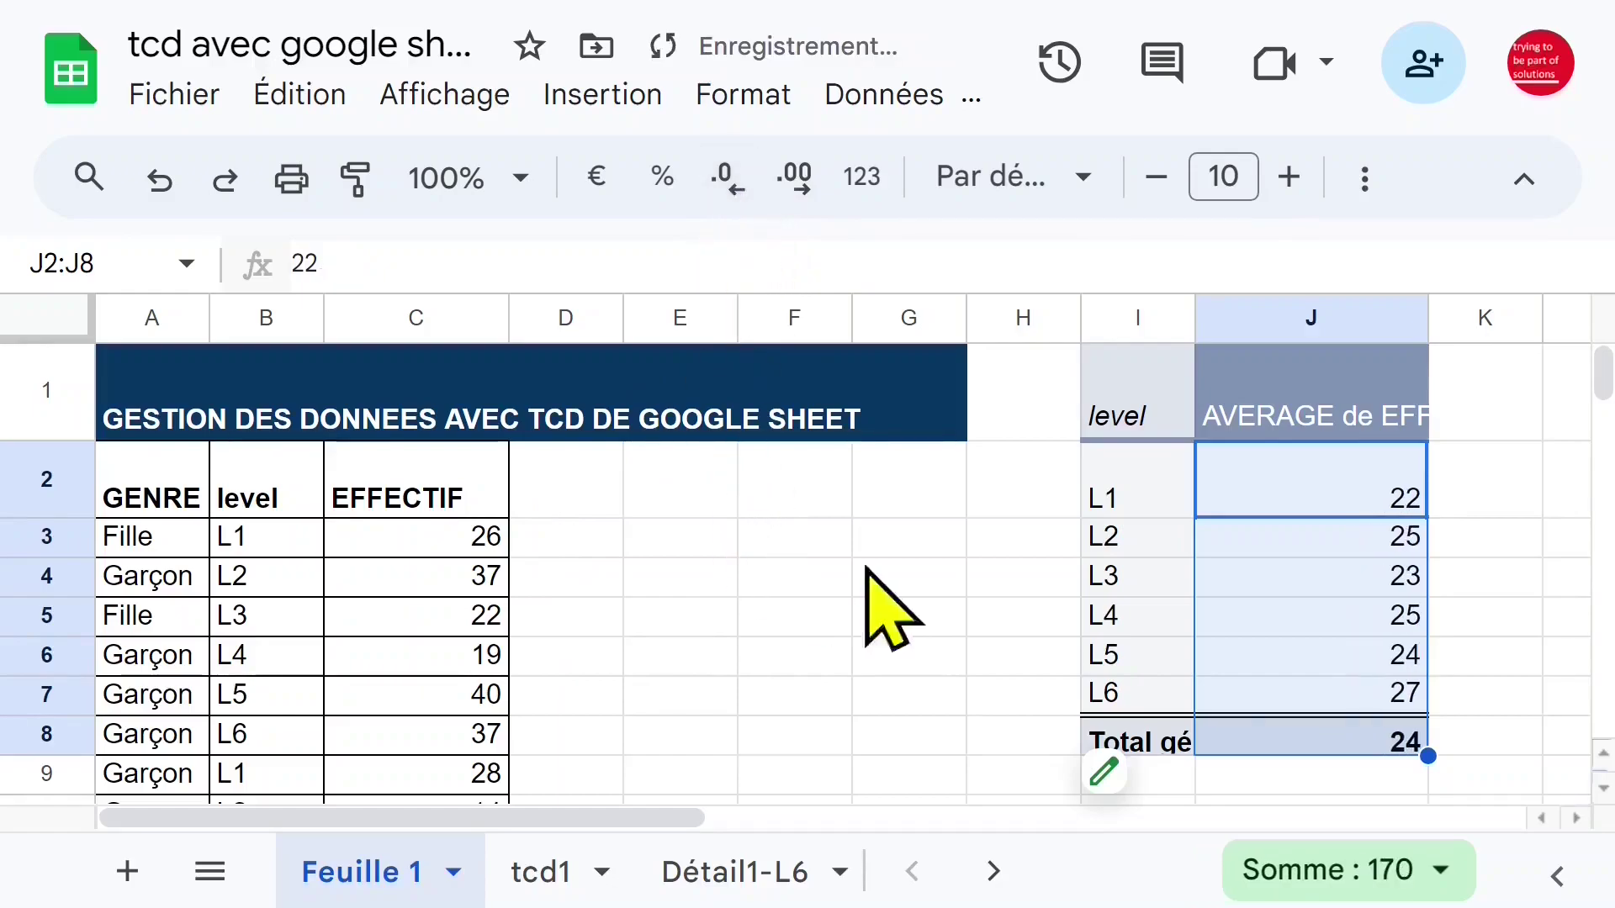
- Widen column J further so the full header in J1 fits
left_click(1228, 479)
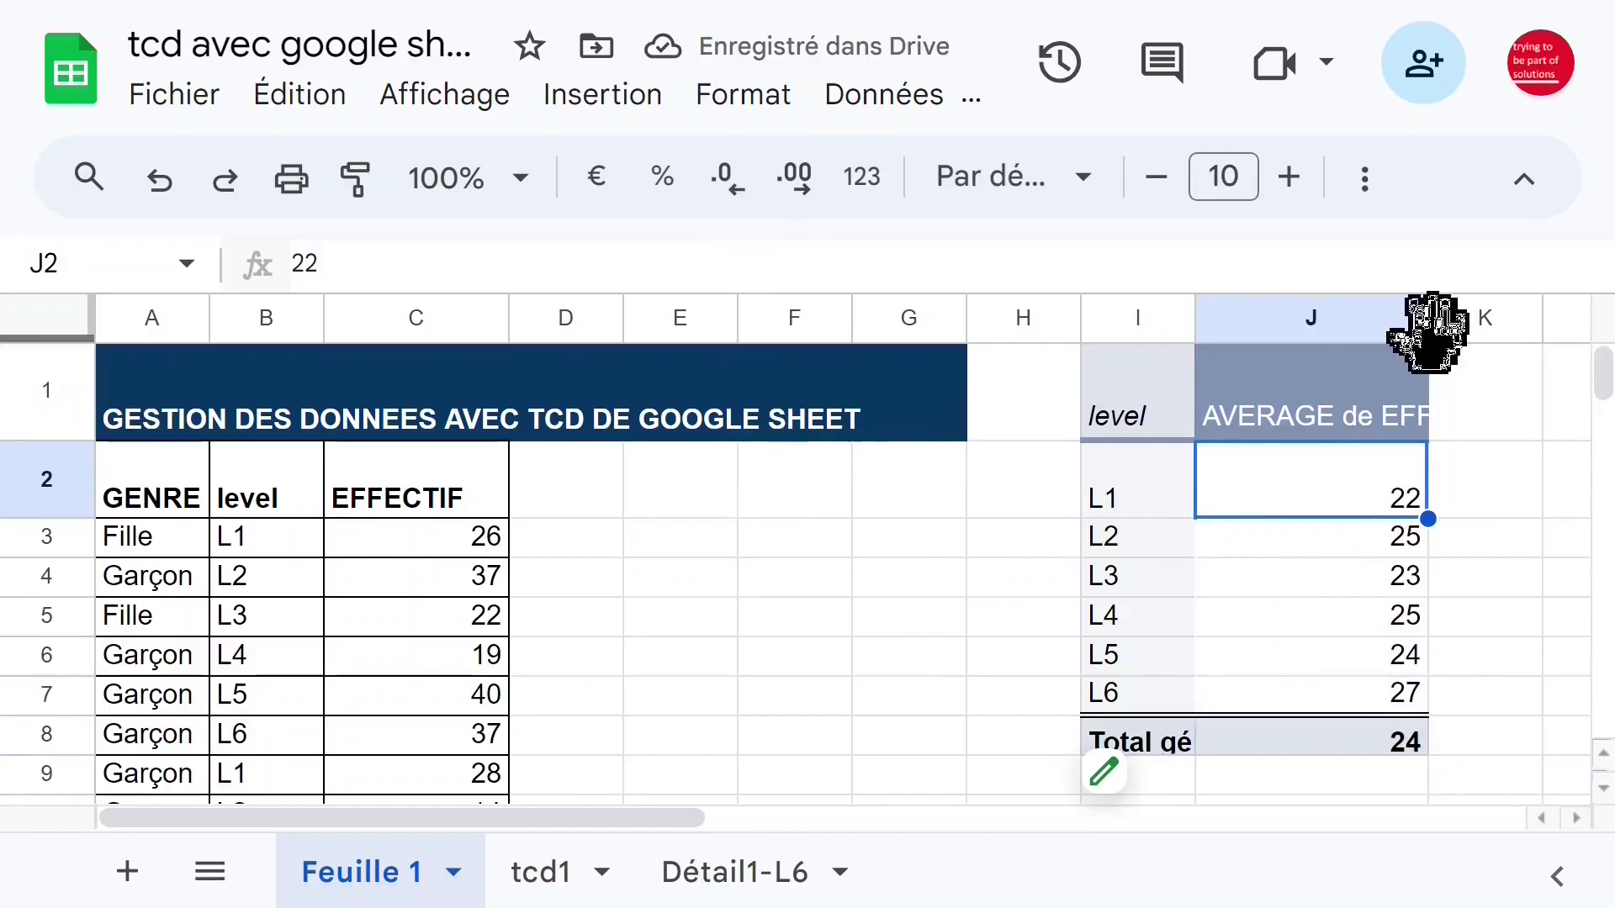
left_click_drag(1432, 320, 1521, 319)
left_click(1388, 404)
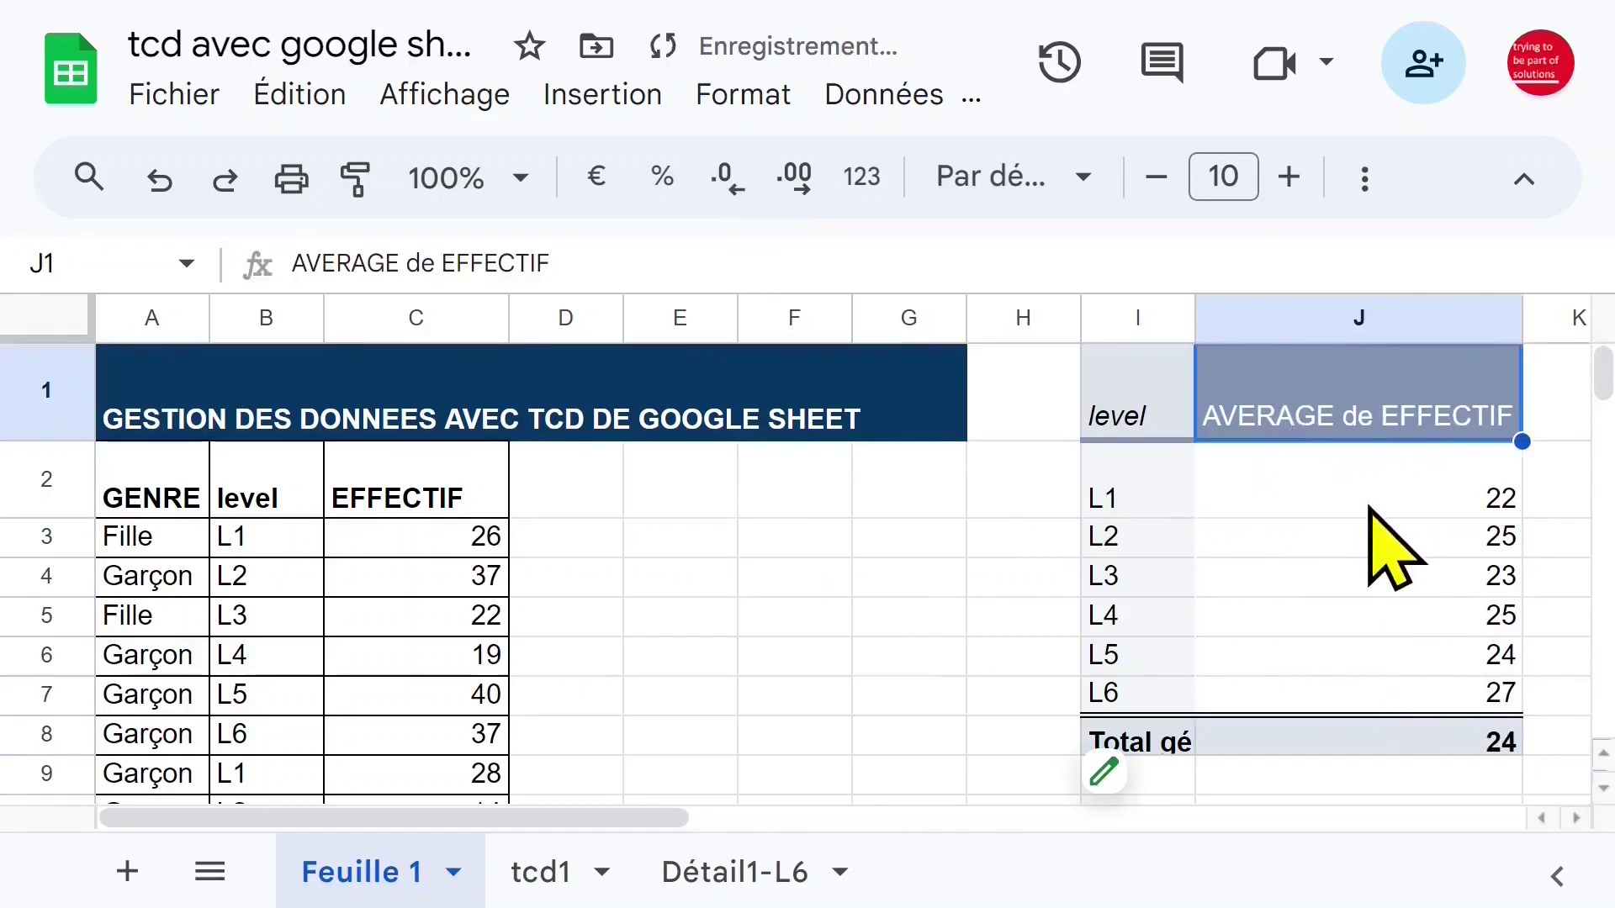
- Rename the pivot table header in J1 as "moyenne des EFFECTIF"
left_click(1367, 475)
left_click(1358, 430)
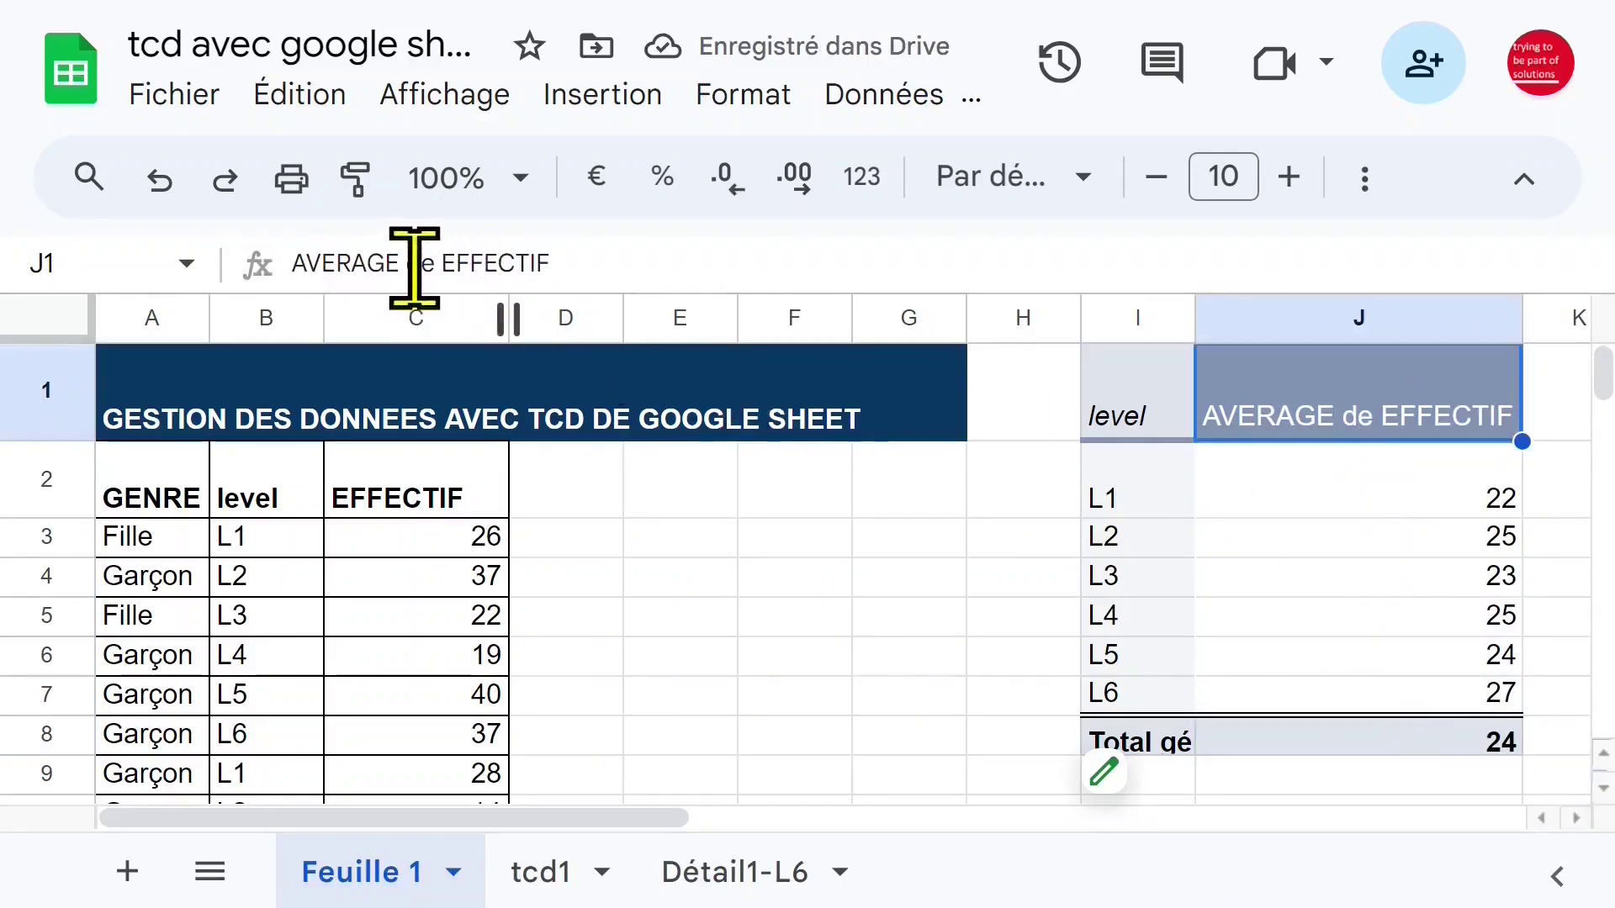
left_click_drag(420, 264, 280, 249)
type("moy")
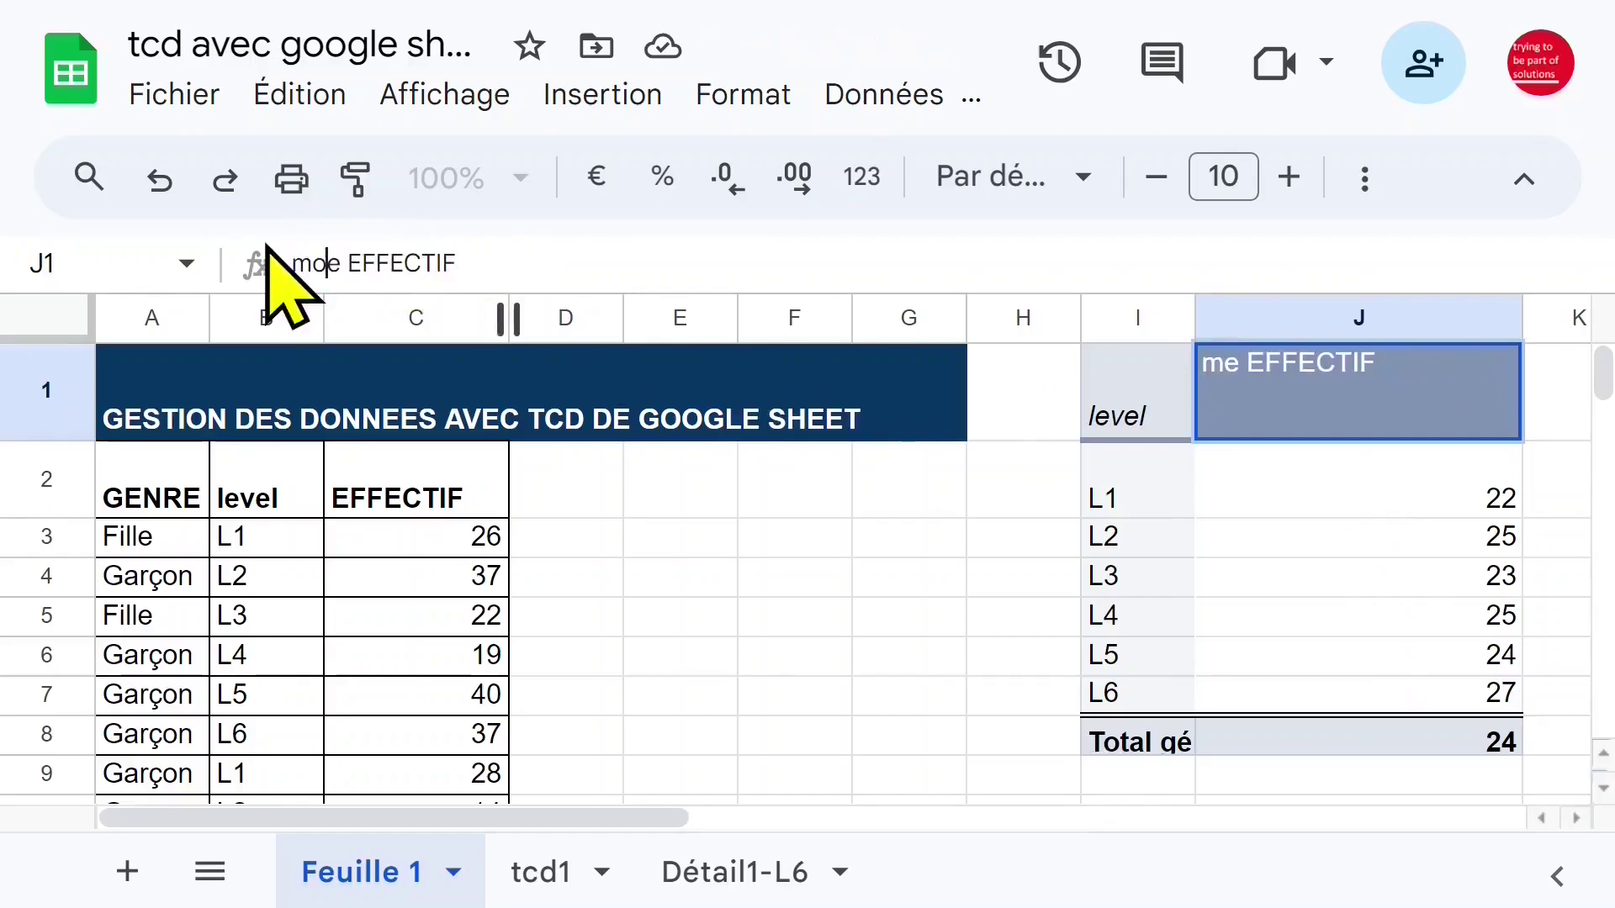
type("enn")
key("Right")
type("des")
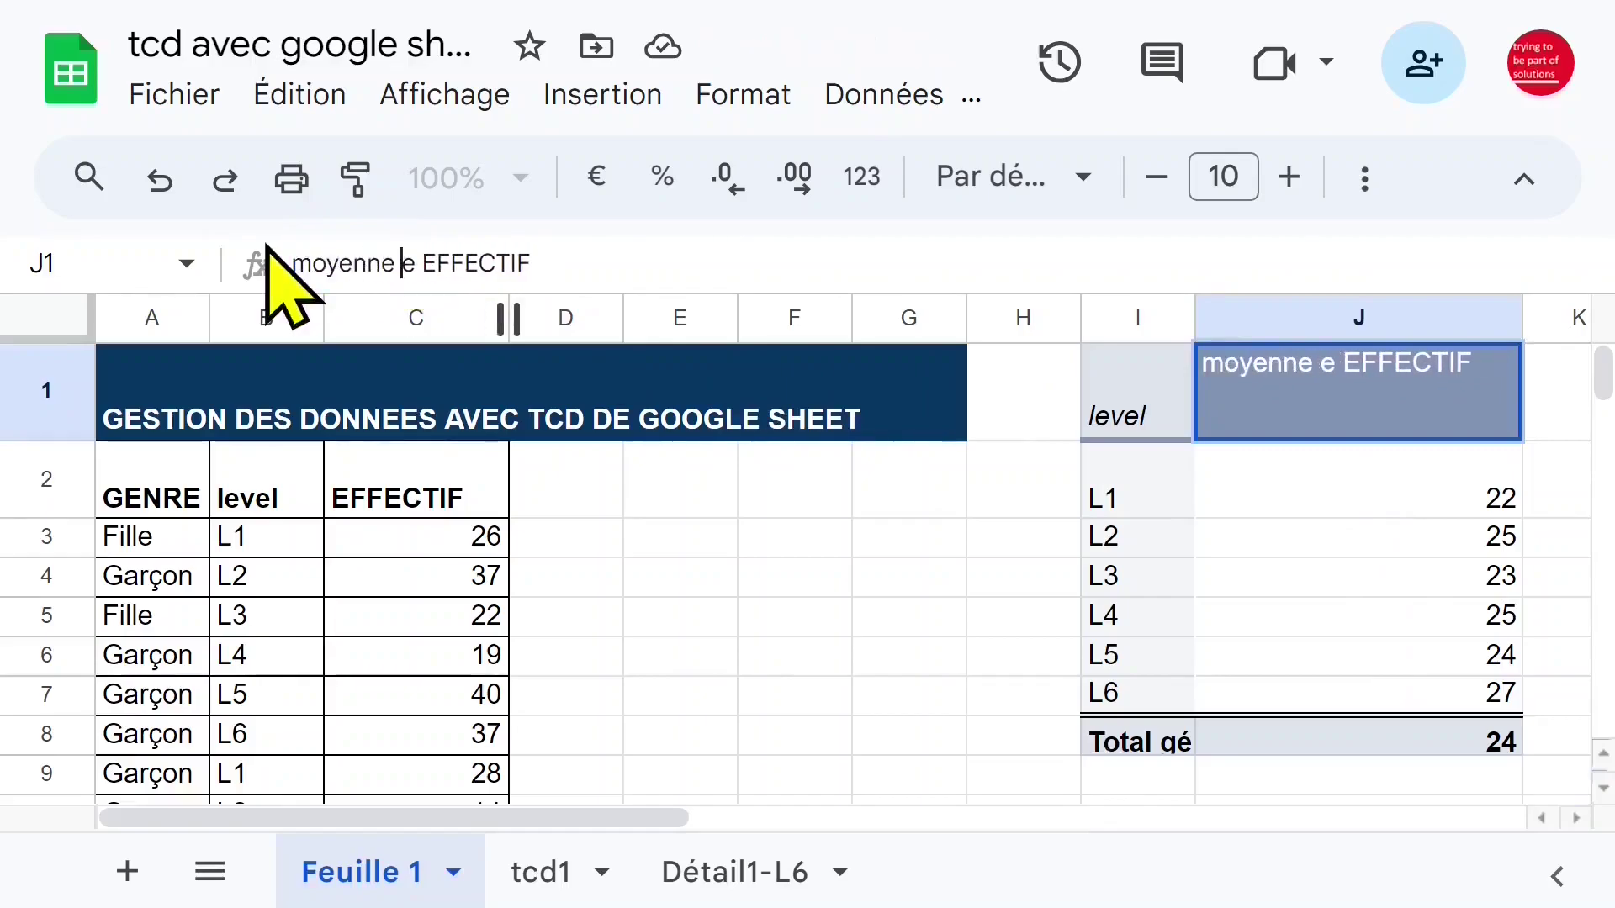
key("Return")
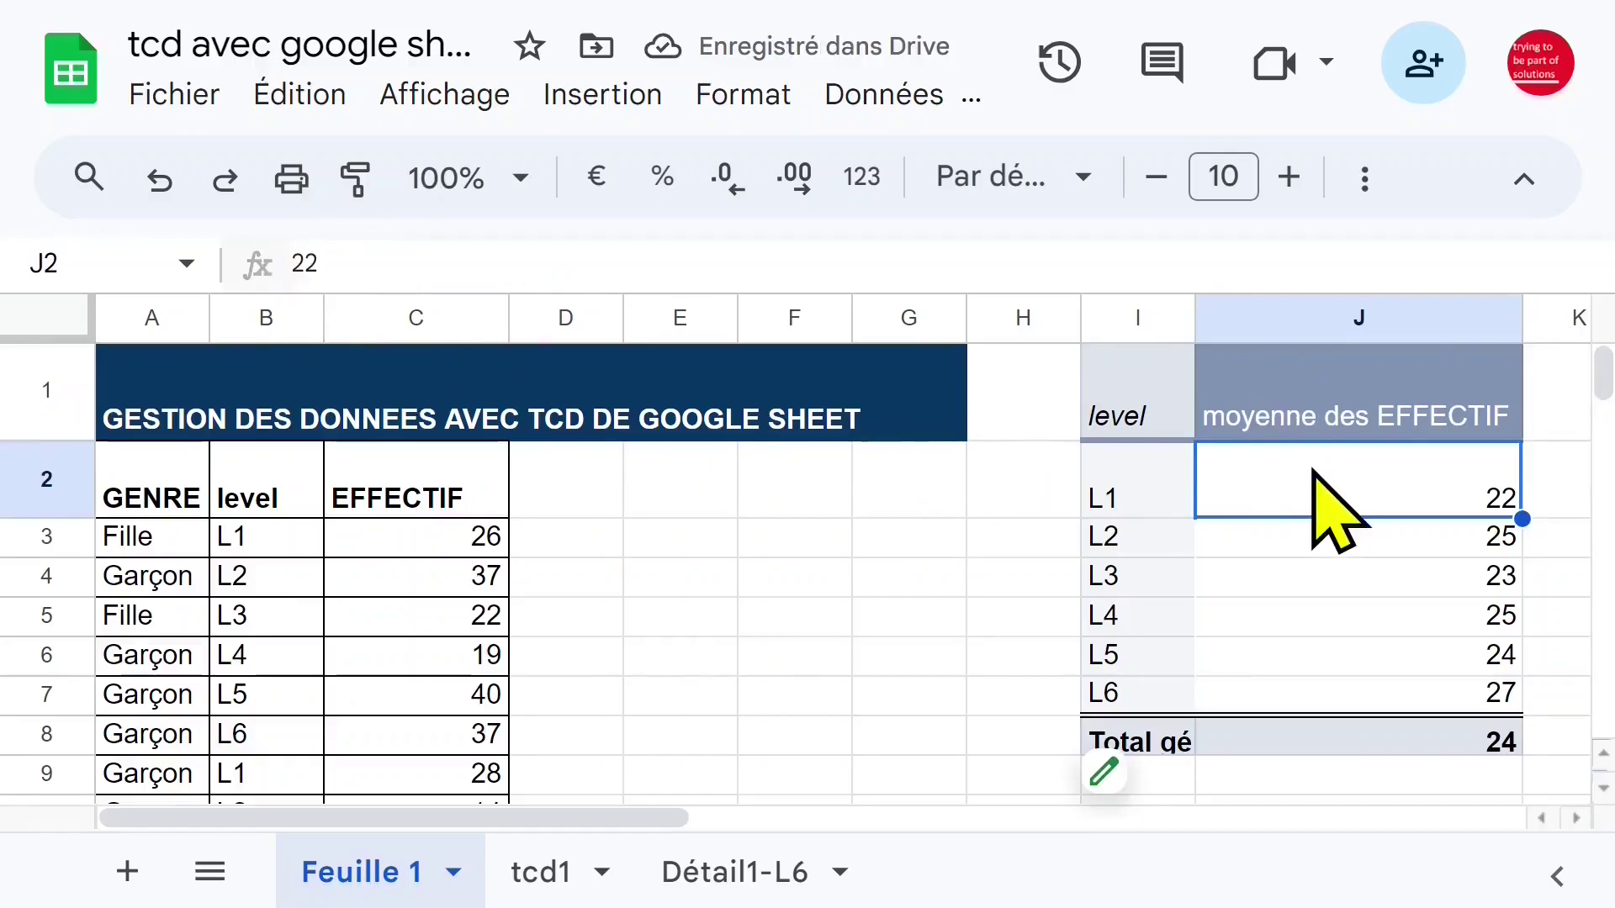
- Set the EFFECTIF value in C3 (Fille, L1) to 50 and check the L1 average in the pivot table
left_click(411, 540)
left_click(410, 565)
left_click(374, 538)
left_click(189, 541)
left_click(257, 540)
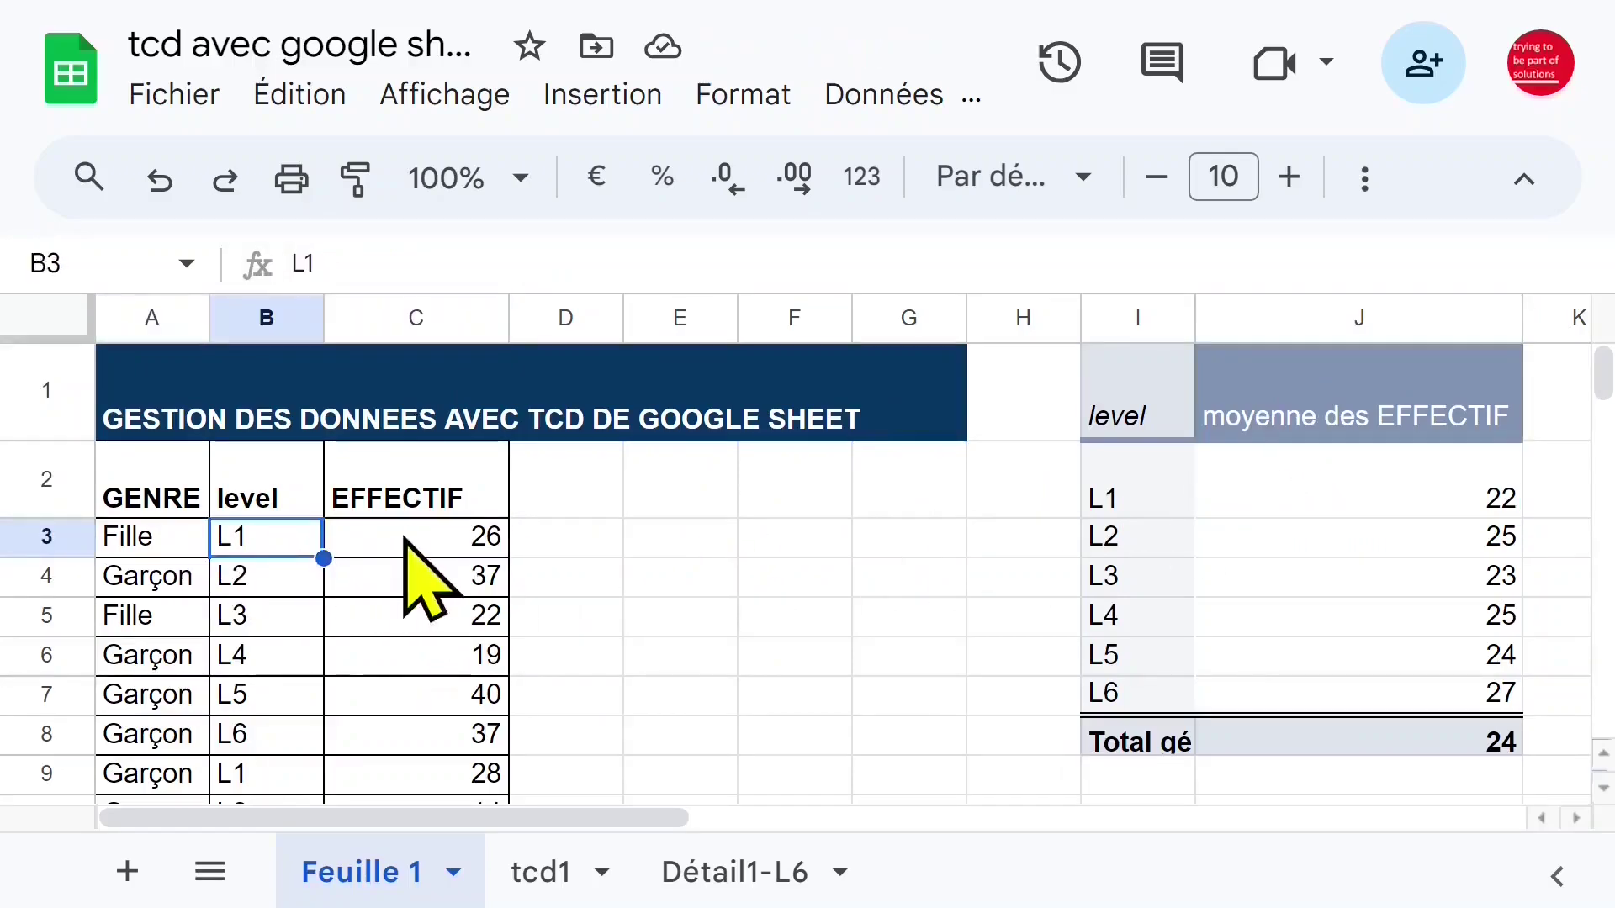
left_click(485, 542)
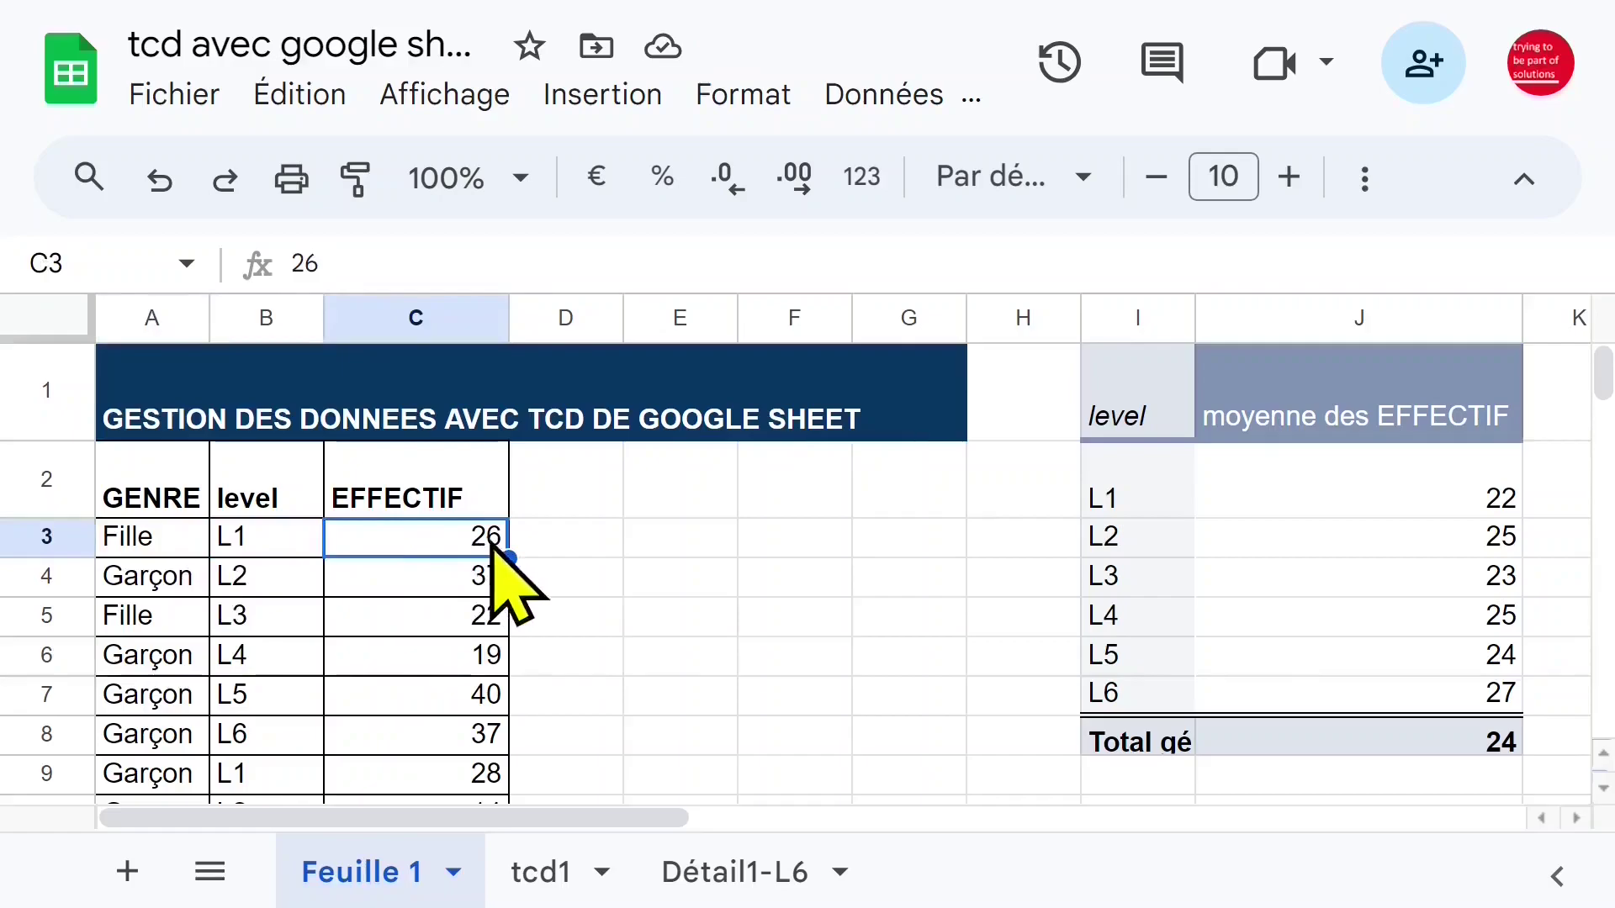
type("50")
key("Return")
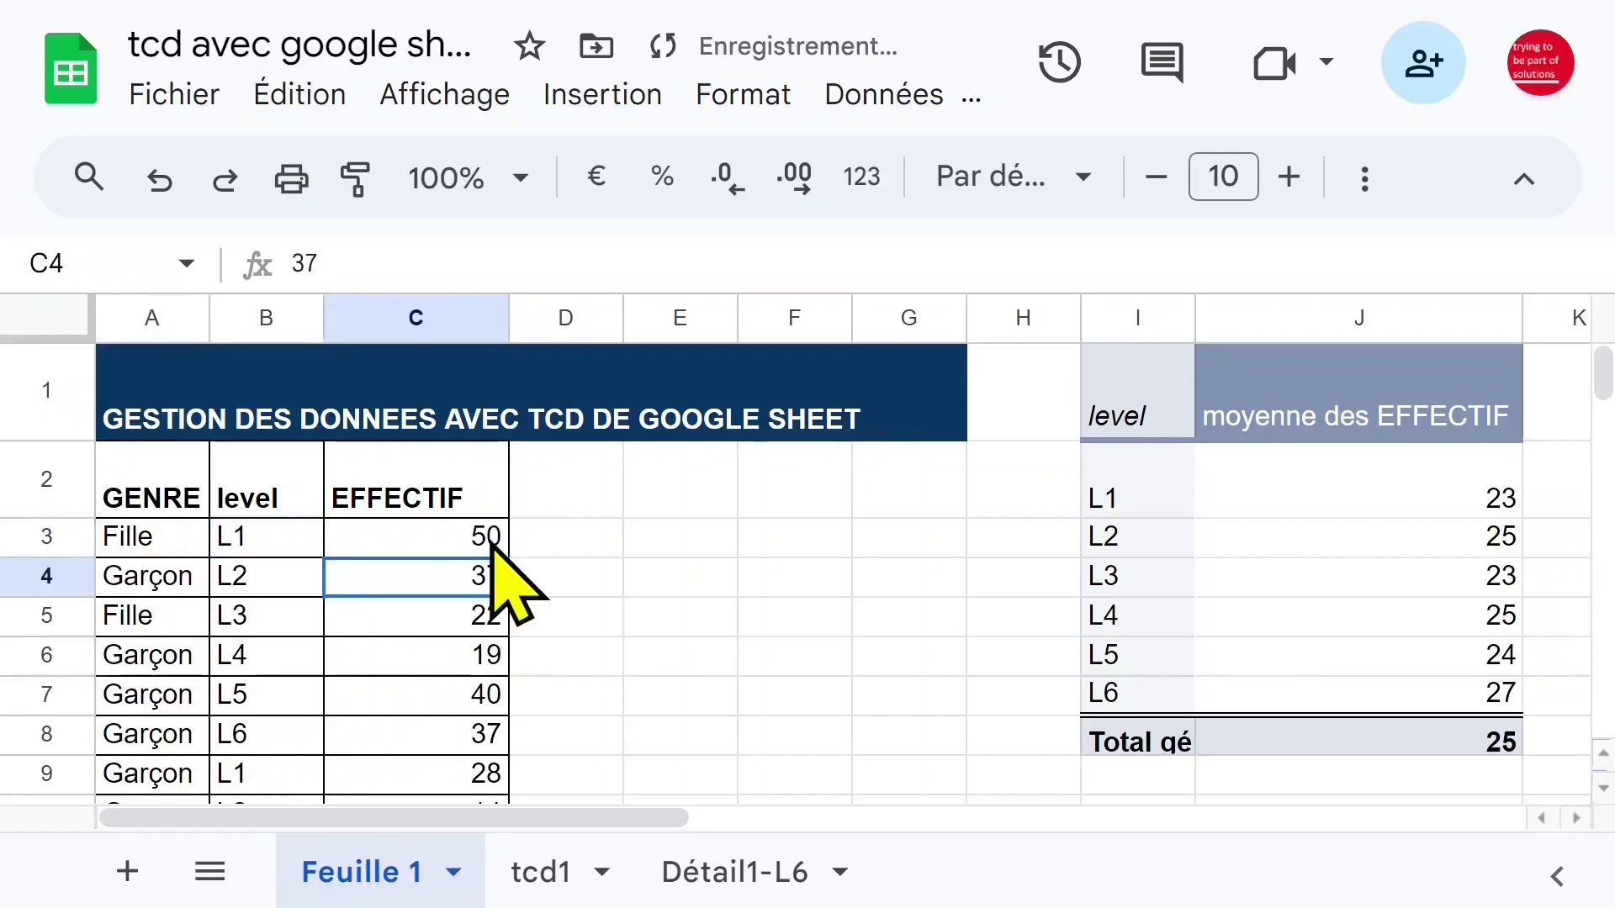
left_click(1475, 511)
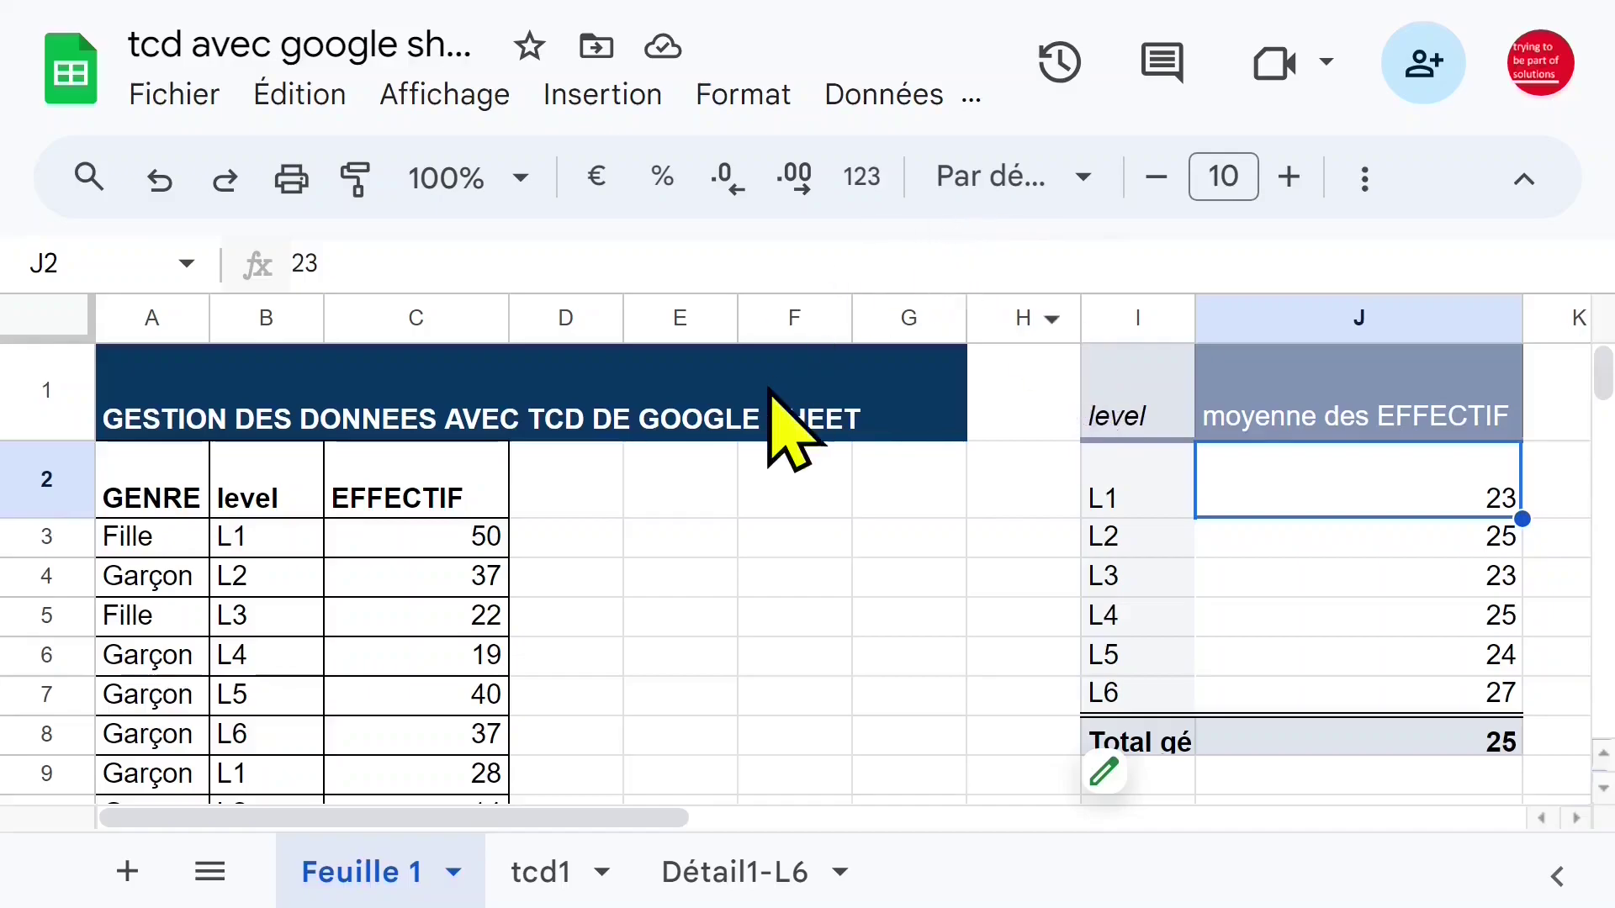
- Set the EFFECTIF value in C4 (Garçon, L2) to 44 and check the L2 average in the pivot table
left_click(471, 580)
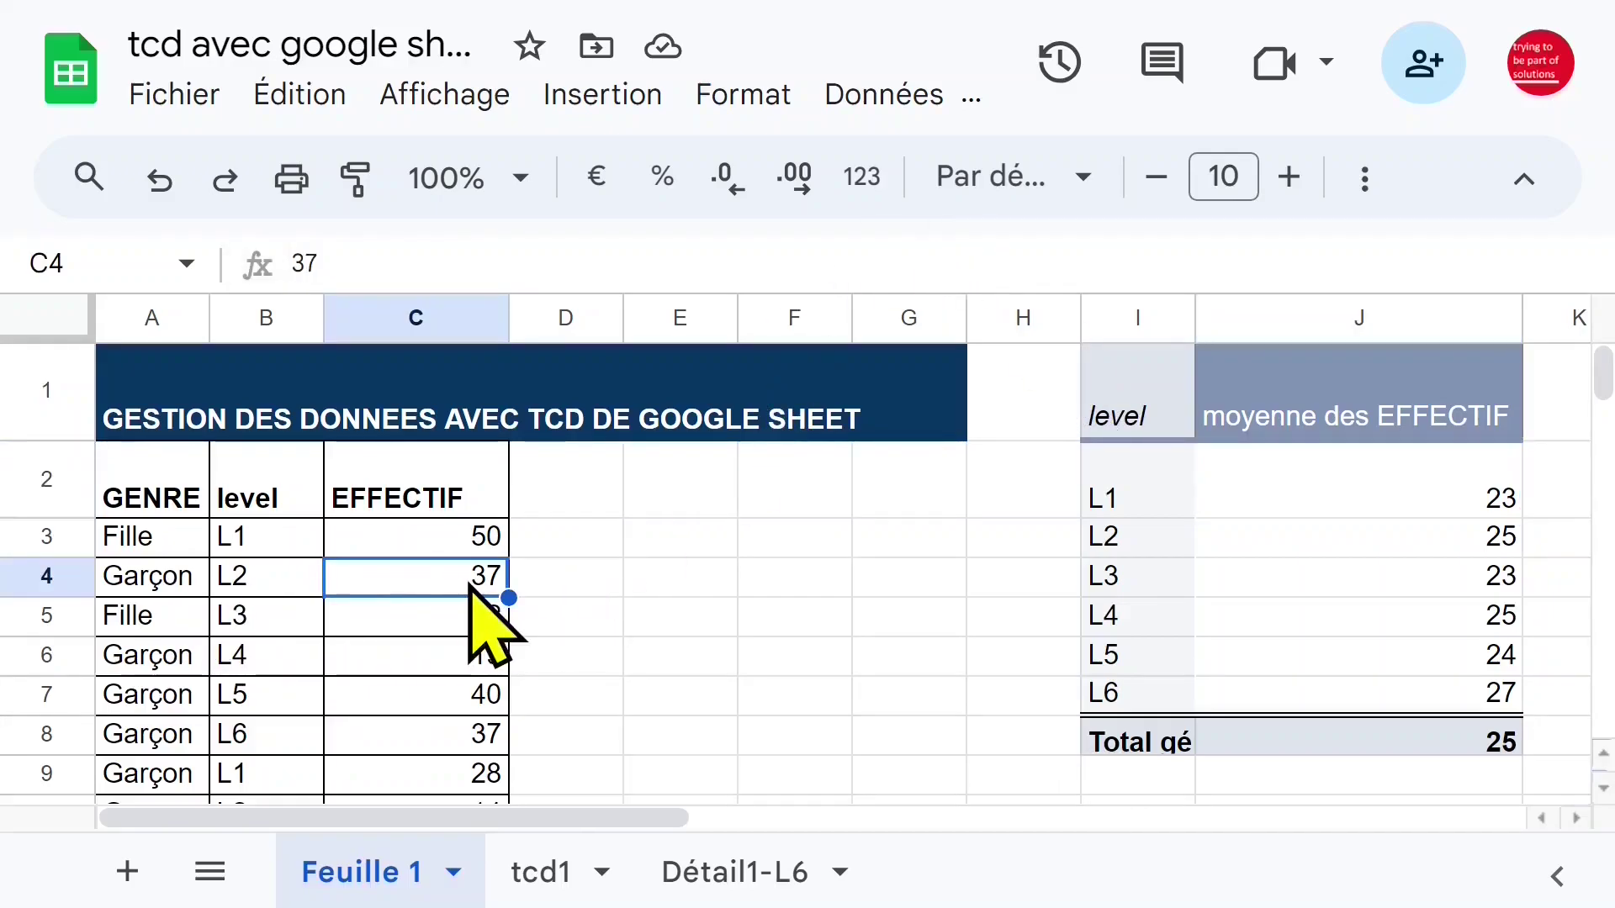
type("44")
key("Return")
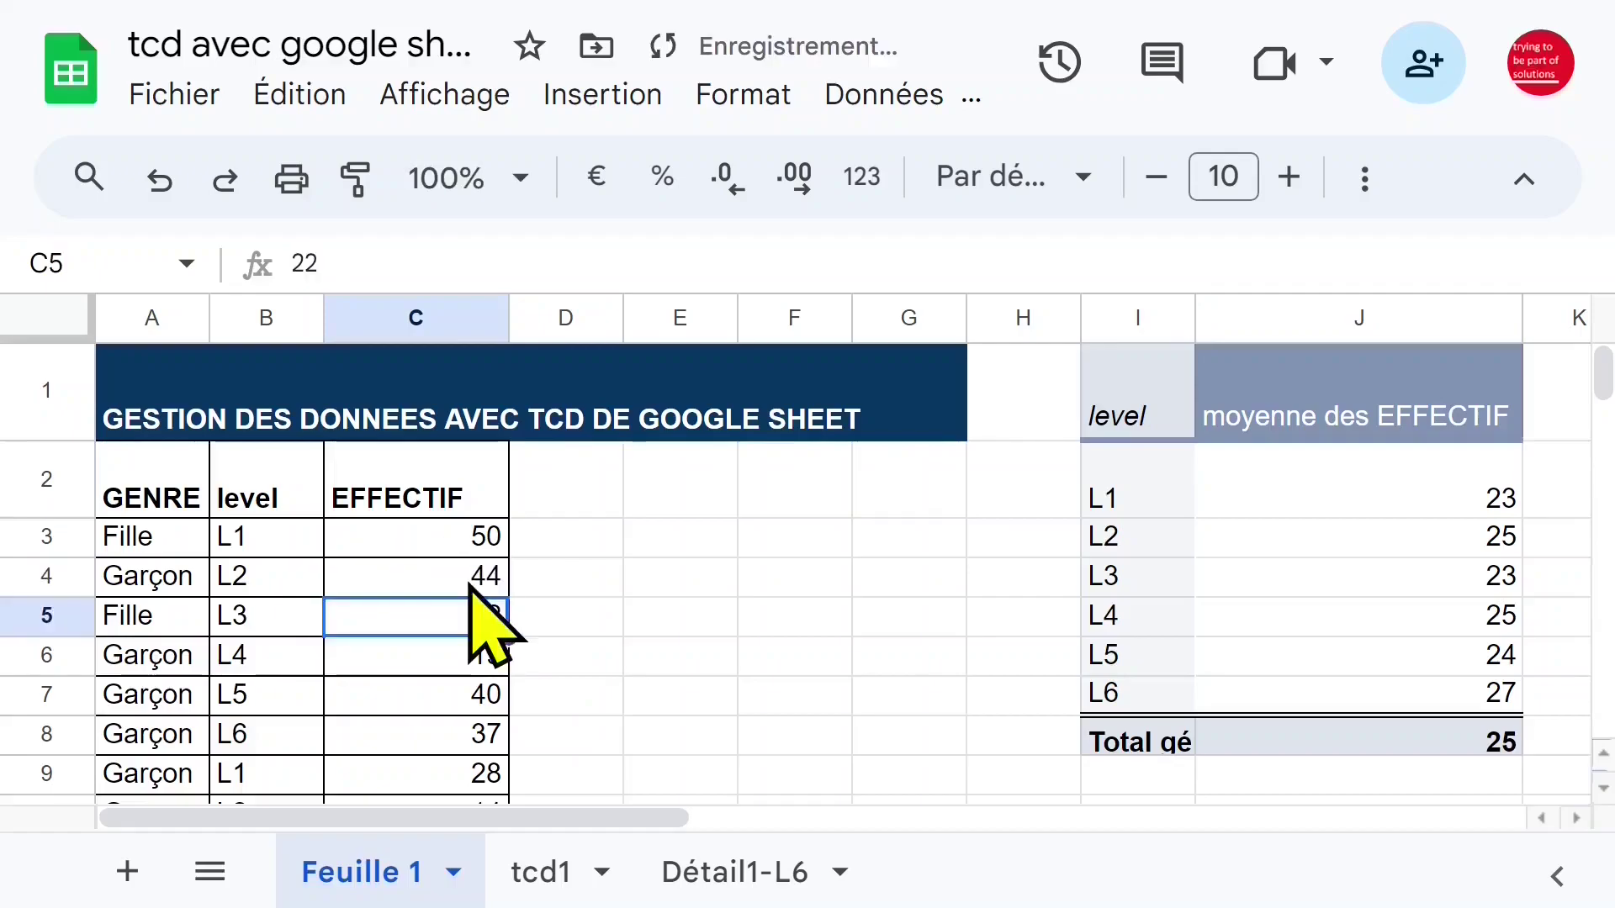
left_click(1367, 538)
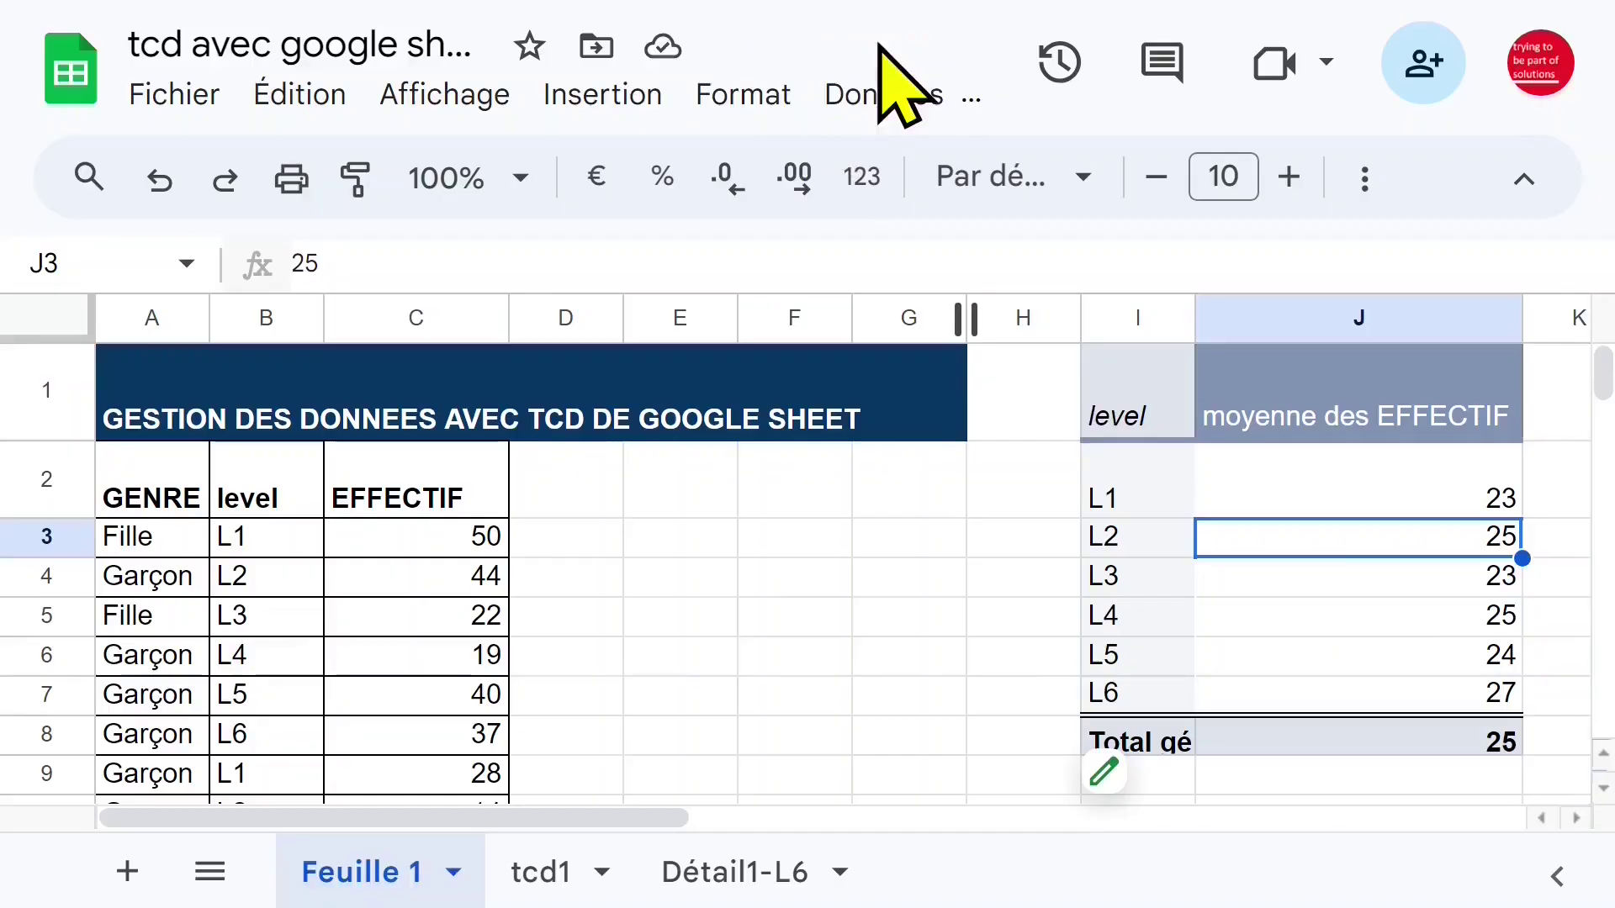
- Examine the level labels and the matching EFFECTIF averages in the pivot table
left_click(812, 505)
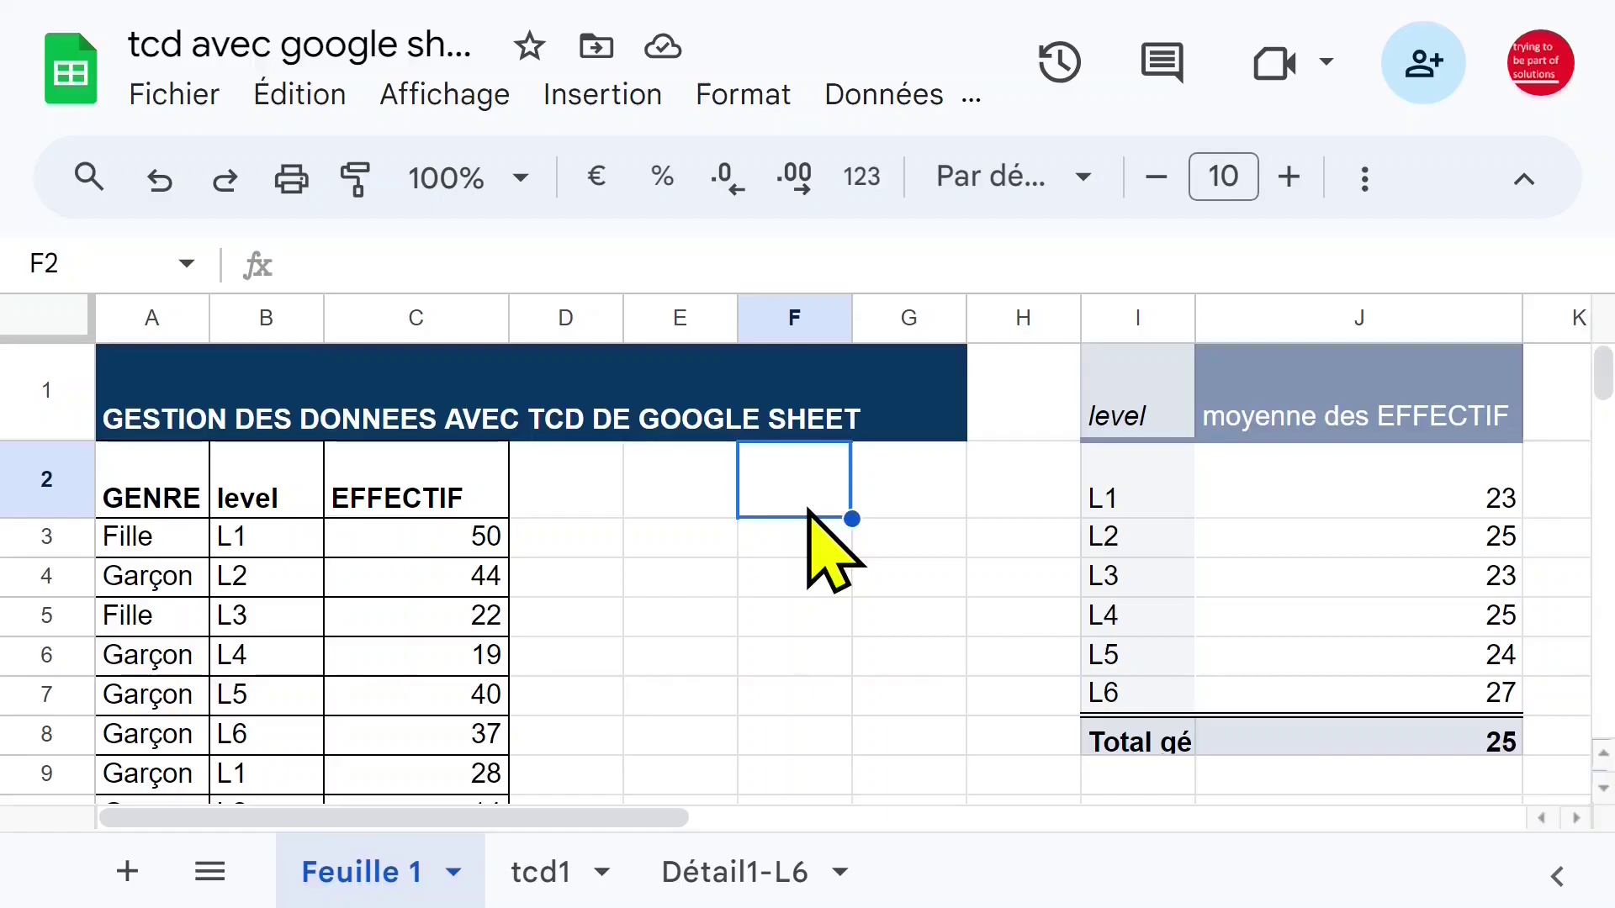
left_click(1168, 494)
left_click(1144, 383)
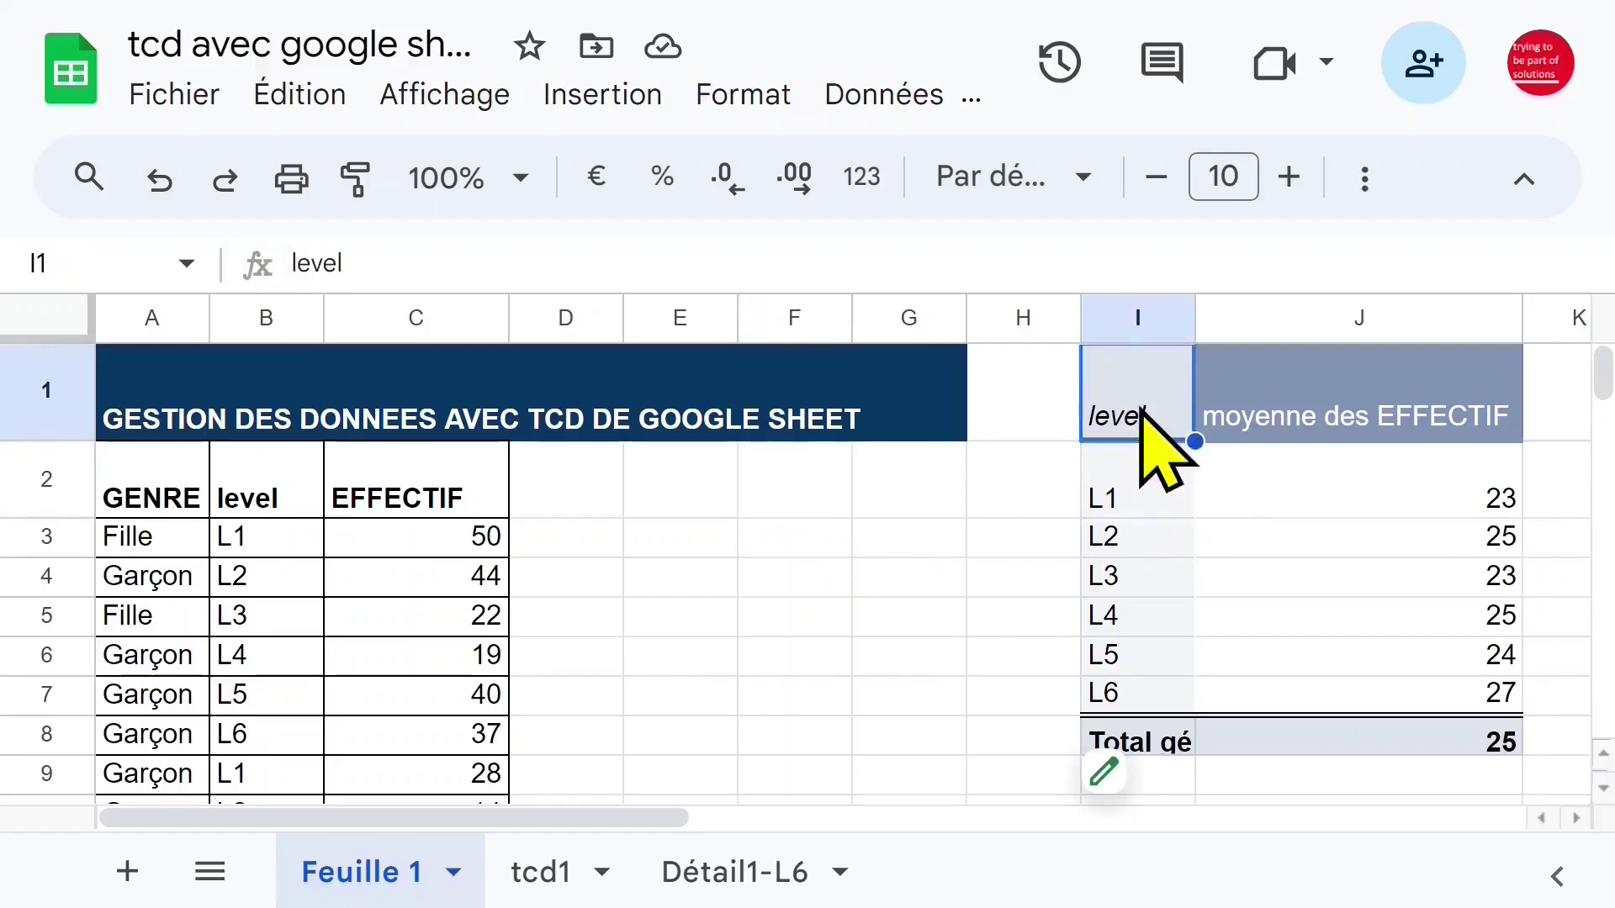
left_click(1131, 320)
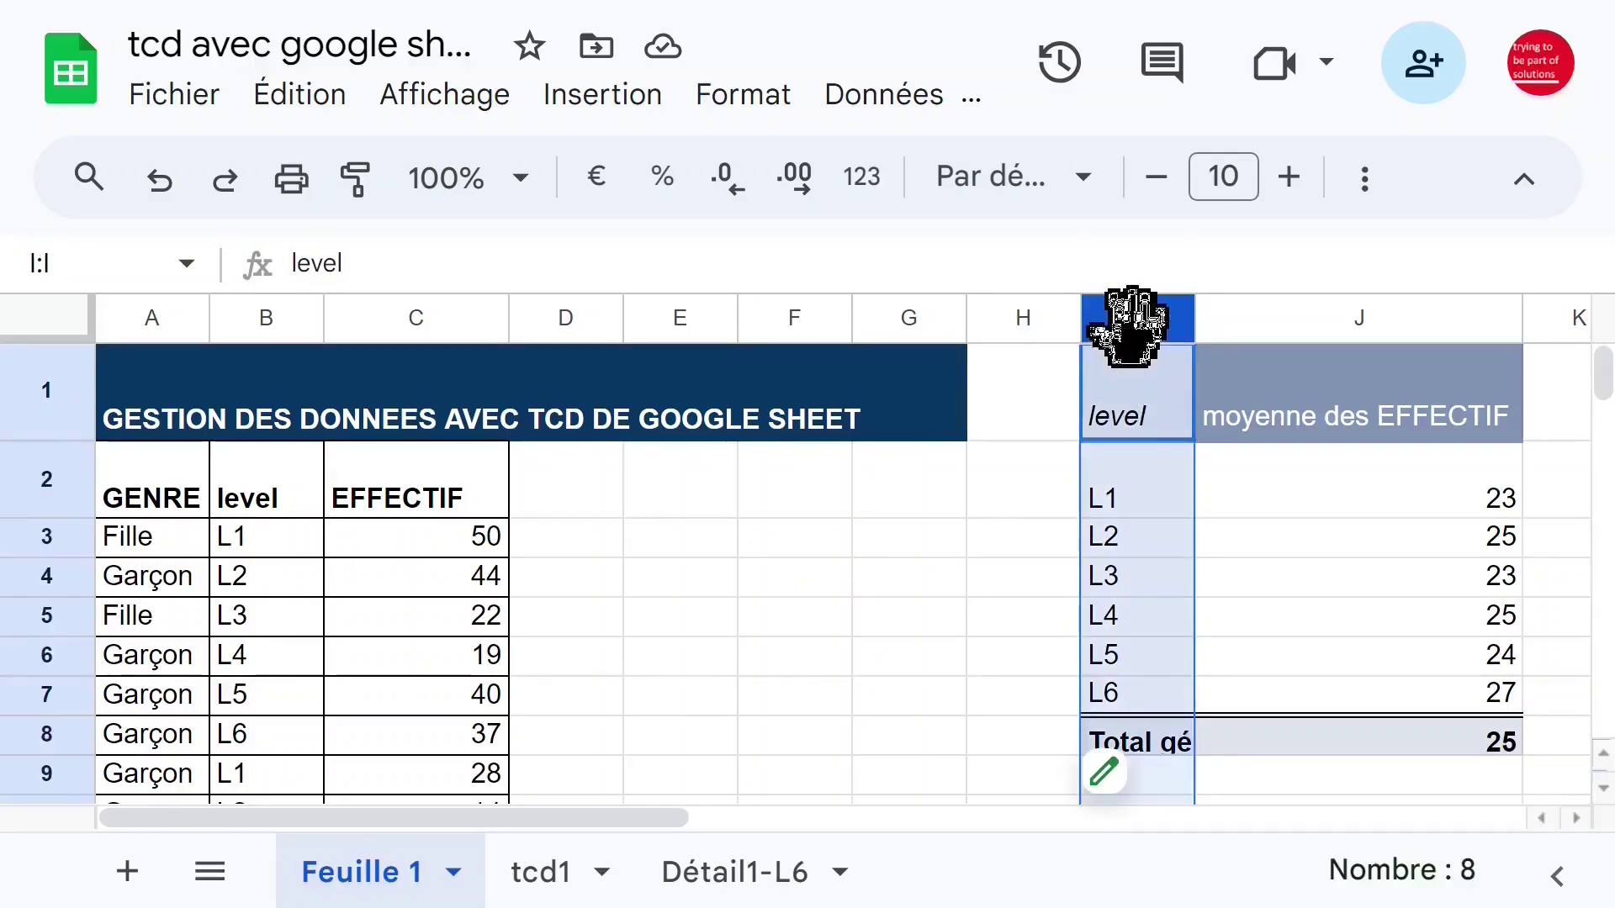
left_click(1337, 475)
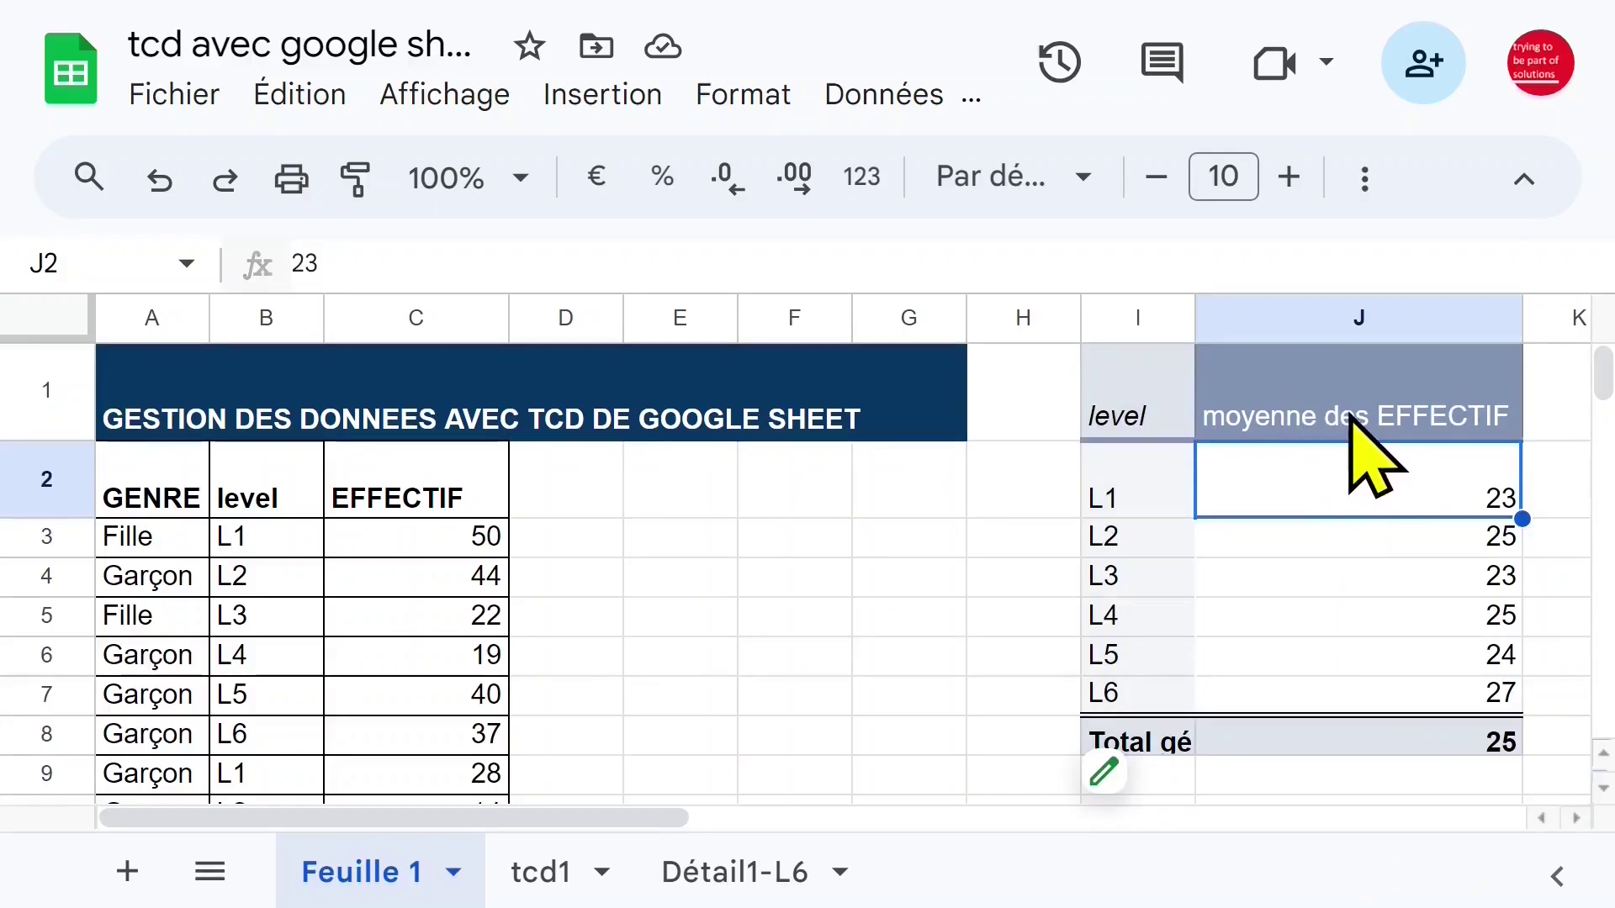
left_click(1186, 474)
- Remove level from the pivot table's rows and add GENRE as its column field
left_click(1316, 413)
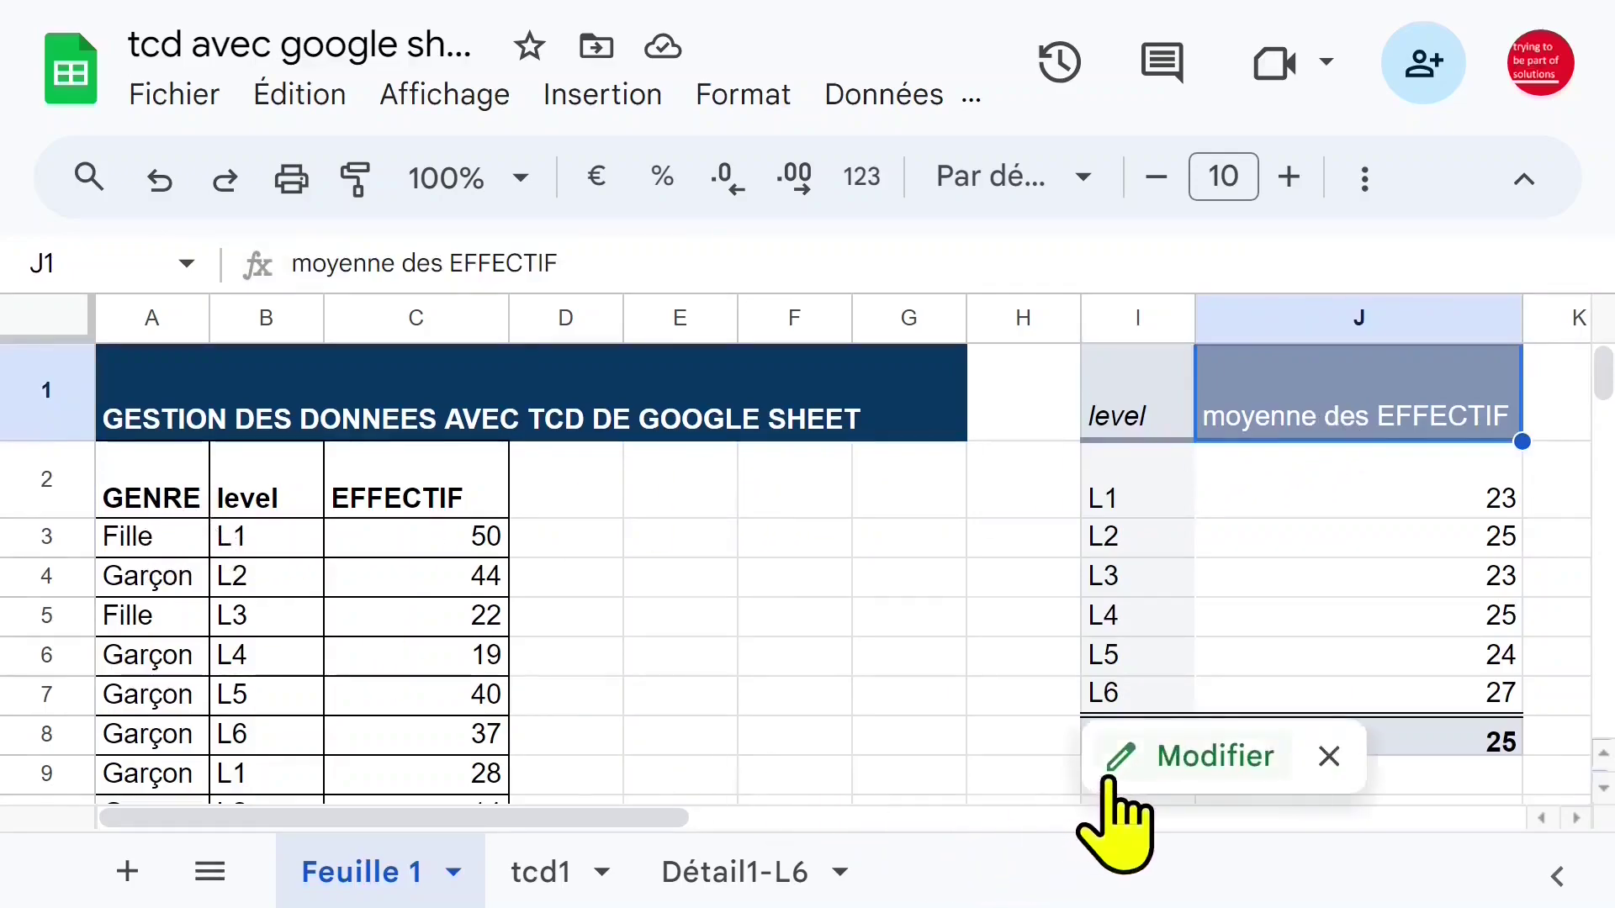
left_click(1109, 780)
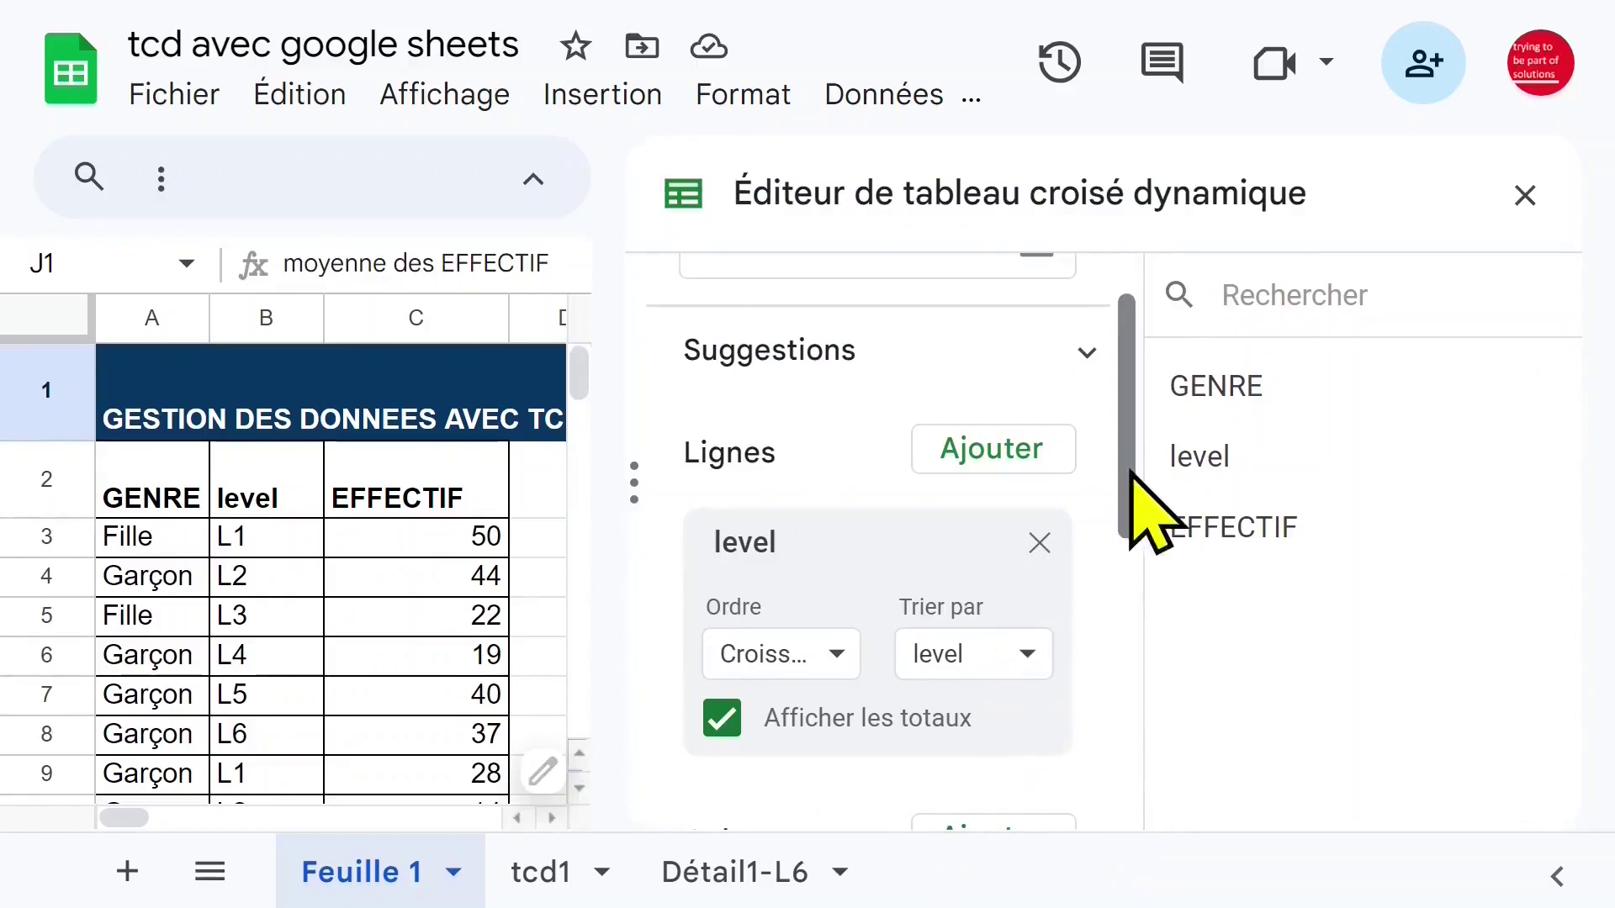
left_click_drag(1125, 429, 1125, 463)
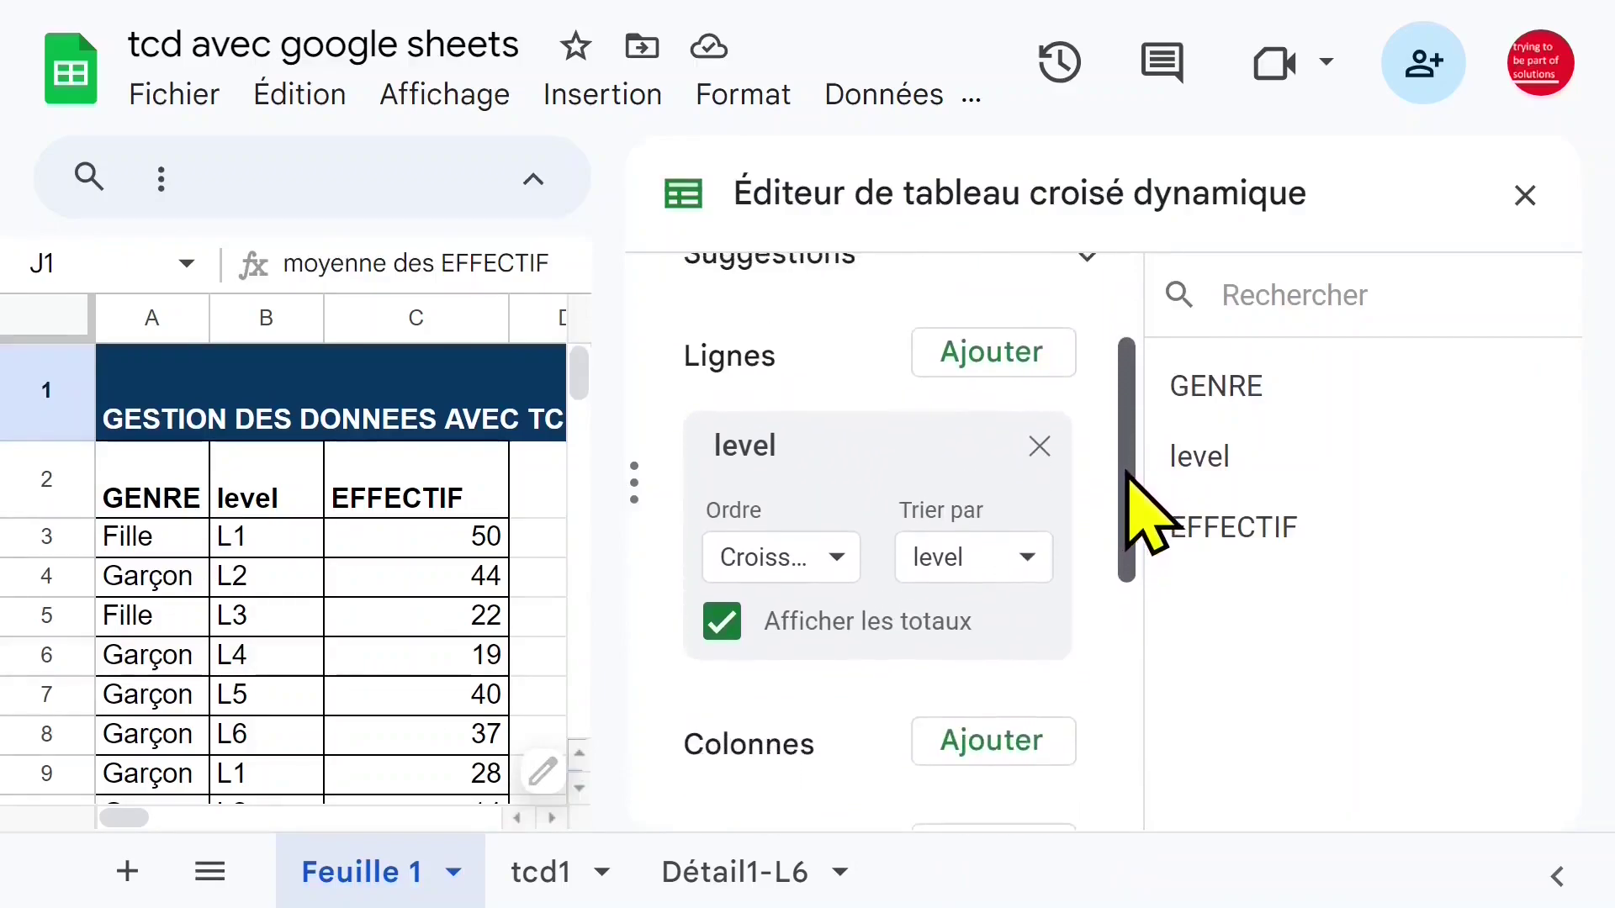
left_click(1040, 446)
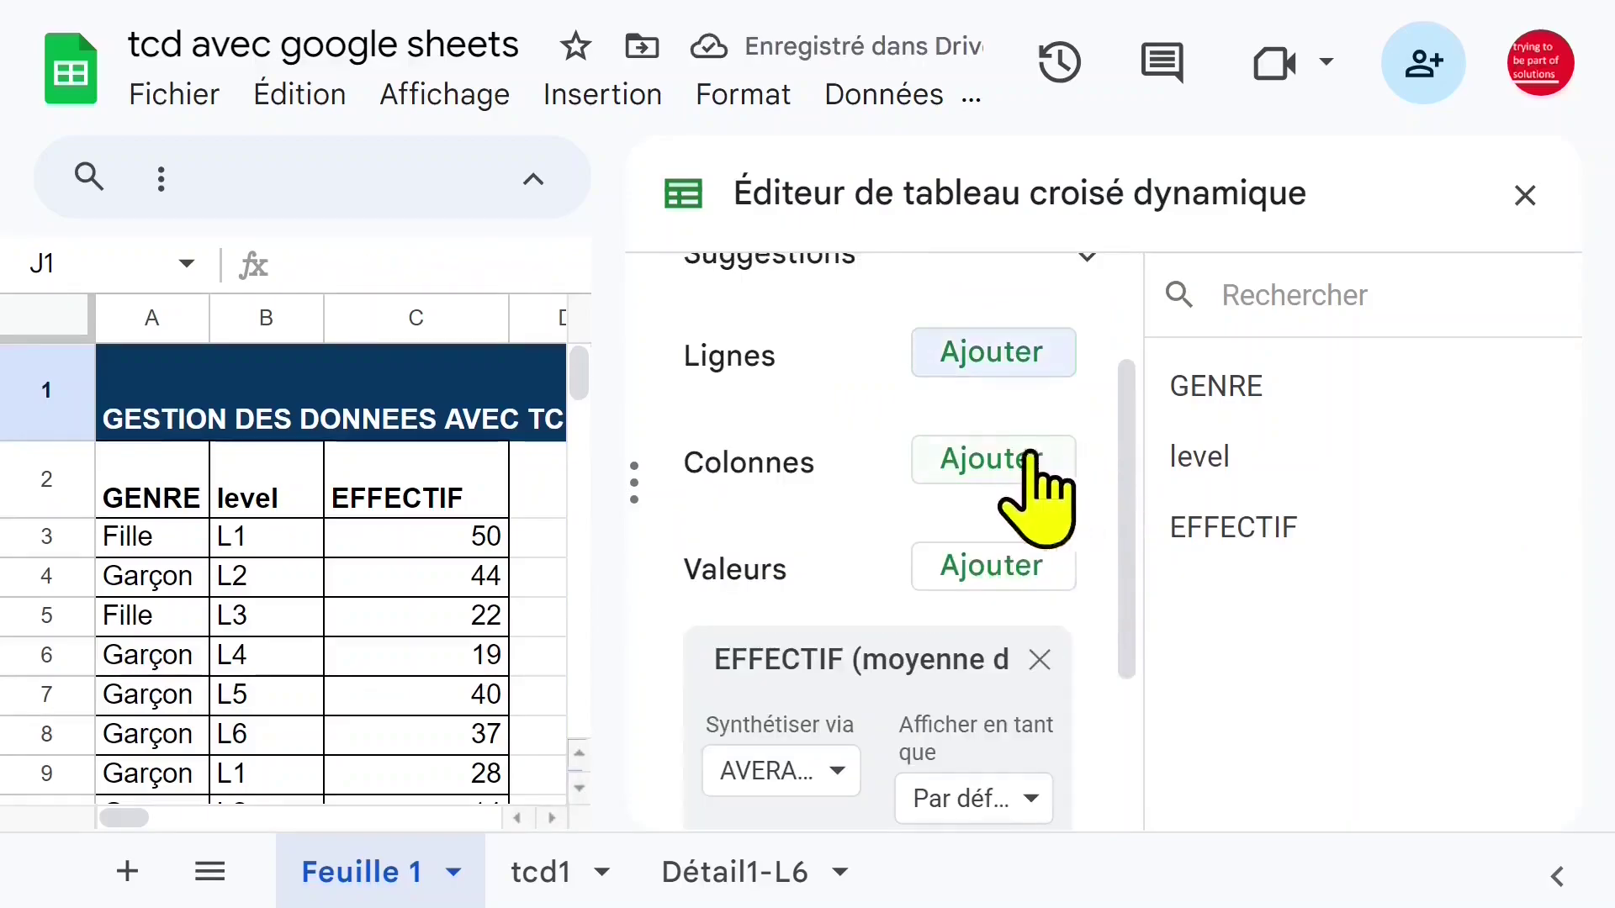
left_click(997, 459)
left_click(1021, 619)
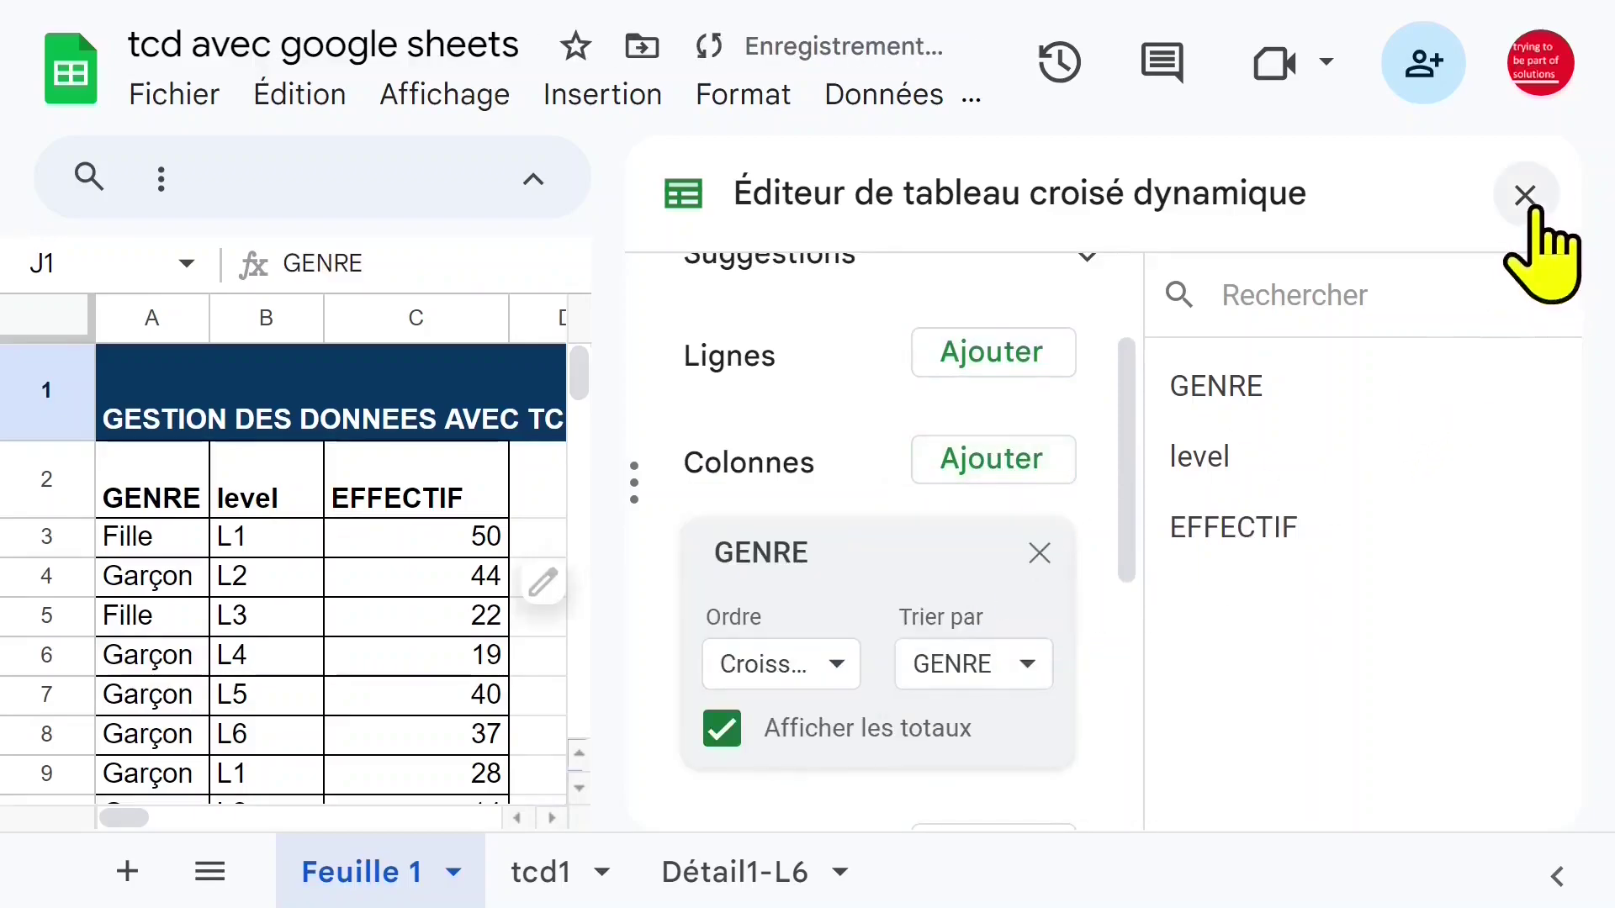
left_click(1525, 195)
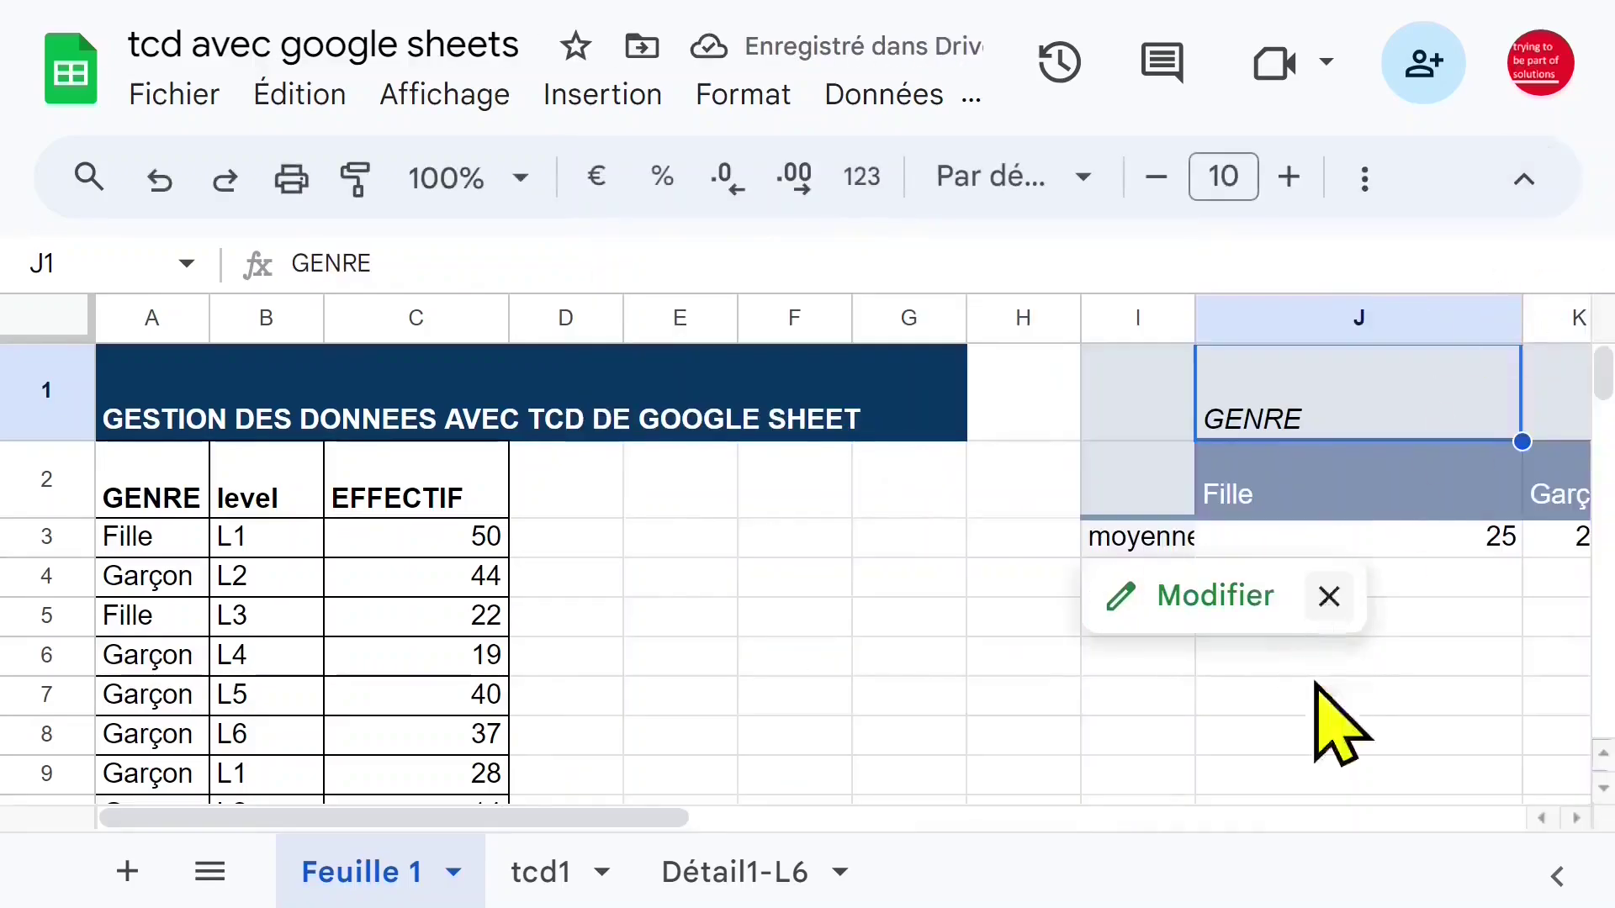
- Move the GENRE field from the pivot table's columns to its rows
left_click_drag(667, 818, 791, 818)
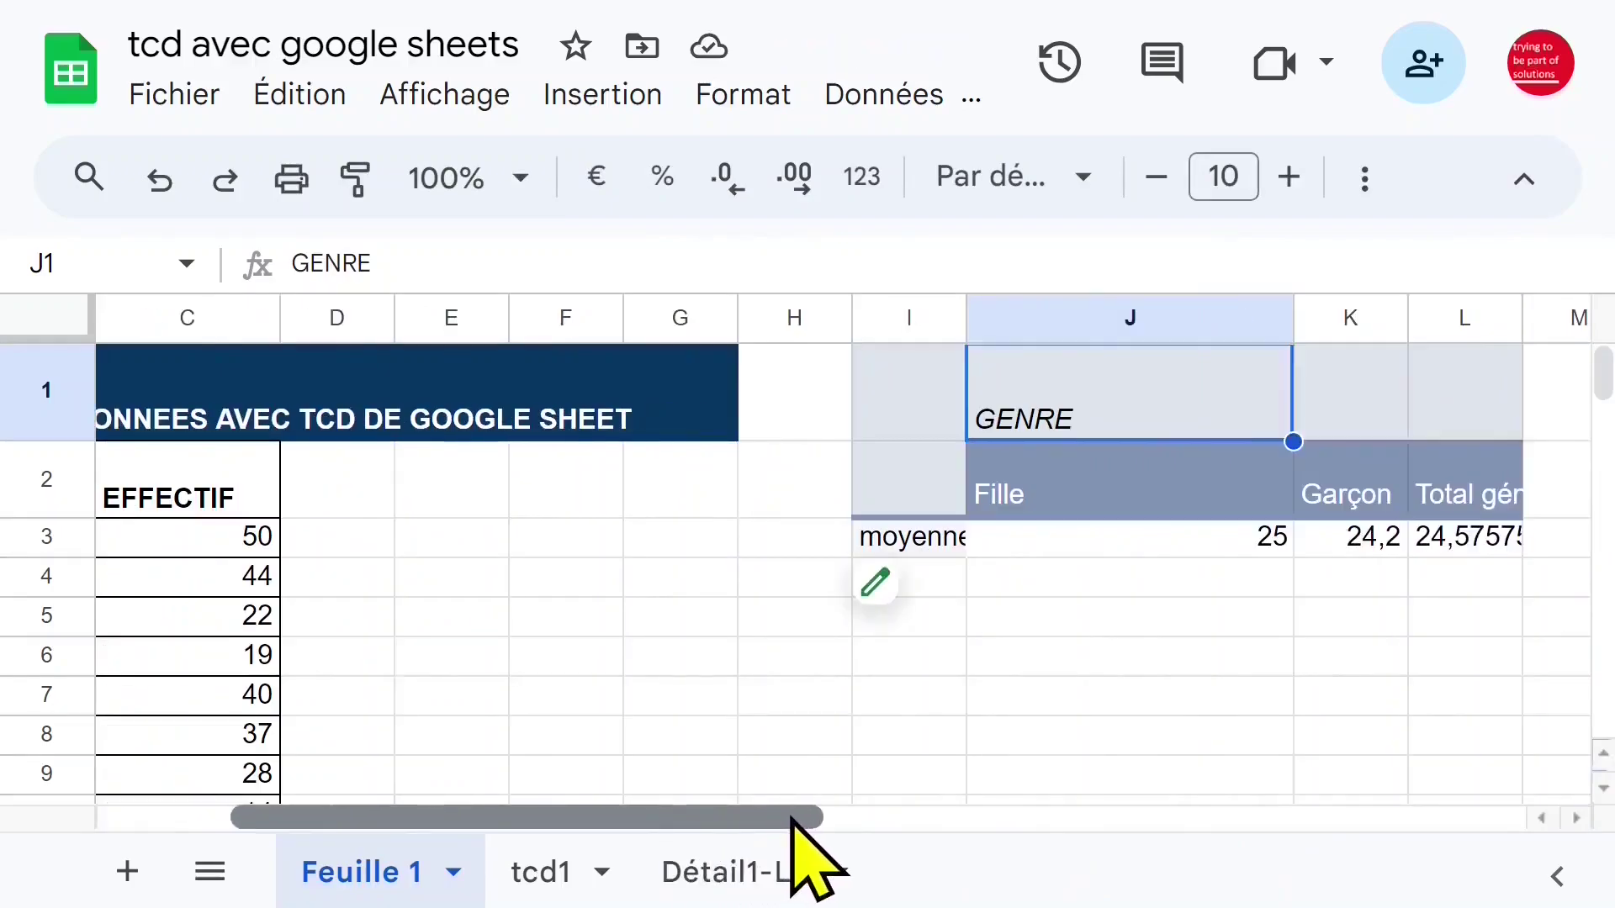
left_click_drag(790, 817, 714, 818)
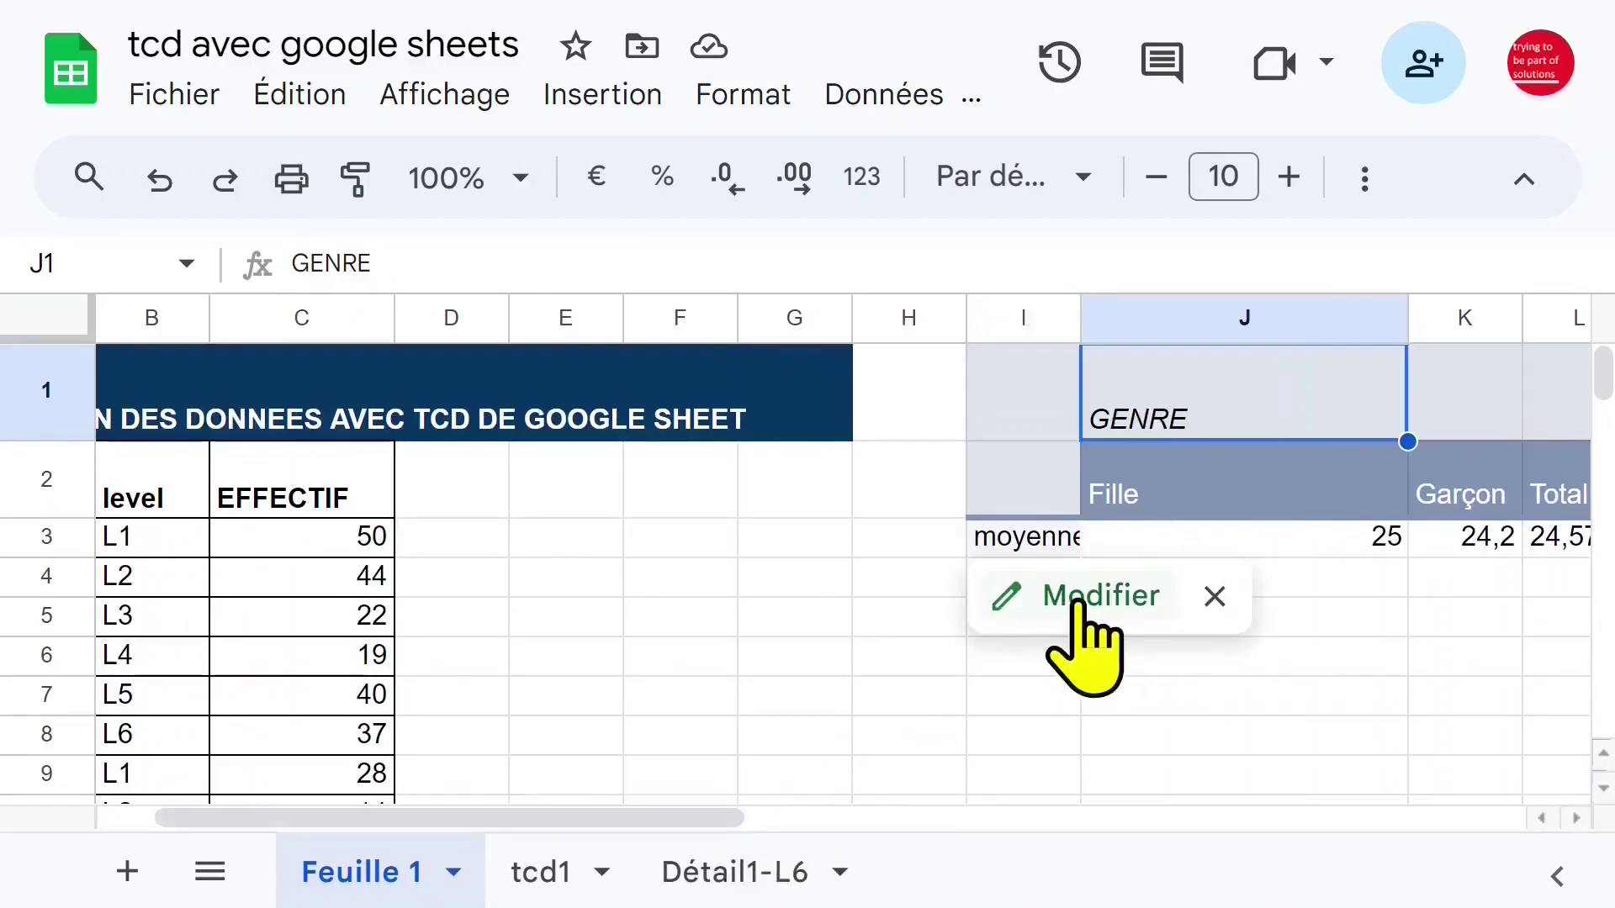
left_click(1070, 598)
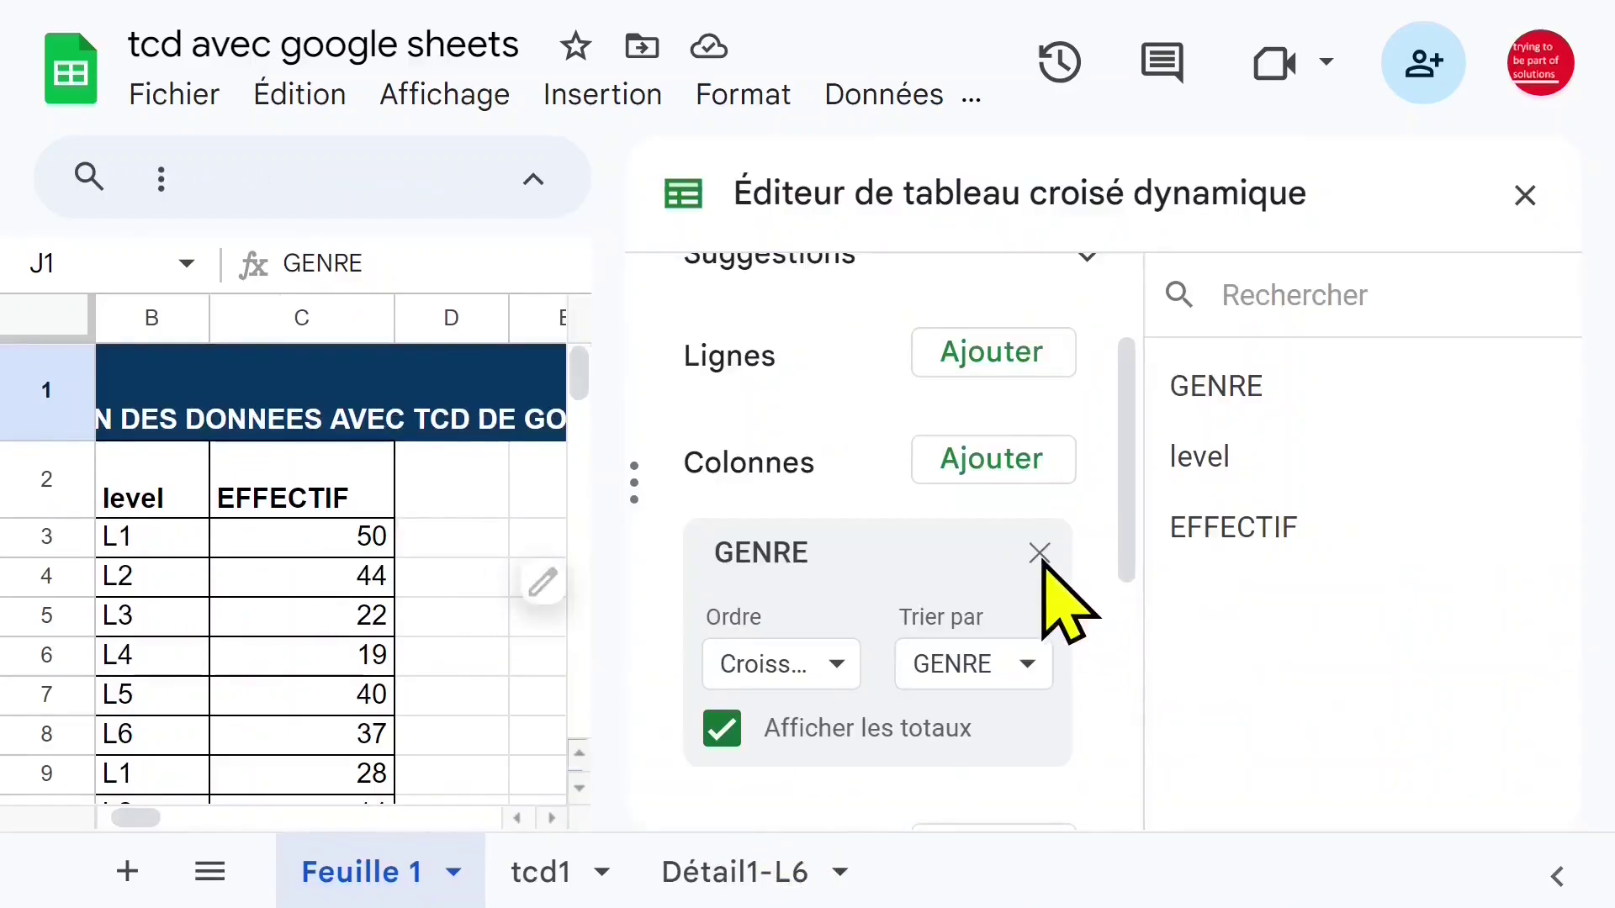
left_click_drag(897, 559, 909, 447)
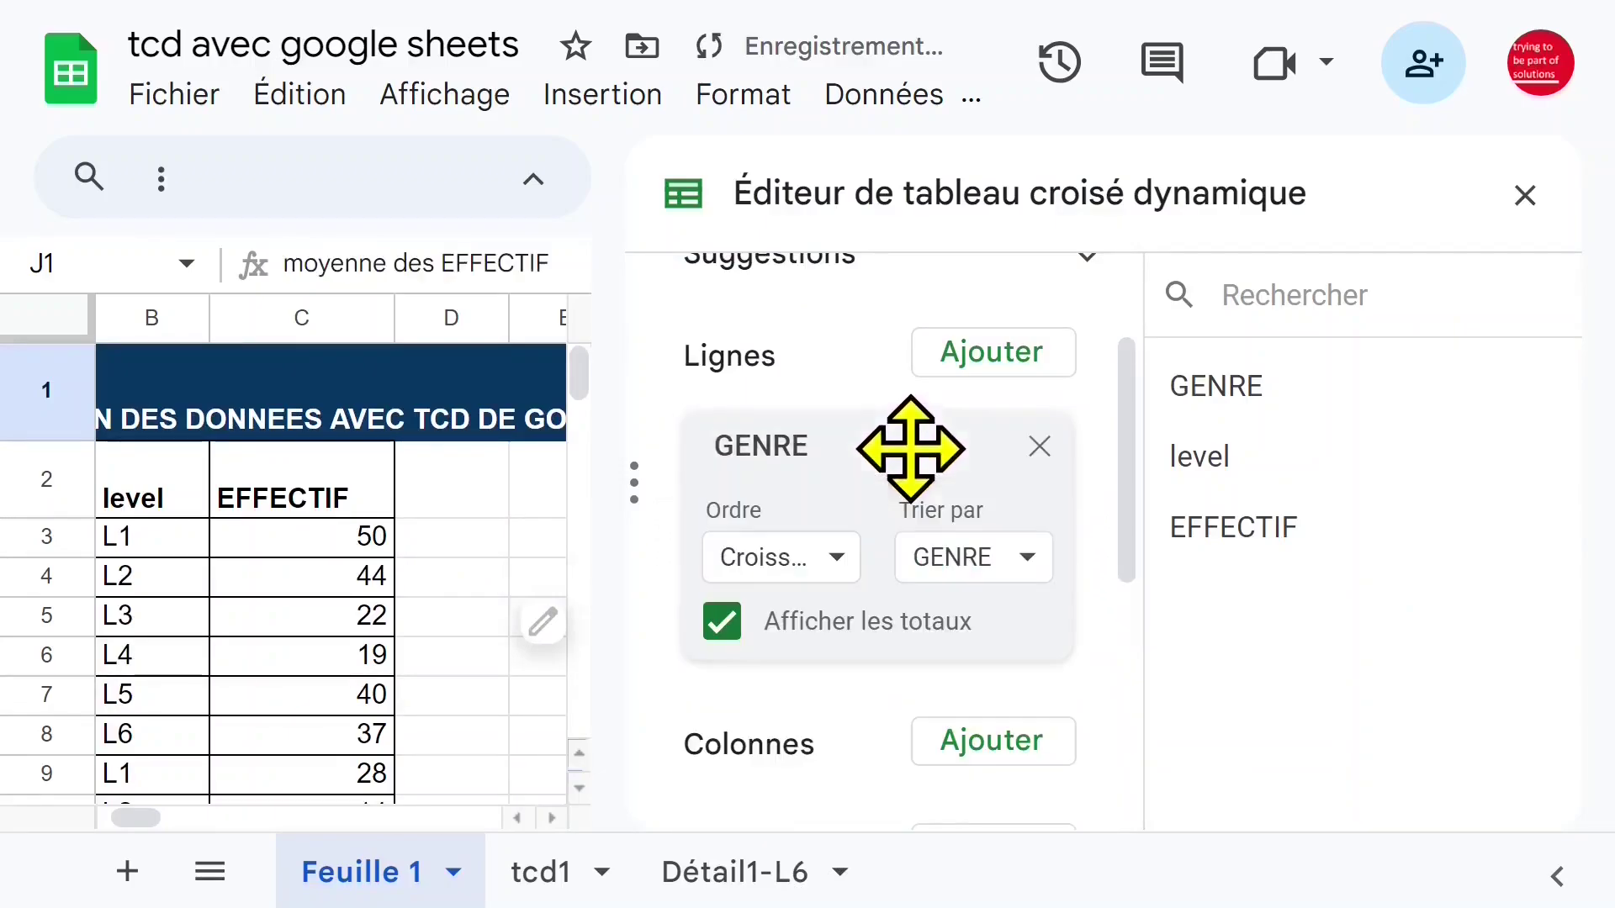
left_click(1524, 215)
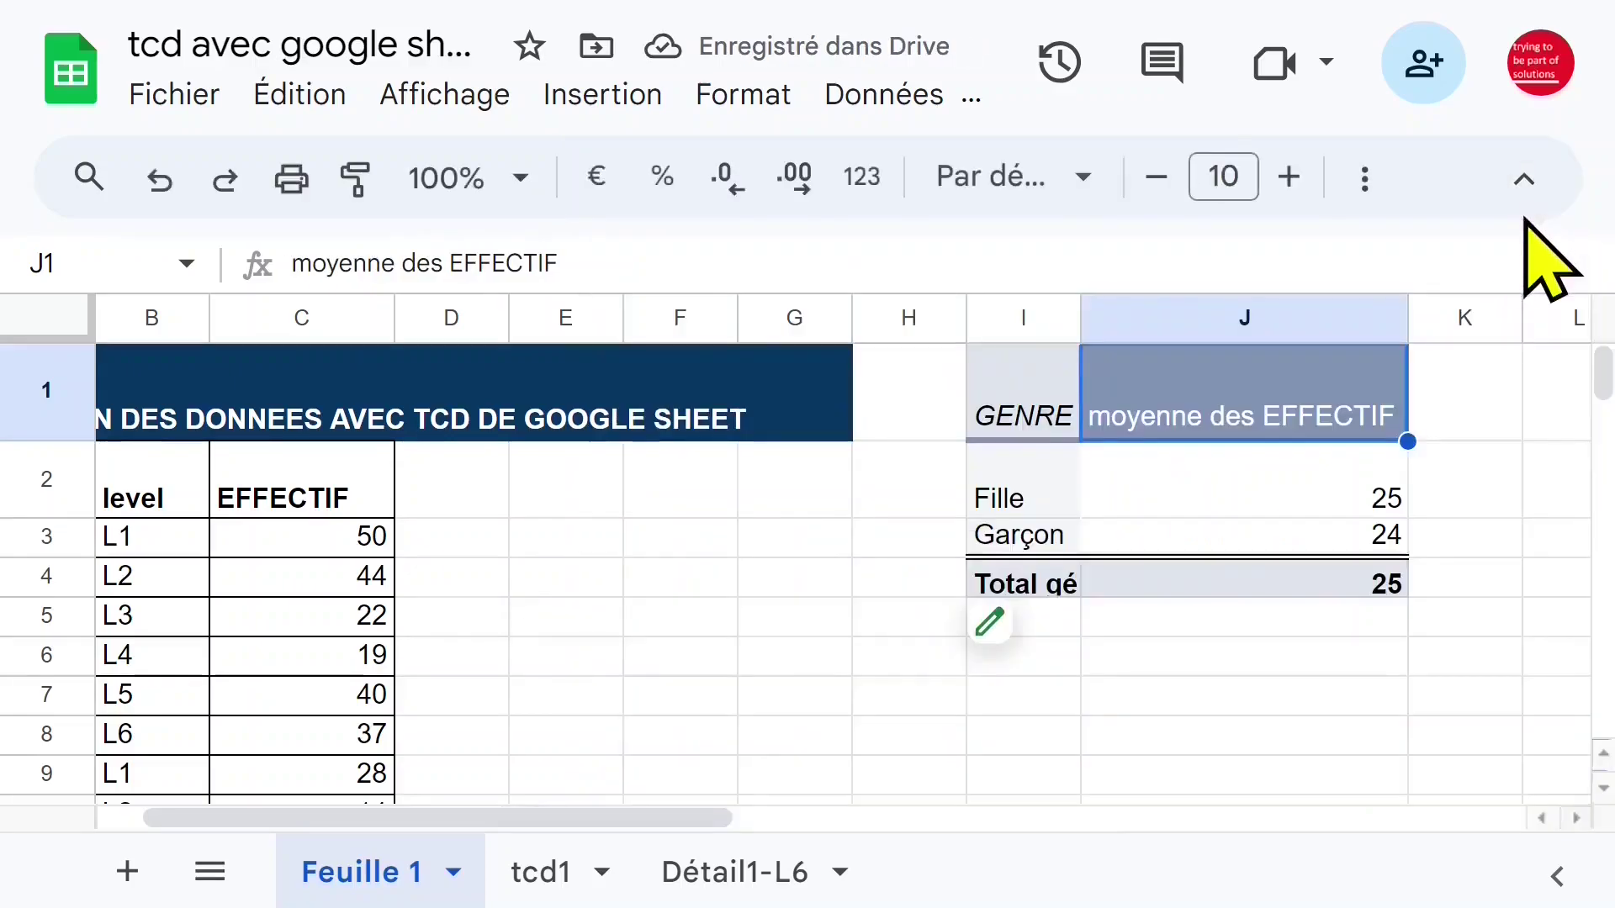
- Examine the average EFFECTIF for Fille and Garçon in the pivot table and compare with the source data
left_click(1294, 471)
left_click(1270, 535)
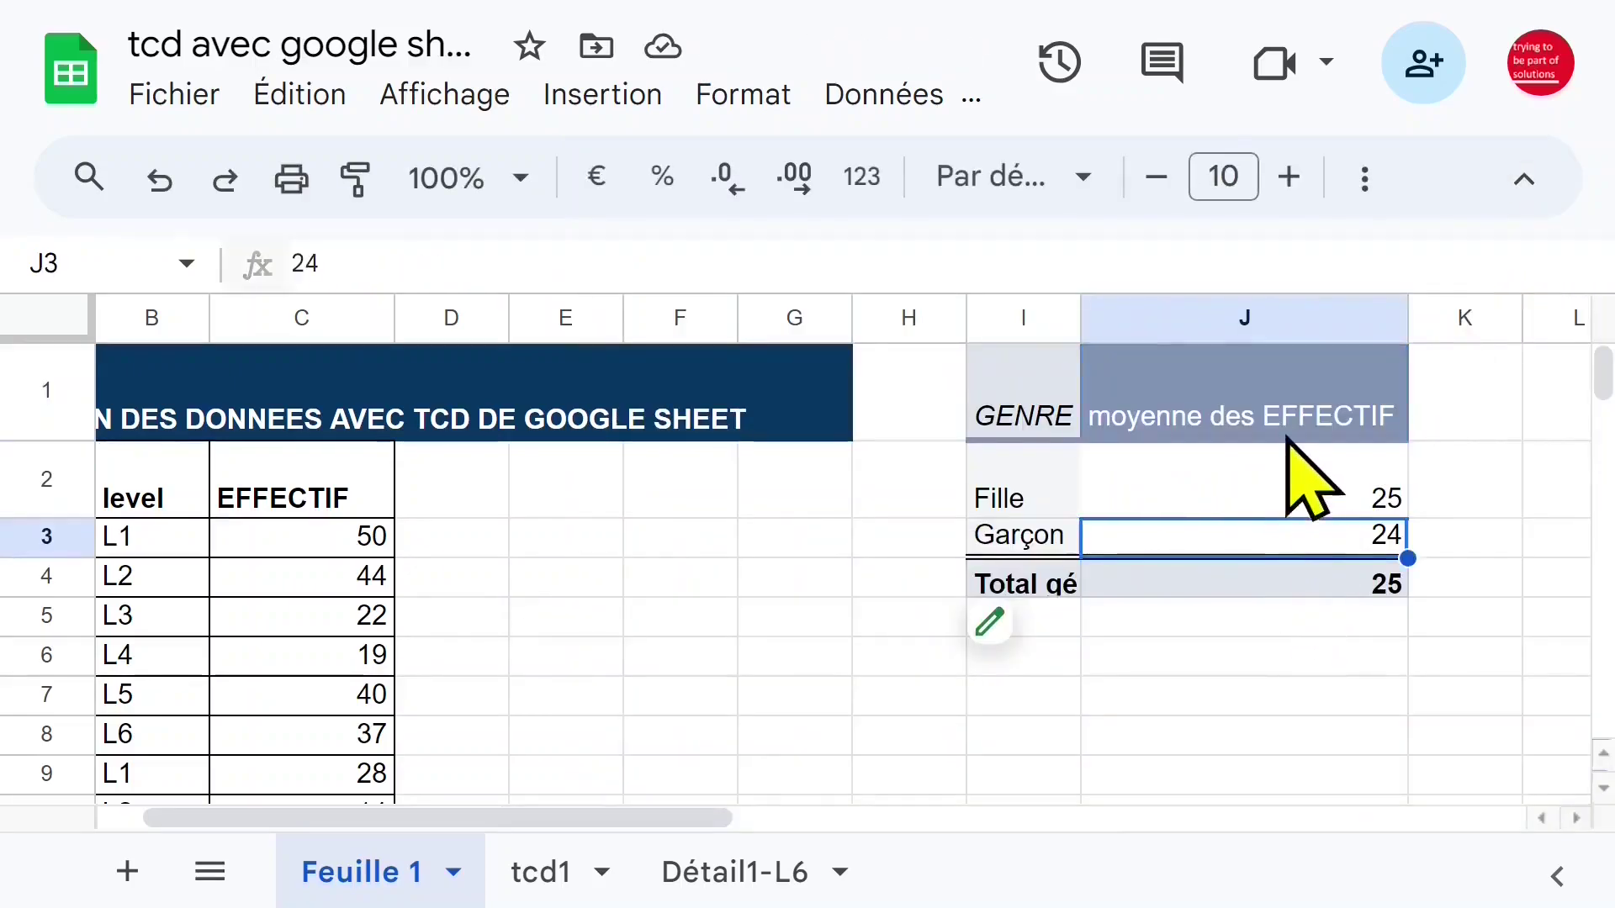
left_click(1285, 434)
left_click(1288, 496)
left_click(1292, 540)
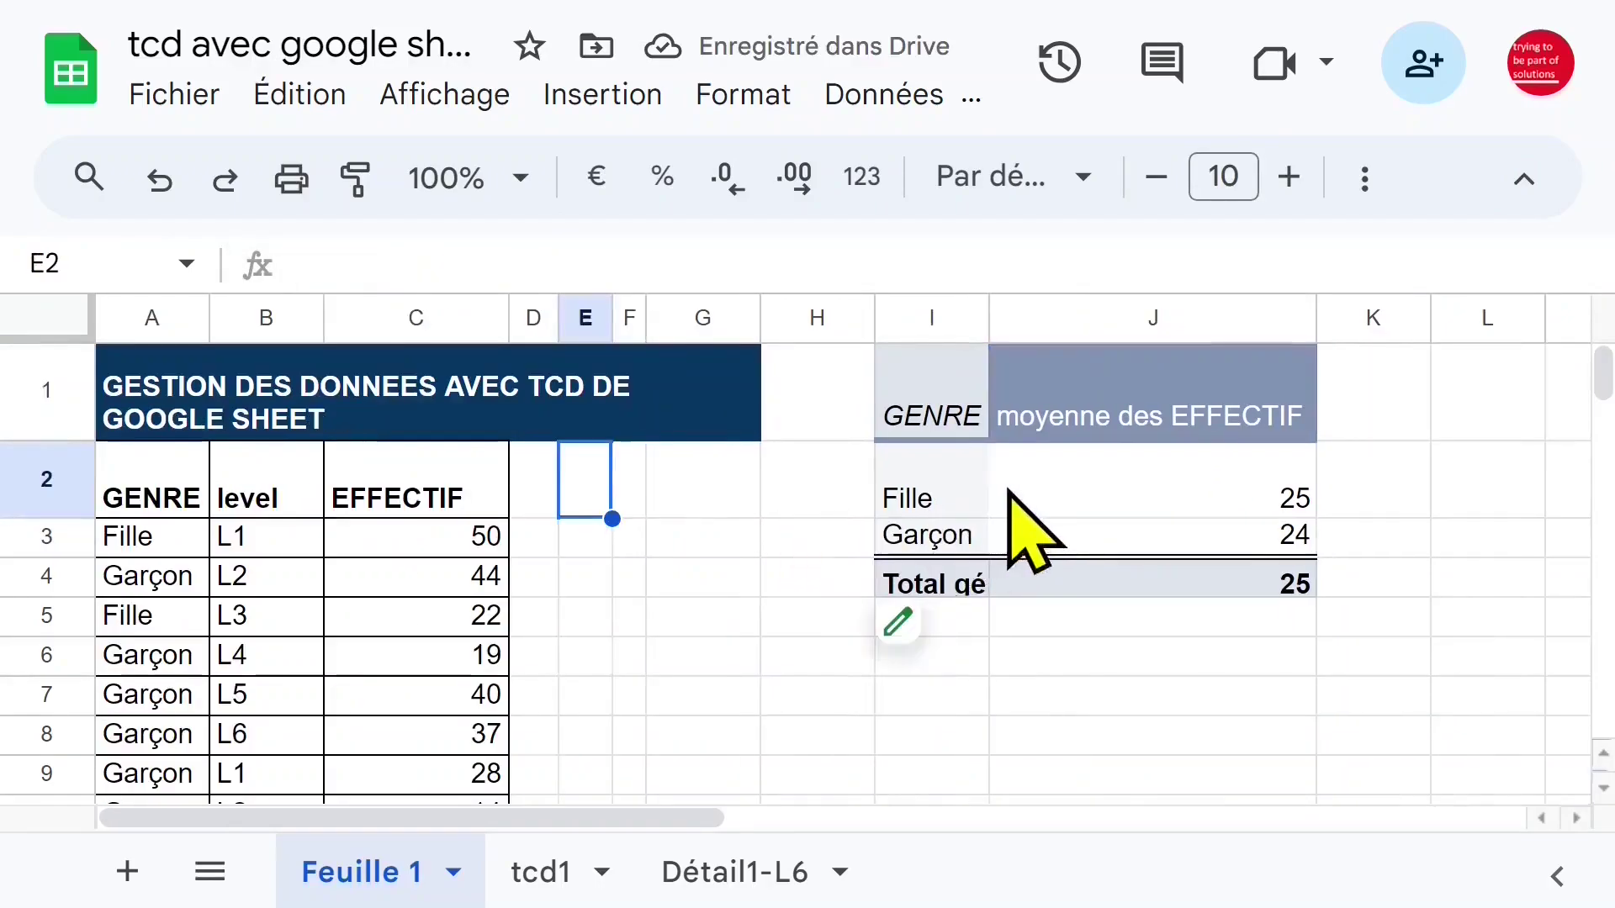
left_click(1006, 494)
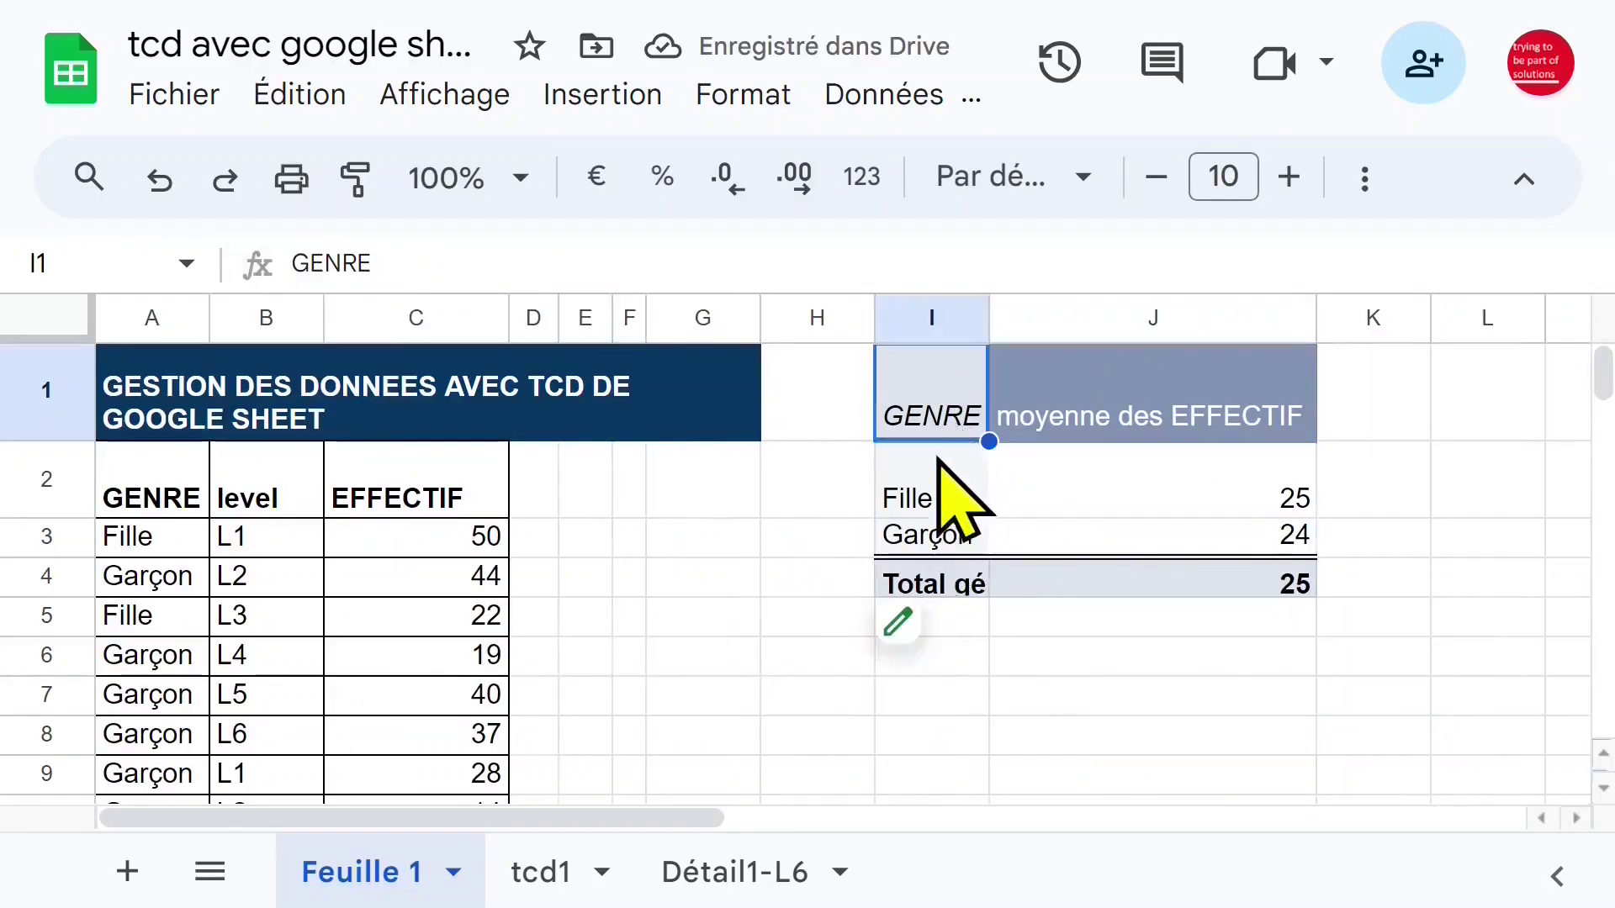
left_click(935, 483)
left_click(306, 549)
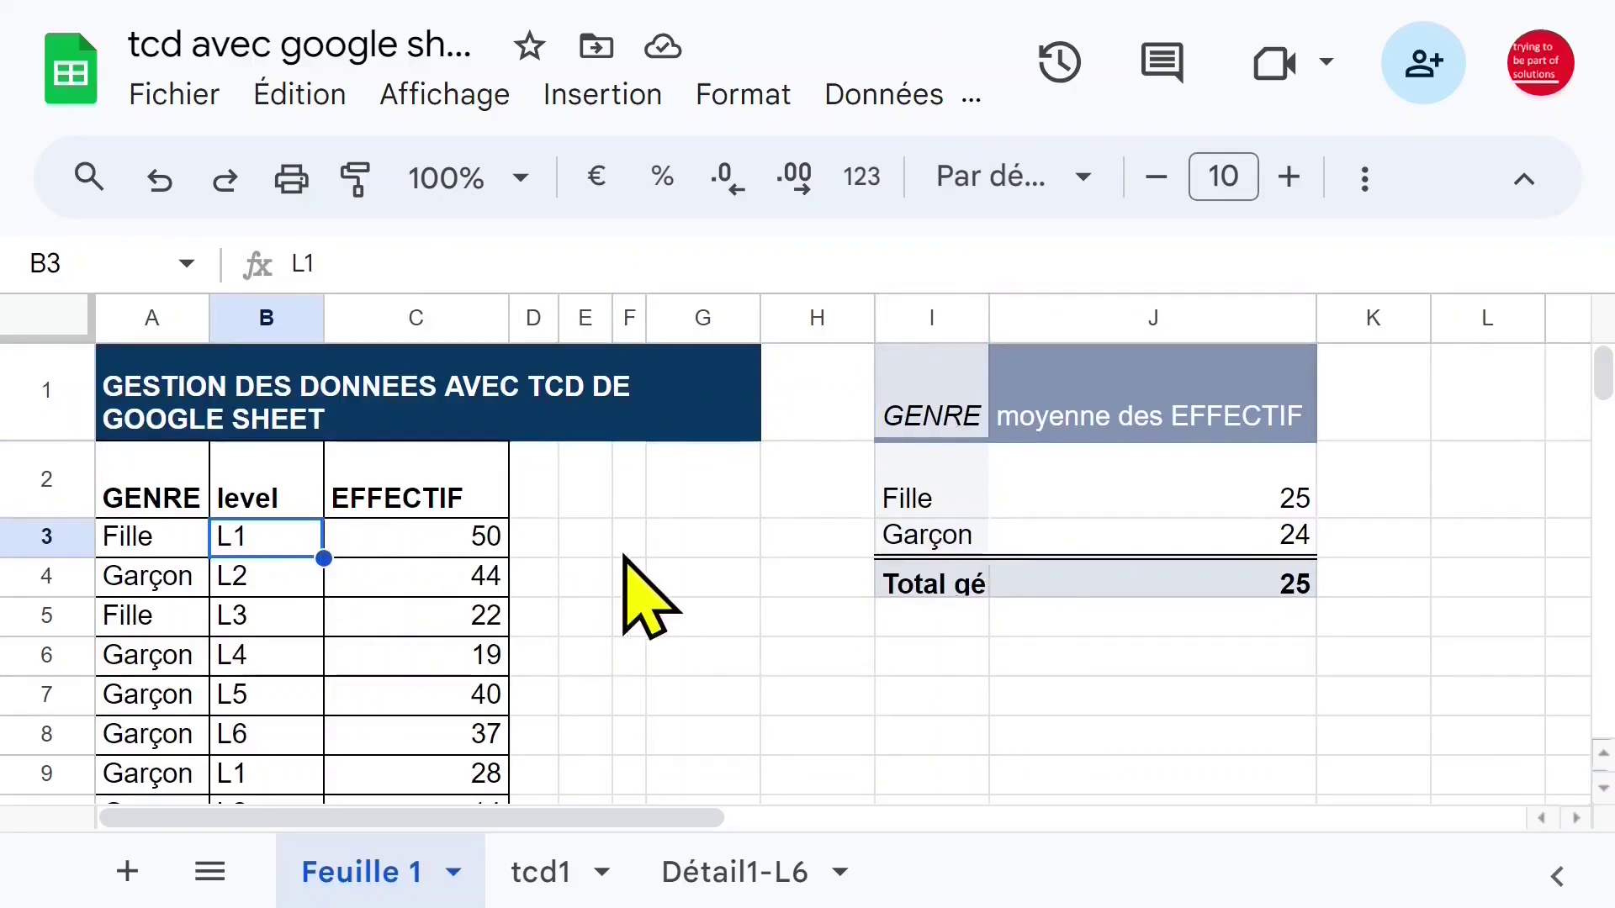
- Add level as the pivot table's column field alongside the GENRE rows
left_click(1129, 505)
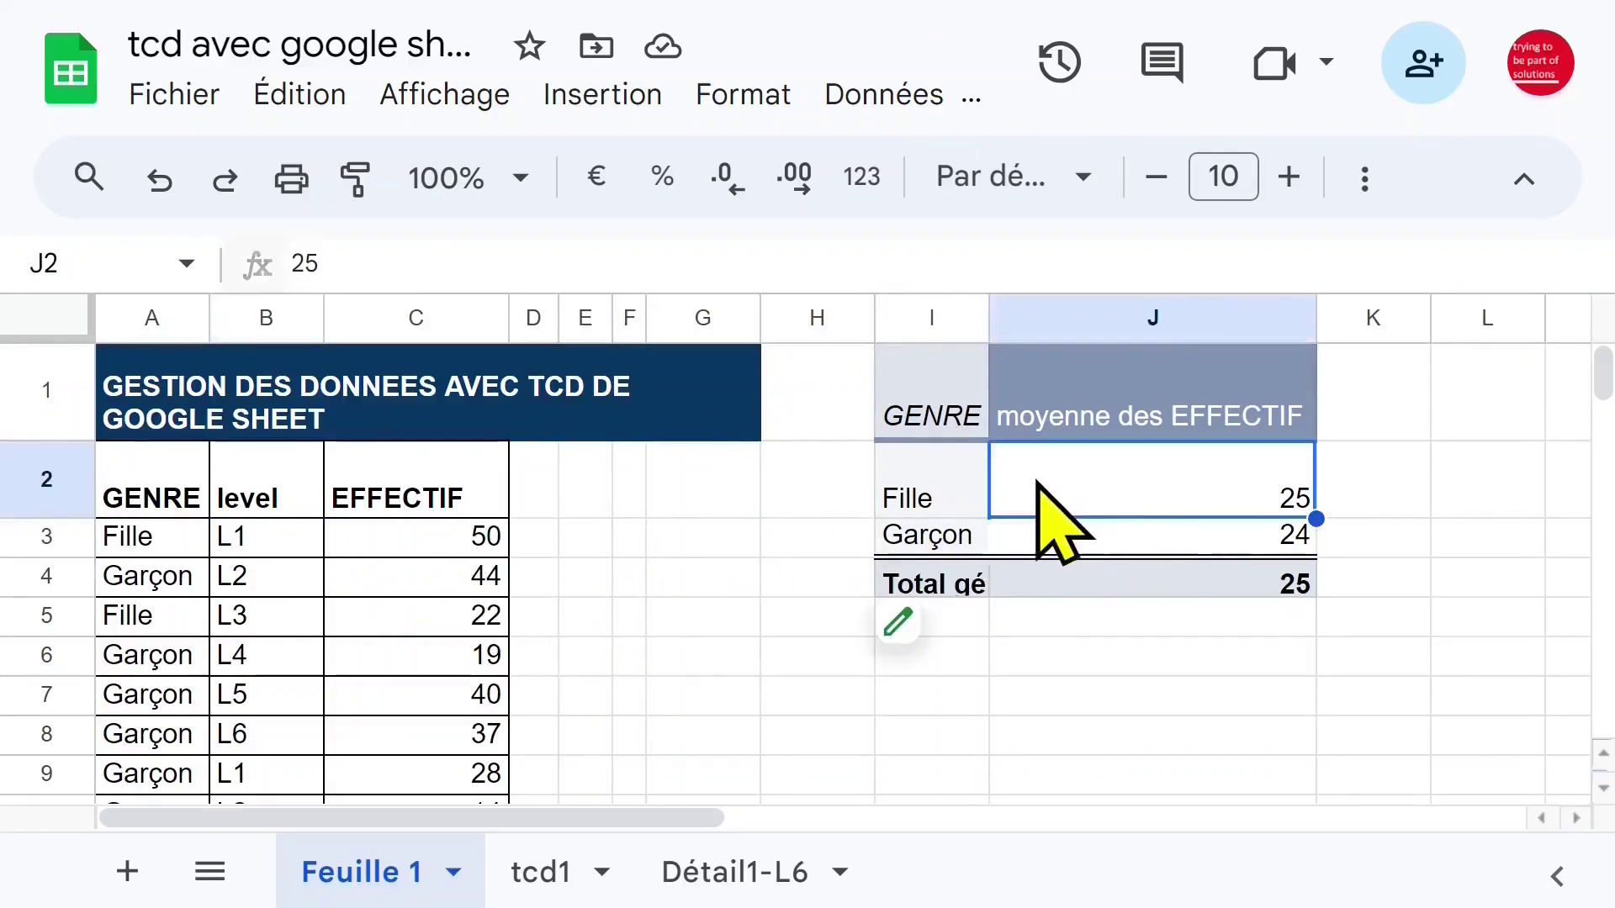
left_click(947, 641)
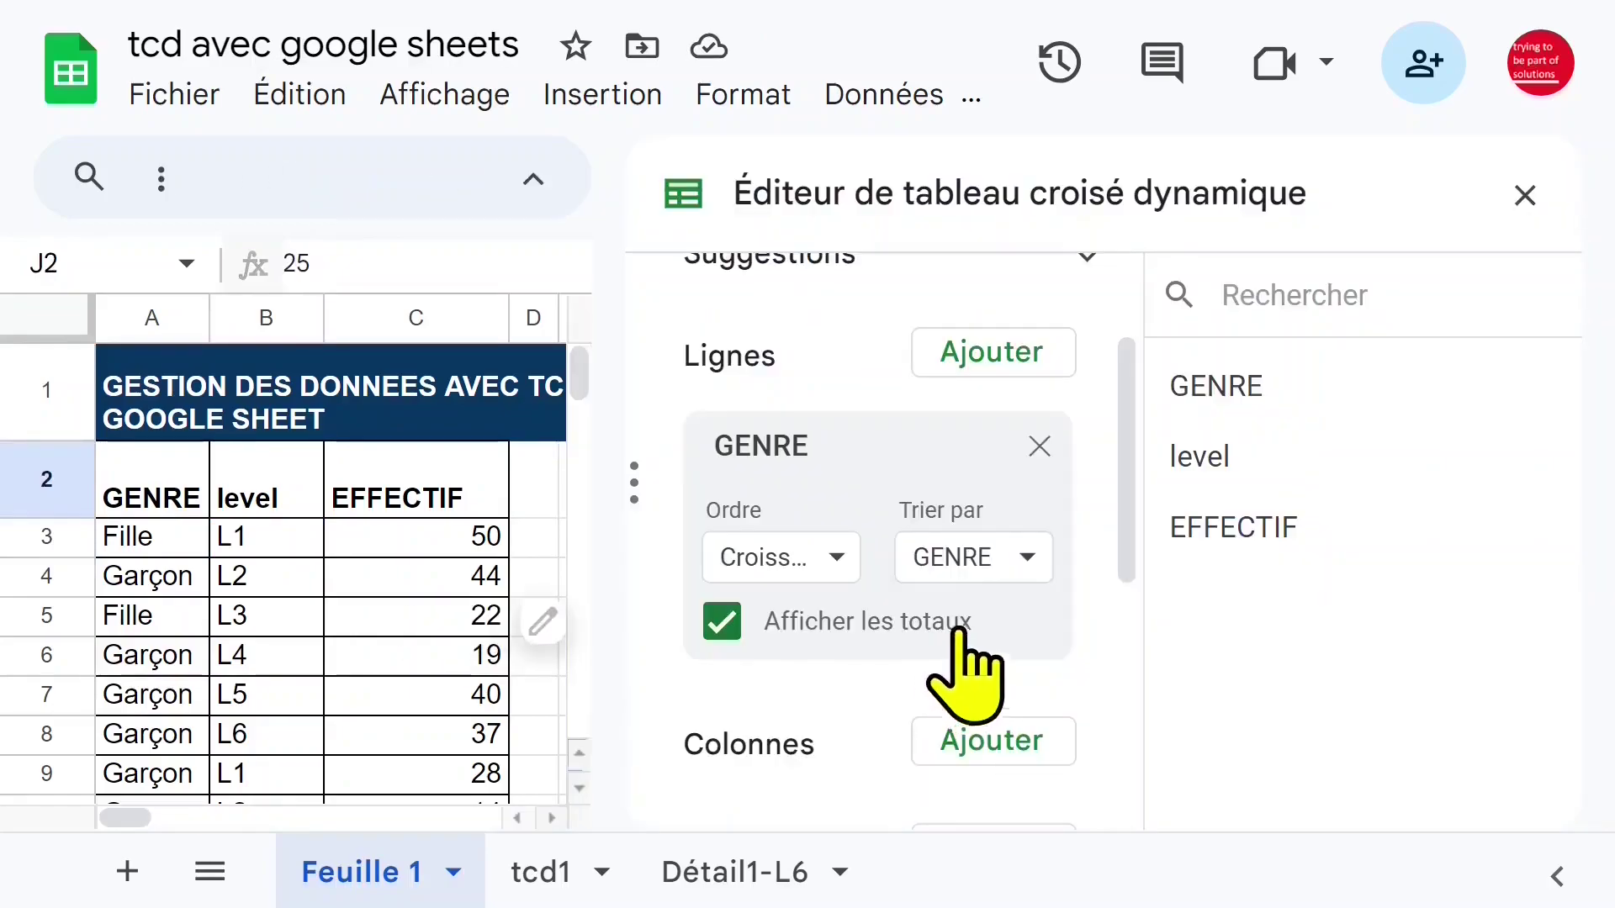
left_click_drag(1127, 471, 1127, 551)
left_click(1017, 547)
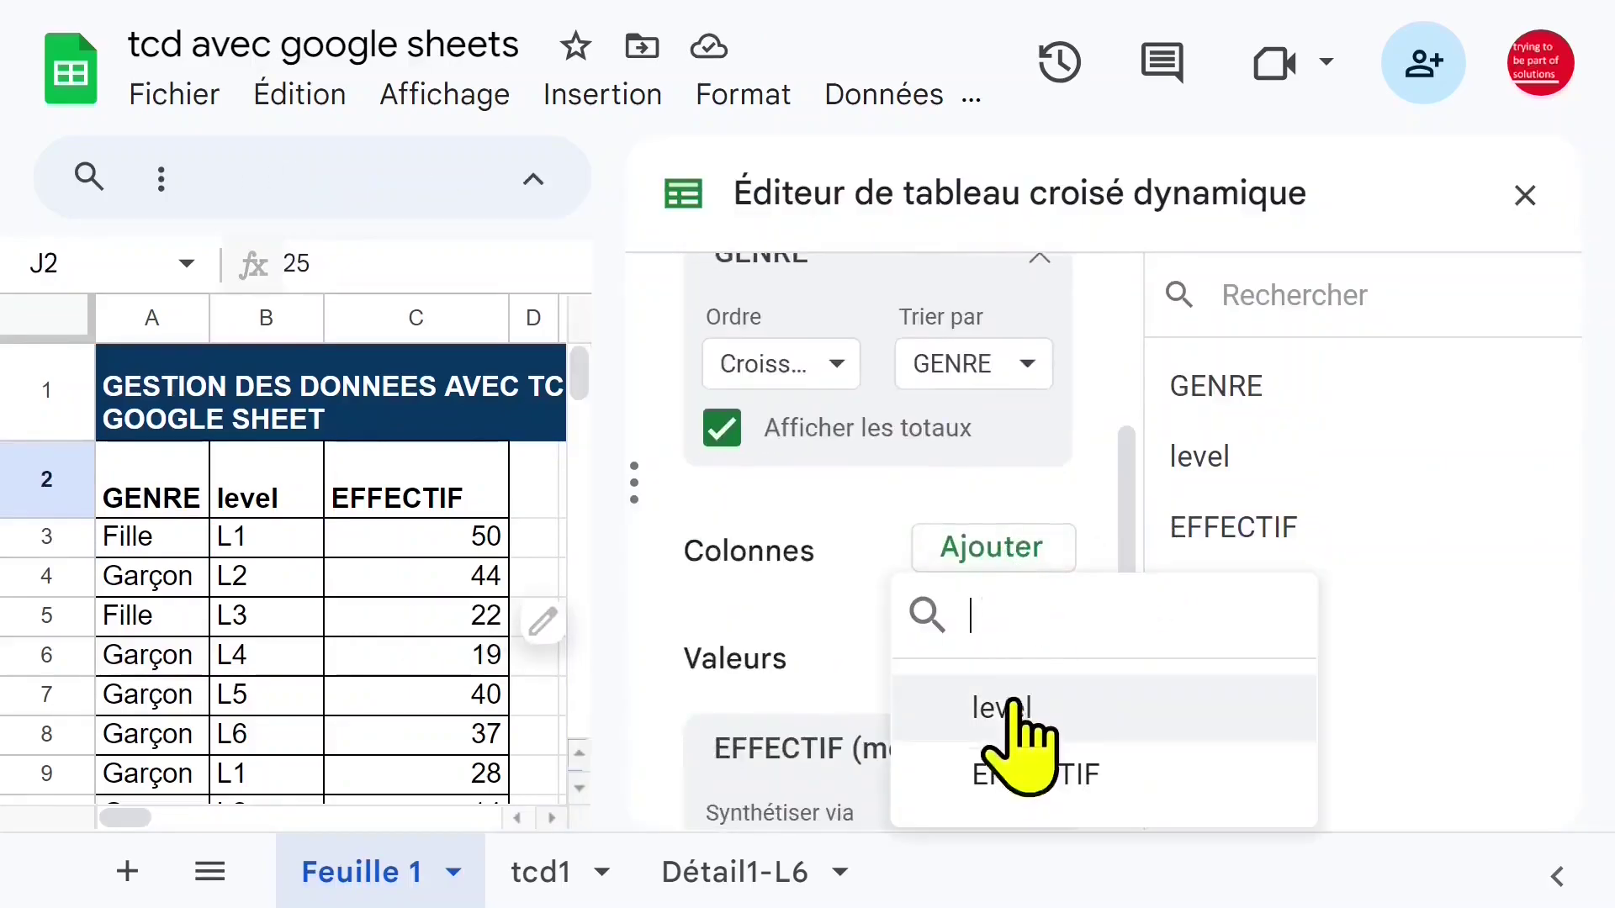
left_click(1015, 709)
left_click(1526, 195)
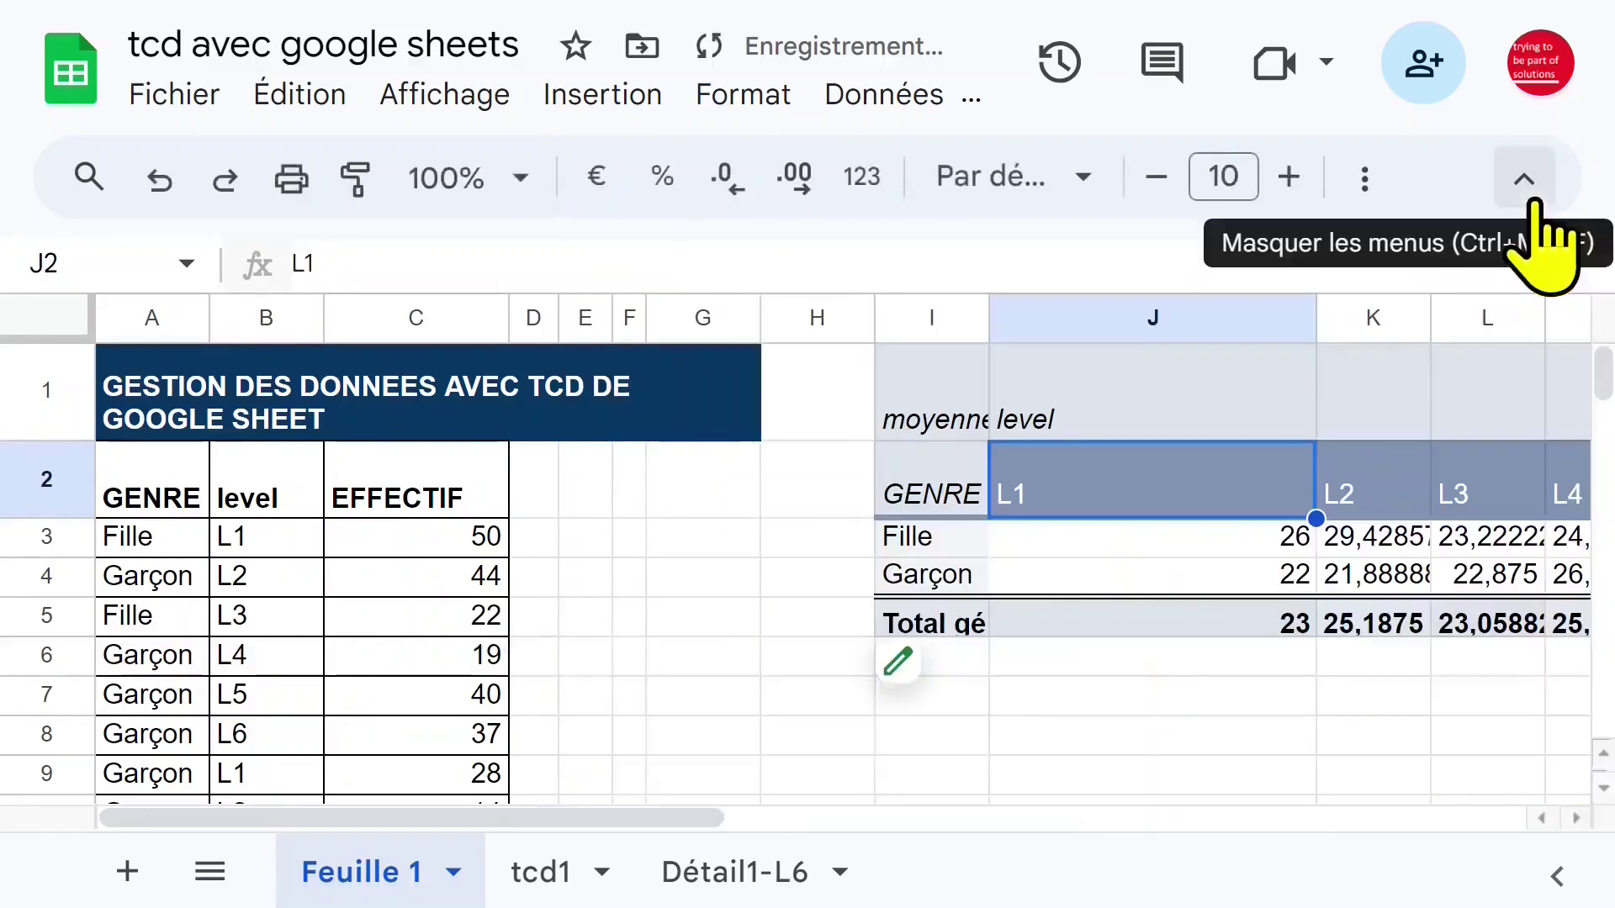
- Move the level field from the pivot table's columns to its rows, in place of GENRE
mouse_move(656, 822)
left_mouse_down()
mouse_move(785, 820)
mouse_move(679, 816)
left_mouse_up()
mouse_move(916, 681)
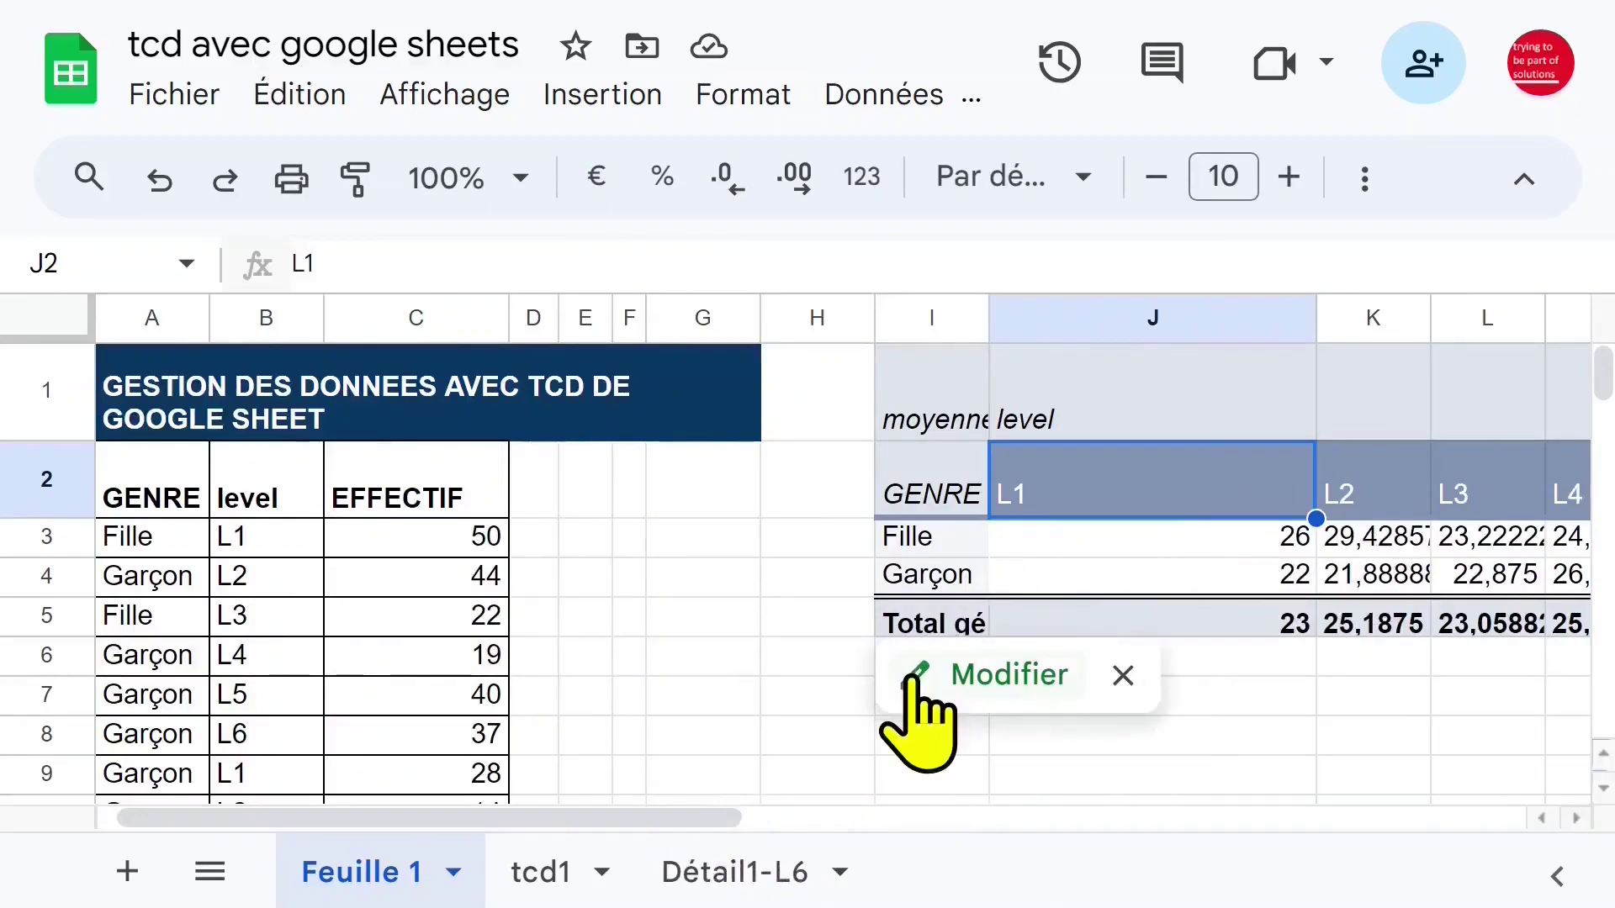
left_click(976, 674)
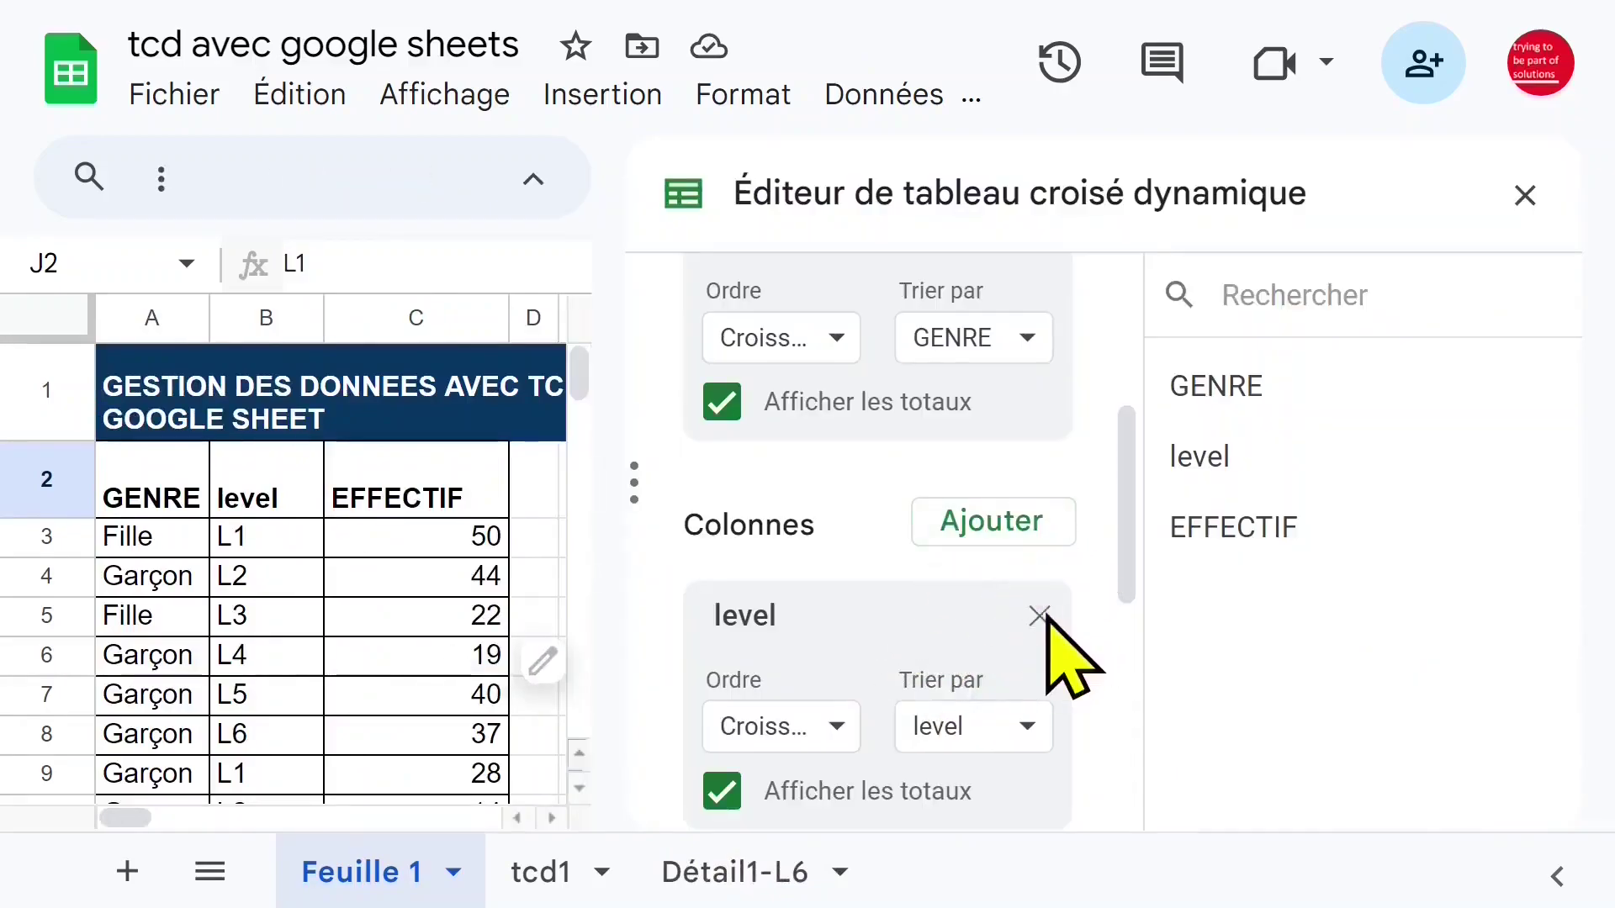
left_click_drag(919, 631, 951, 336)
scroll(846, 488, "up", 3)
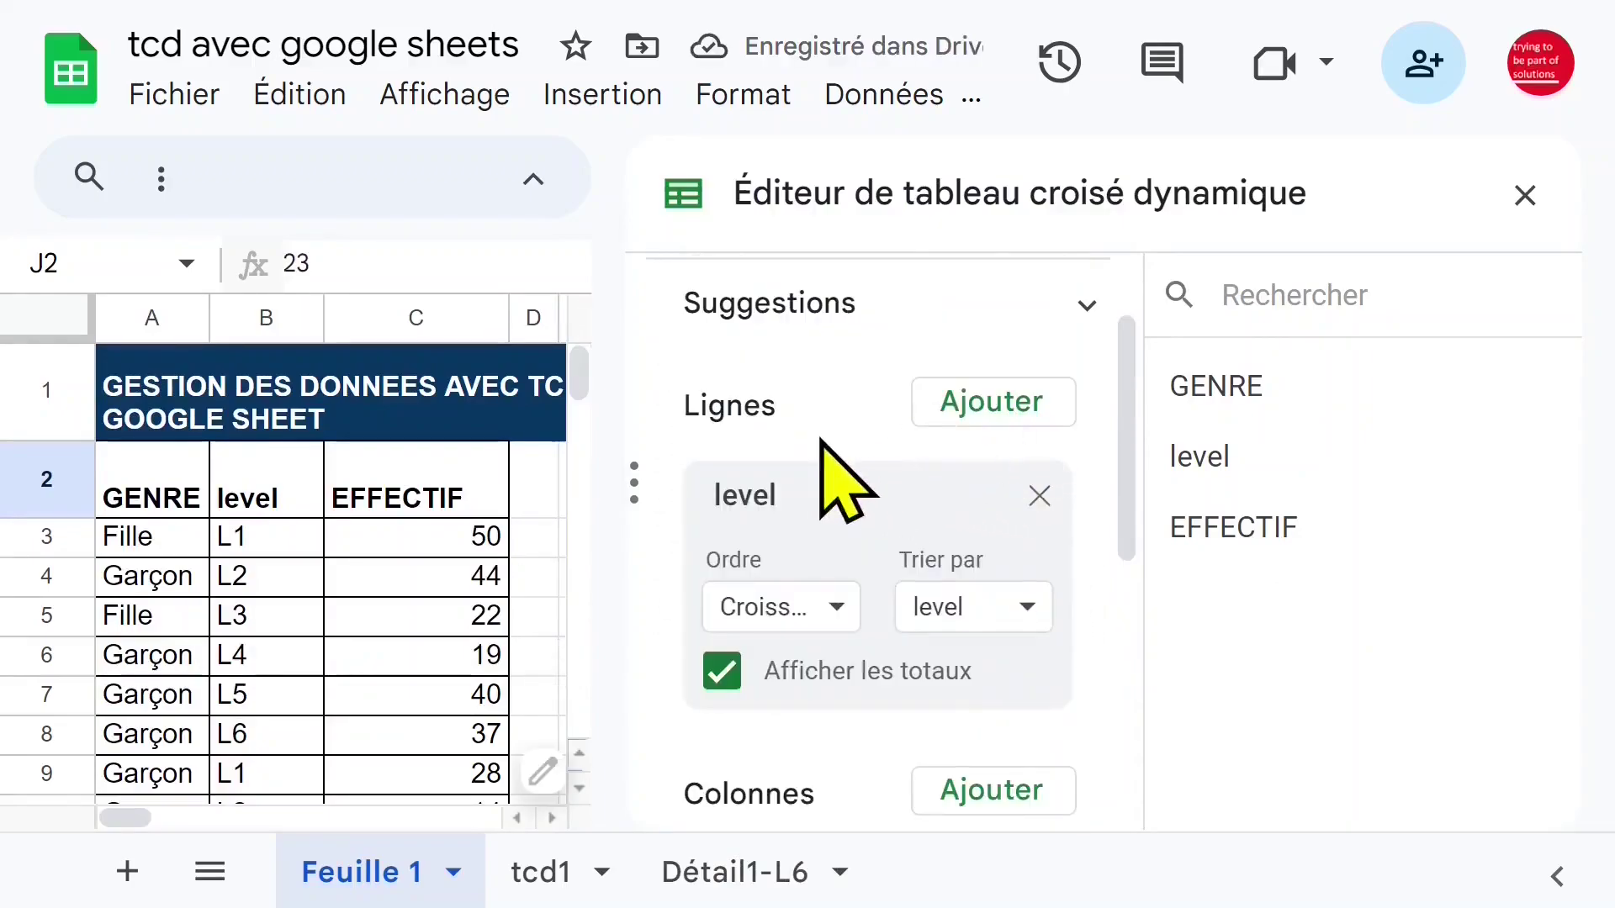
- Add GENRE as the pivot table's column field and close the pivot table editor
scroll(847, 507, "down", 2)
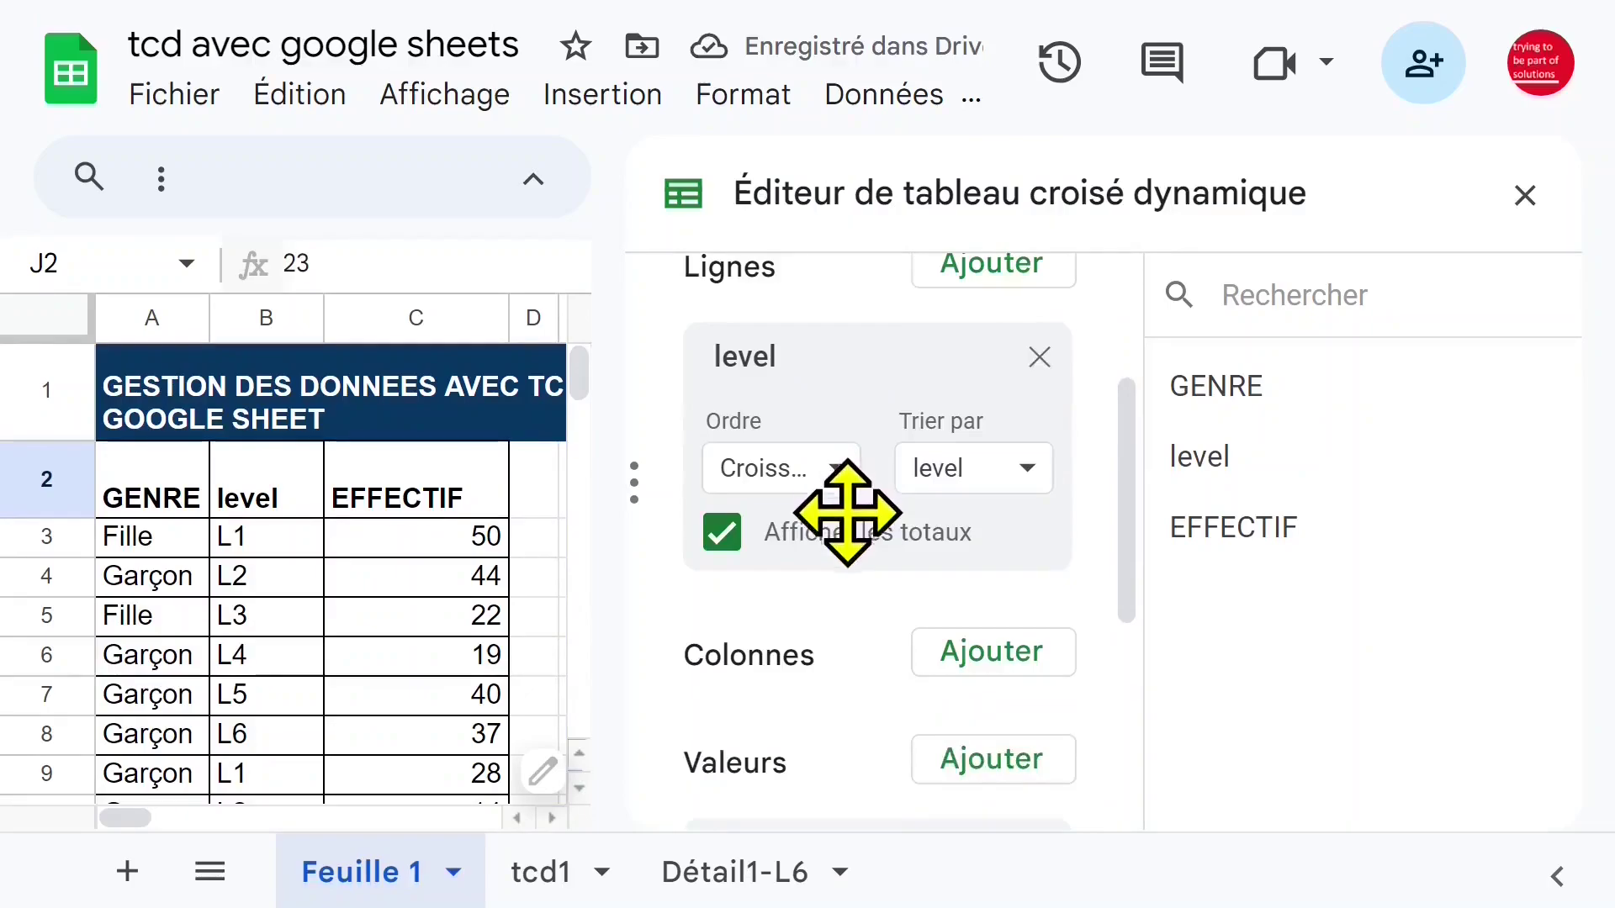
left_click(993, 657)
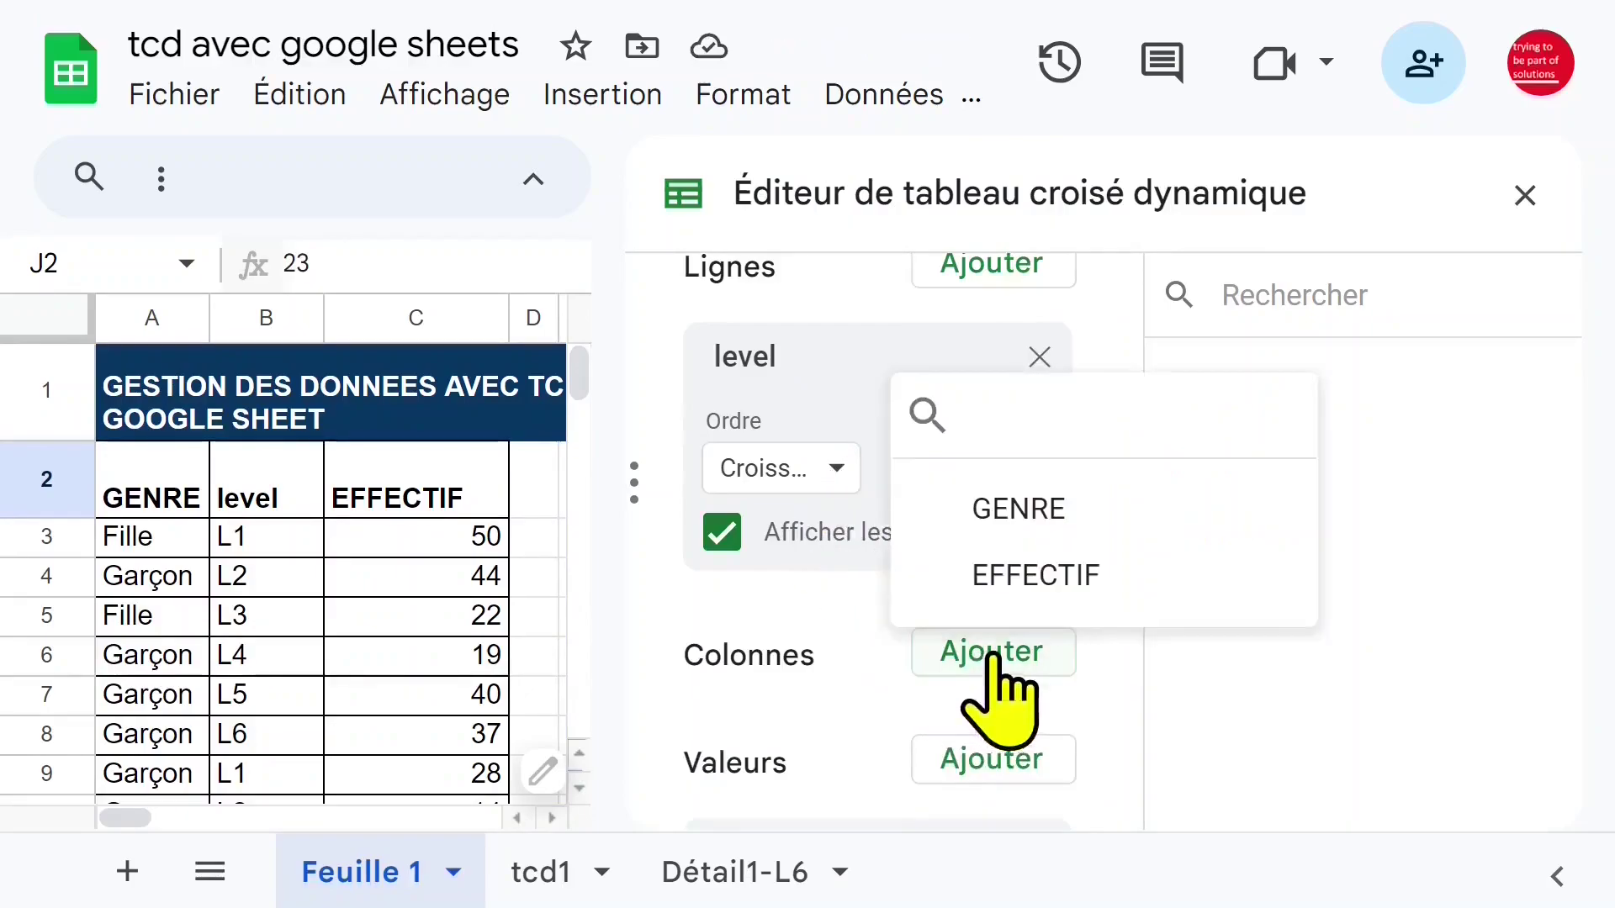
left_click(1066, 526)
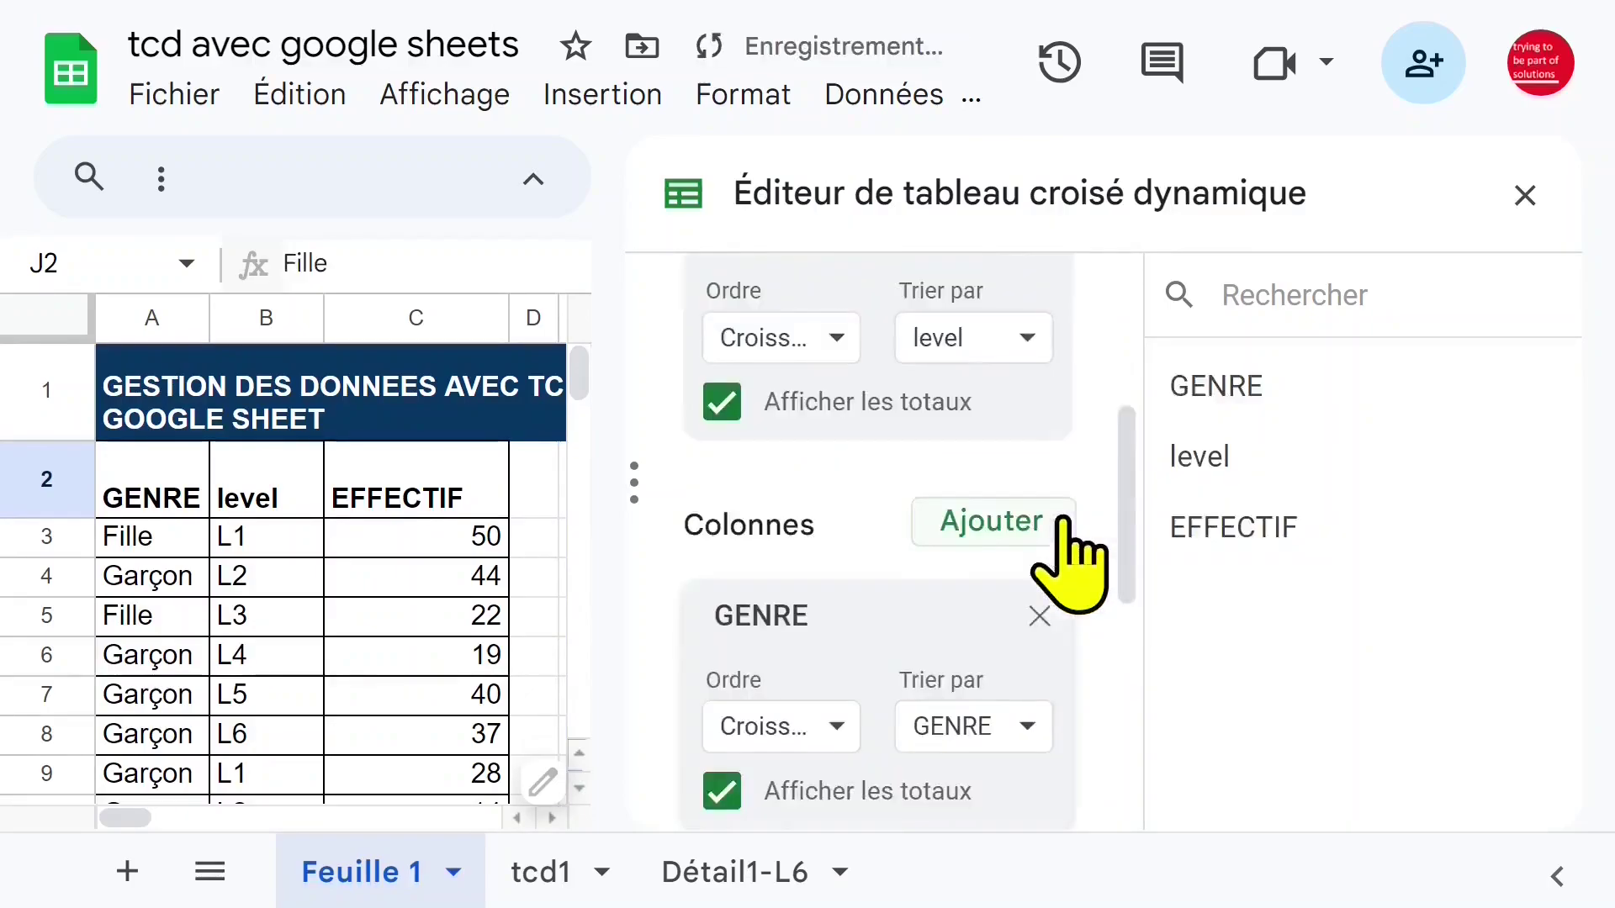
left_click(1525, 195)
- Widen column L so the full "Total général" header in L2 fits
left_click(1175, 541)
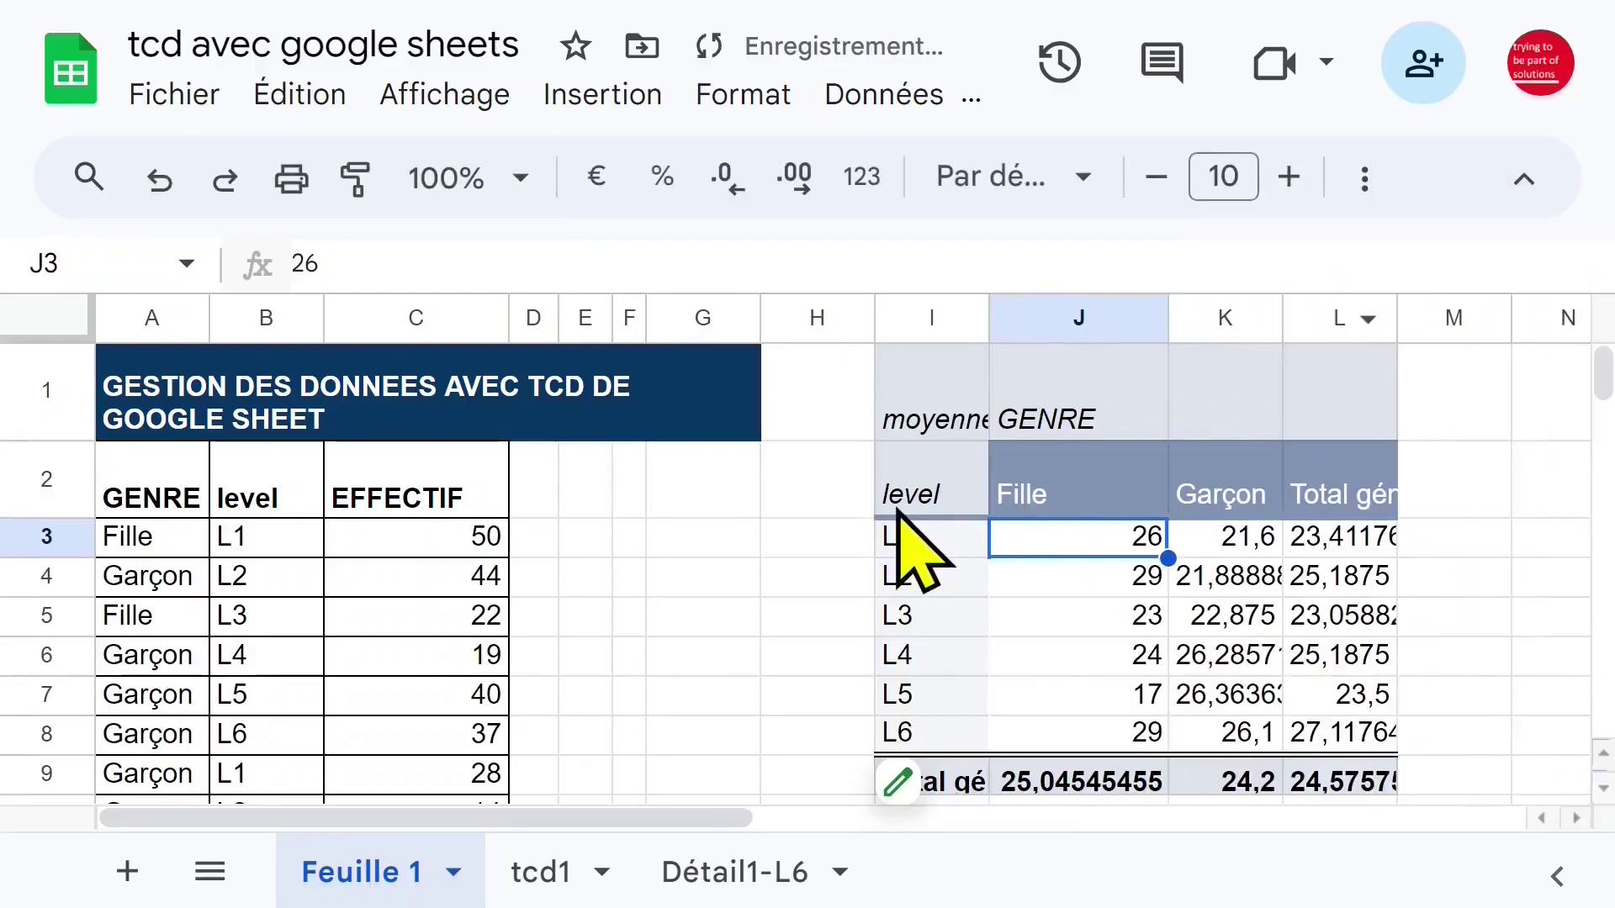
left_click(845, 505)
left_click(1303, 504)
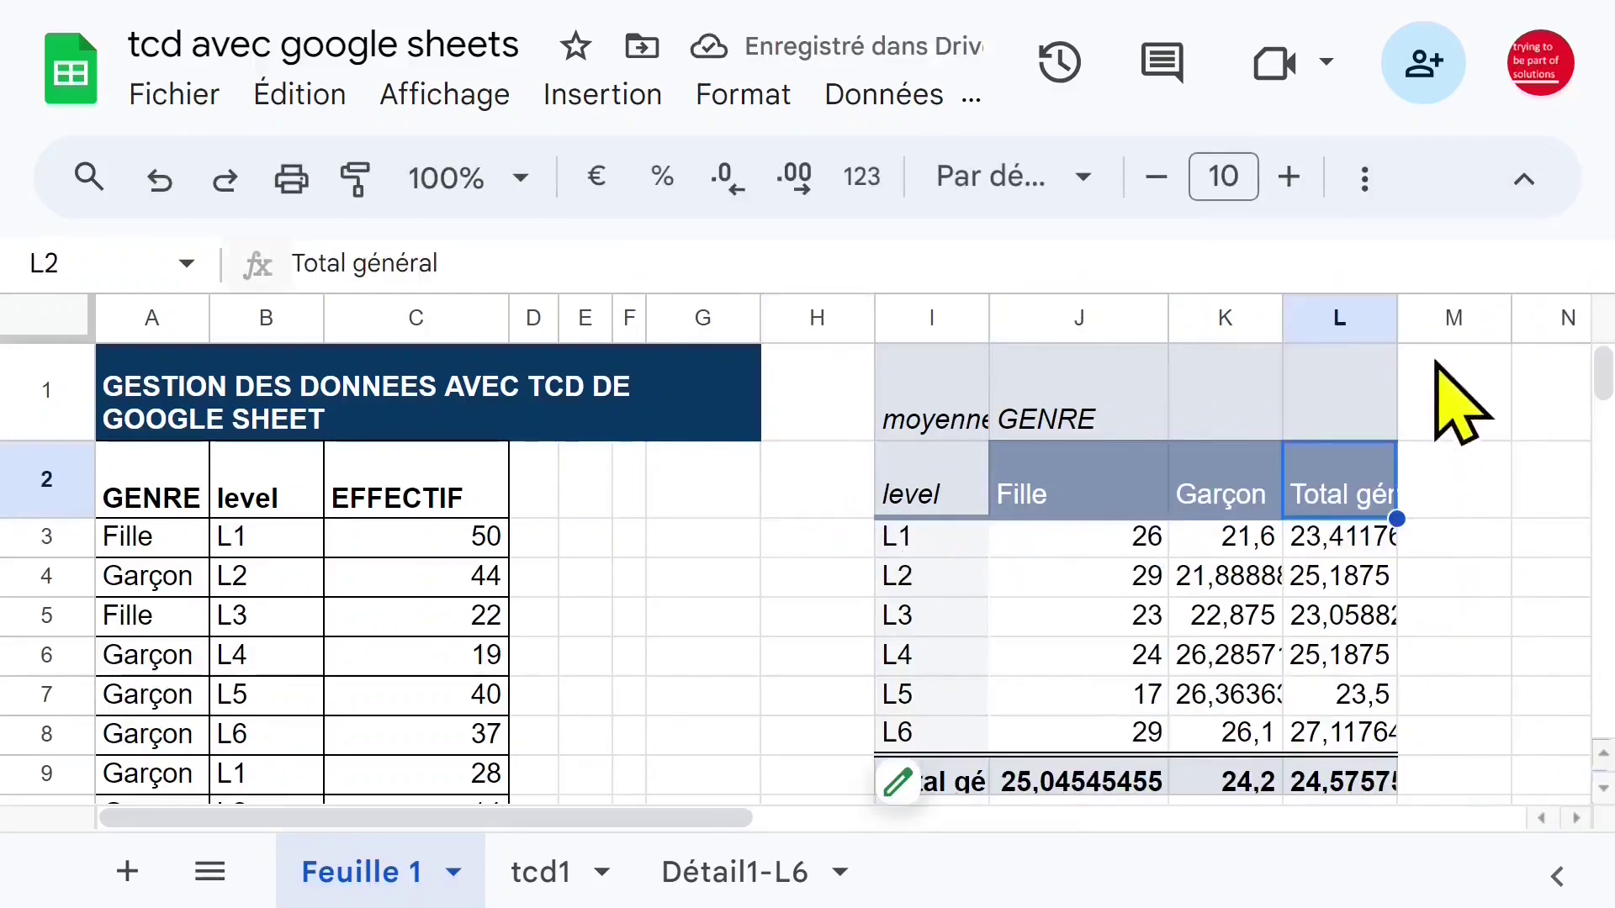
left_click_drag(1401, 318, 1453, 319)
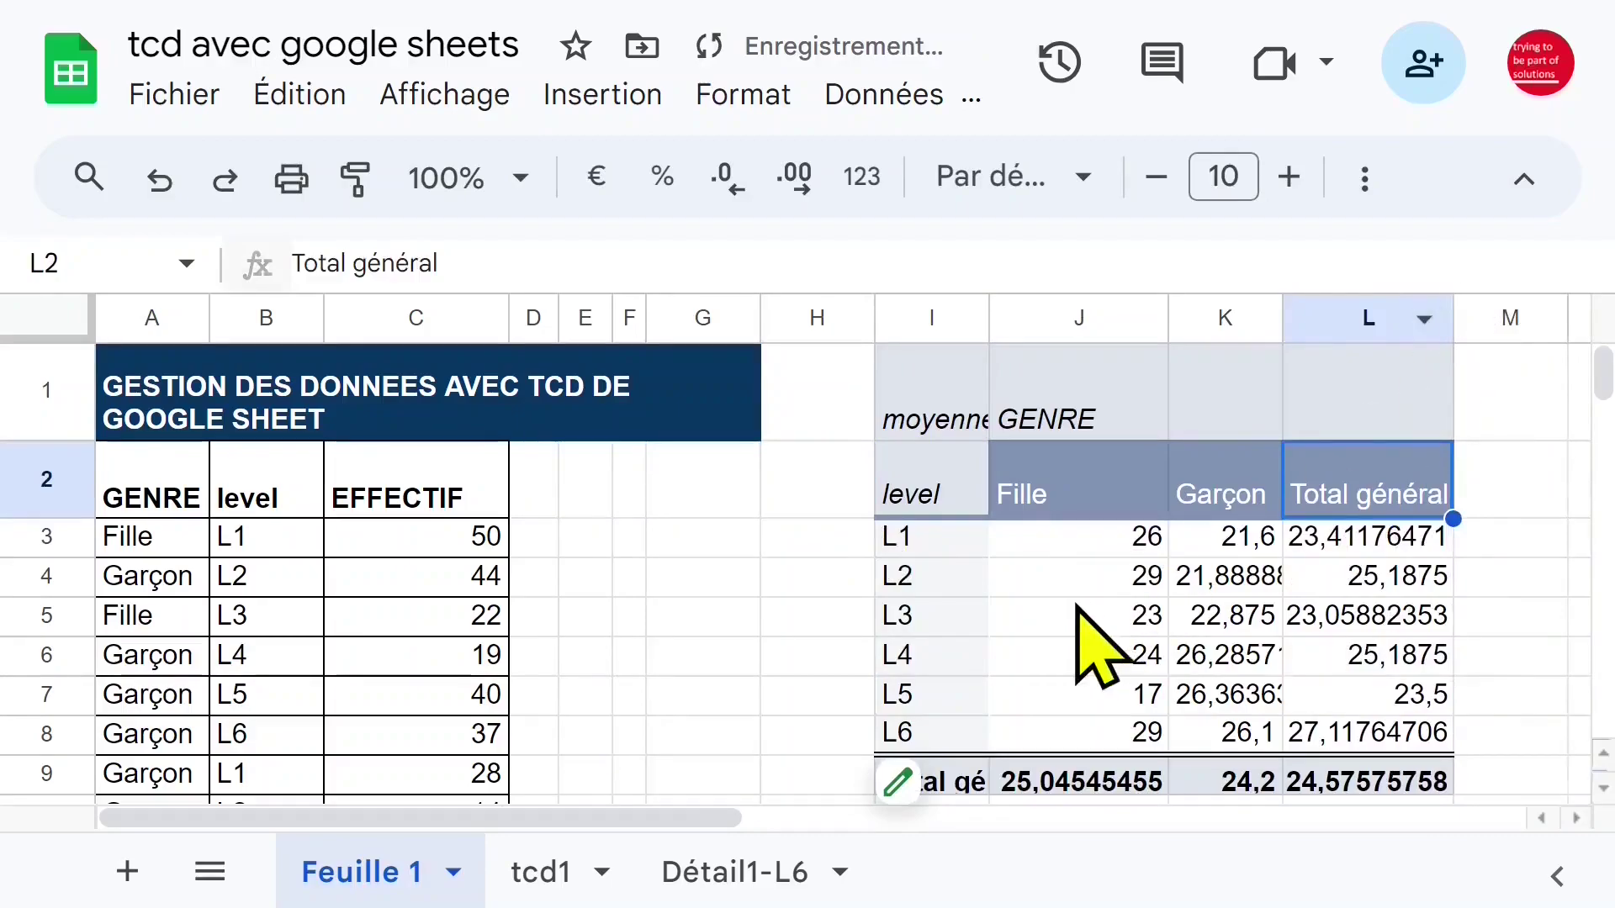
left_click(905, 591)
left_click(925, 320)
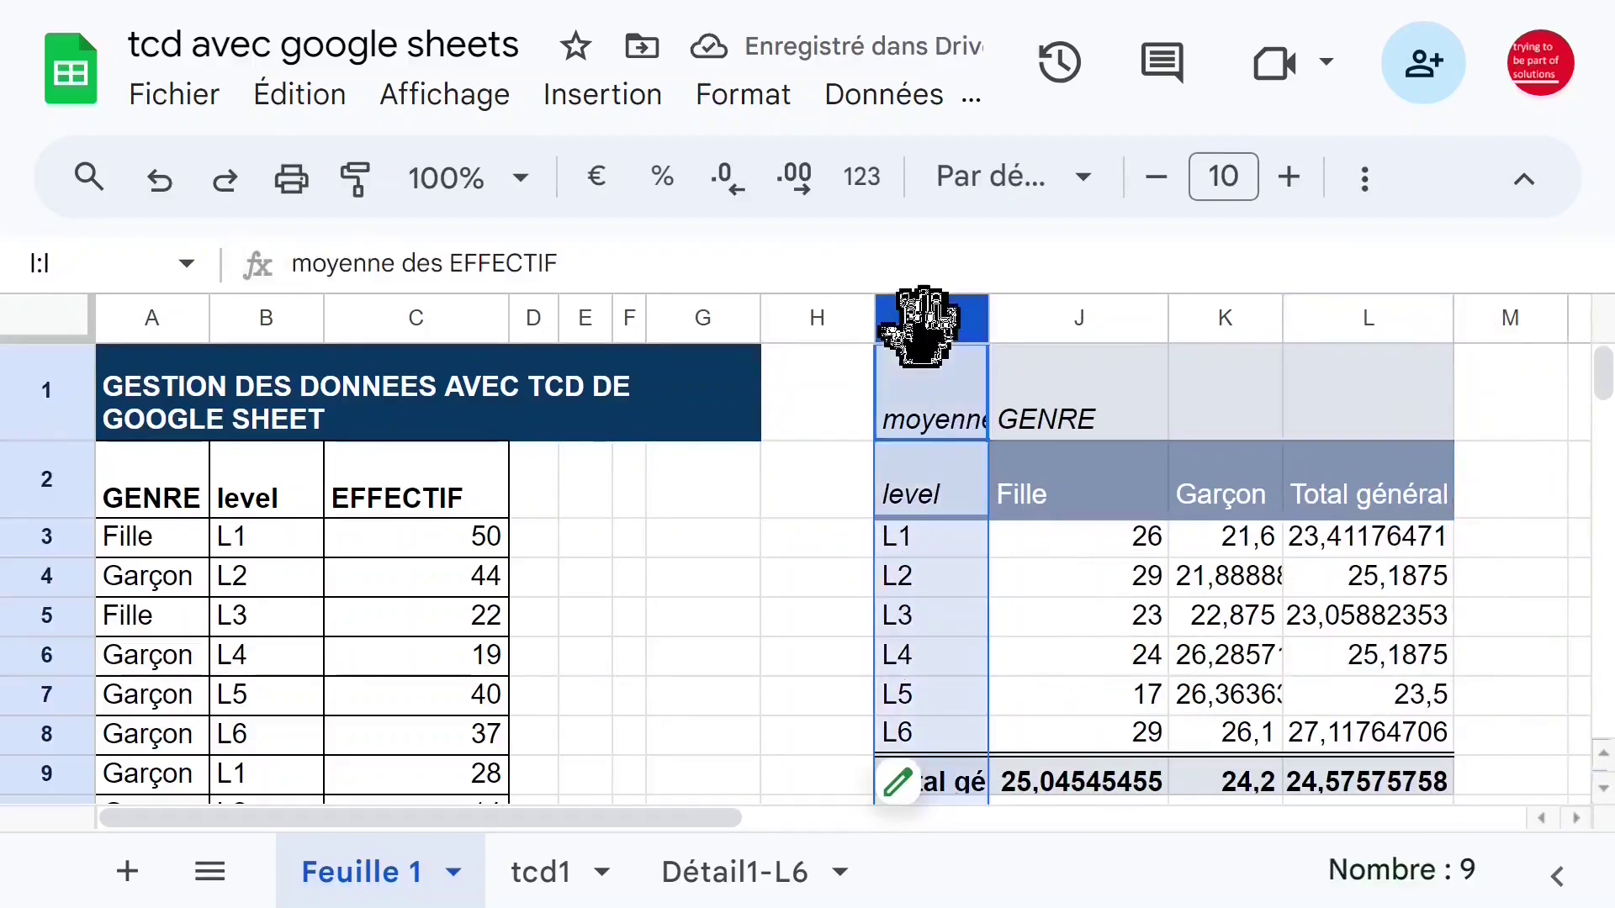
left_click(1137, 542)
left_click(1405, 548)
left_click(1236, 660)
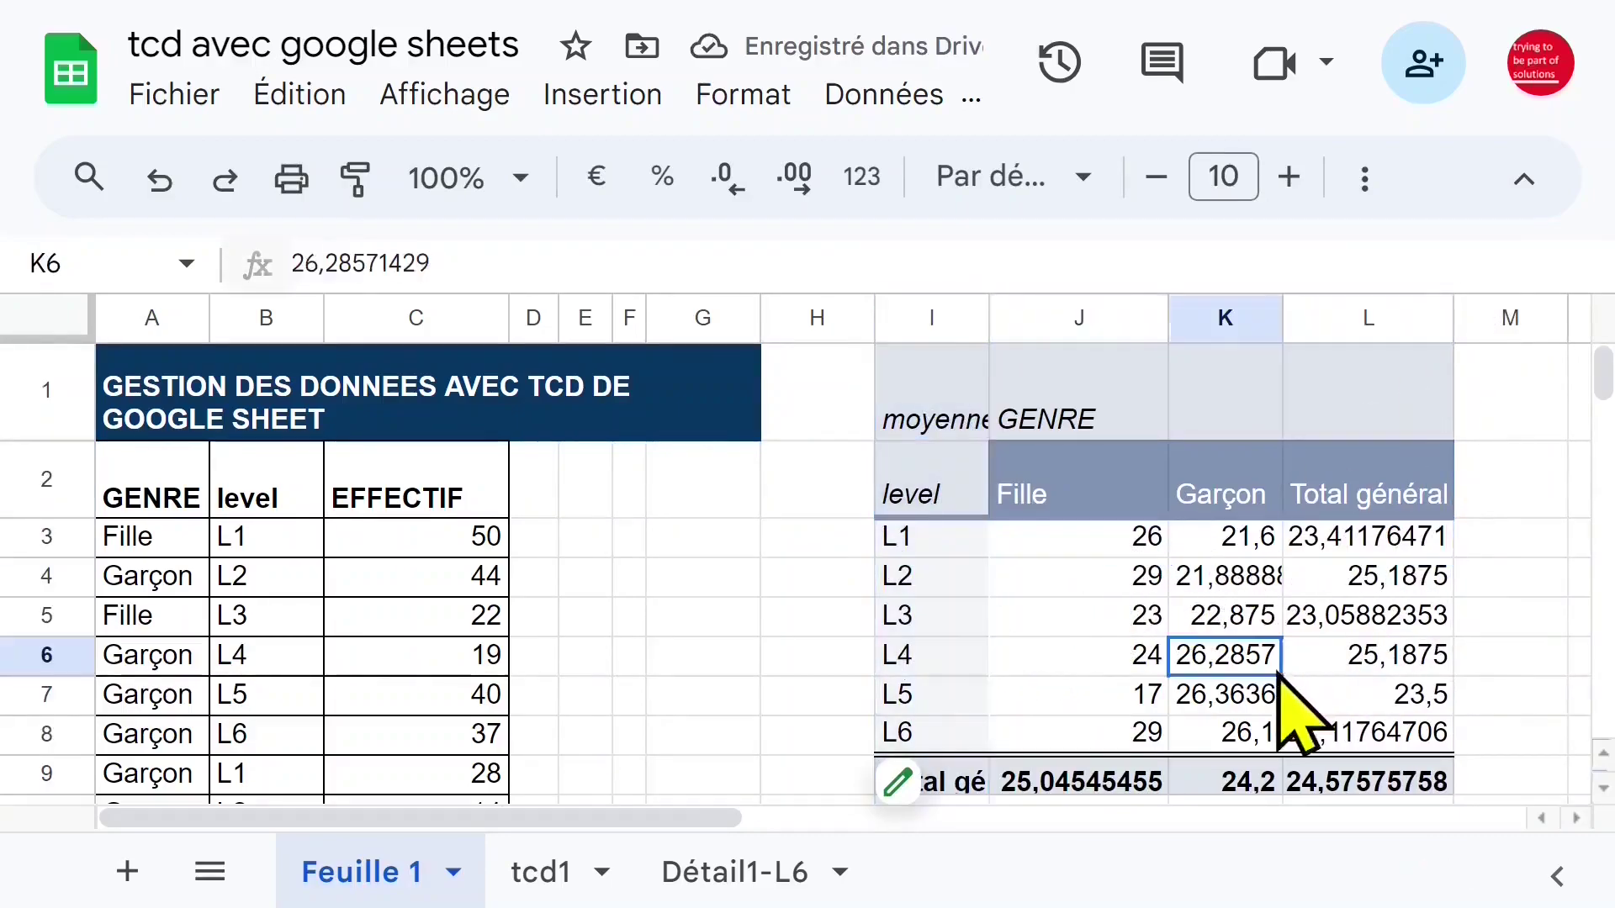
- Format the pivot table values in J3:L9 as whole numbers without decimals
left_click(1083, 543)
left_click_drag(1083, 543, 1361, 778)
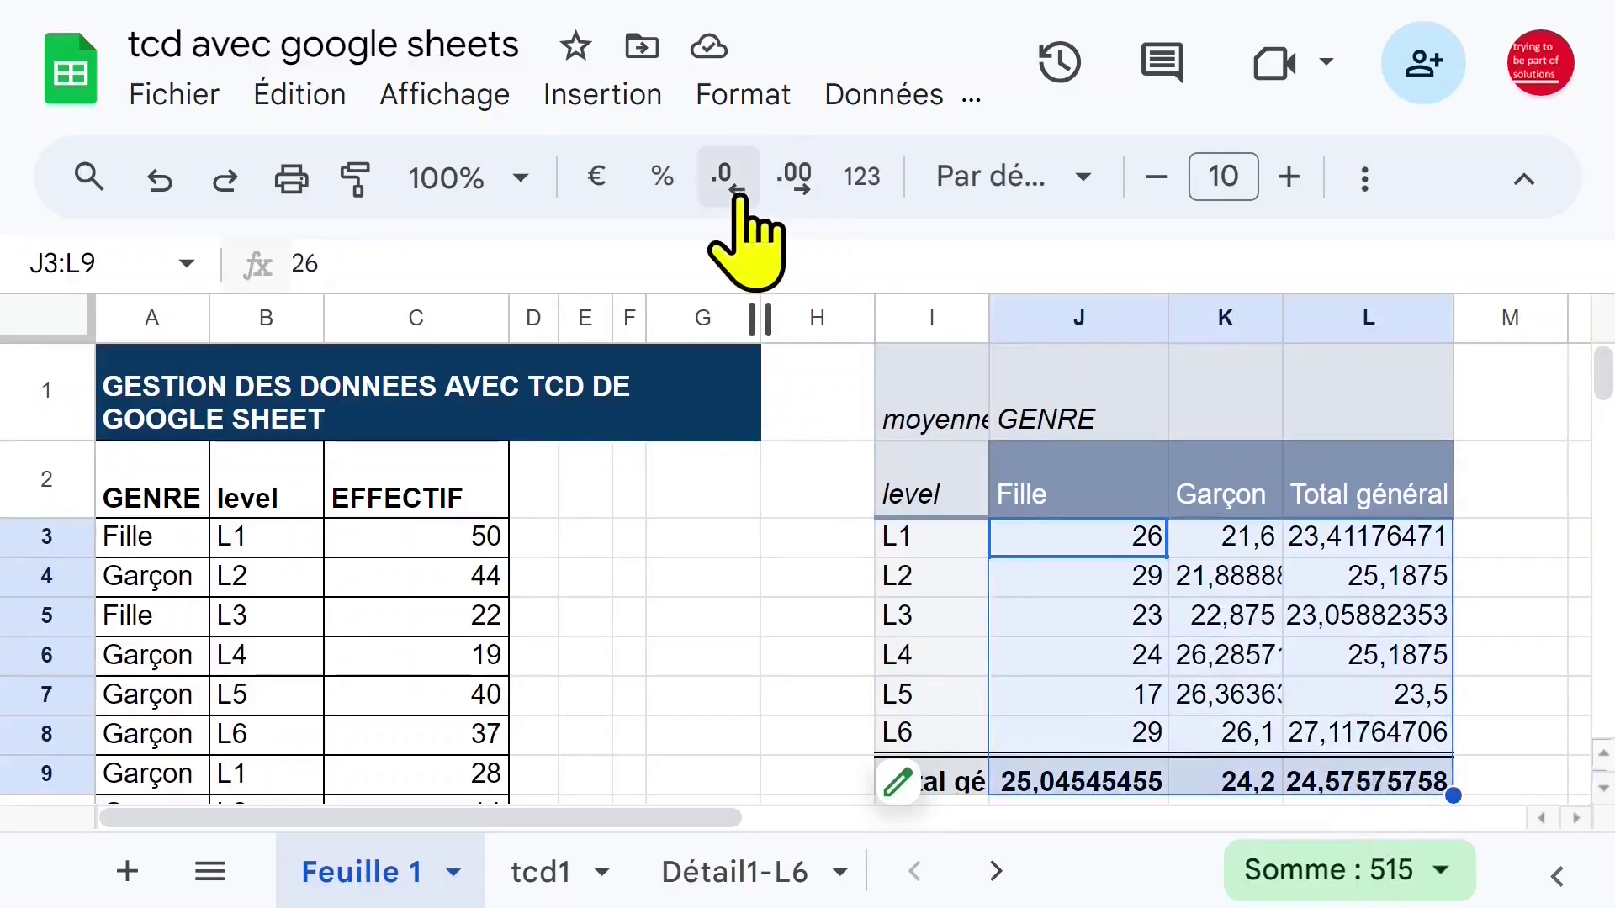
left_click(731, 191)
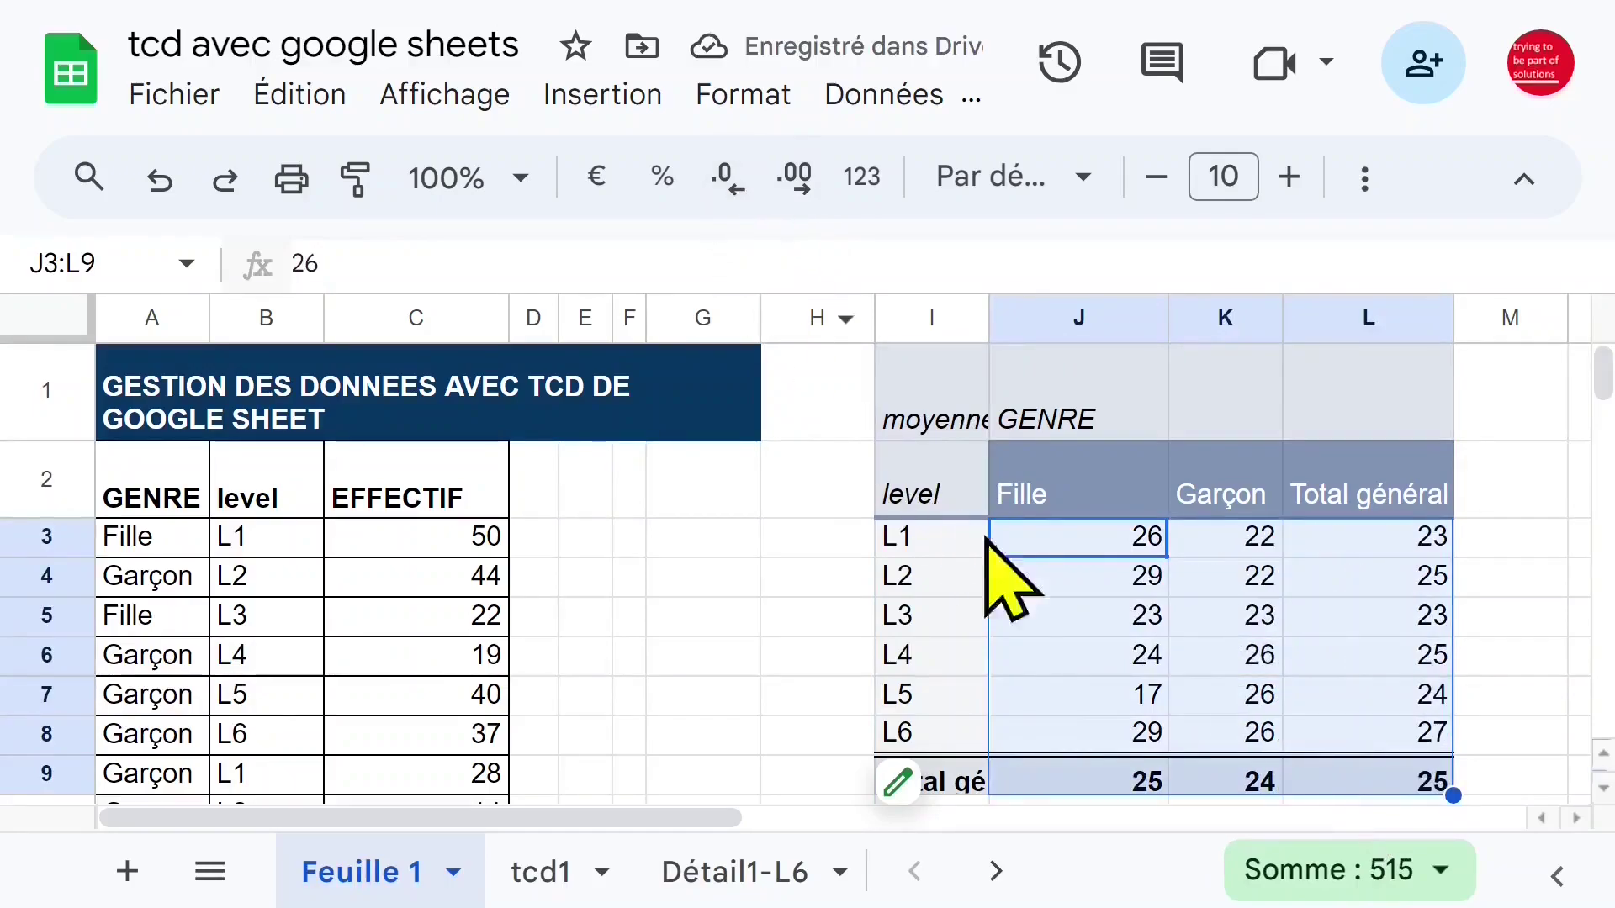
- Widen column I slightly so the word "moyenne" in I1 fits
left_click(1121, 577)
left_click(957, 425)
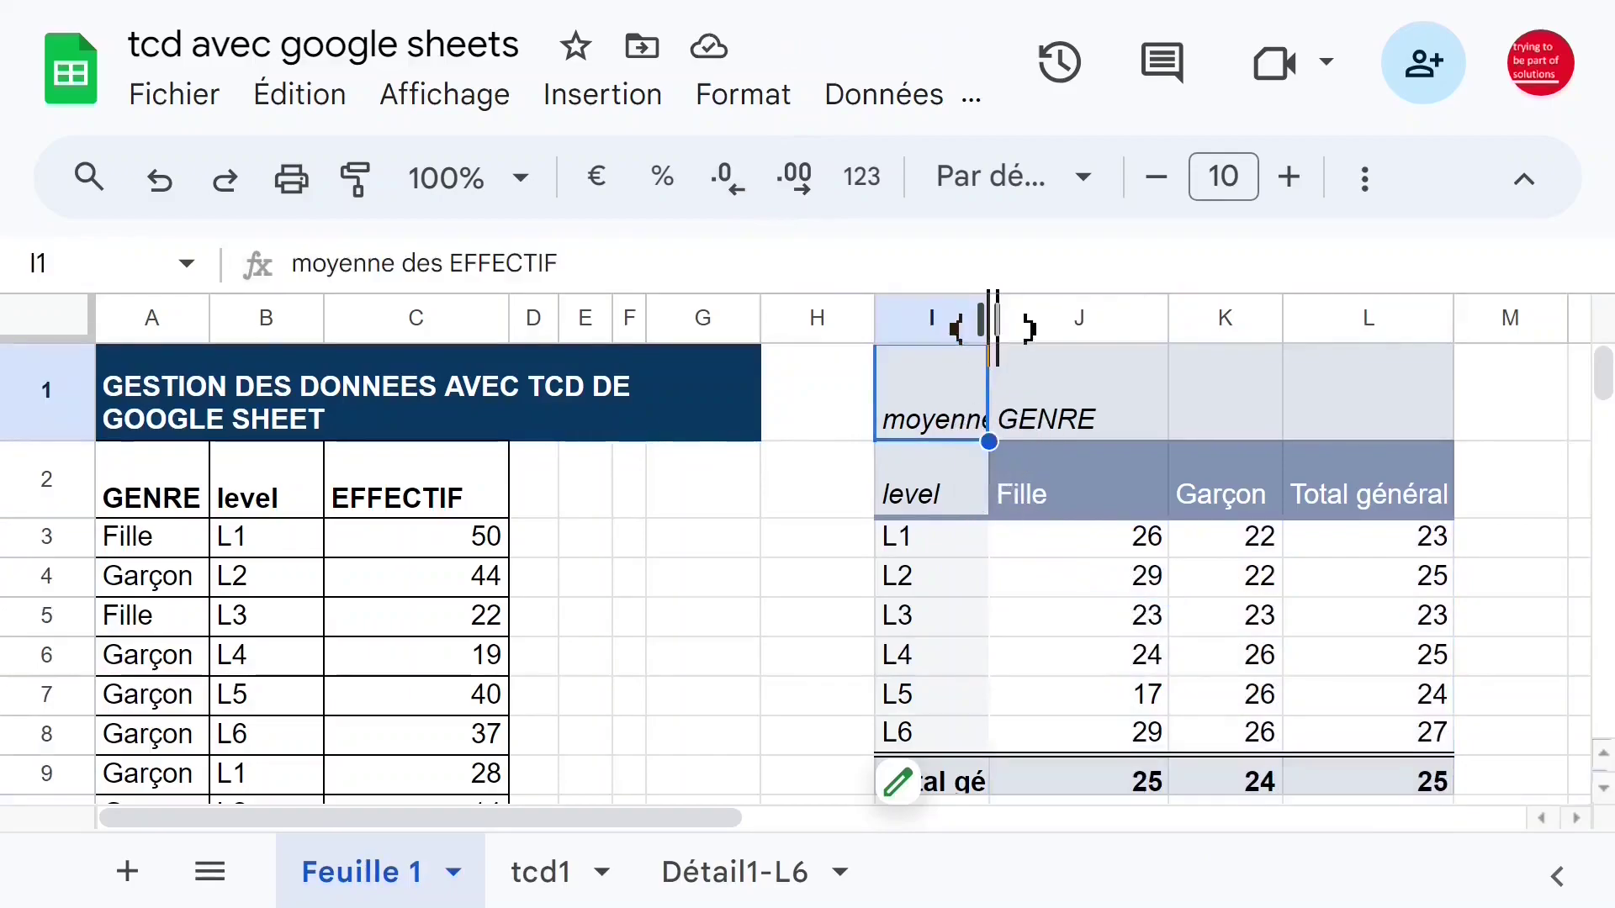
left_click_drag(991, 328, 1007, 329)
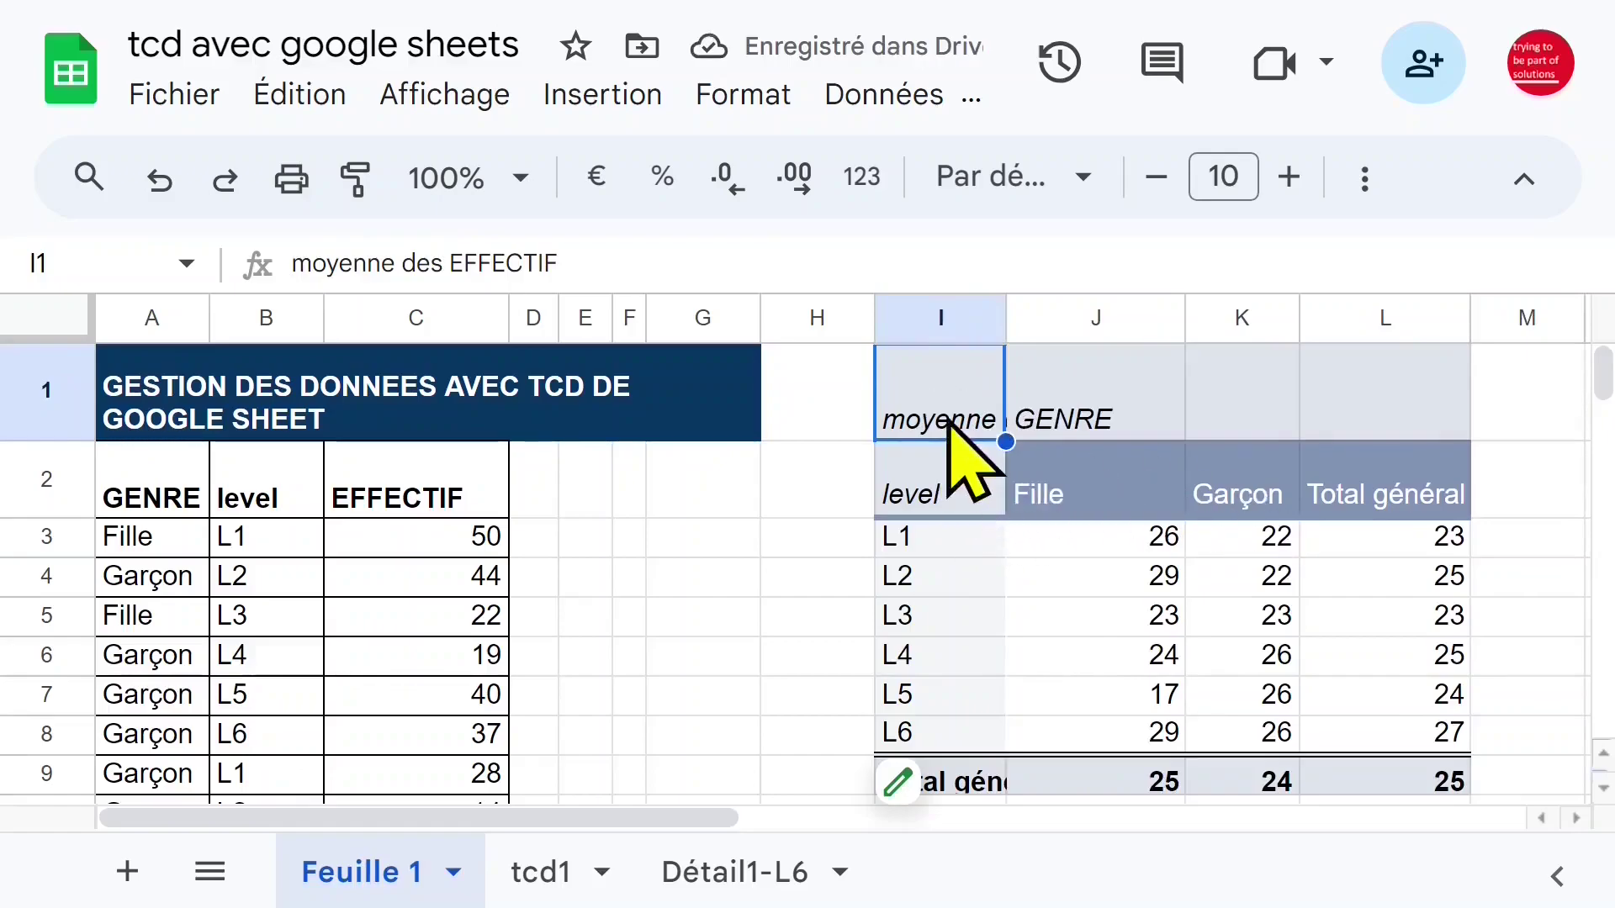
- Switch the pivot table's EFFECTIF summary function to SUM and close the pivot table editor
left_click(1093, 538)
left_click(932, 409)
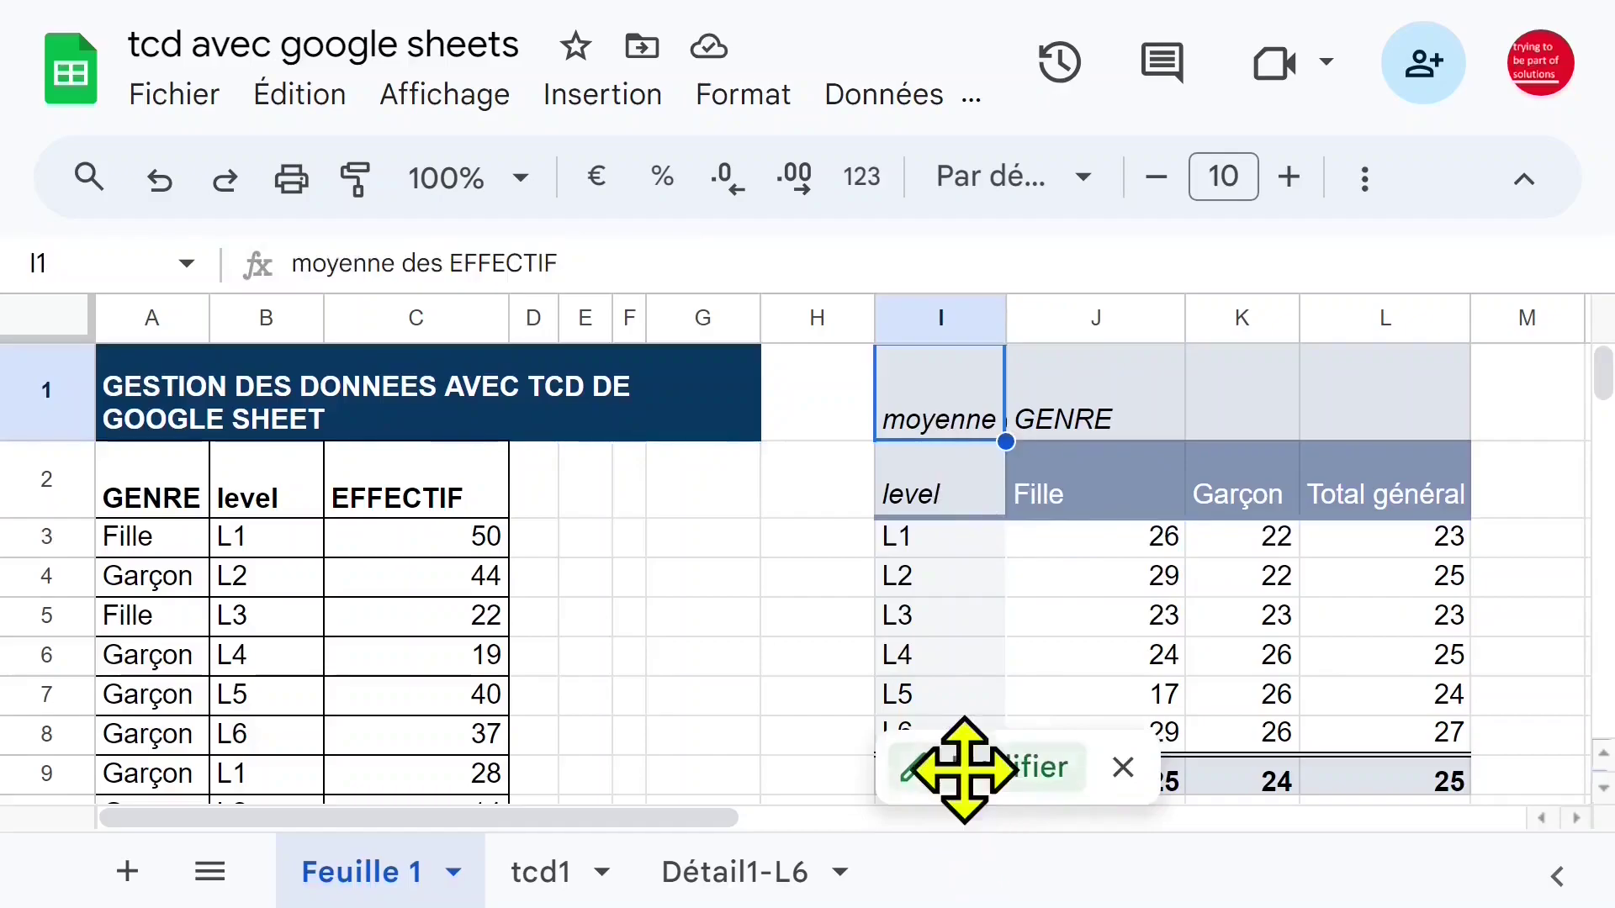
left_click(976, 767)
left_click_drag(1129, 469, 1123, 656)
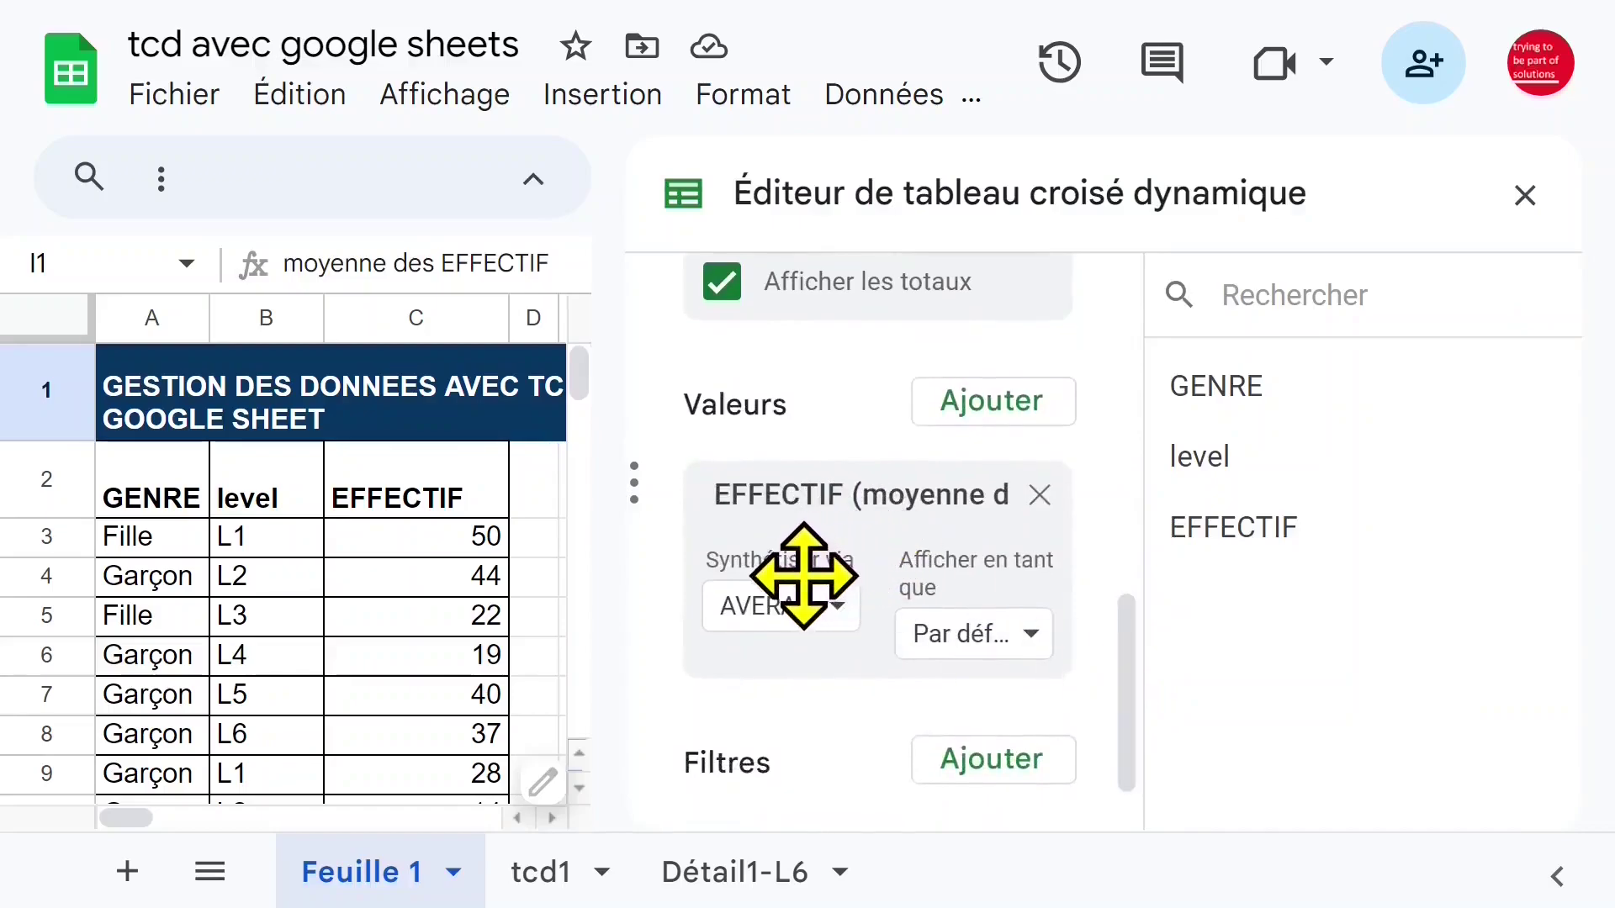
left_click(835, 607)
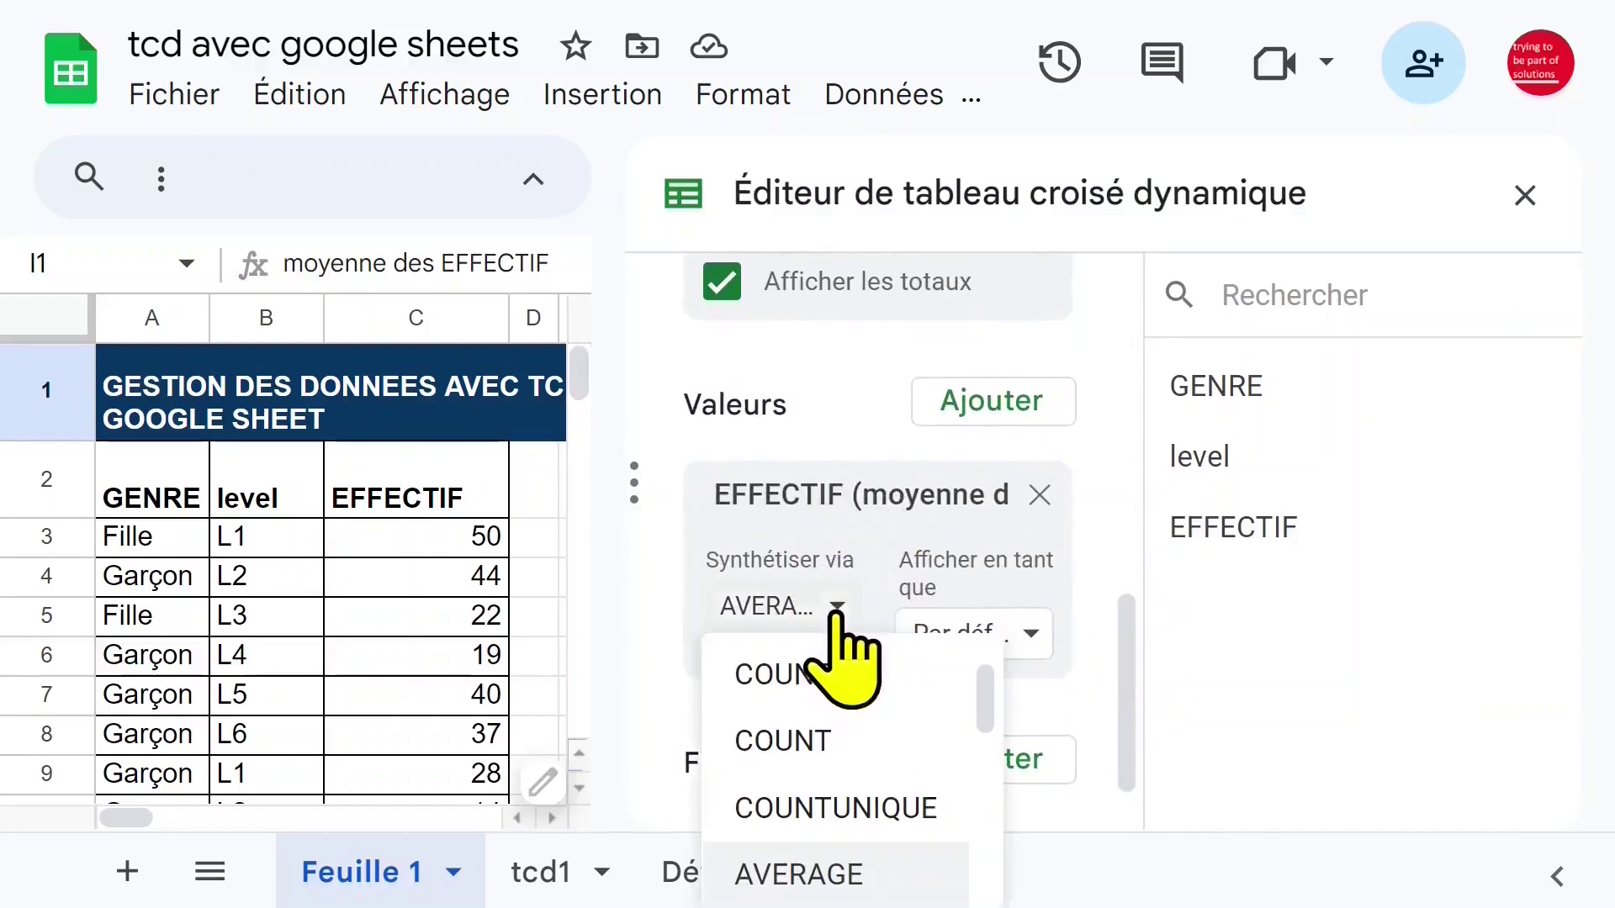
mouse_move(995, 683)
left_mouse_down()
mouse_move(981, 870)
mouse_move(968, 682)
left_mouse_up()
left_click(828, 674)
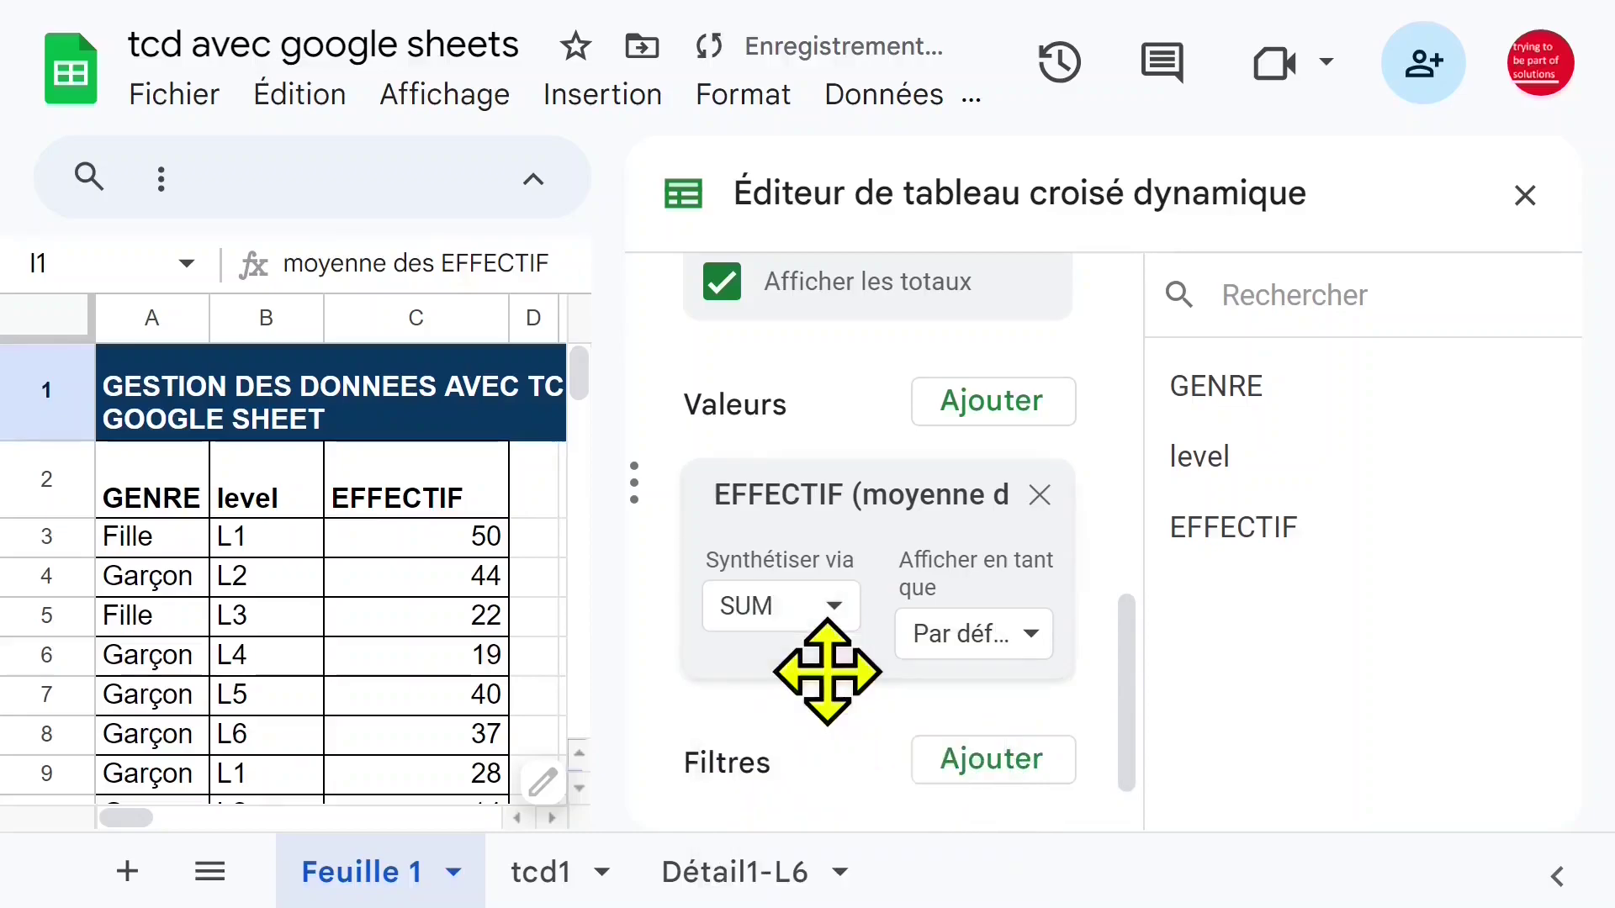
left_click(1524, 196)
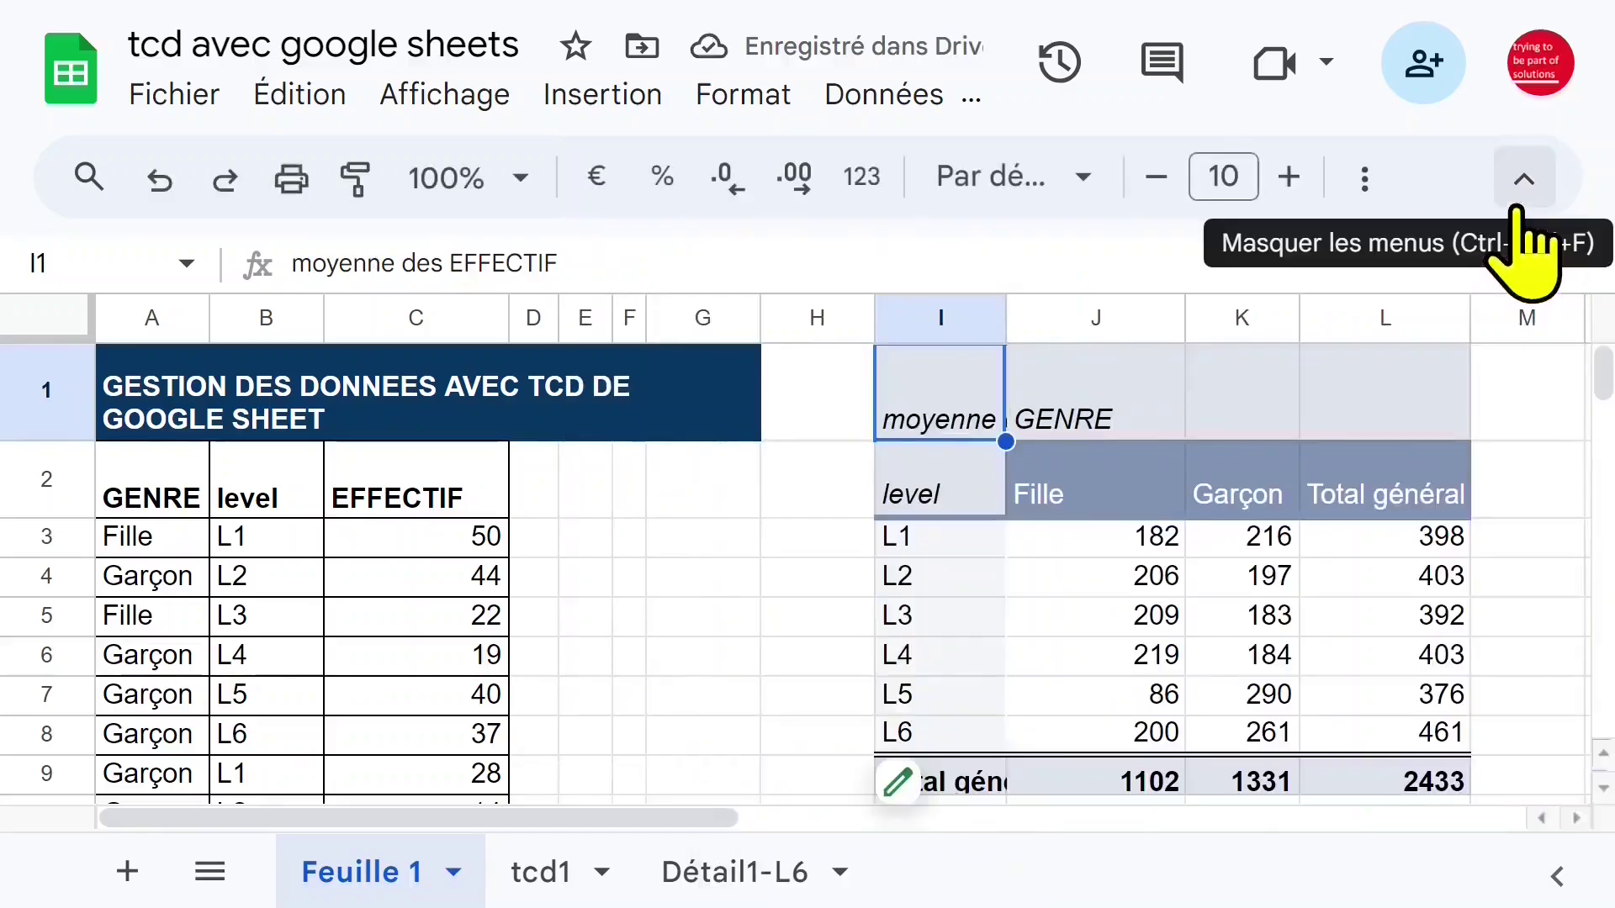
left_click(961, 545)
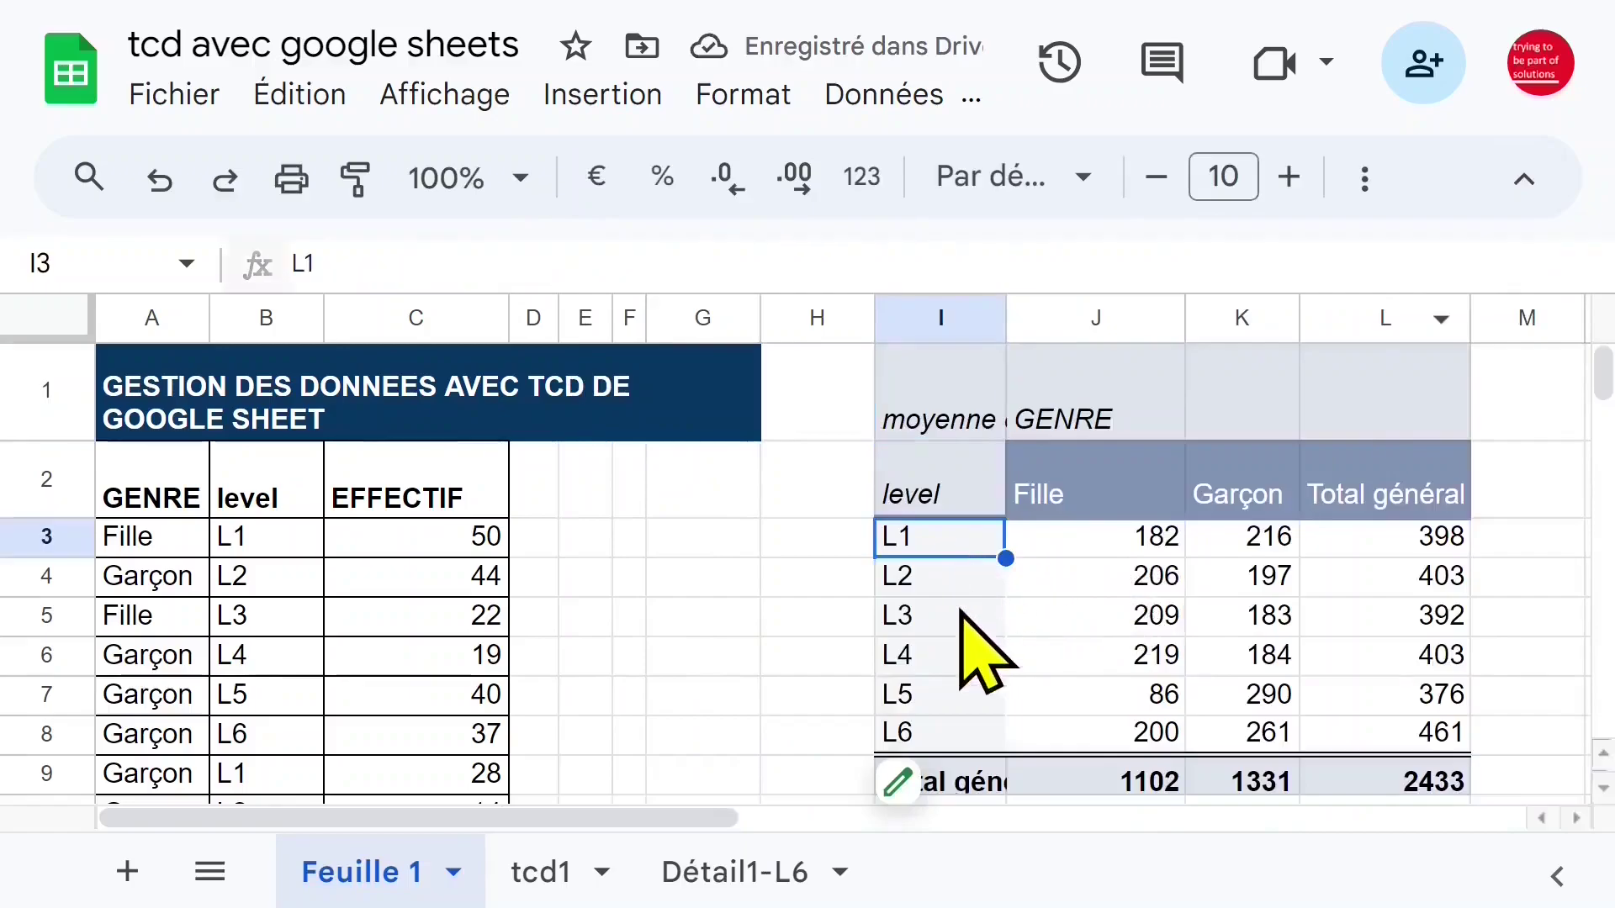
left_click(1153, 548)
left_click(1317, 545)
left_click(1086, 617)
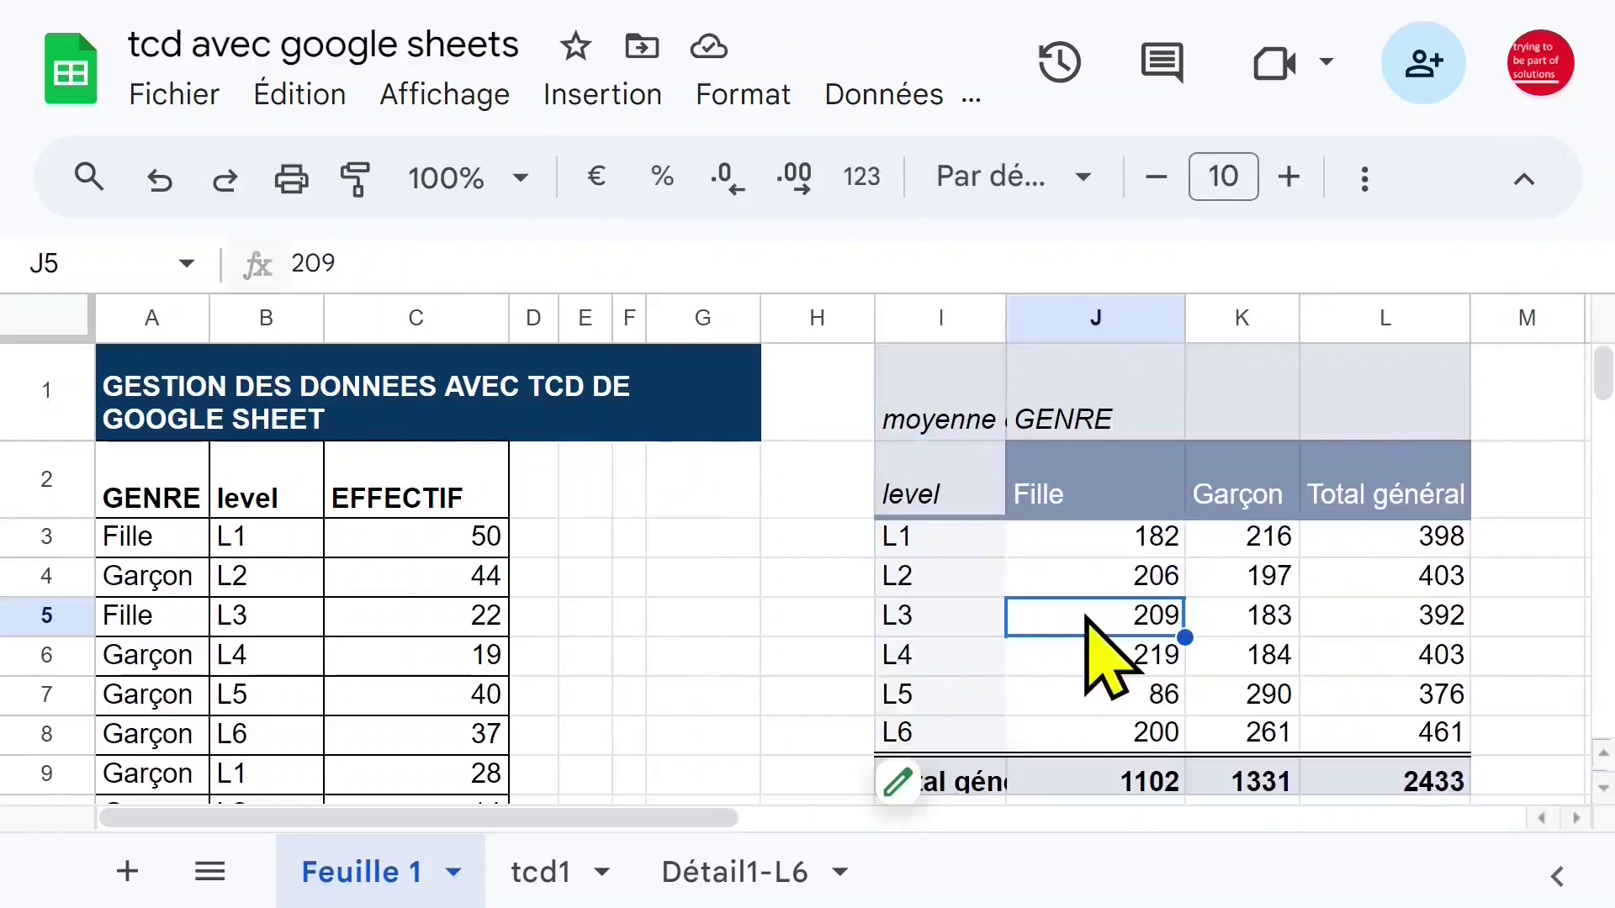
- Undo the existing pivot table layout and add GENRE as its row field
key("ctrl+z")
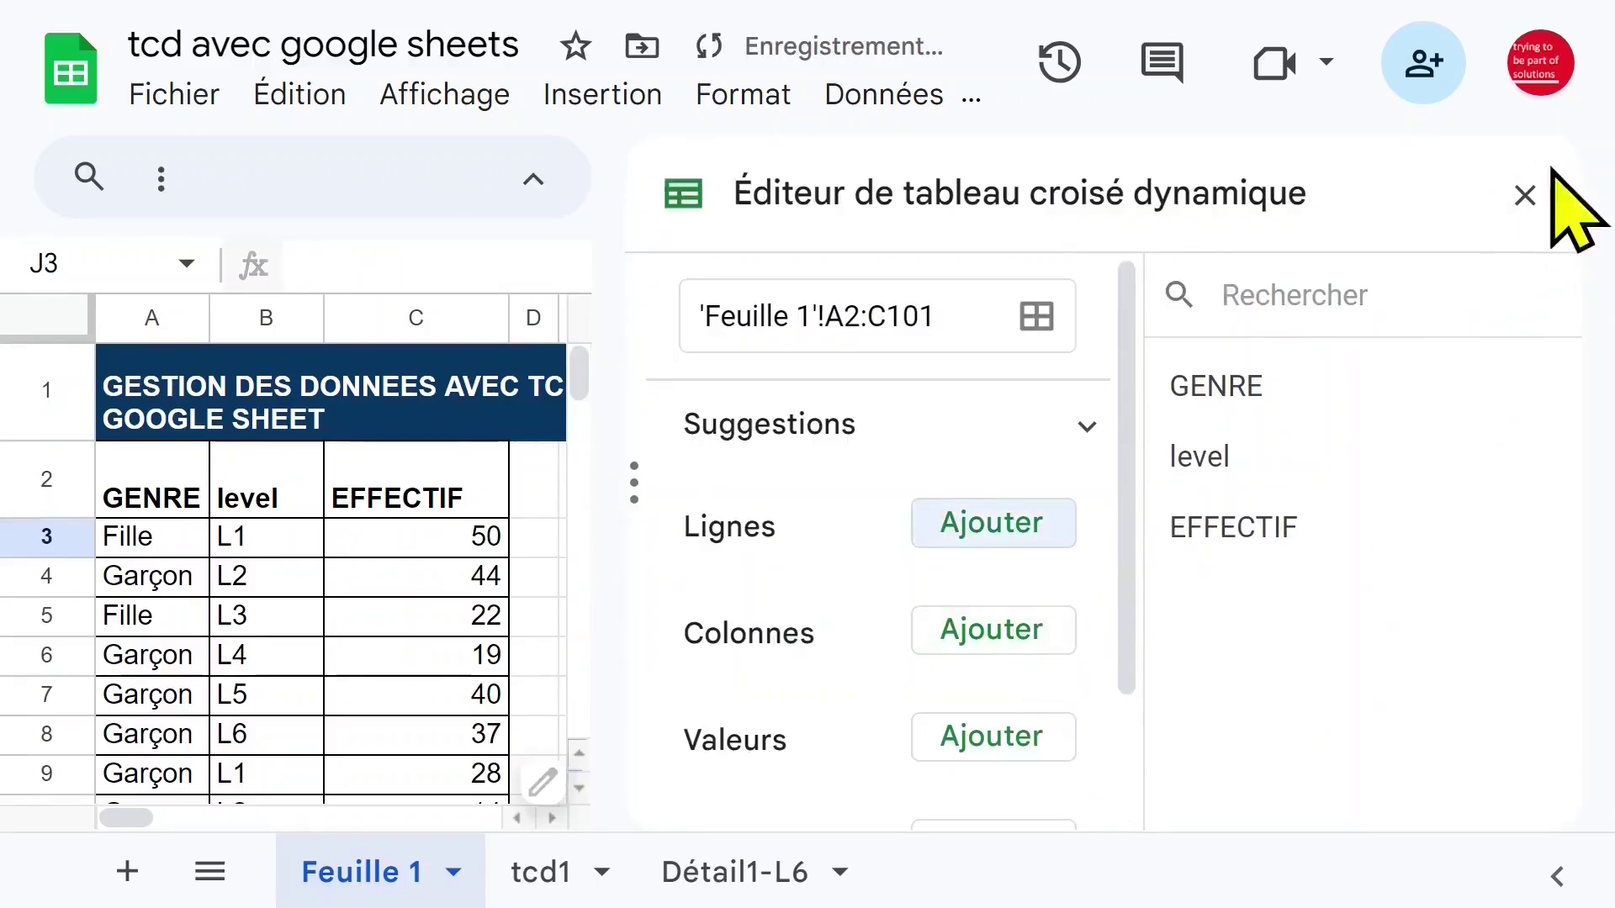
left_click(1021, 532)
left_click(1048, 673)
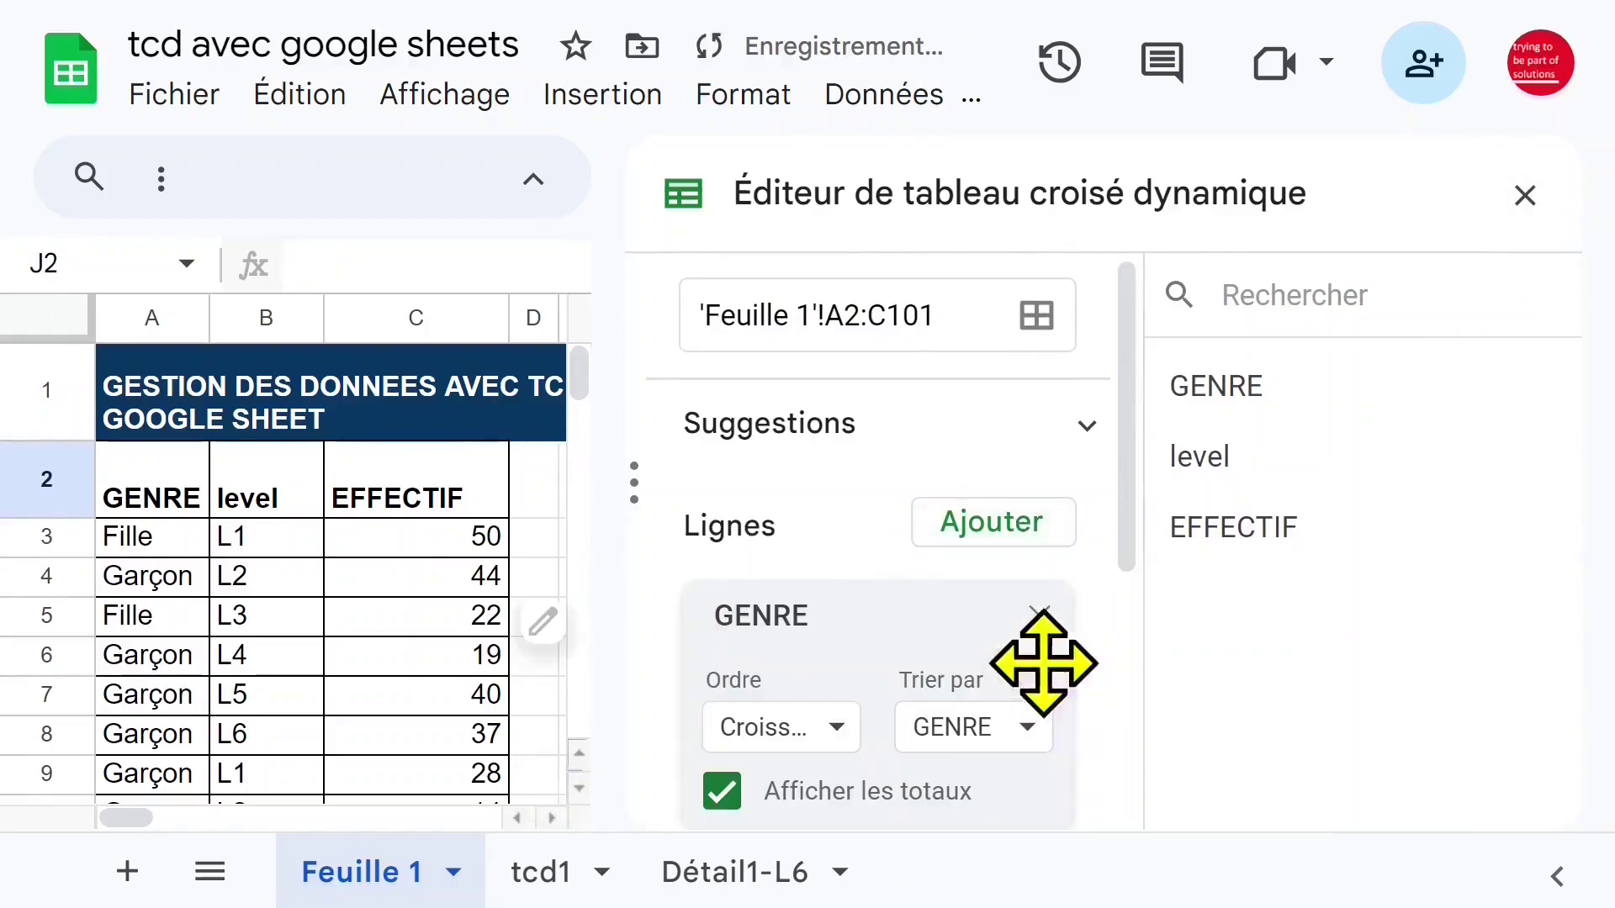
- Add level as the column field of the GENRE pivot table
left_click_drag(1129, 420, 1130, 515)
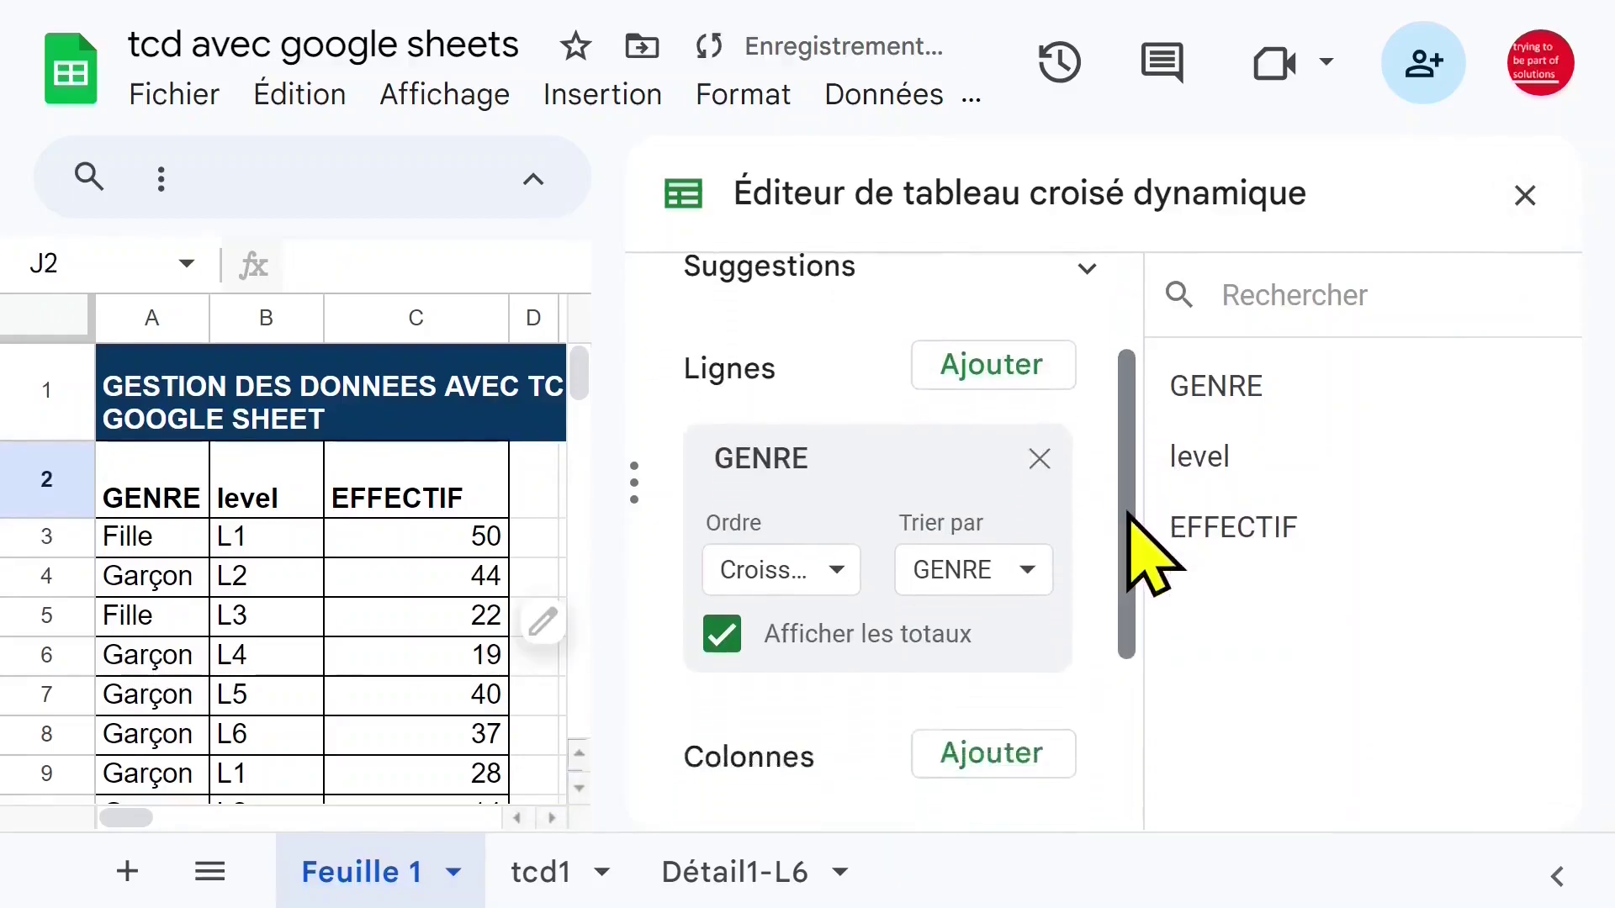
left_click(1020, 749)
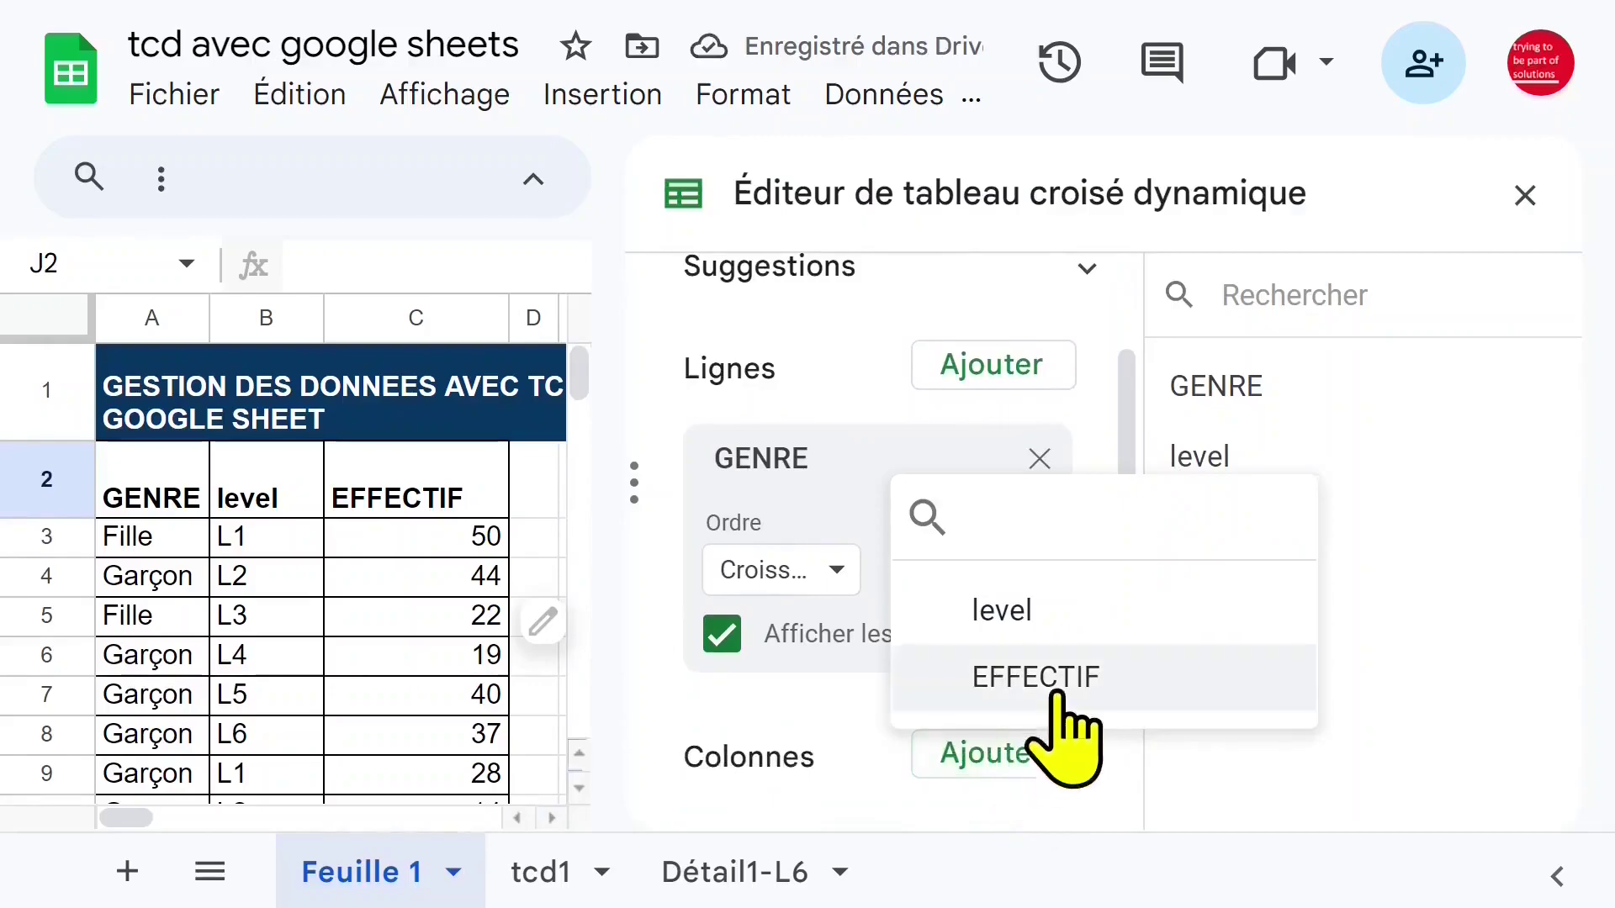
left_click(1028, 626)
- Add EFFECTIF as the pivot table's value field, summarized by SUM, and close the editor
scroll(1064, 656, "down", 4)
left_click(1013, 580)
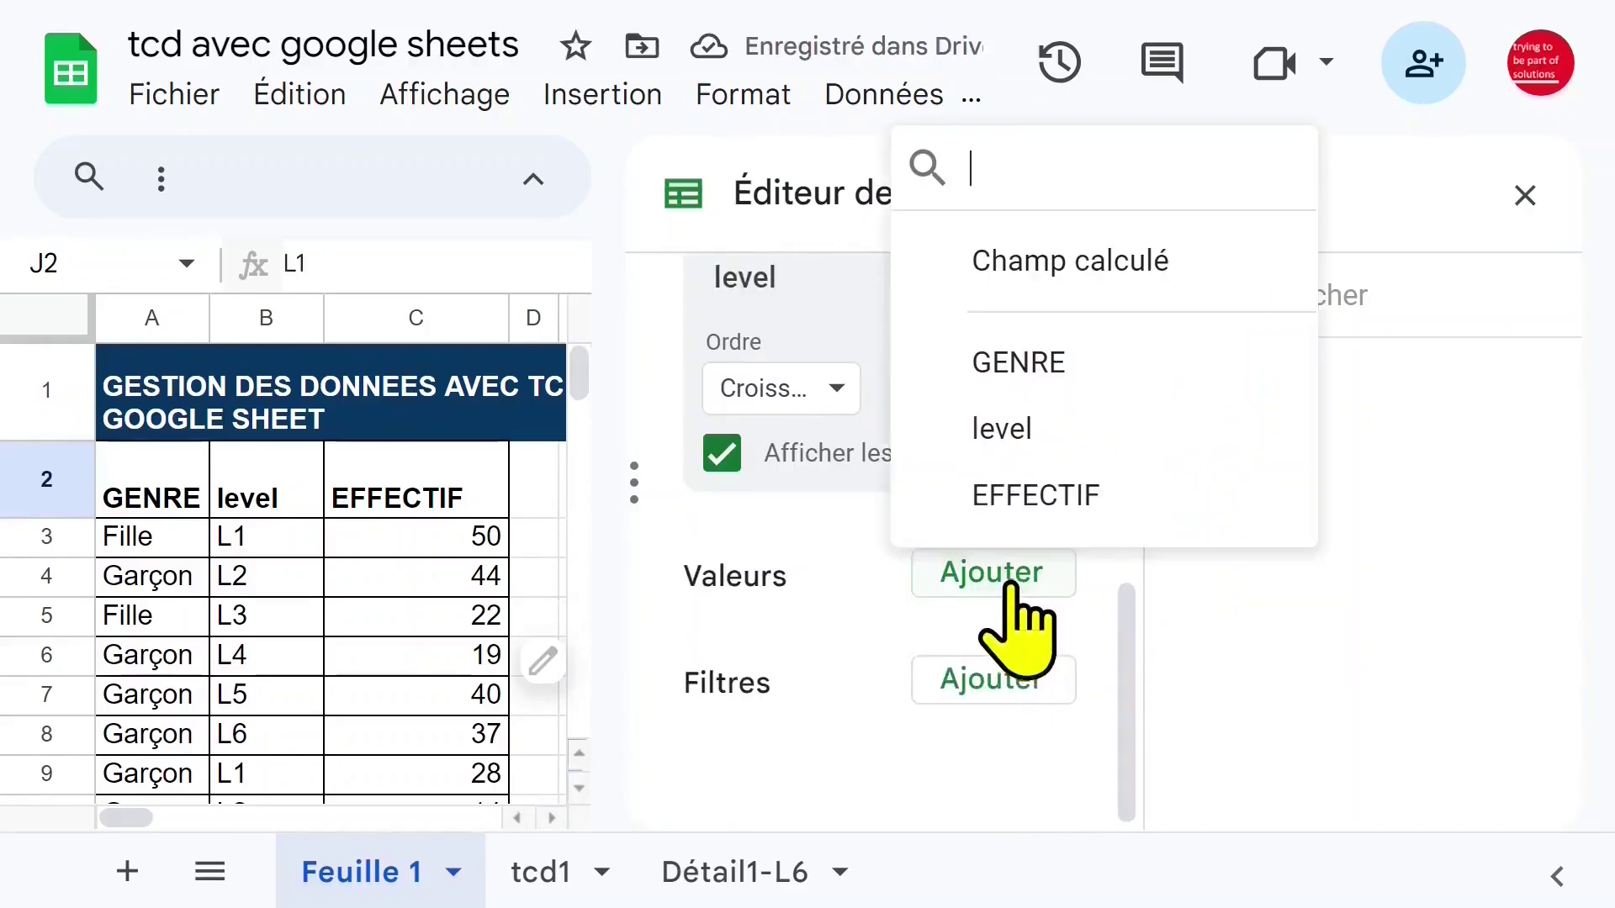
left_click(1110, 501)
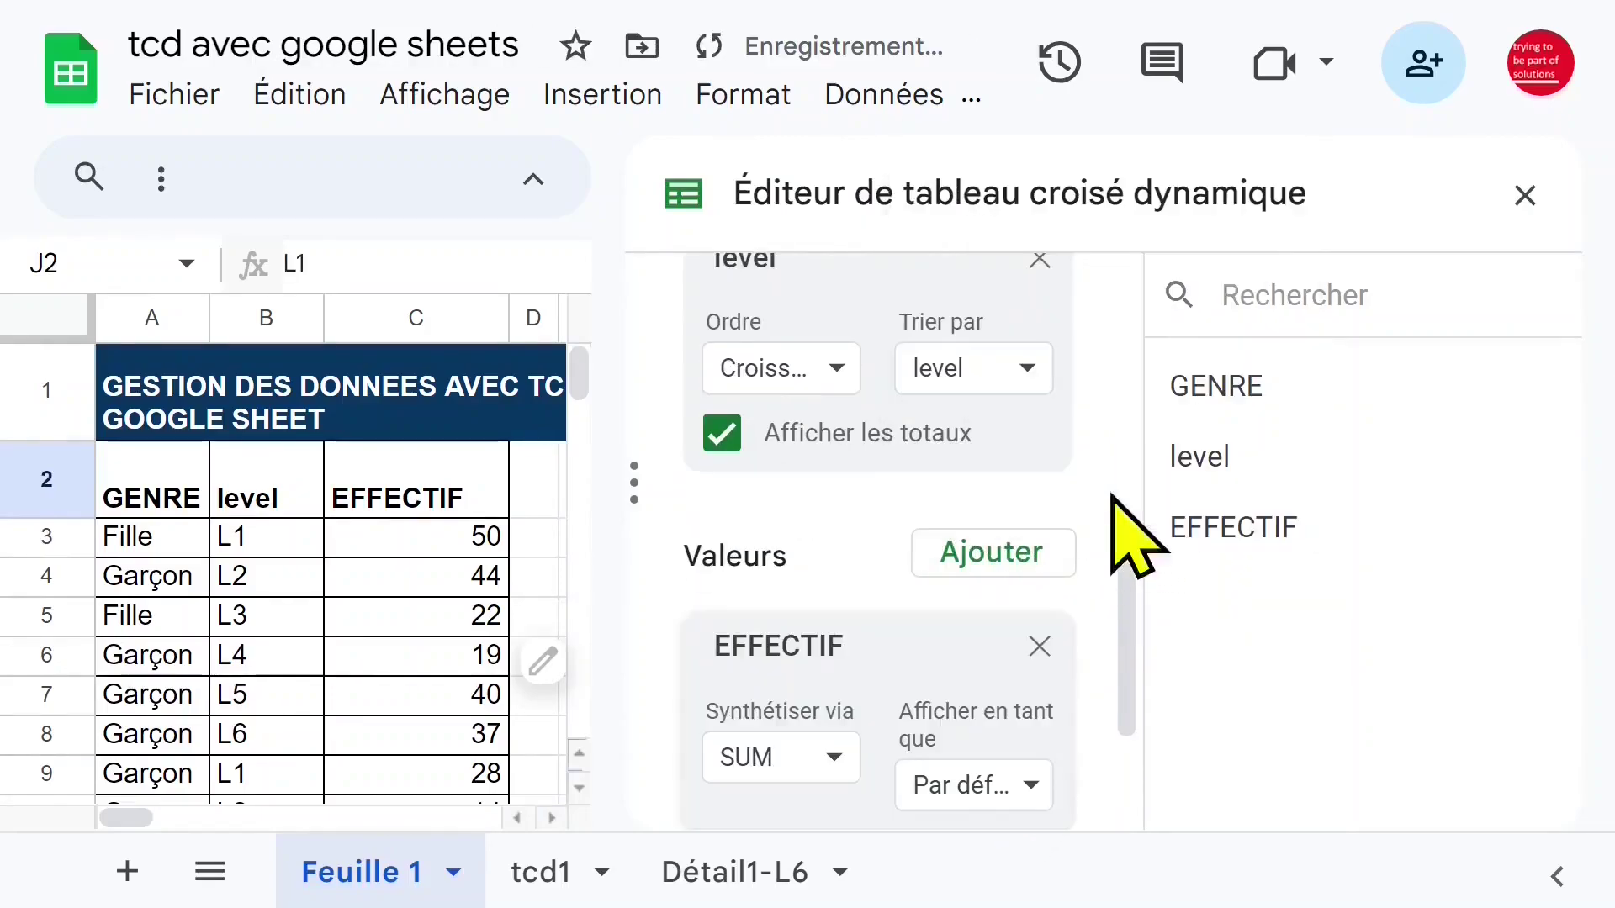
left_click(1525, 195)
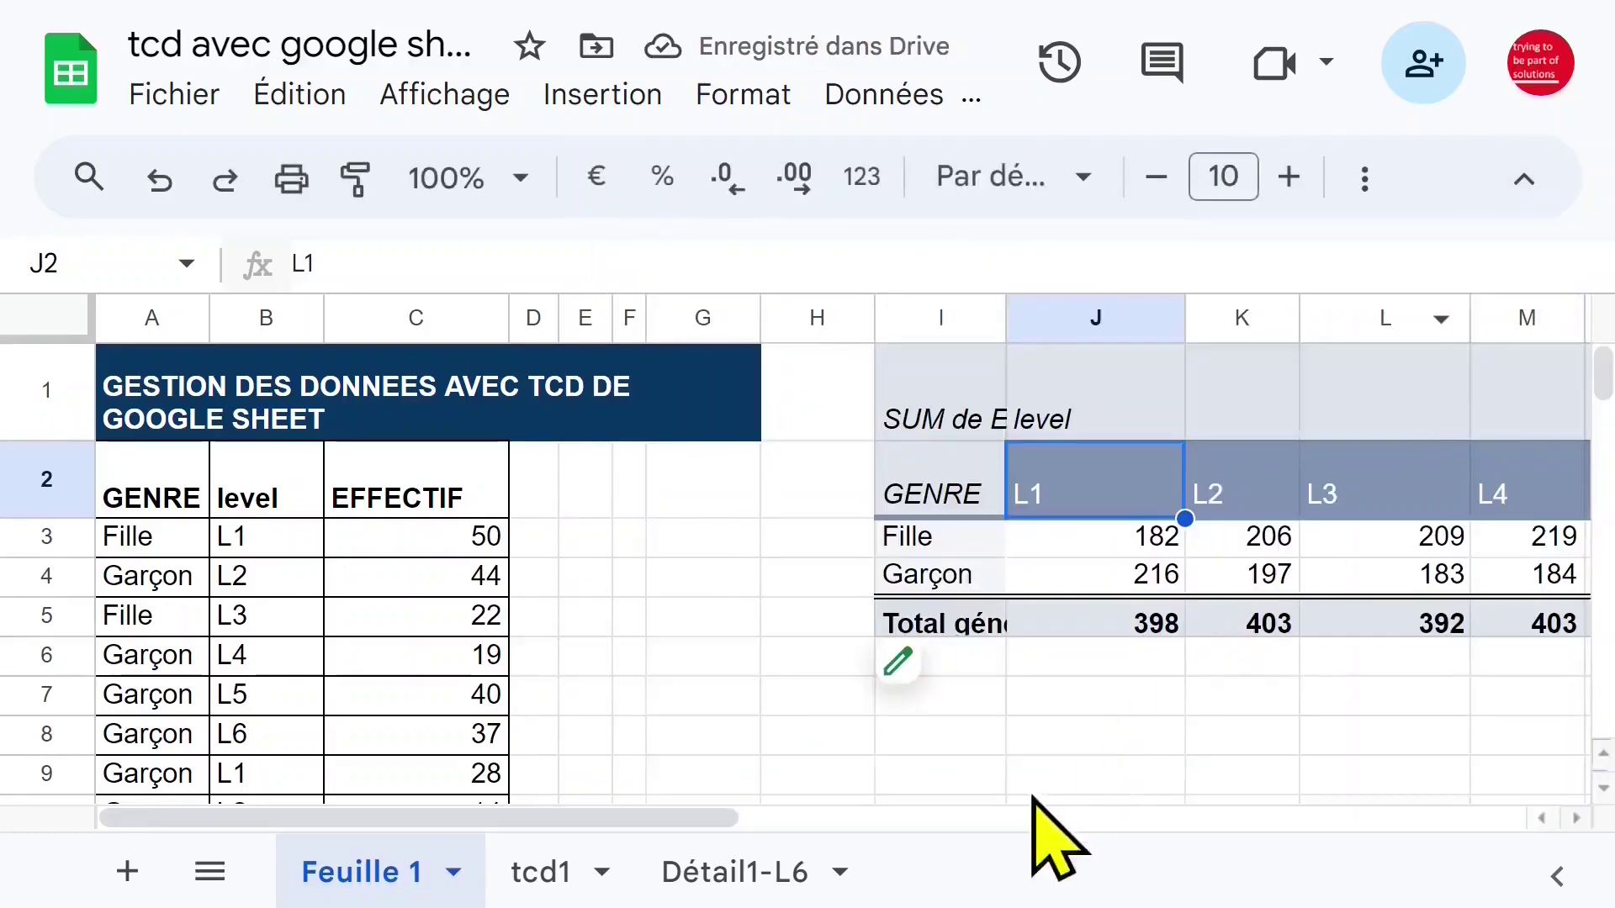
left_click_drag(710, 822, 953, 814)
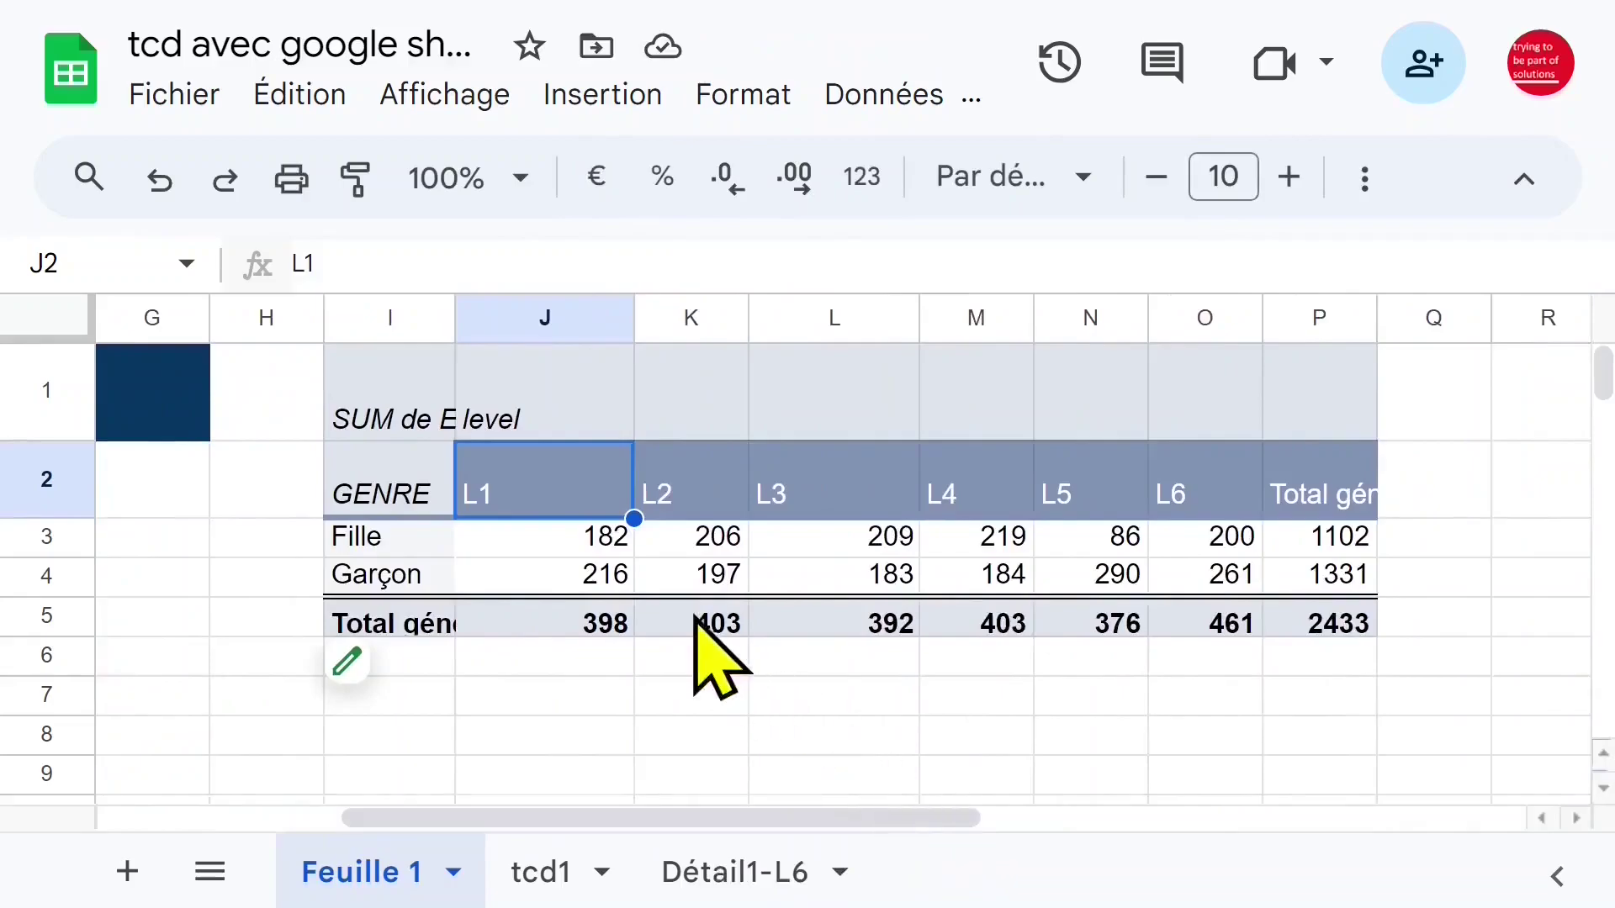
left_click(907, 545)
left_click(593, 541)
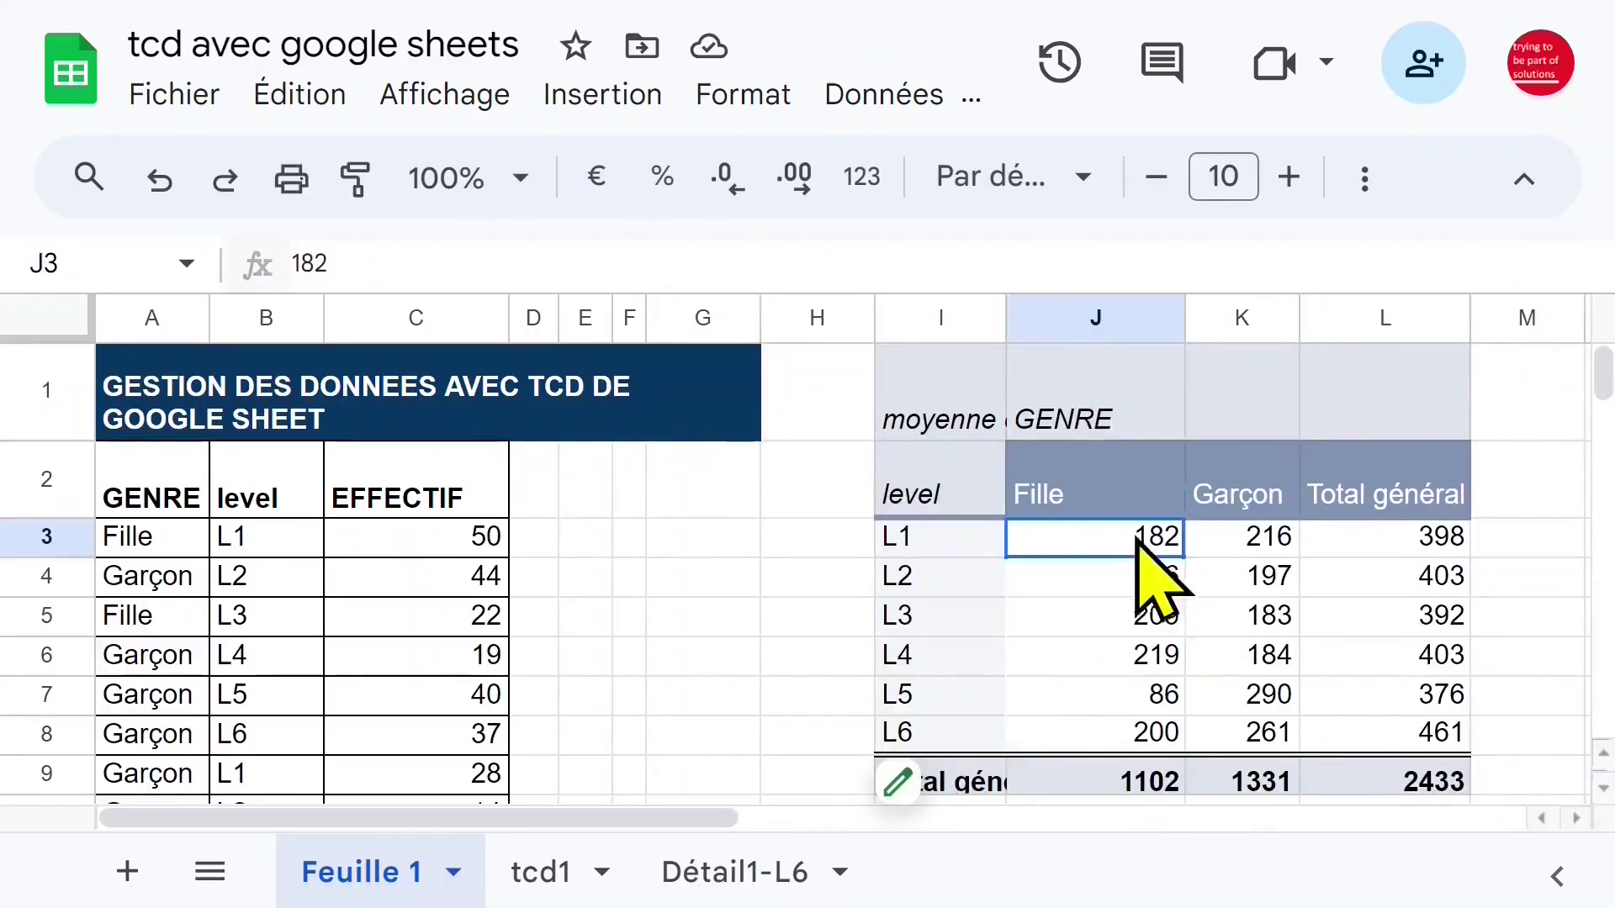
left_click_drag(1138, 535, 1134, 775)
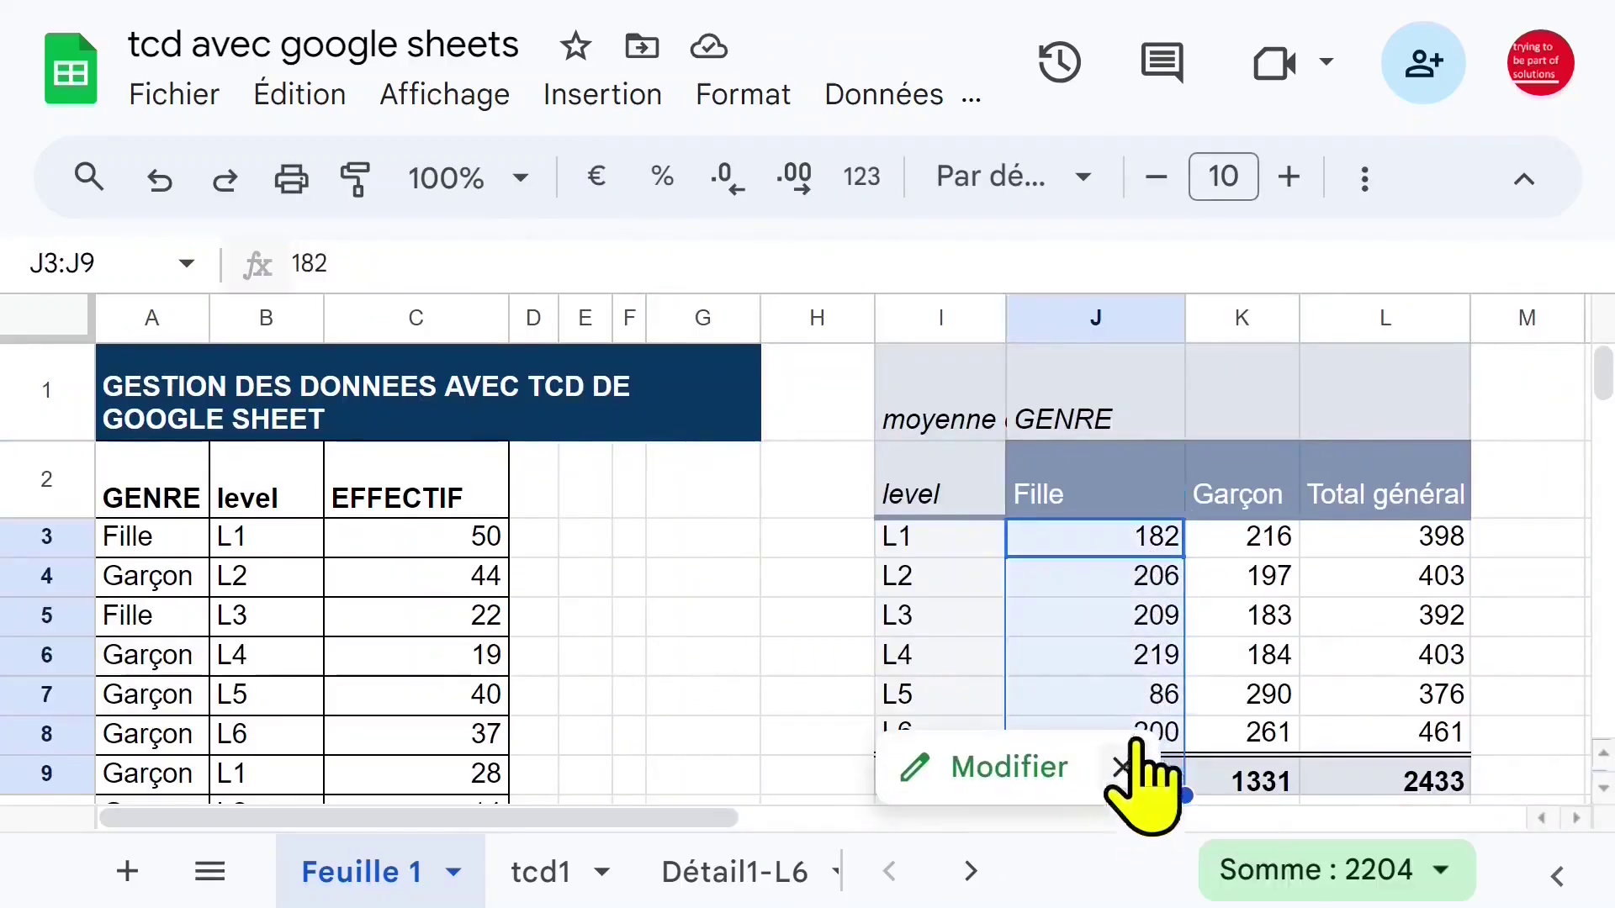
left_click(1144, 577)
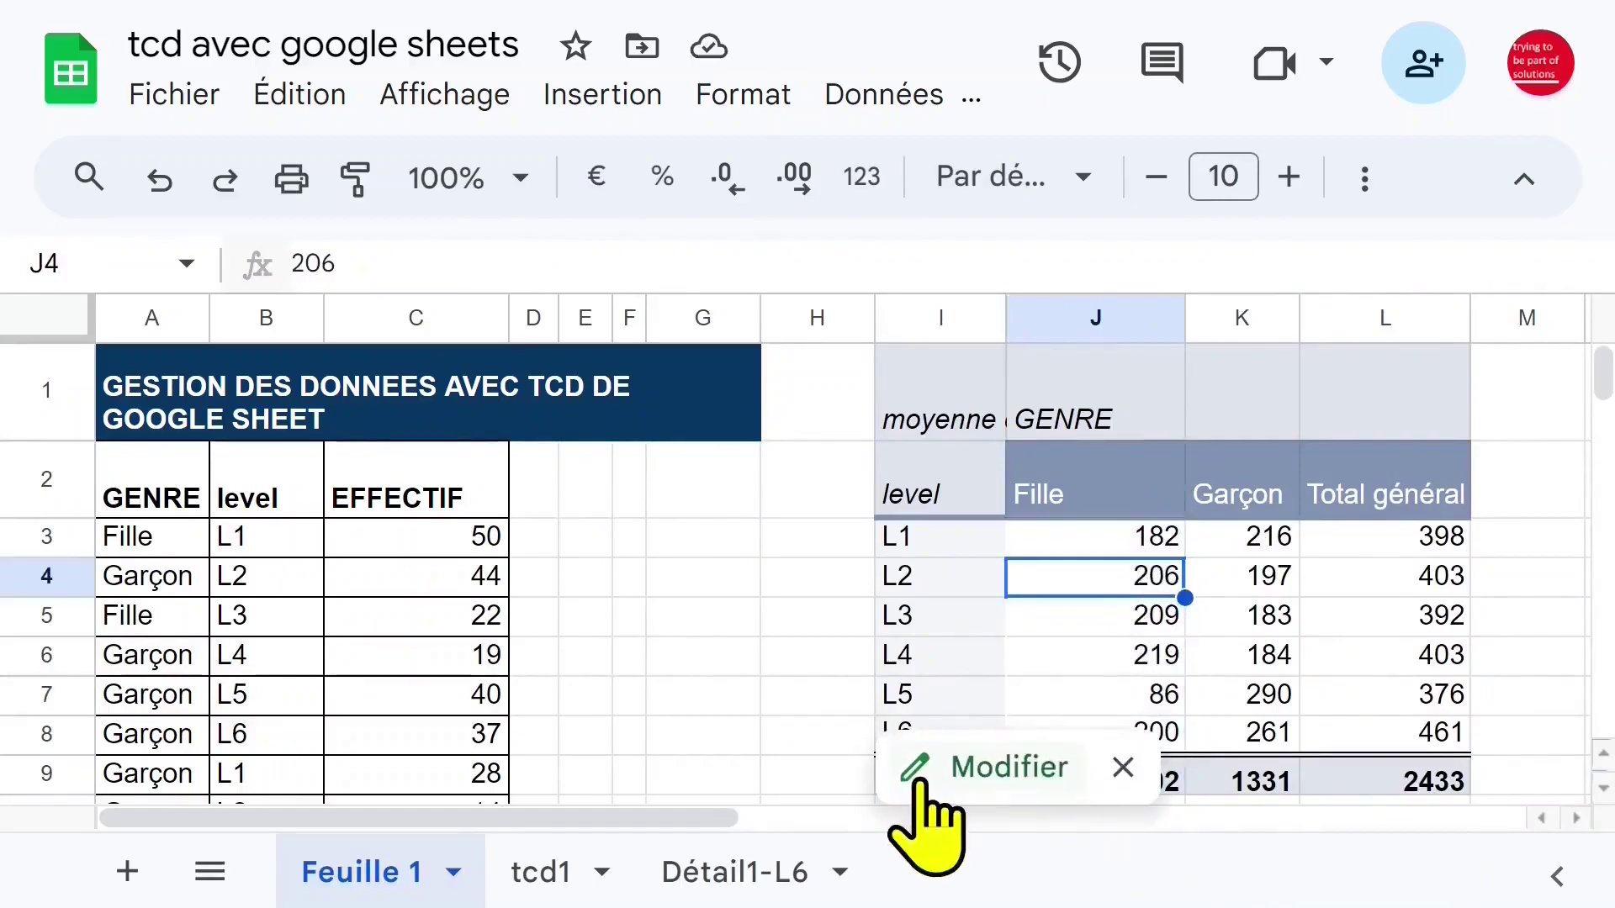
- Open the pivot table editor and view the "Afficher en tant que" options for the EFFECTIF value
left_click(930, 821)
scroll(1147, 667, "down", 1)
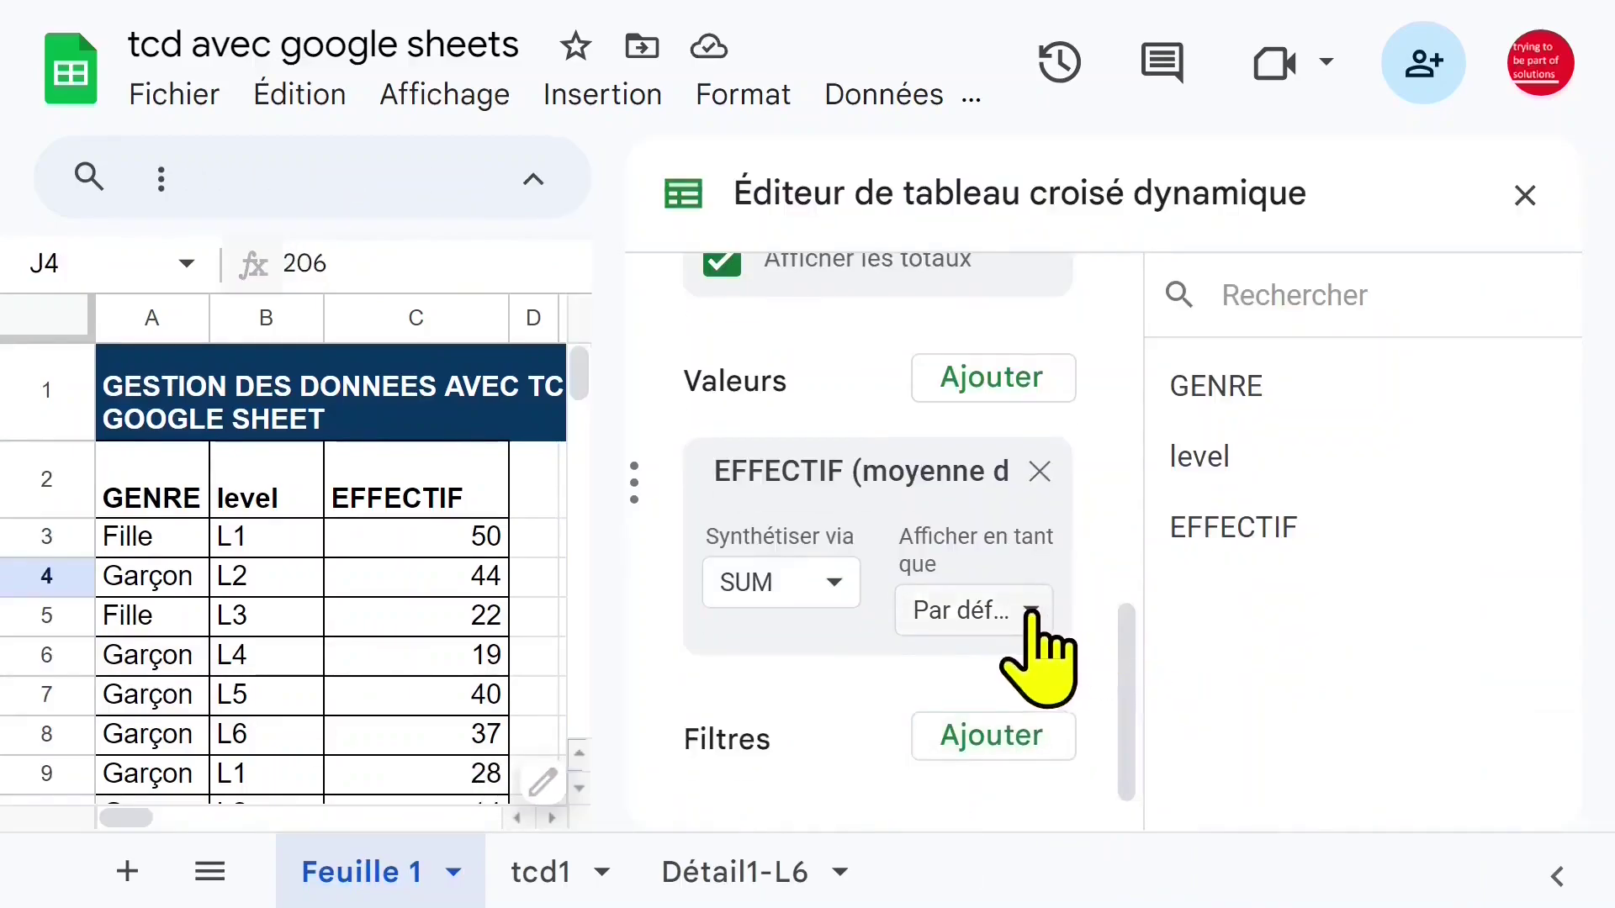
left_click(1030, 611)
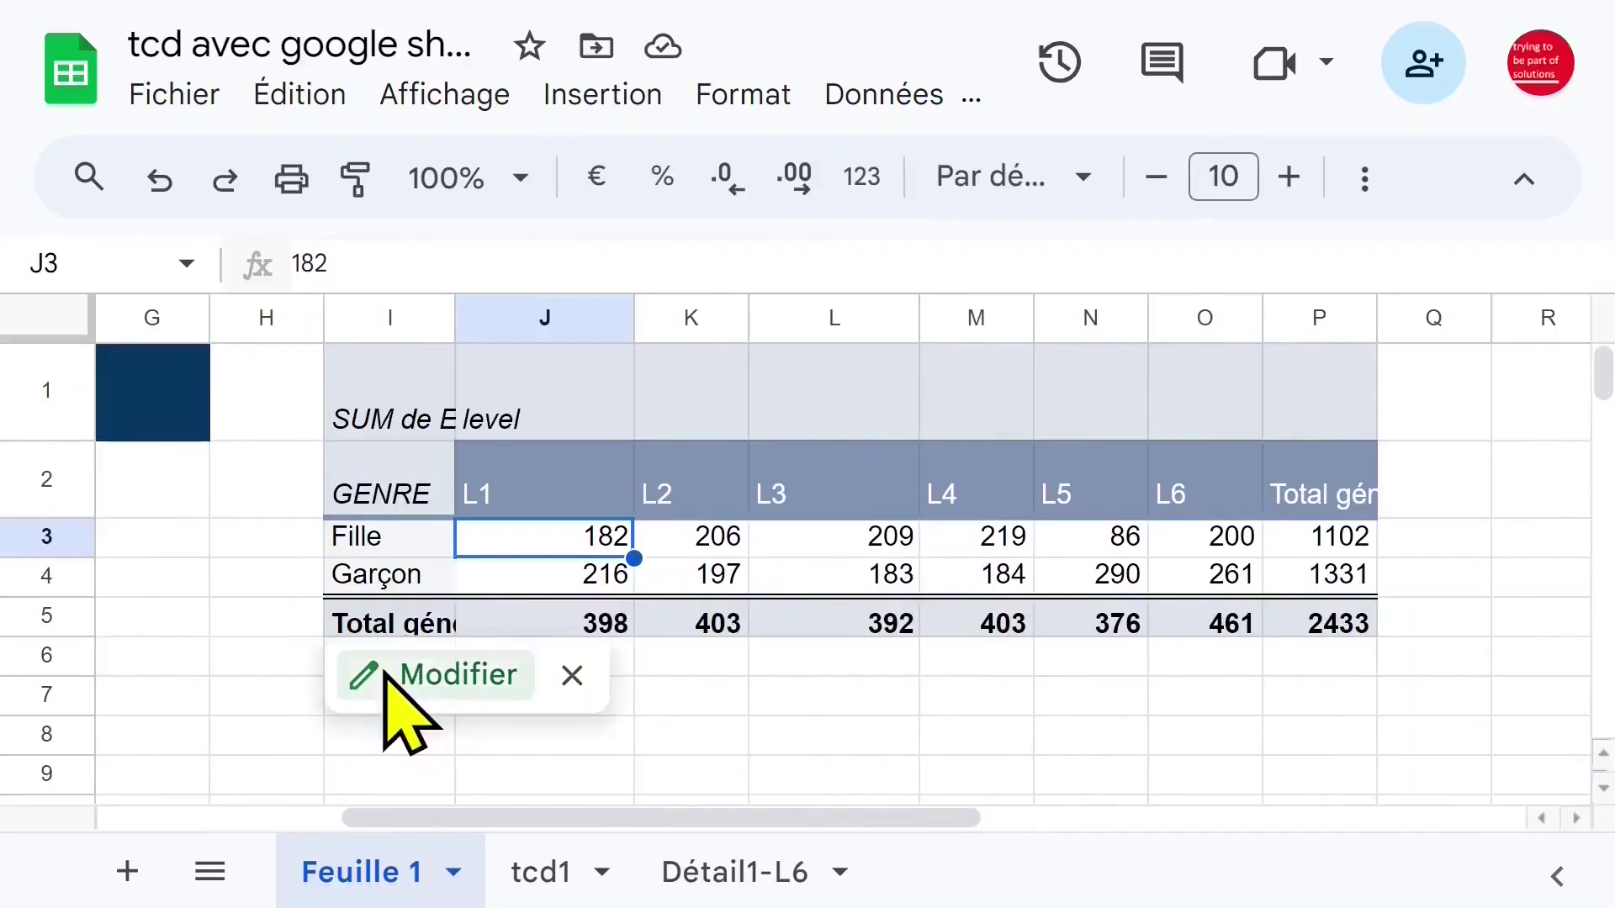
- Show the EFFECTIF sums as "Pourcentage du total d'une colonne" and close the pivot table editor
left_click(386, 675)
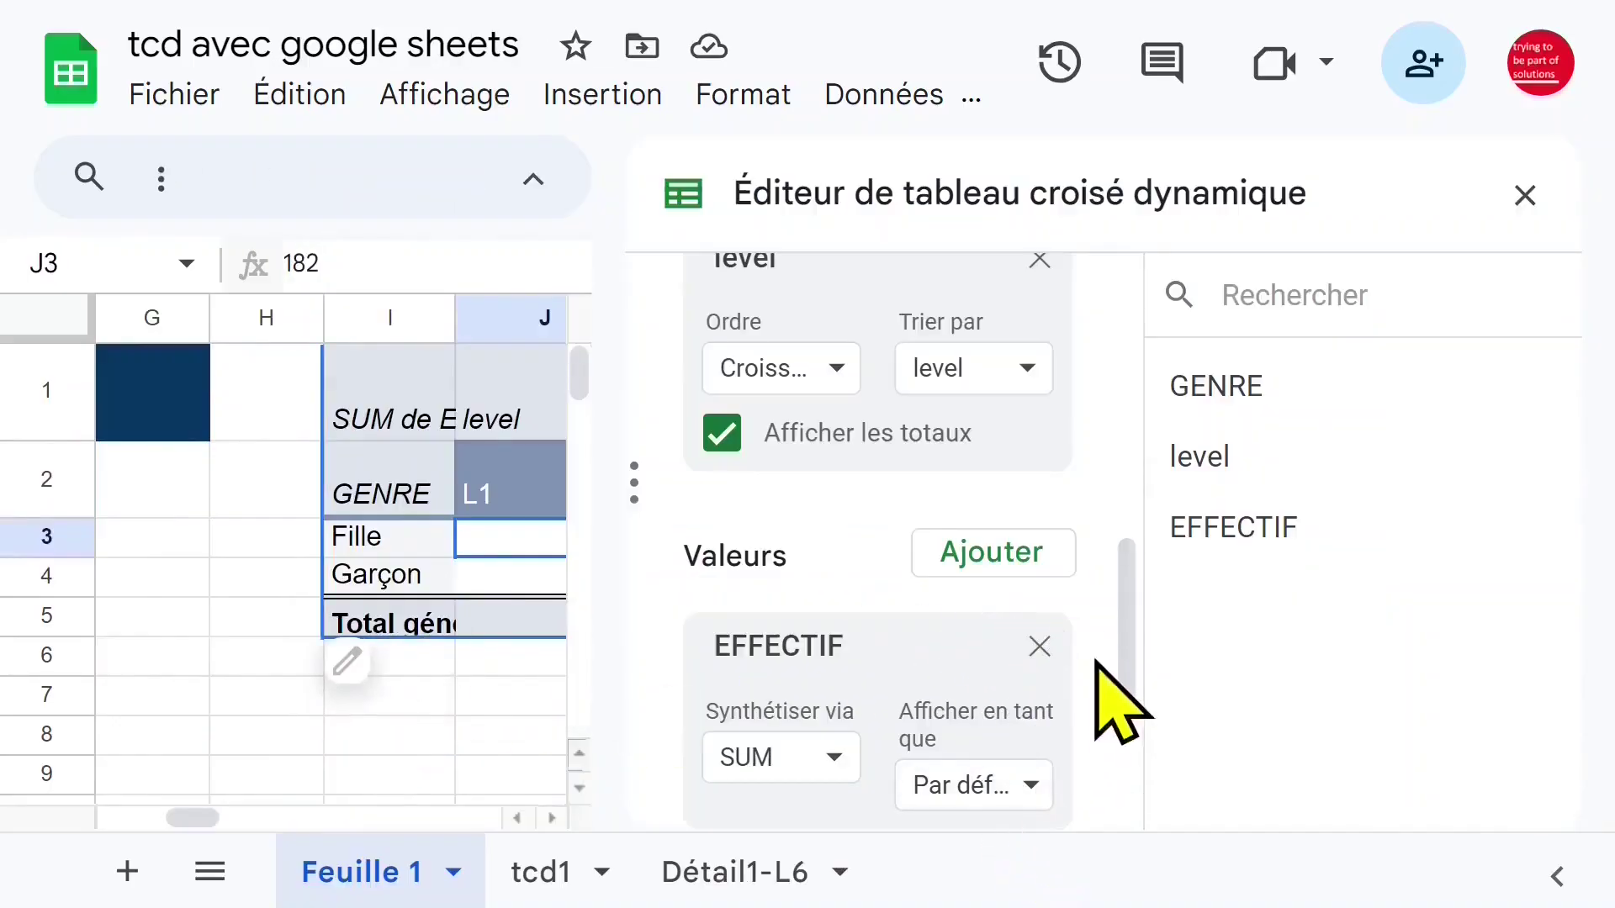
scroll(1096, 665, "down", 1)
left_click(1036, 681)
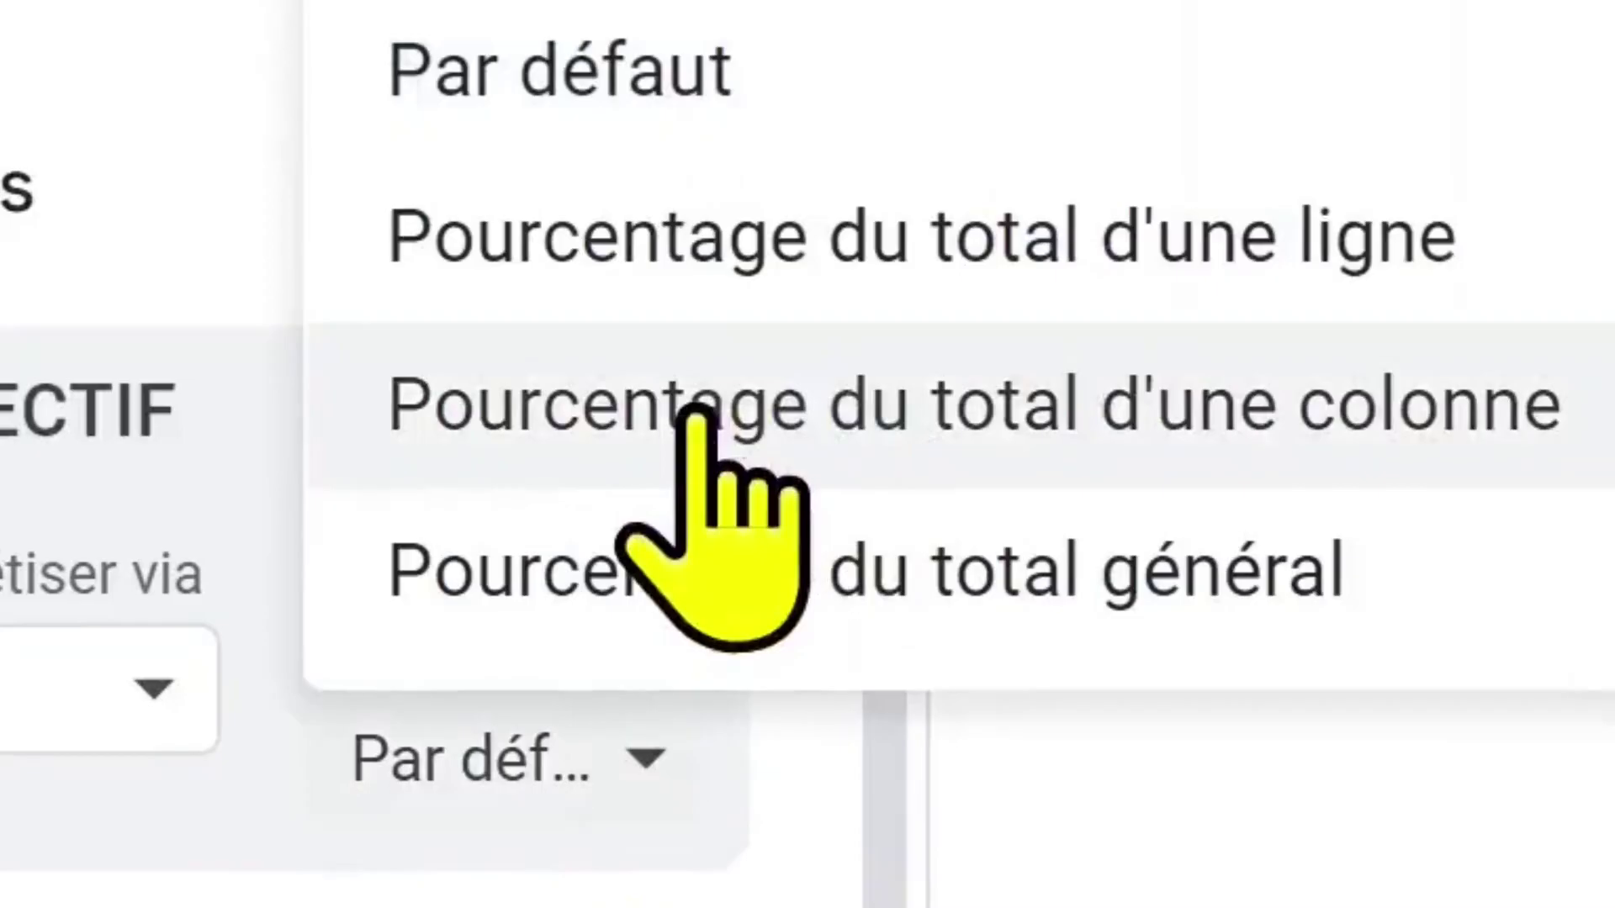
left_click(694, 416)
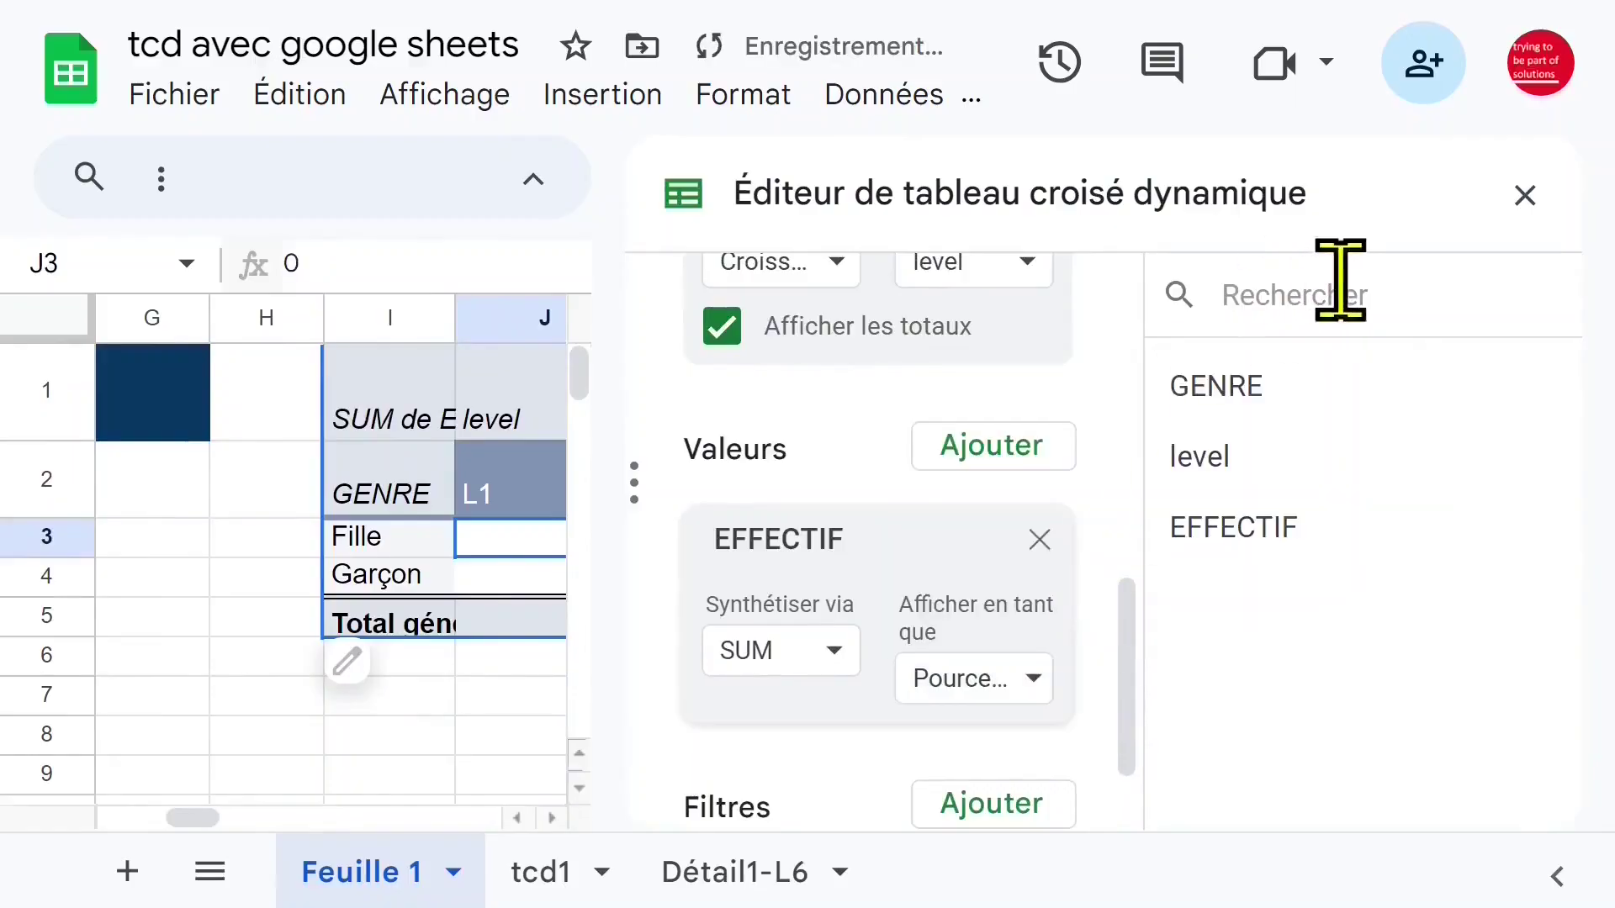
left_click(1524, 196)
- Format the pivot table values in J3:L5 as percentages
left_click_drag(577, 544, 840, 622)
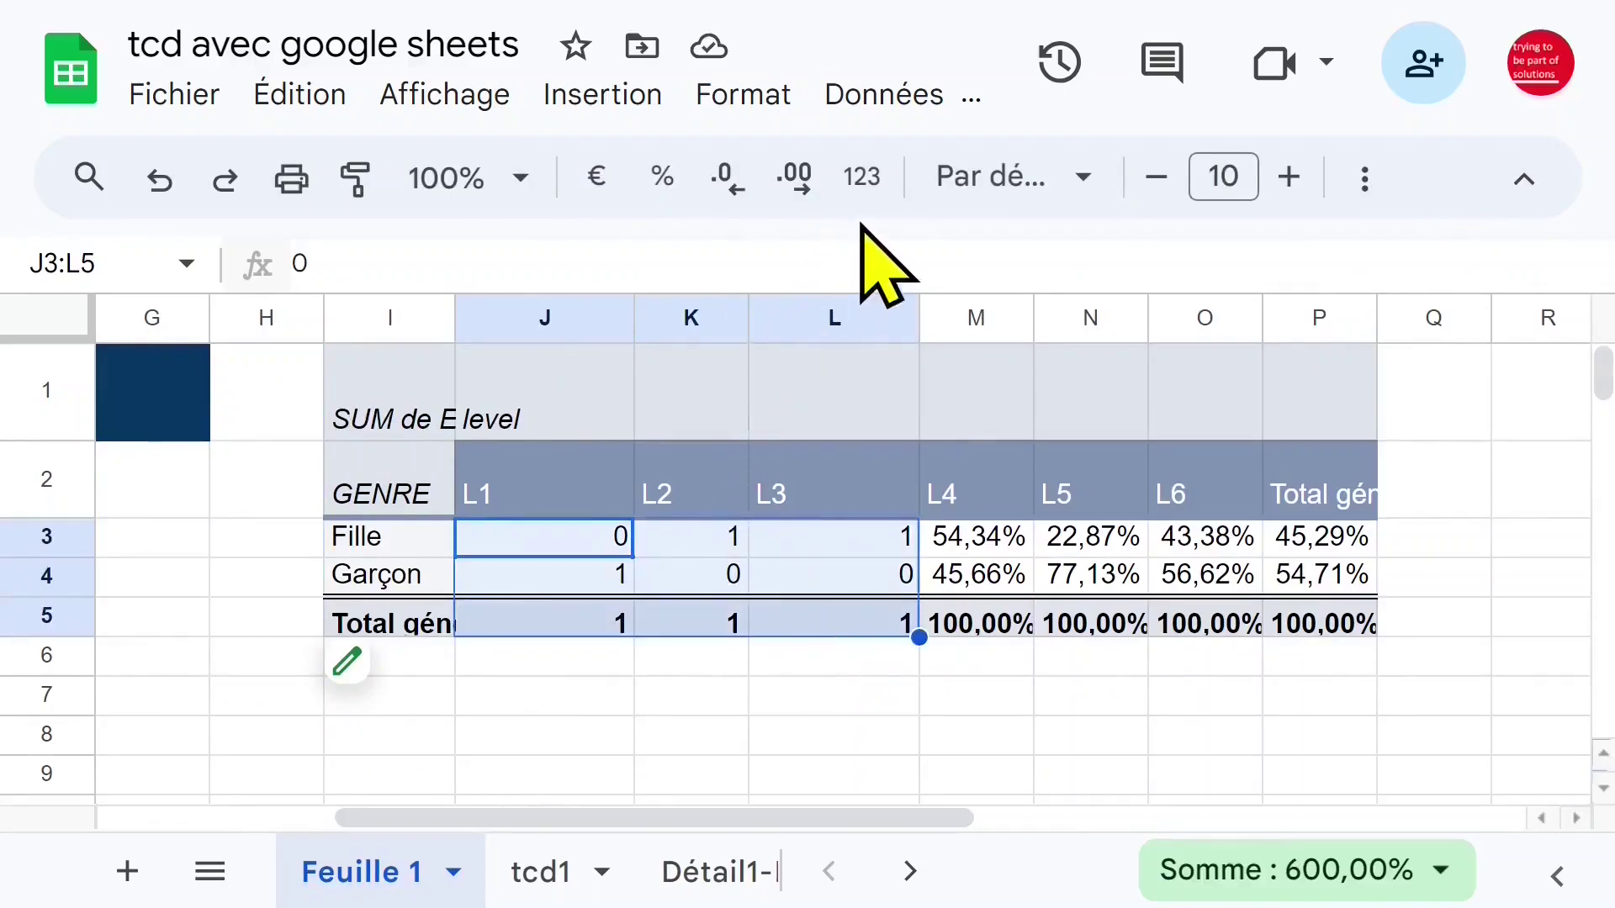
left_click(662, 202)
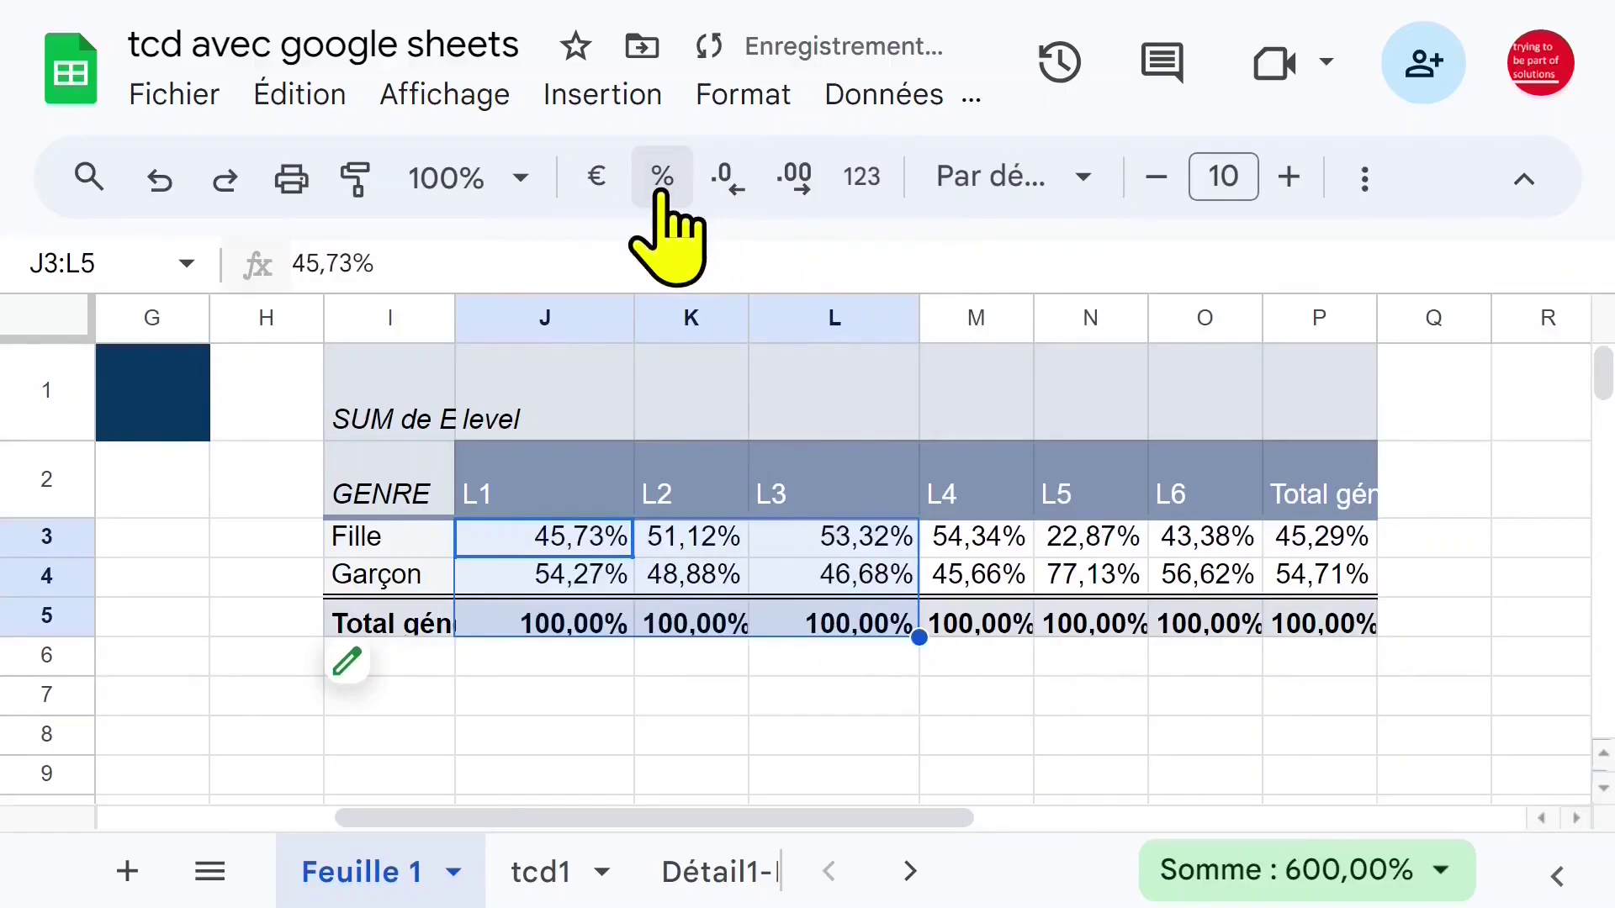
left_click(974, 537)
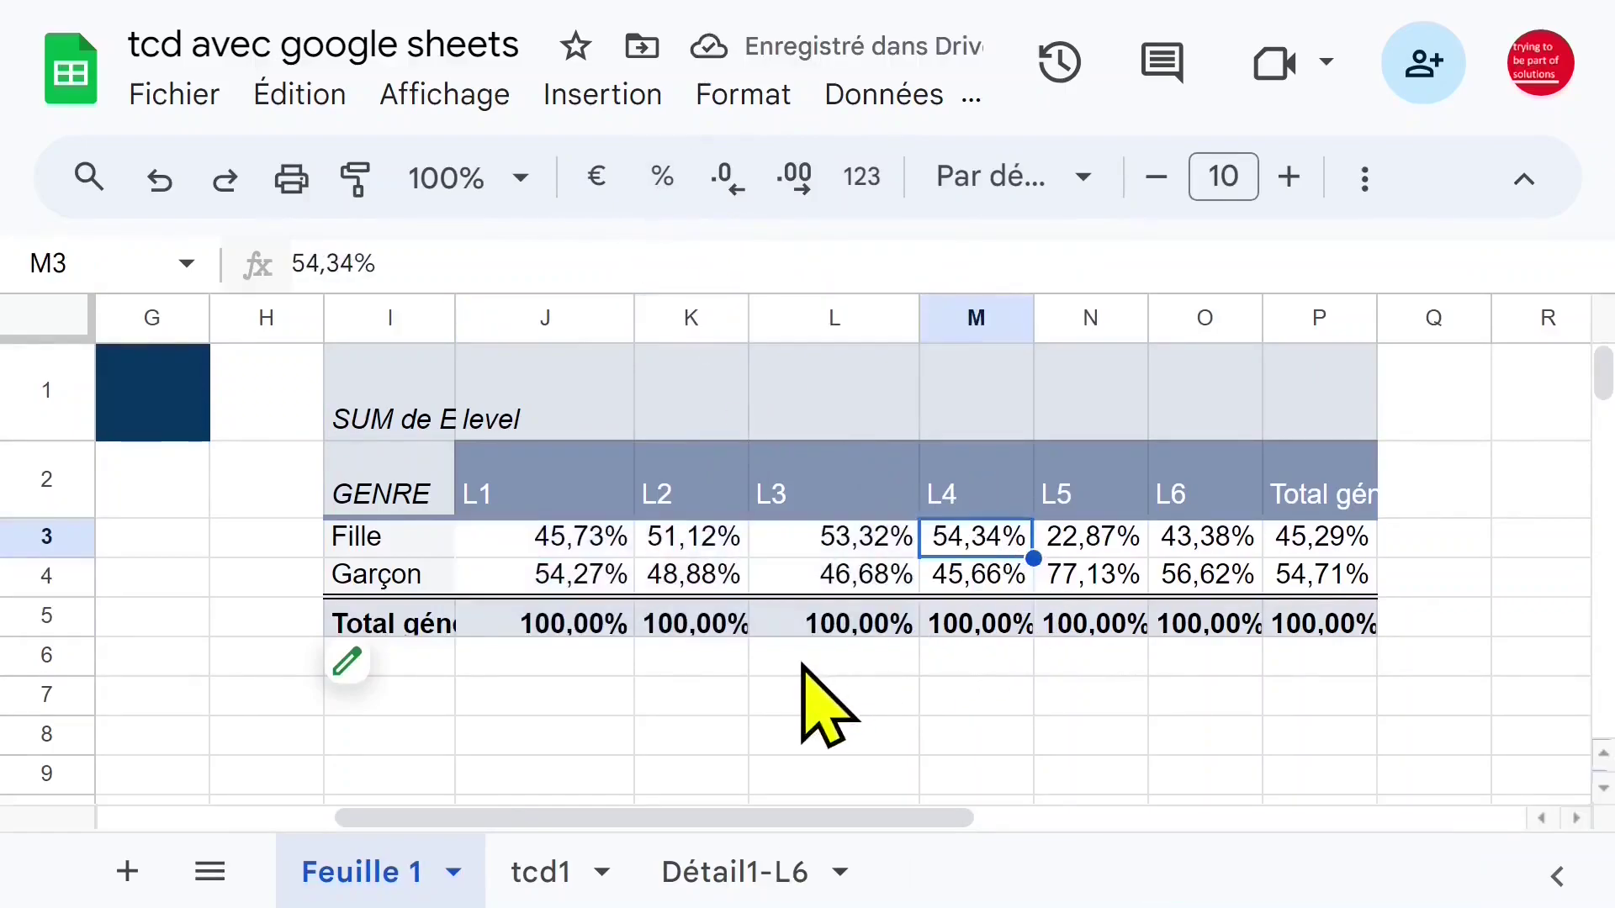
- Change the EFFECTIF value display in the pivot table to "Pourcentage du total d'une ligne"
left_click(543, 547)
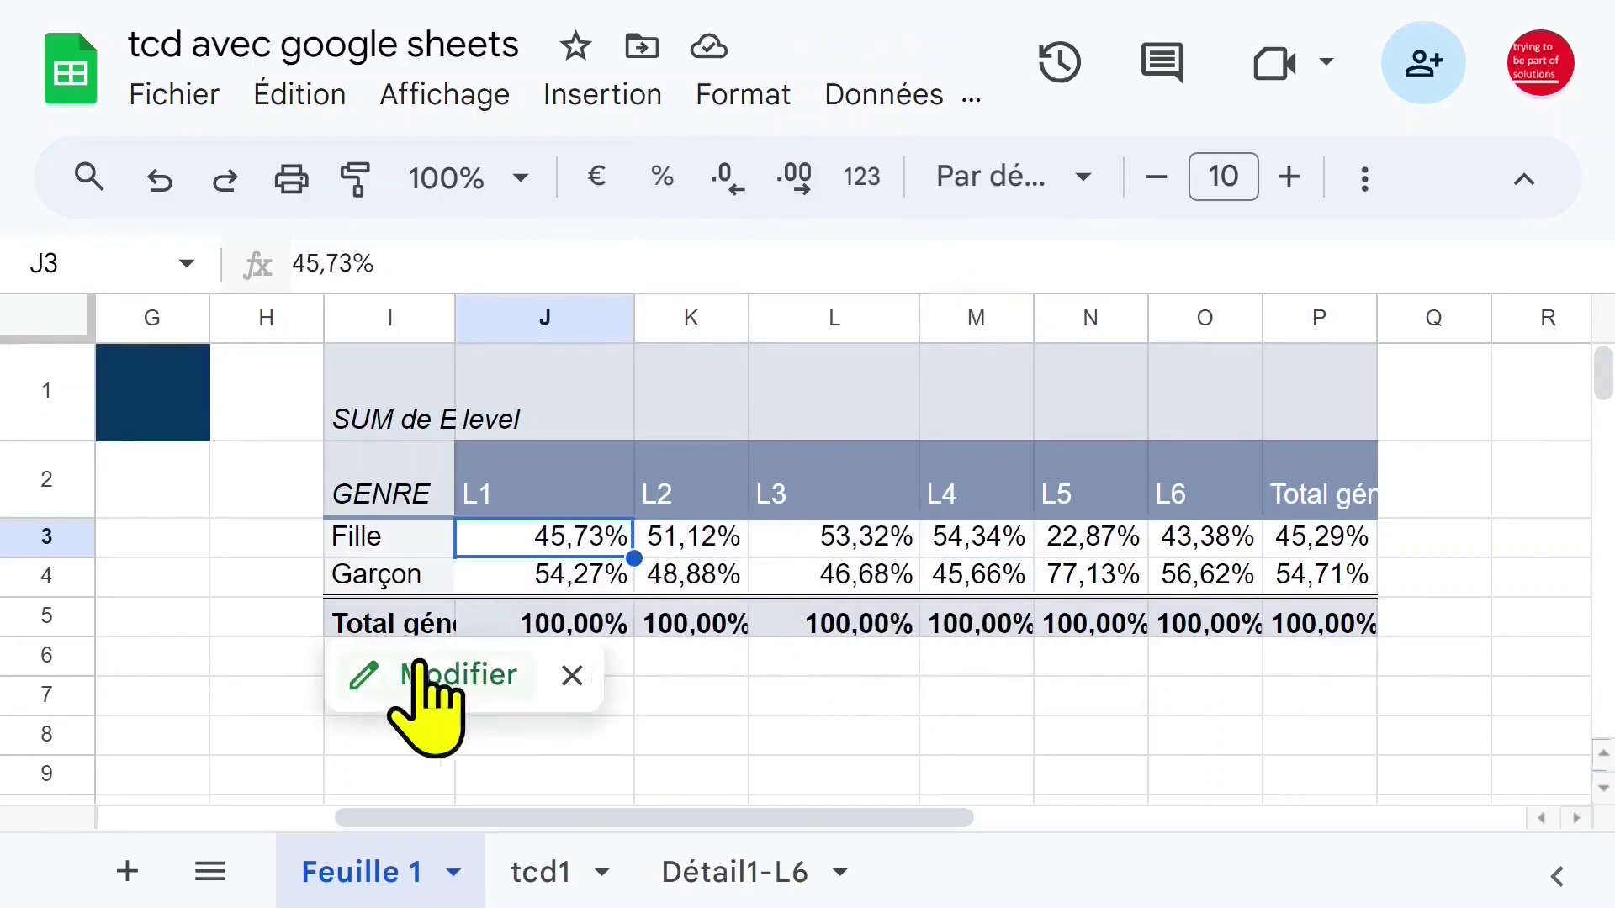
left_click(381, 673)
left_click(1018, 683)
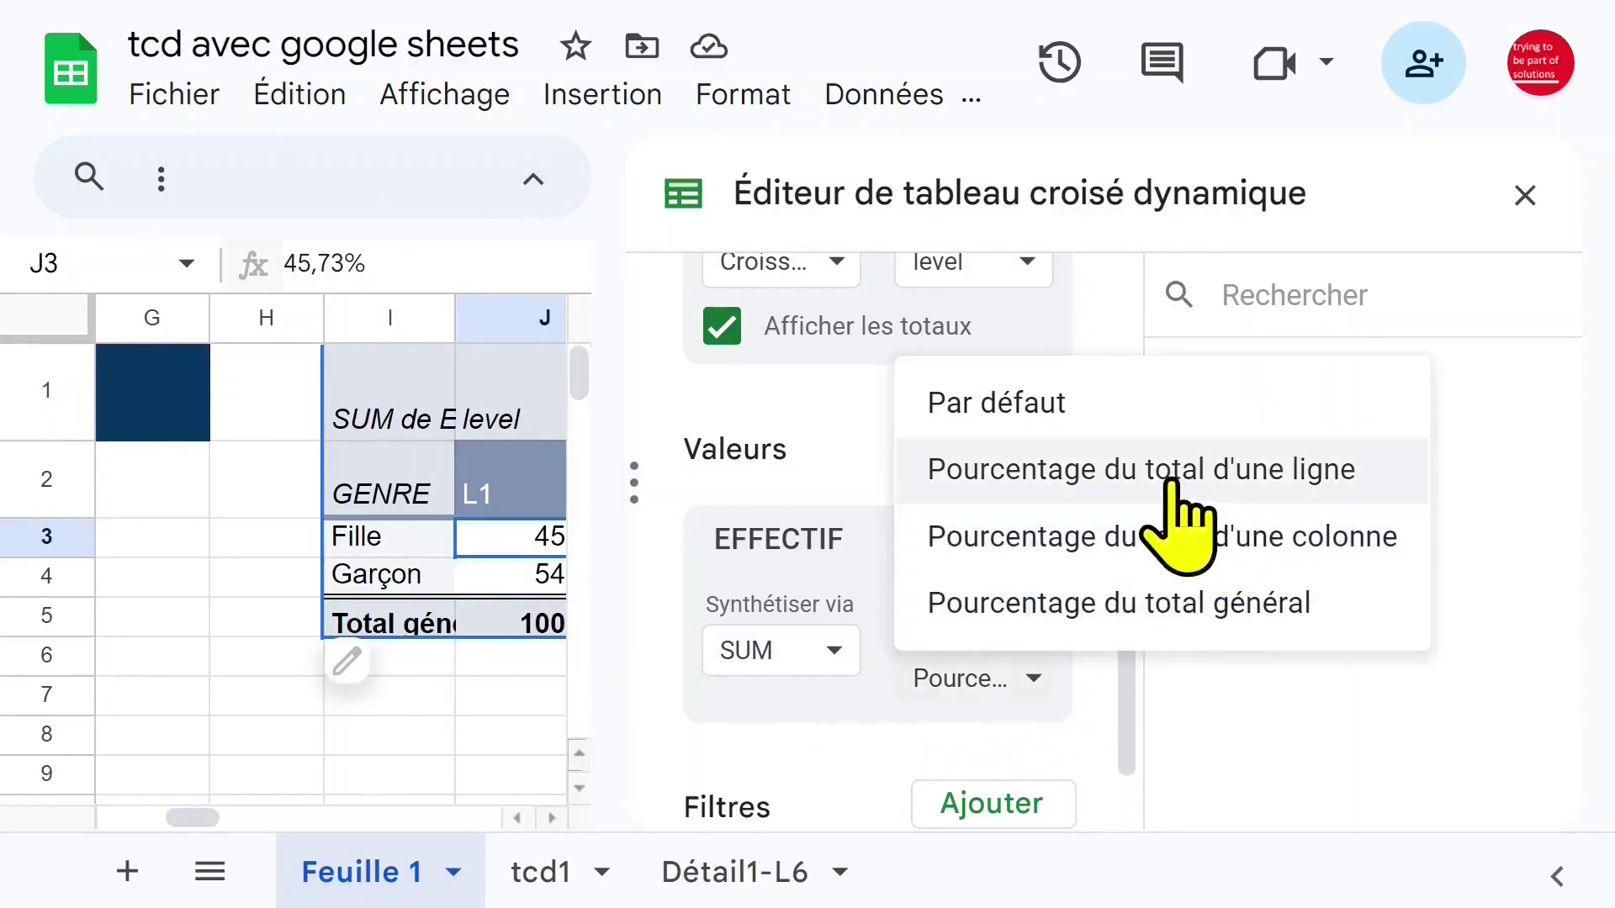
left_click(1171, 498)
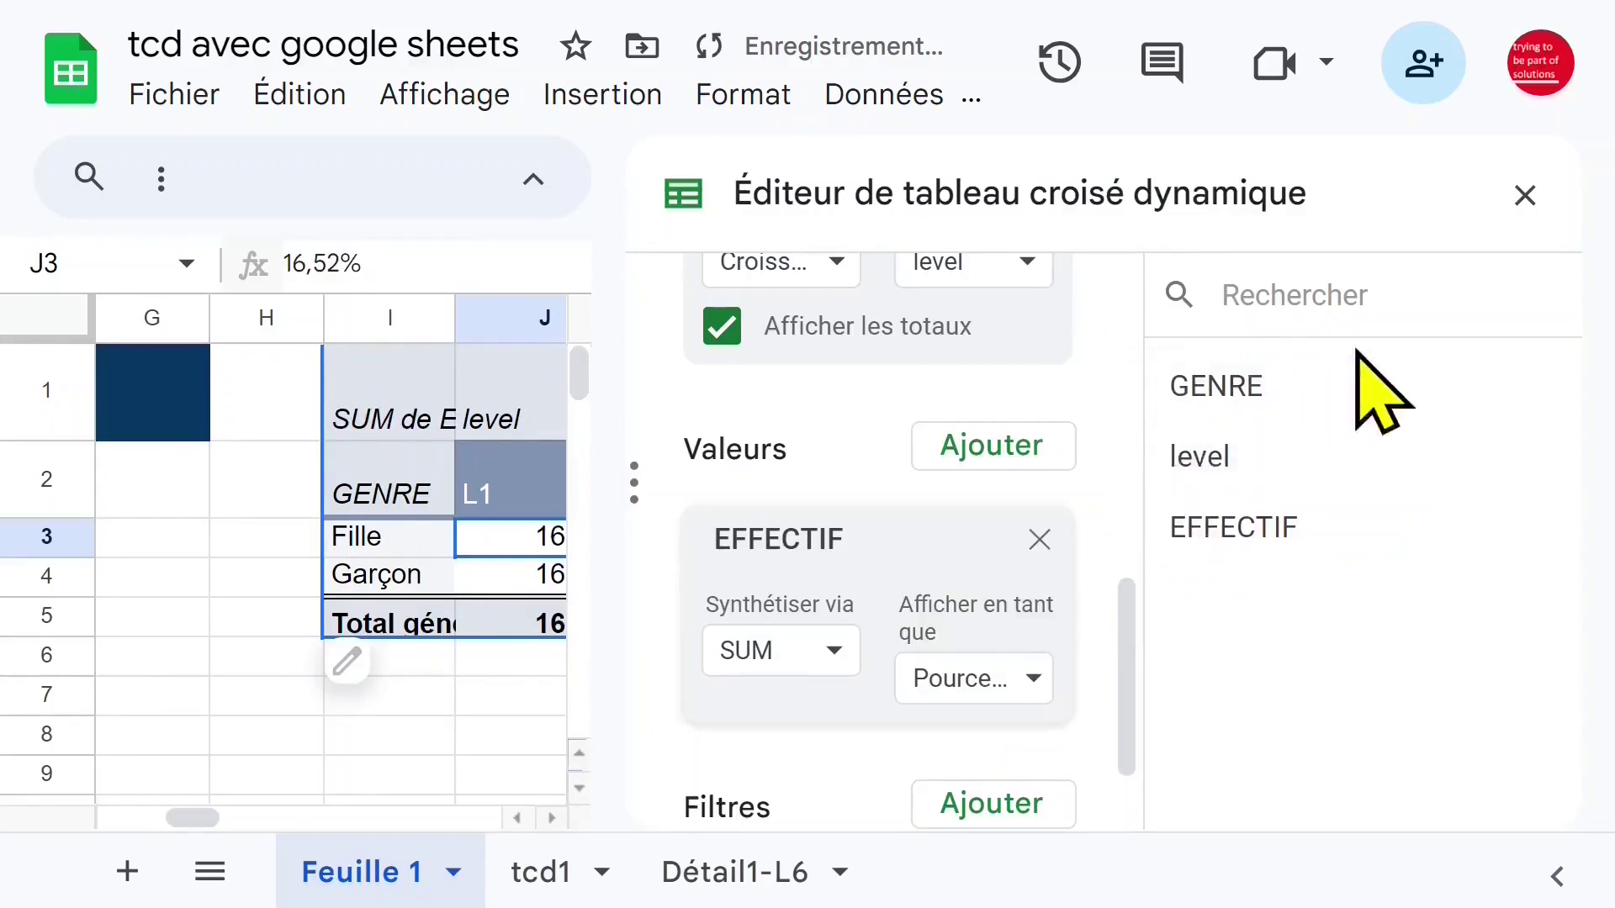
- Create a pivot table from range A2:C101 of Feuille 1 in a new sheet
left_click(1523, 198)
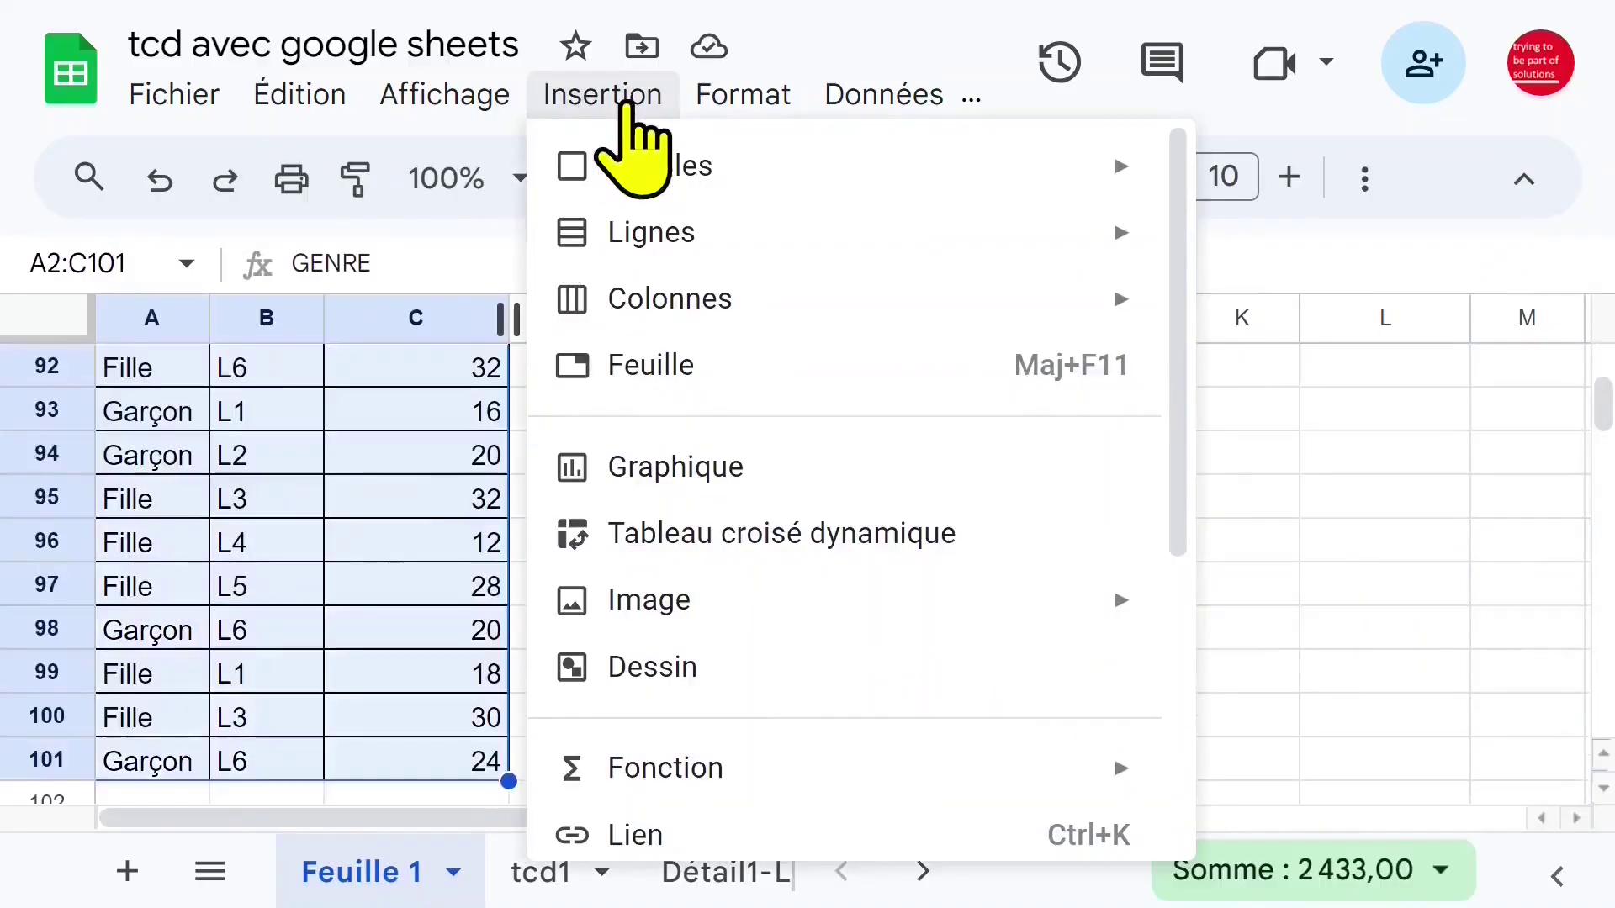
left_click(753, 535)
left_click(1067, 722)
- Rename the new pivot table sheet as tcdynamique01
left_click(959, 875)
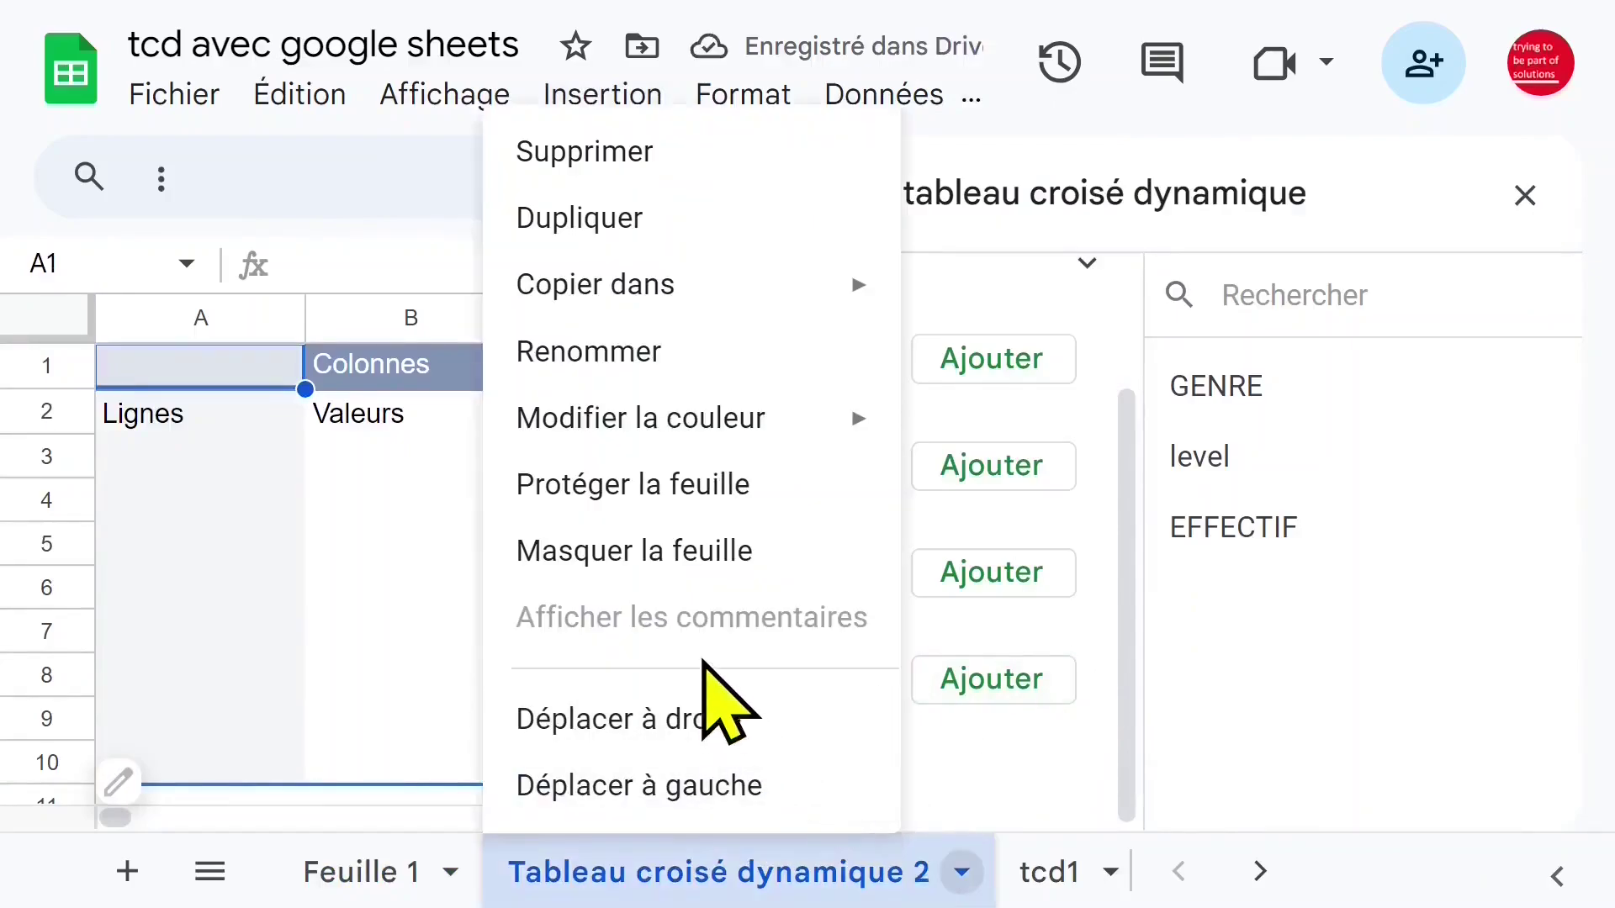
left_click(627, 353)
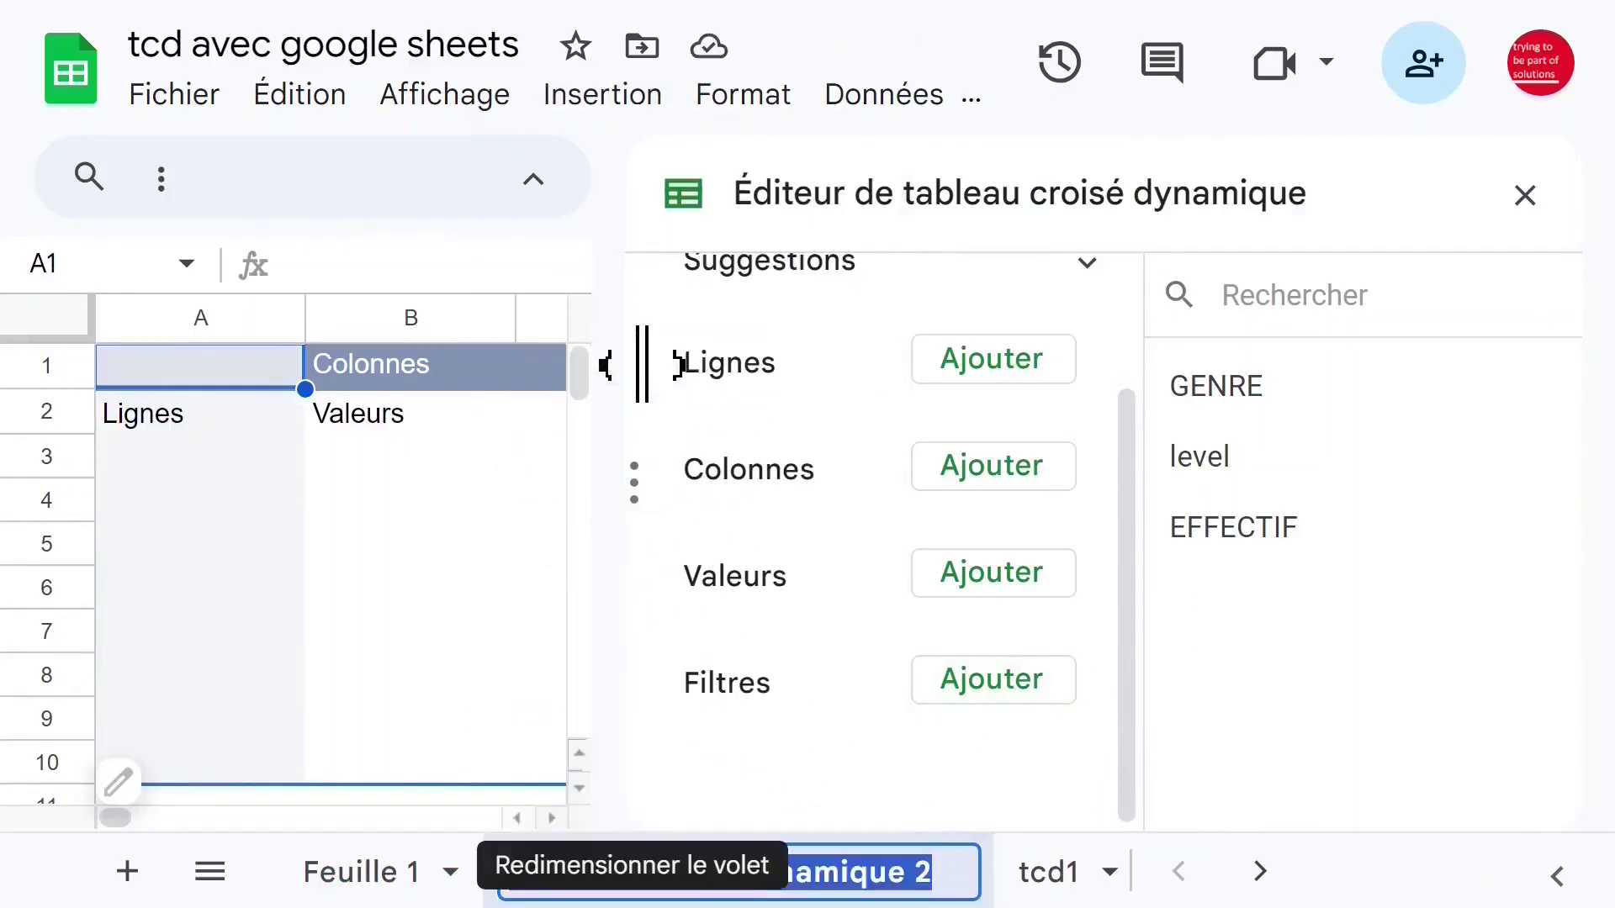
type("tcdynamique01")
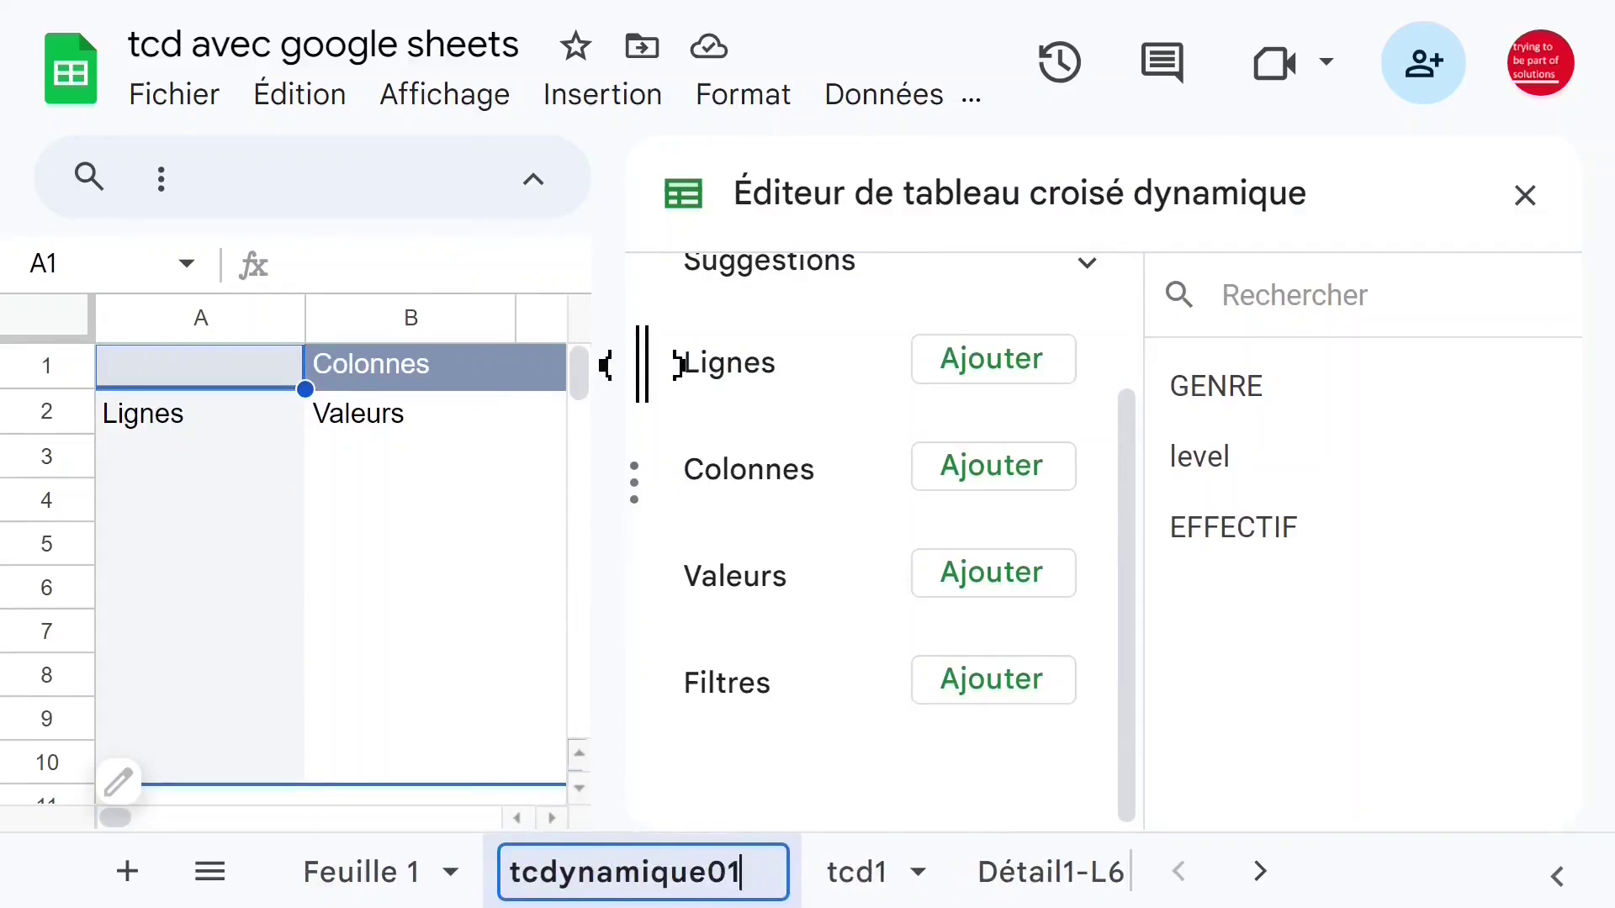
key("Return")
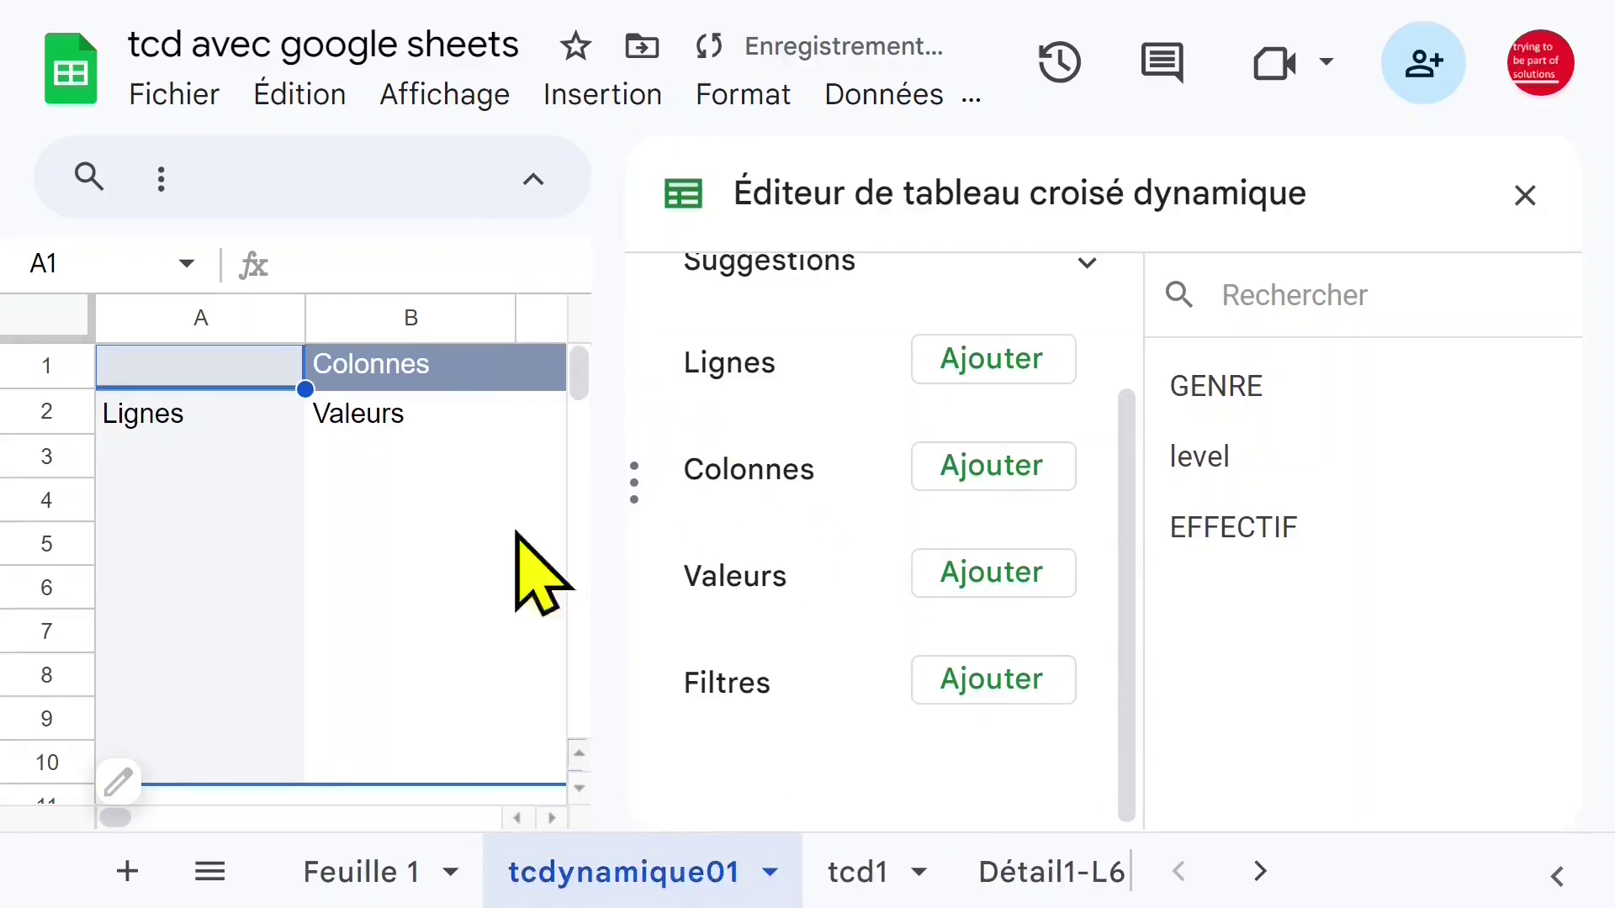
- Set up the pivot table with GENRE as columns, level as rows and EFFECTIF as summed values
left_click_drag(1244, 390, 798, 533)
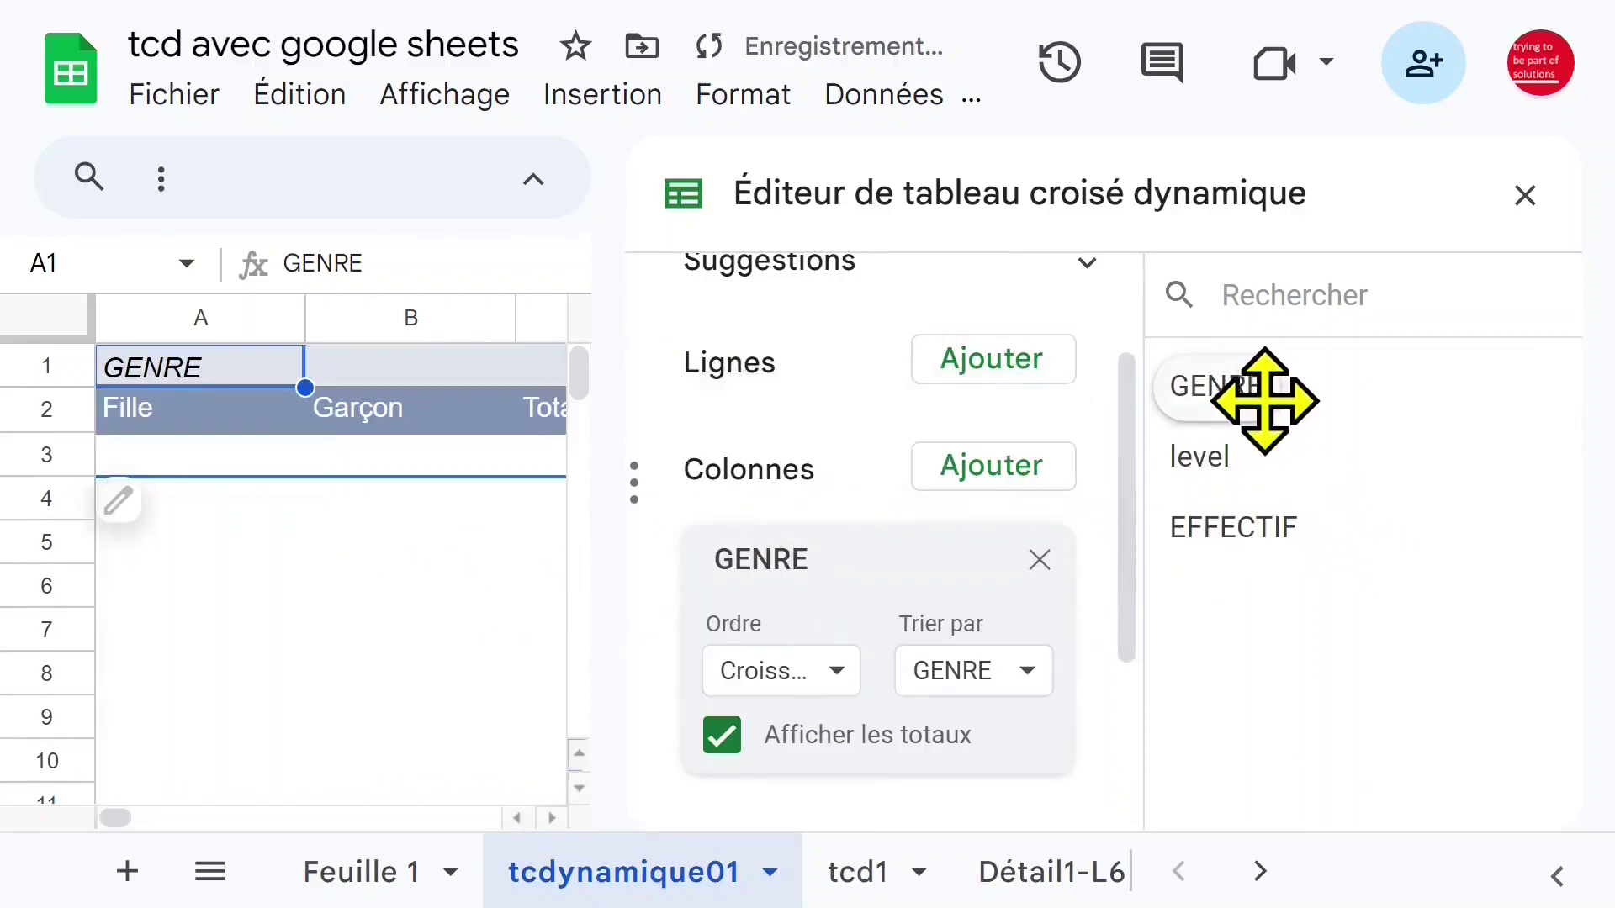
left_click_drag(1226, 451, 843, 392)
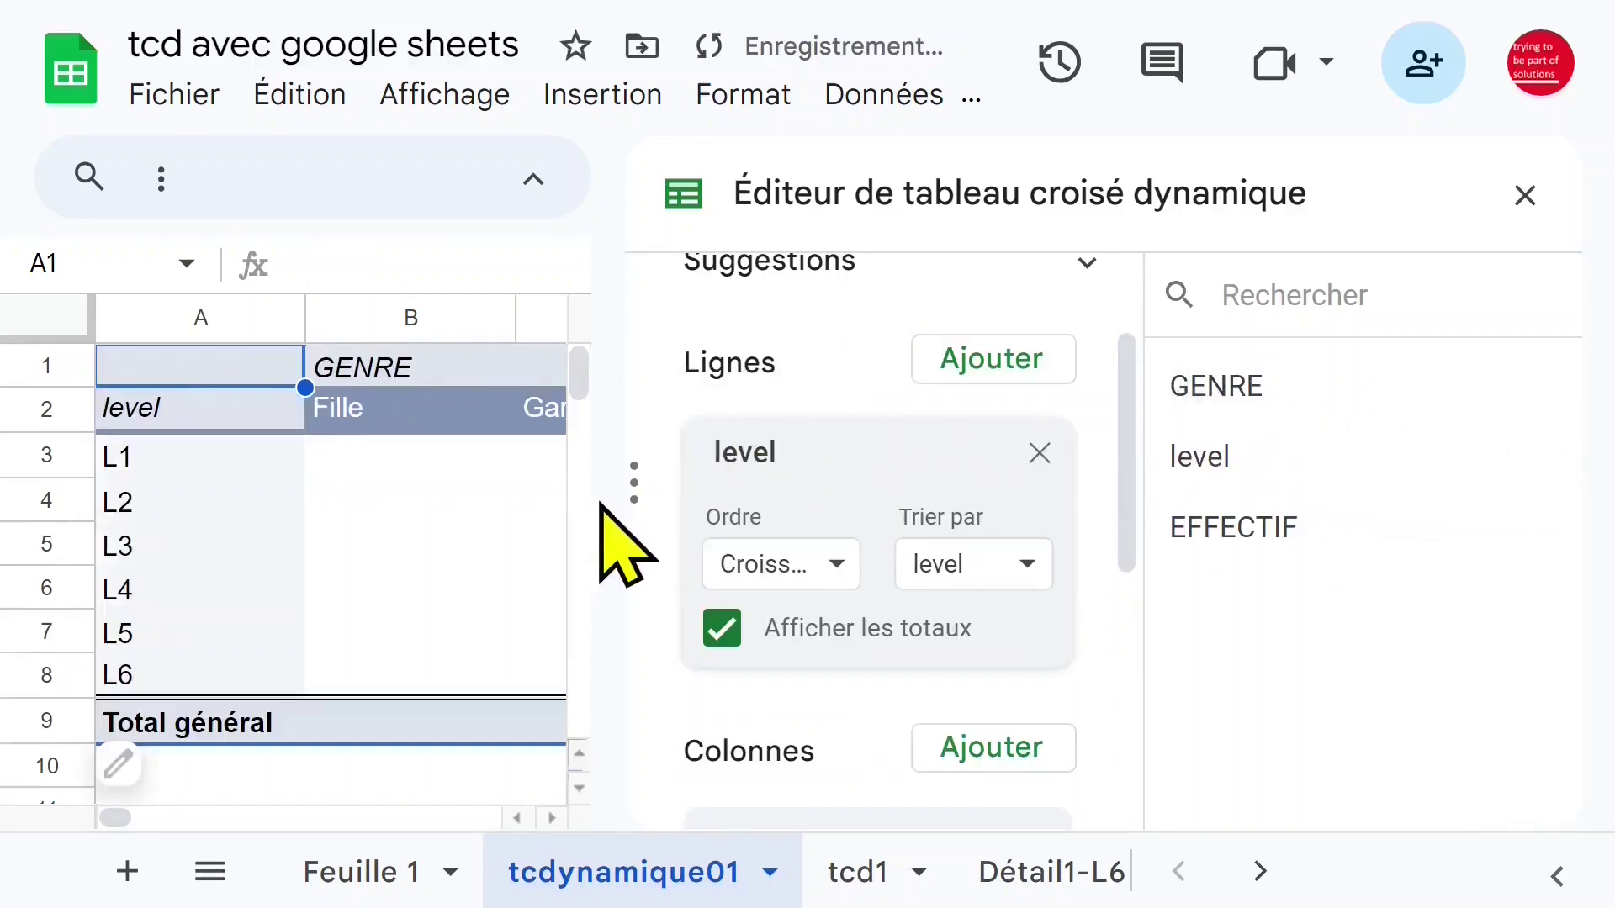
left_click_drag(1130, 505, 1131, 635)
left_click_drag(1126, 579, 1125, 659)
left_click_drag(1228, 528, 873, 659)
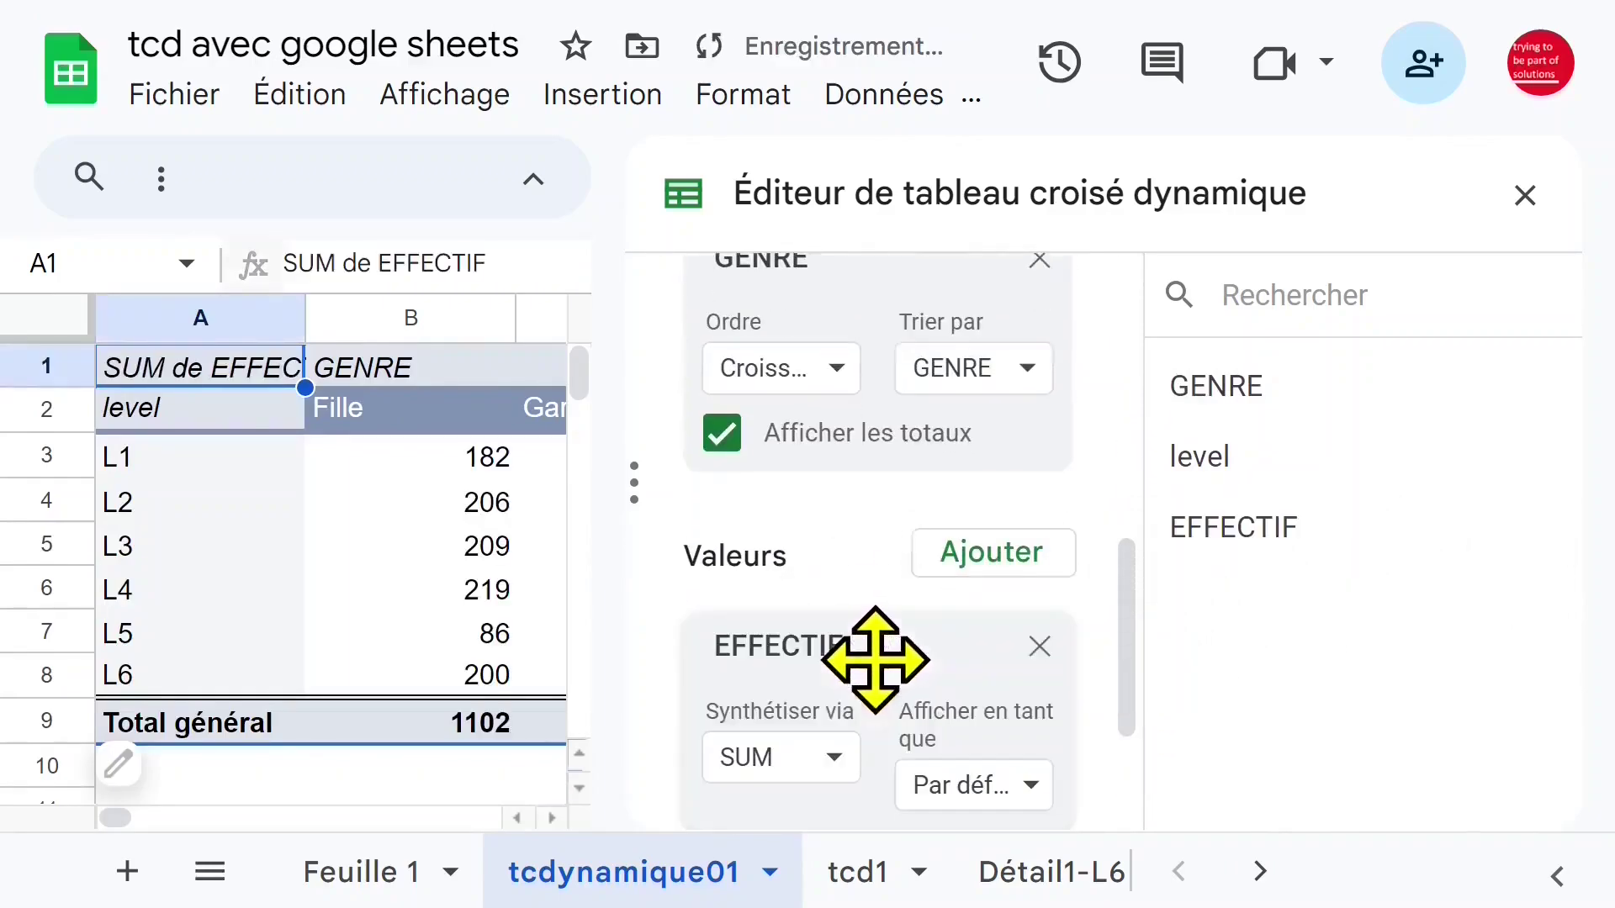
left_click(512, 555)
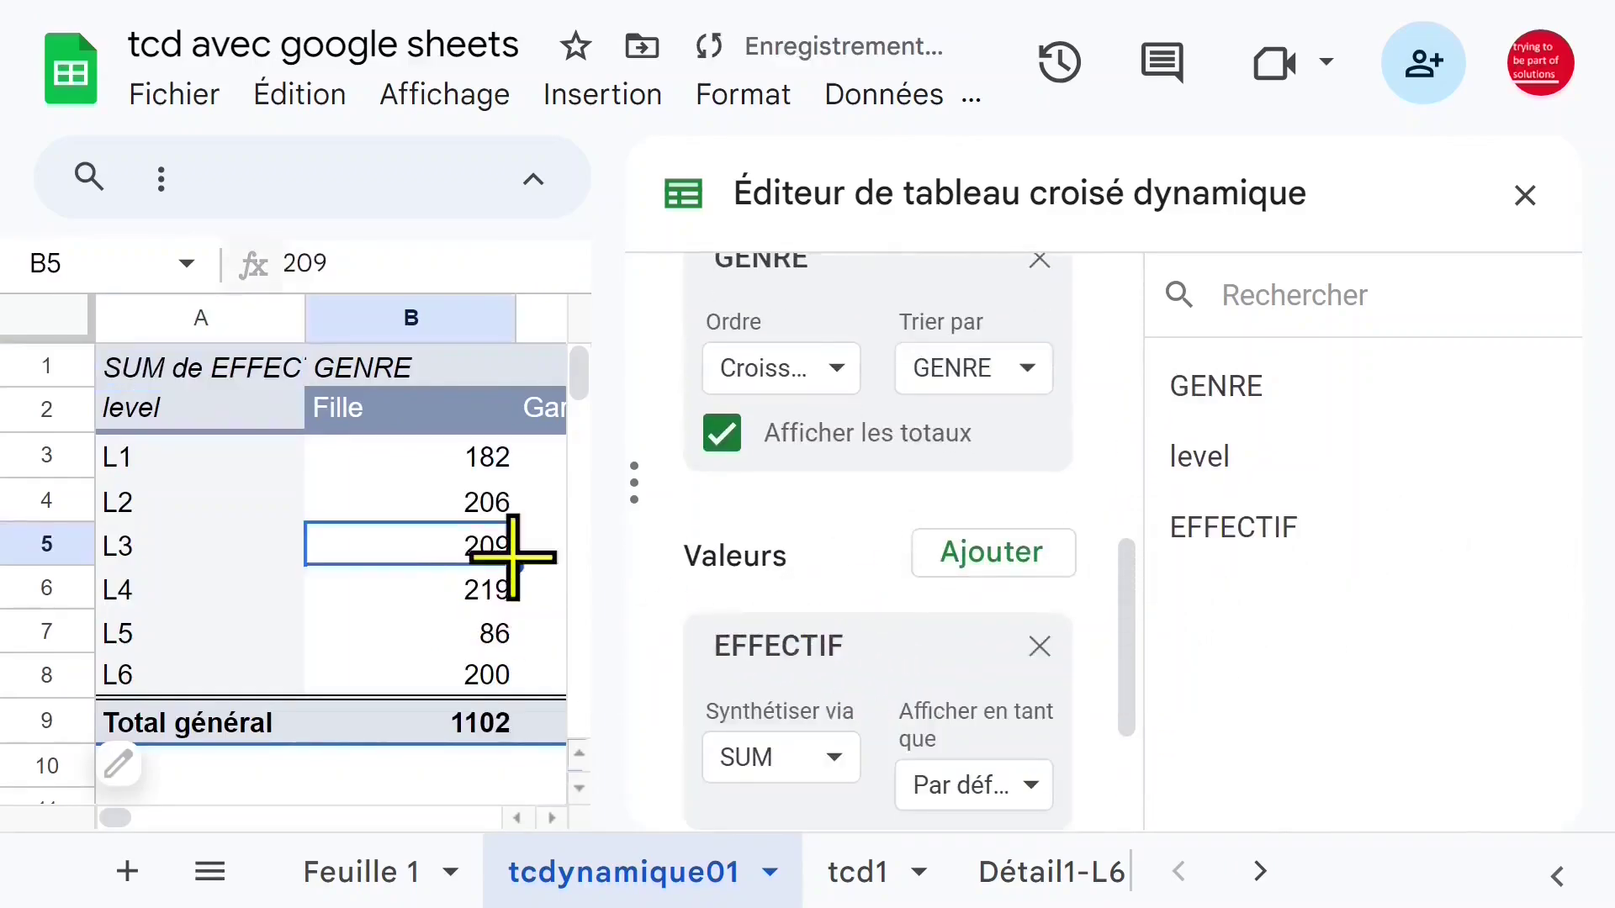
- Close the pivot table editor and fit column A's width to its contents
left_click(1525, 197)
left_click(604, 503)
left_click(432, 465)
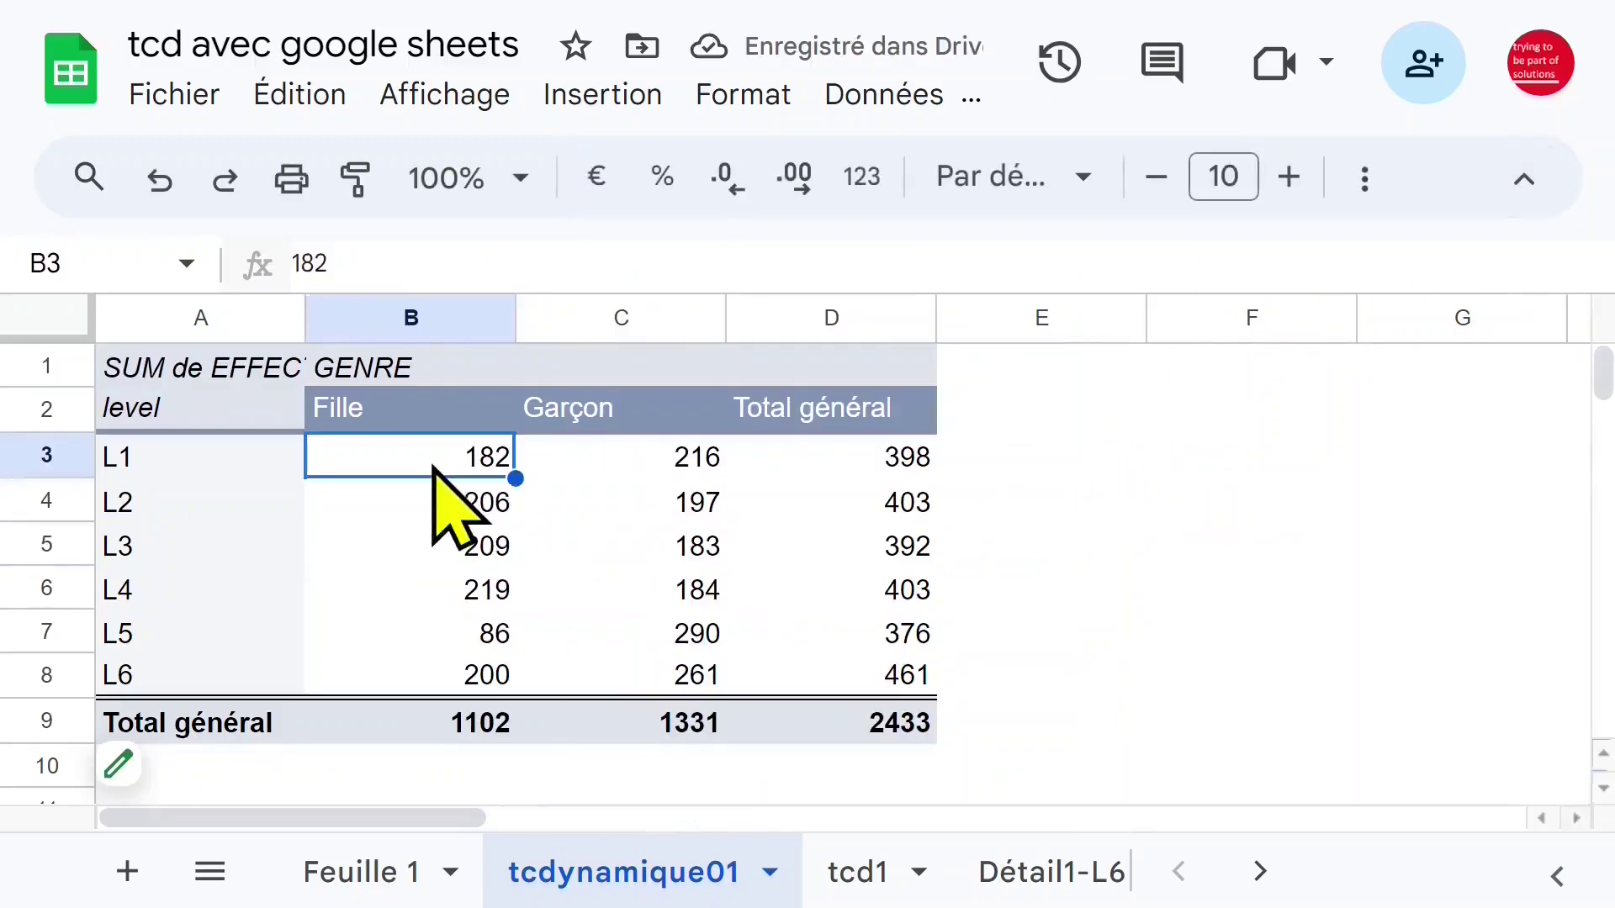
left_click(644, 562)
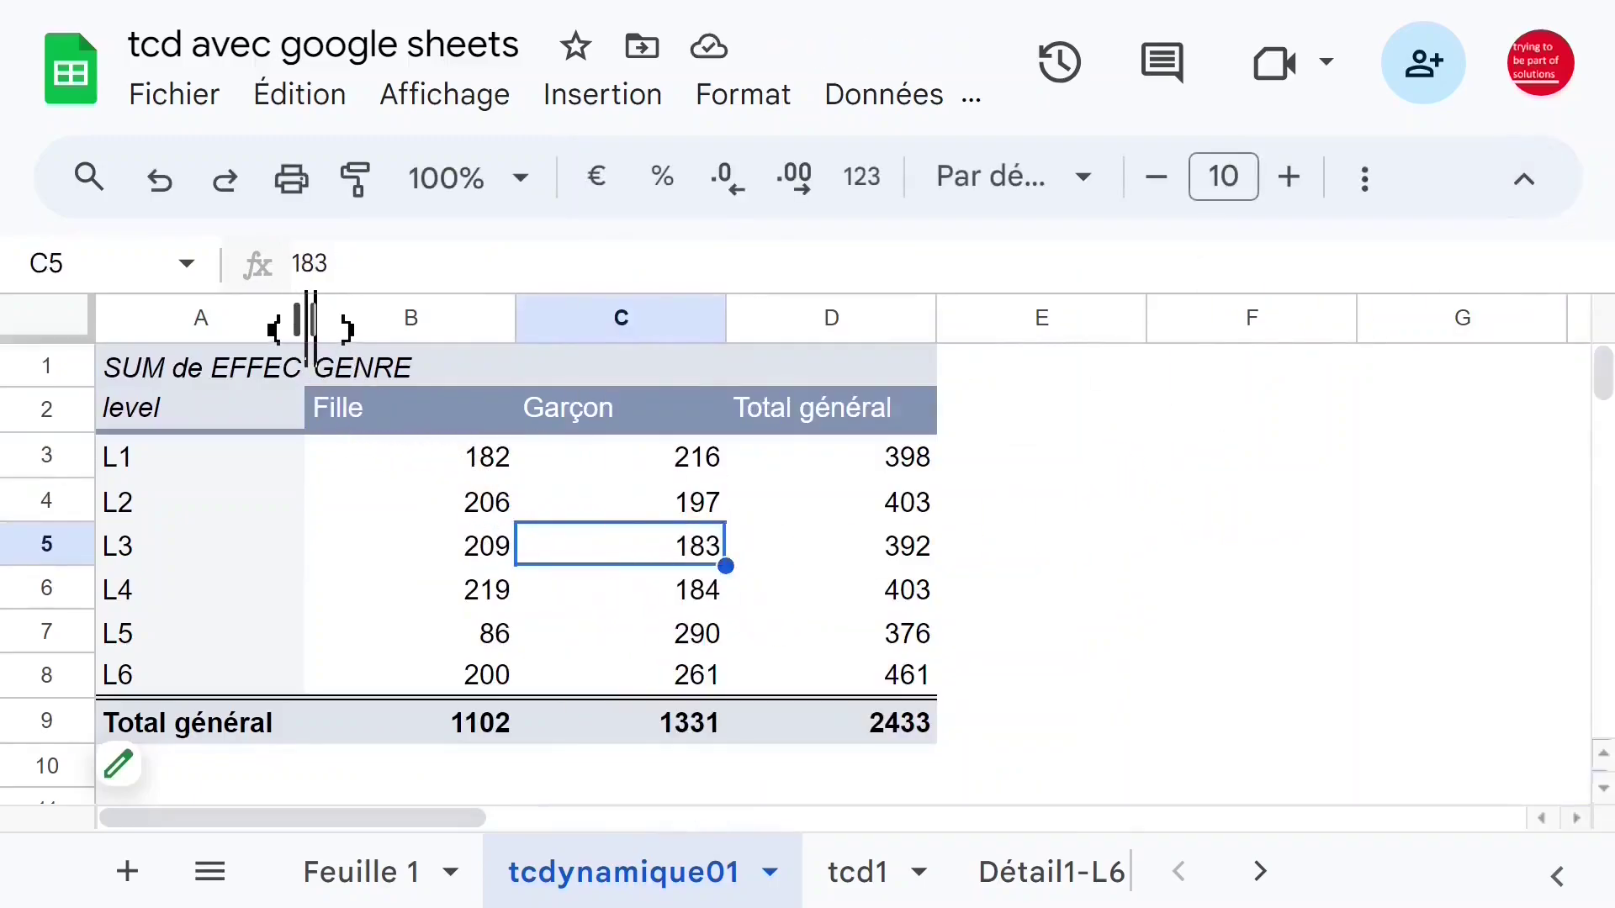
double_click(308, 320)
left_click(461, 462)
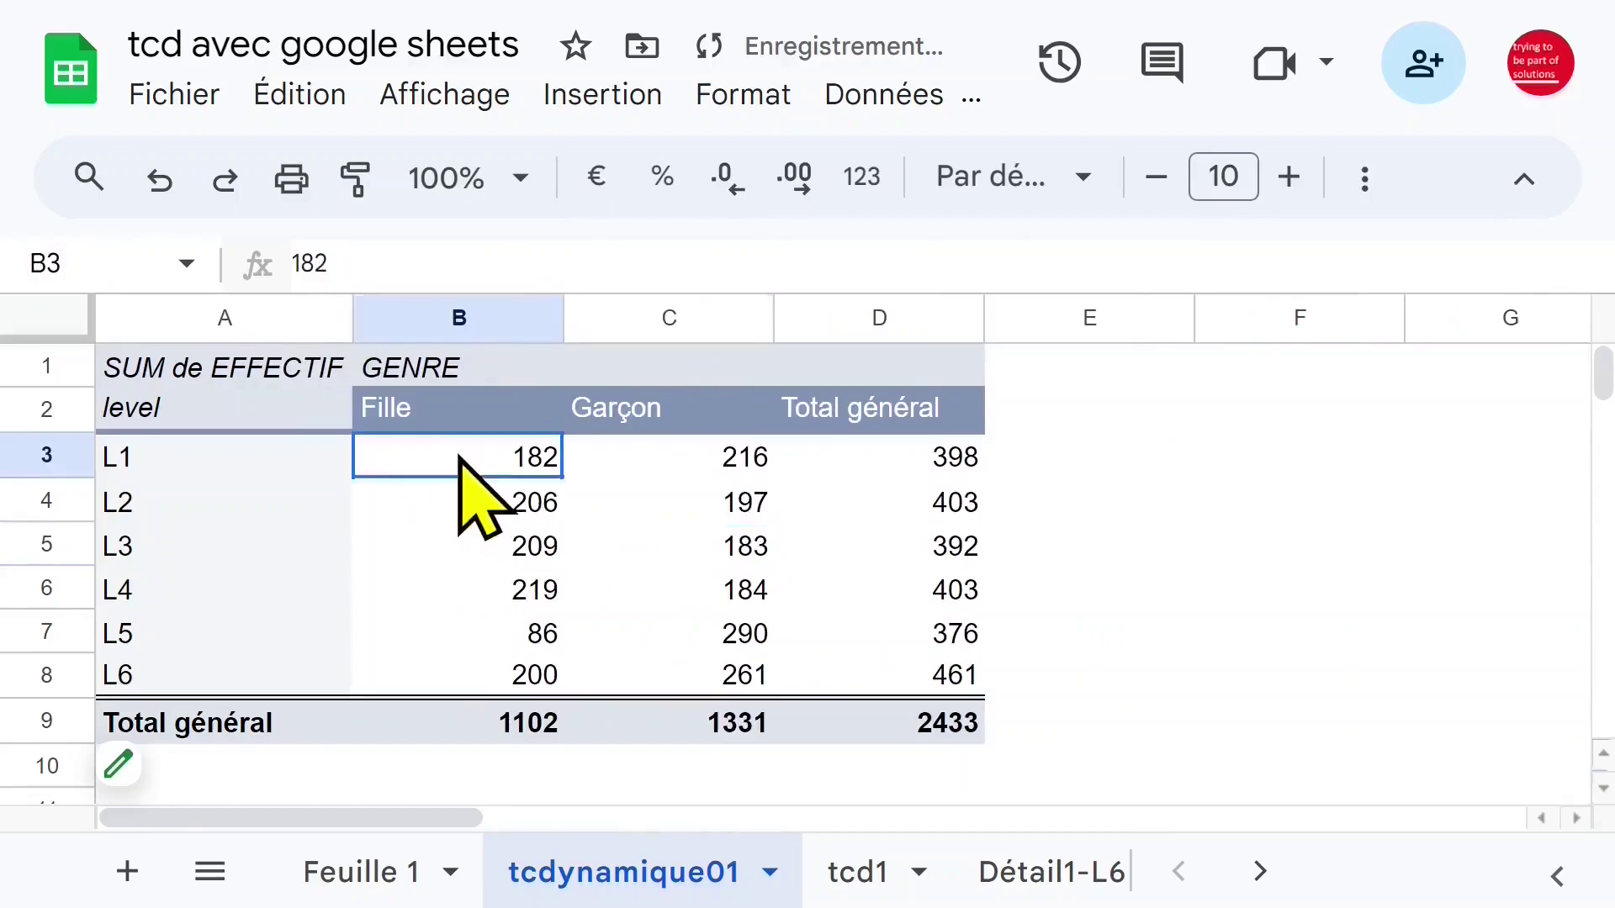
- Examine the level row labels and the Fille sums in B3:B9, including the grand total
left_click(275, 500)
left_click(222, 542)
left_click(245, 506)
left_click(234, 561)
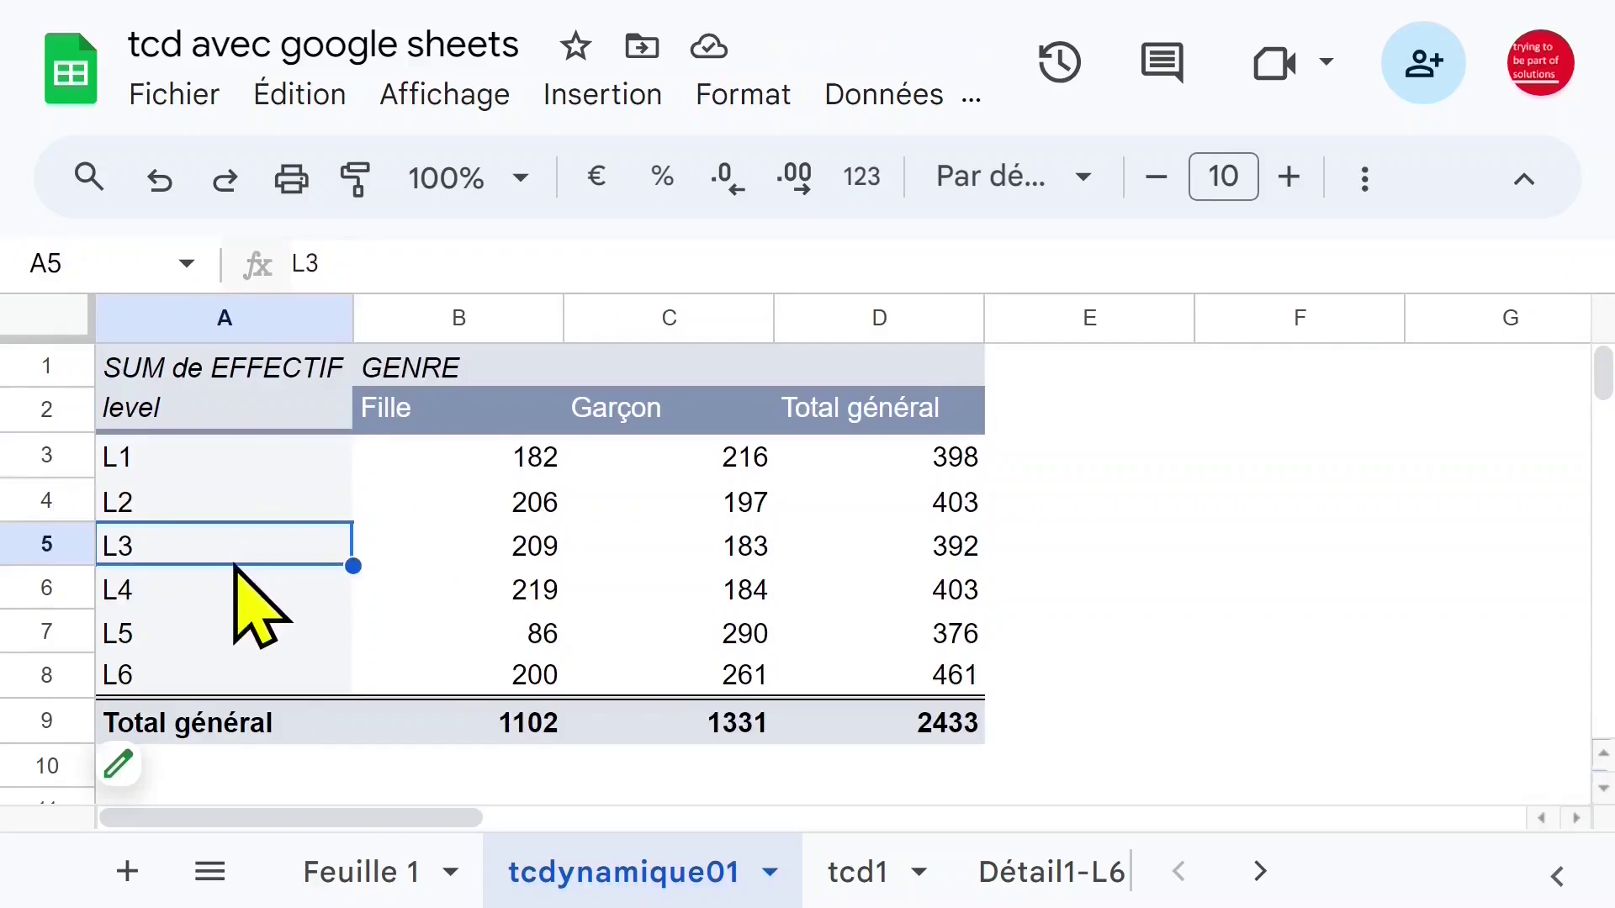
left_click(516, 465)
left_click_drag(515, 465, 534, 721)
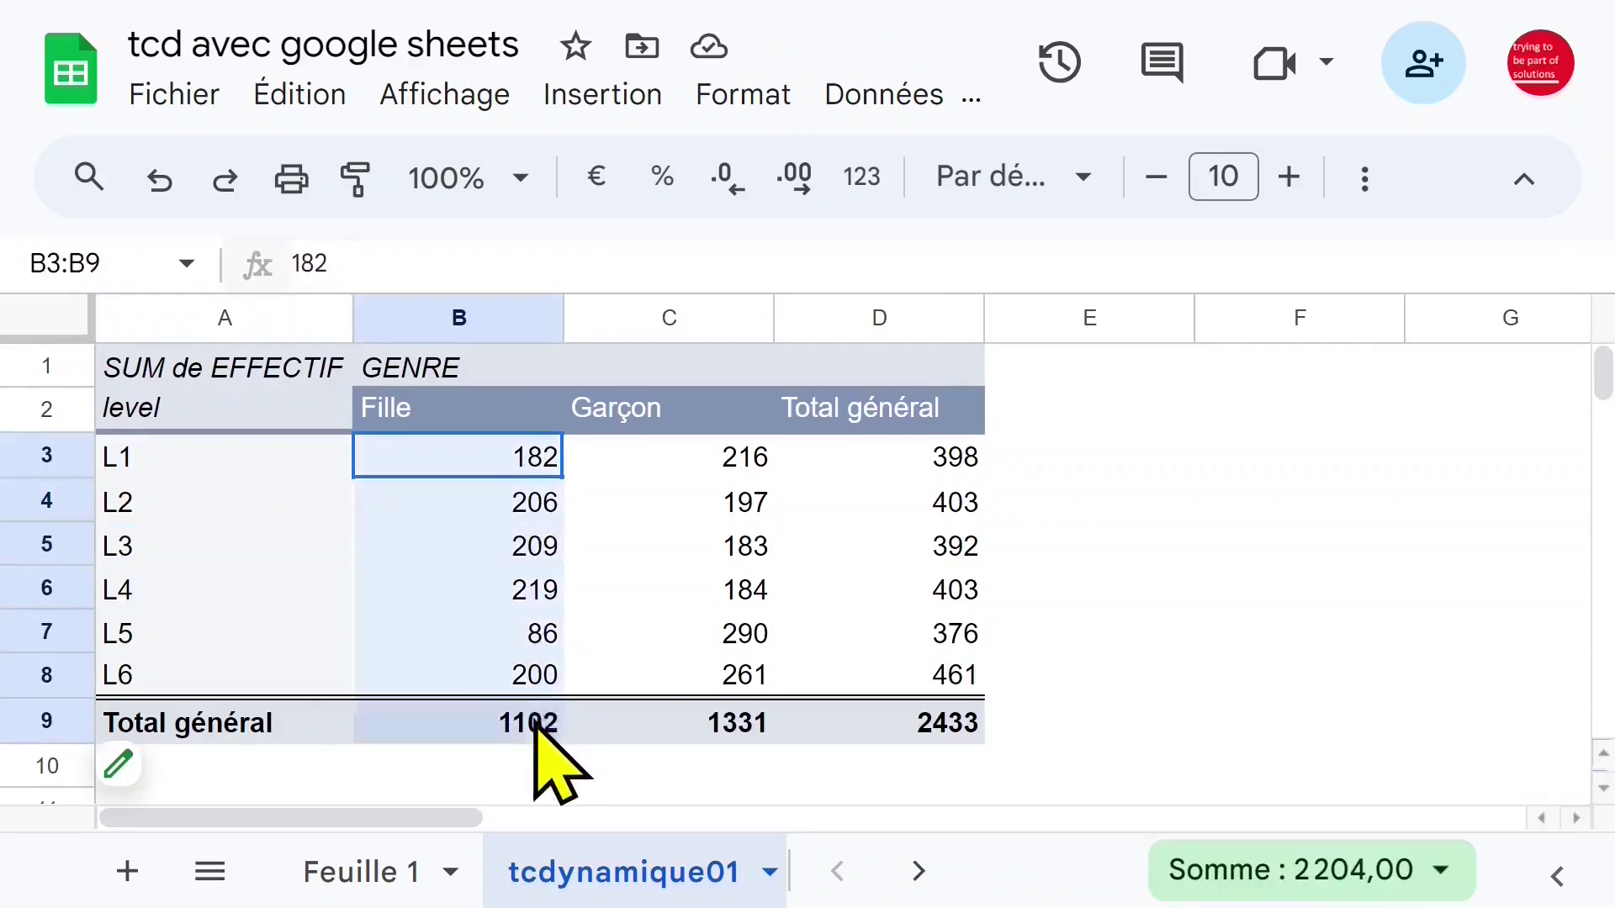
left_click(506, 606)
left_click(462, 729)
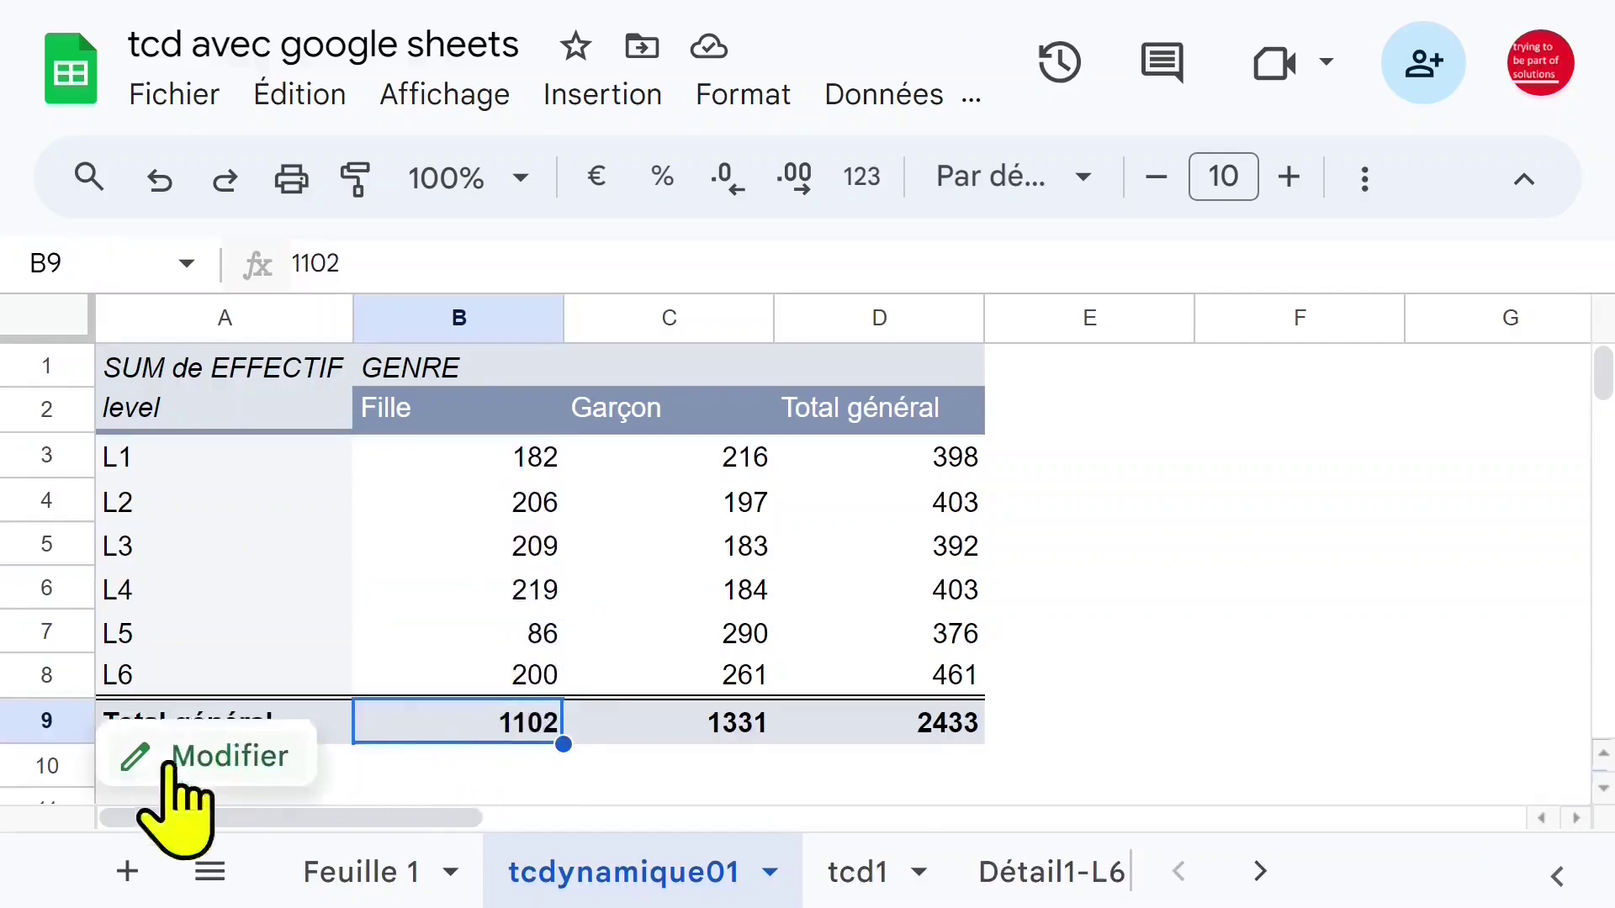
- Show the EFFECTIF sums as "Pourcentage du total d'une colonne" and close the pivot table editor
left_click(208, 753)
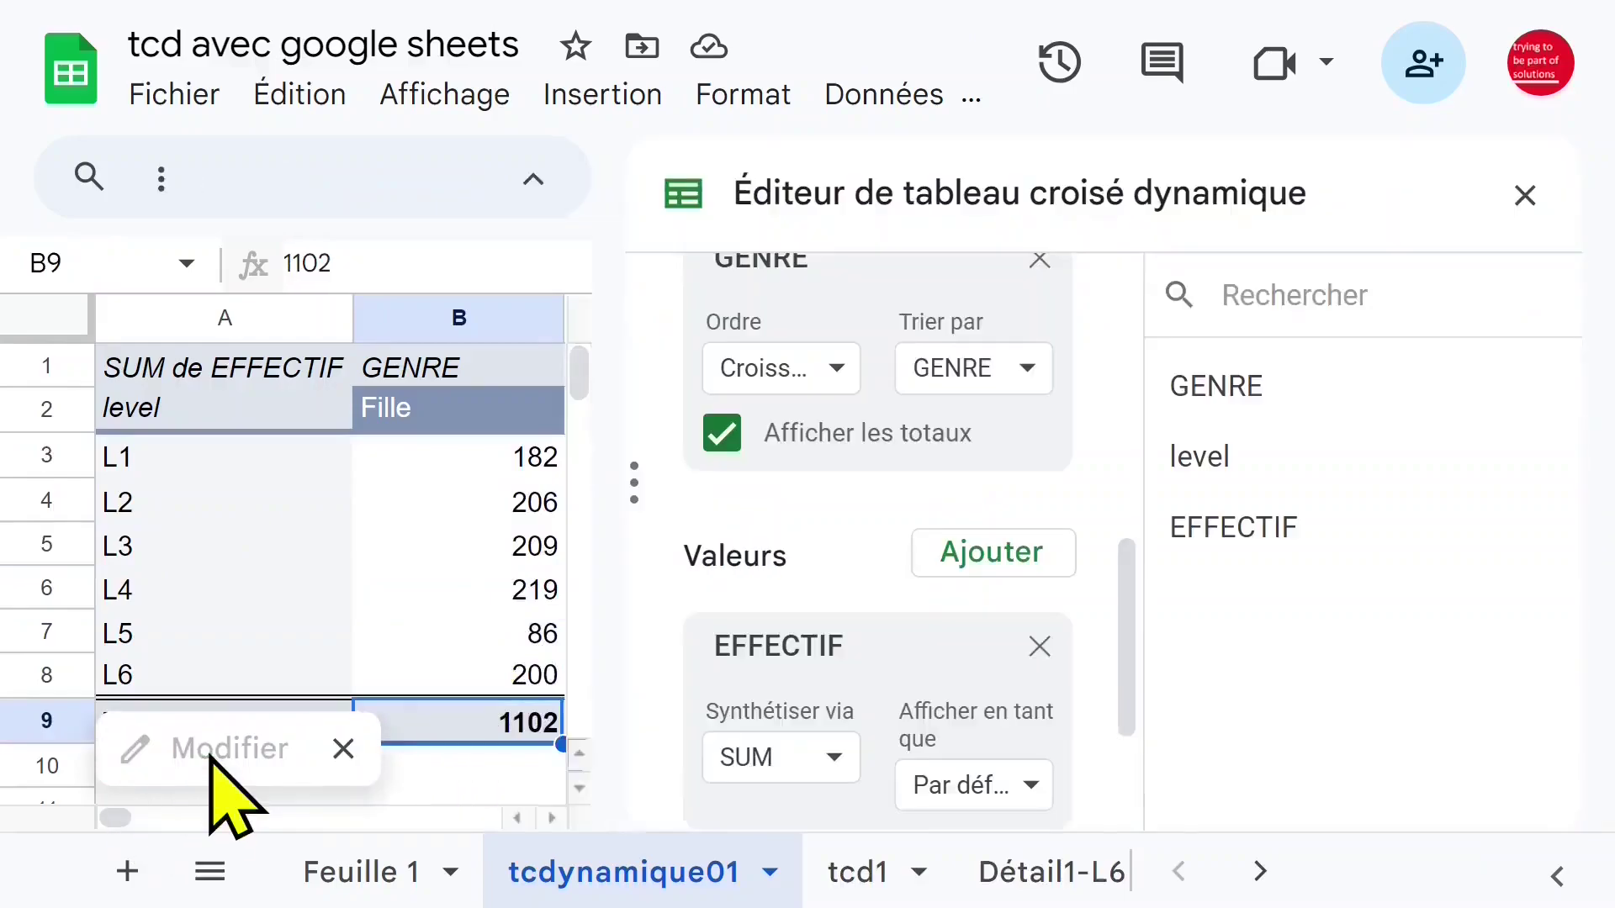
left_click_drag(1128, 595, 1126, 692)
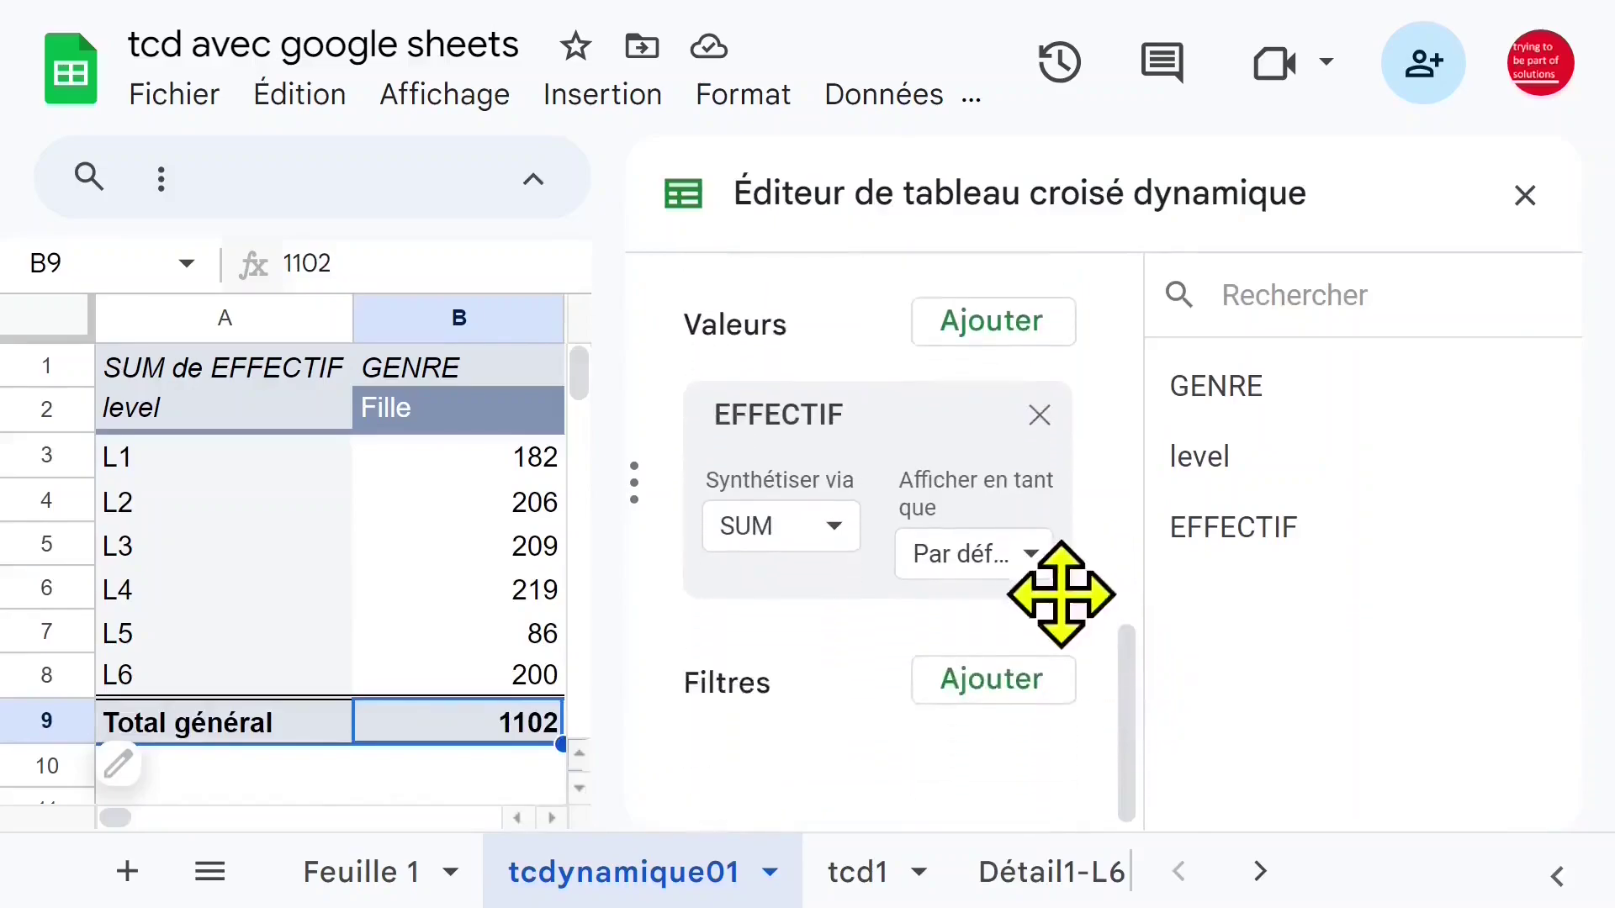
left_click(1030, 554)
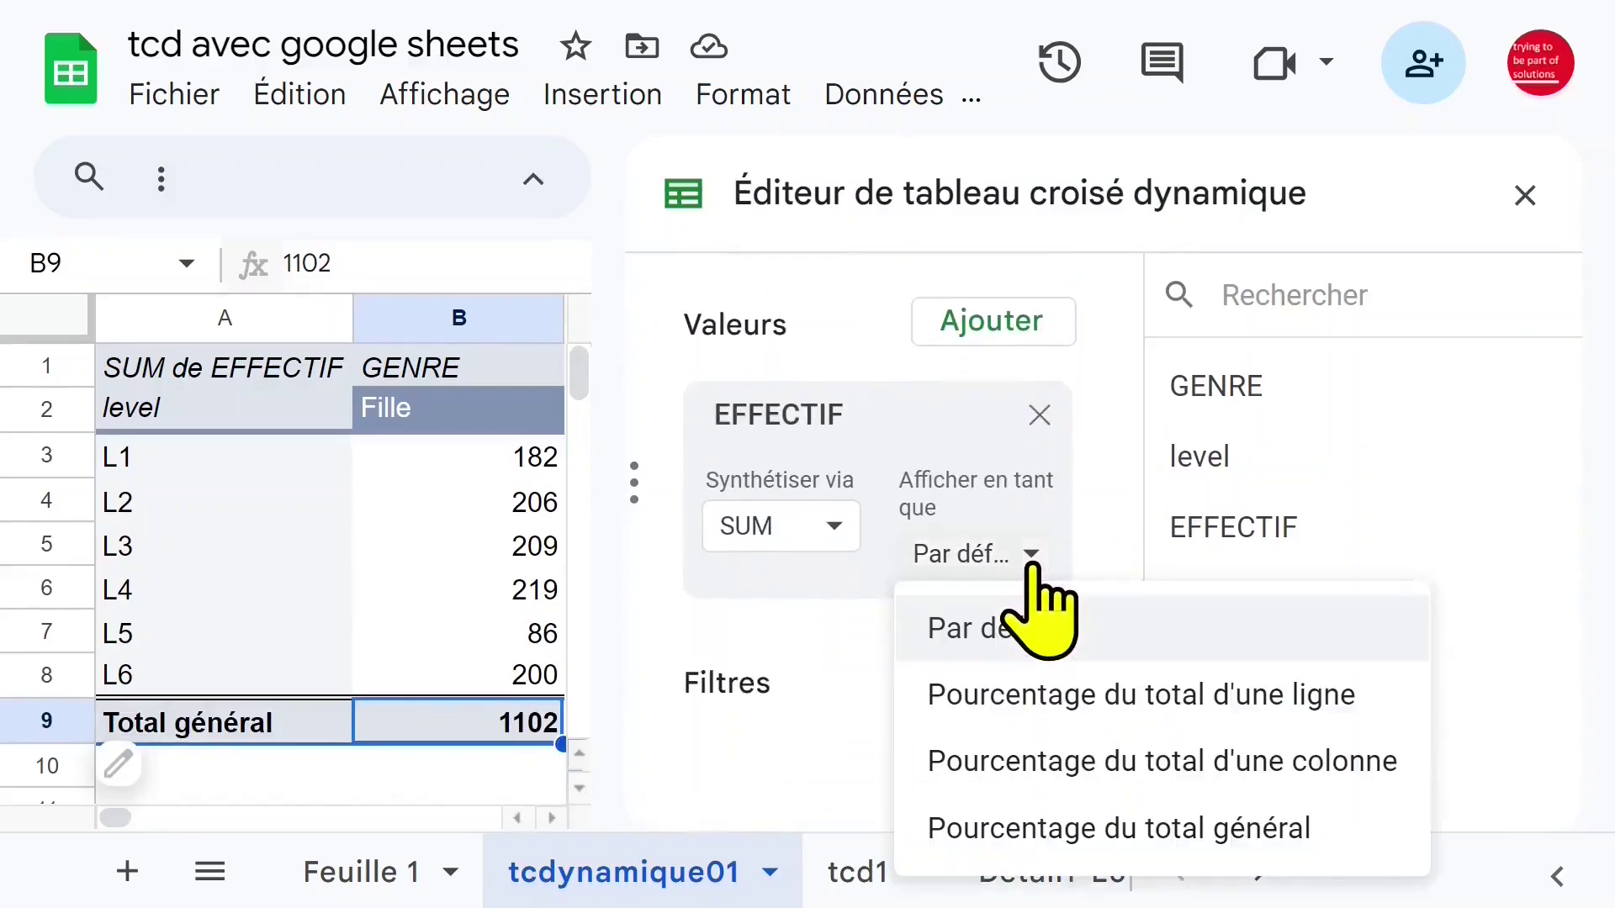
left_click(1051, 757)
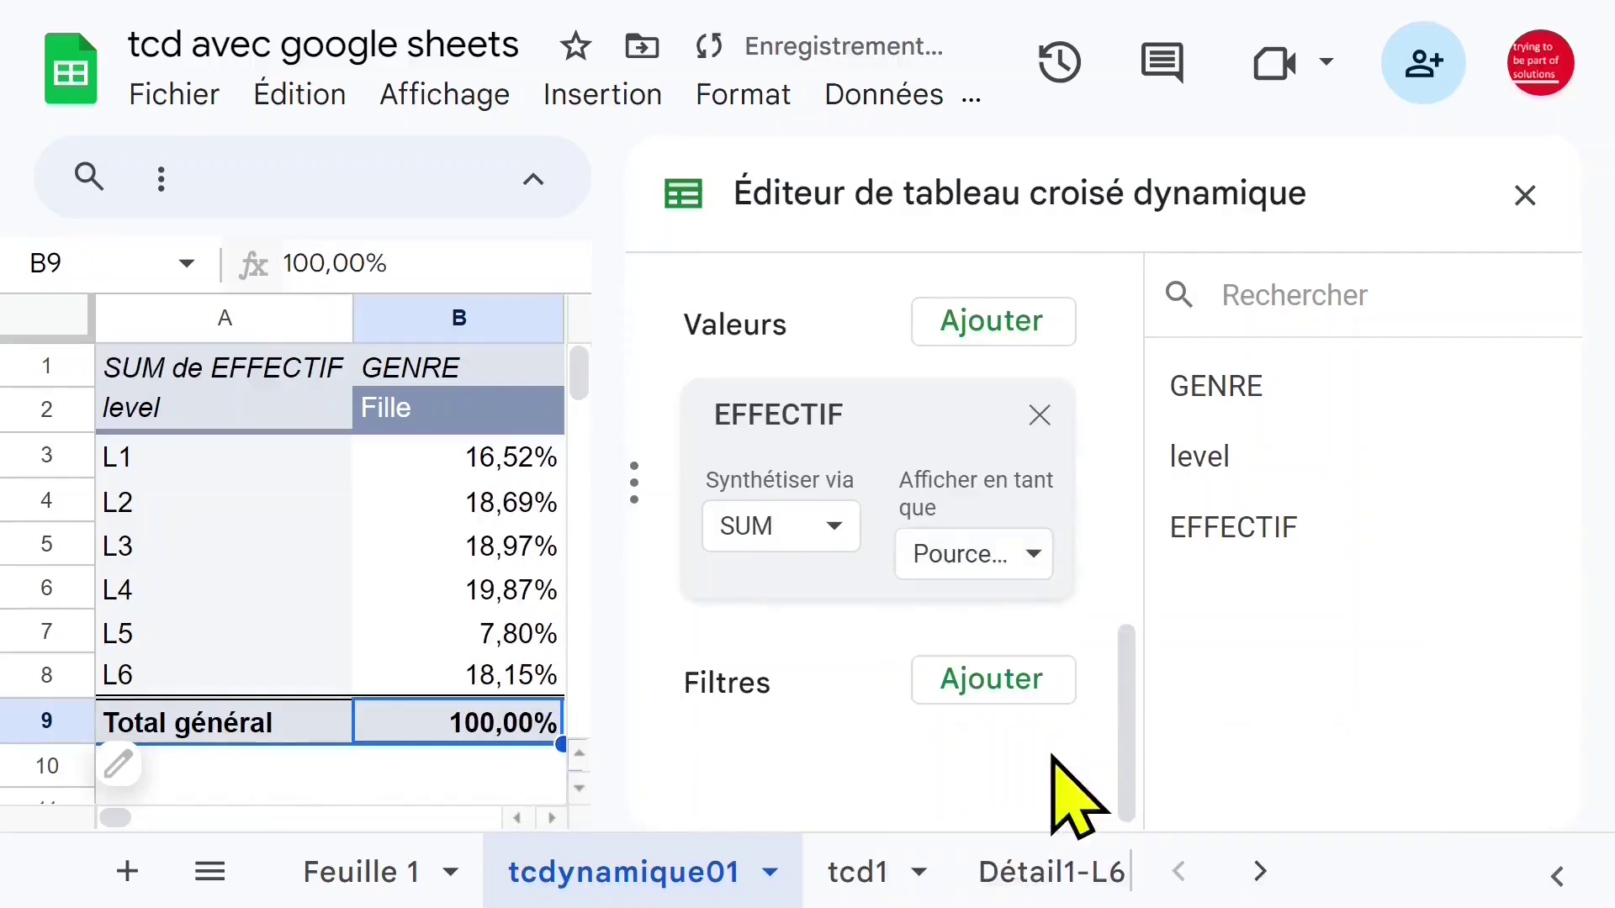
left_click(1525, 196)
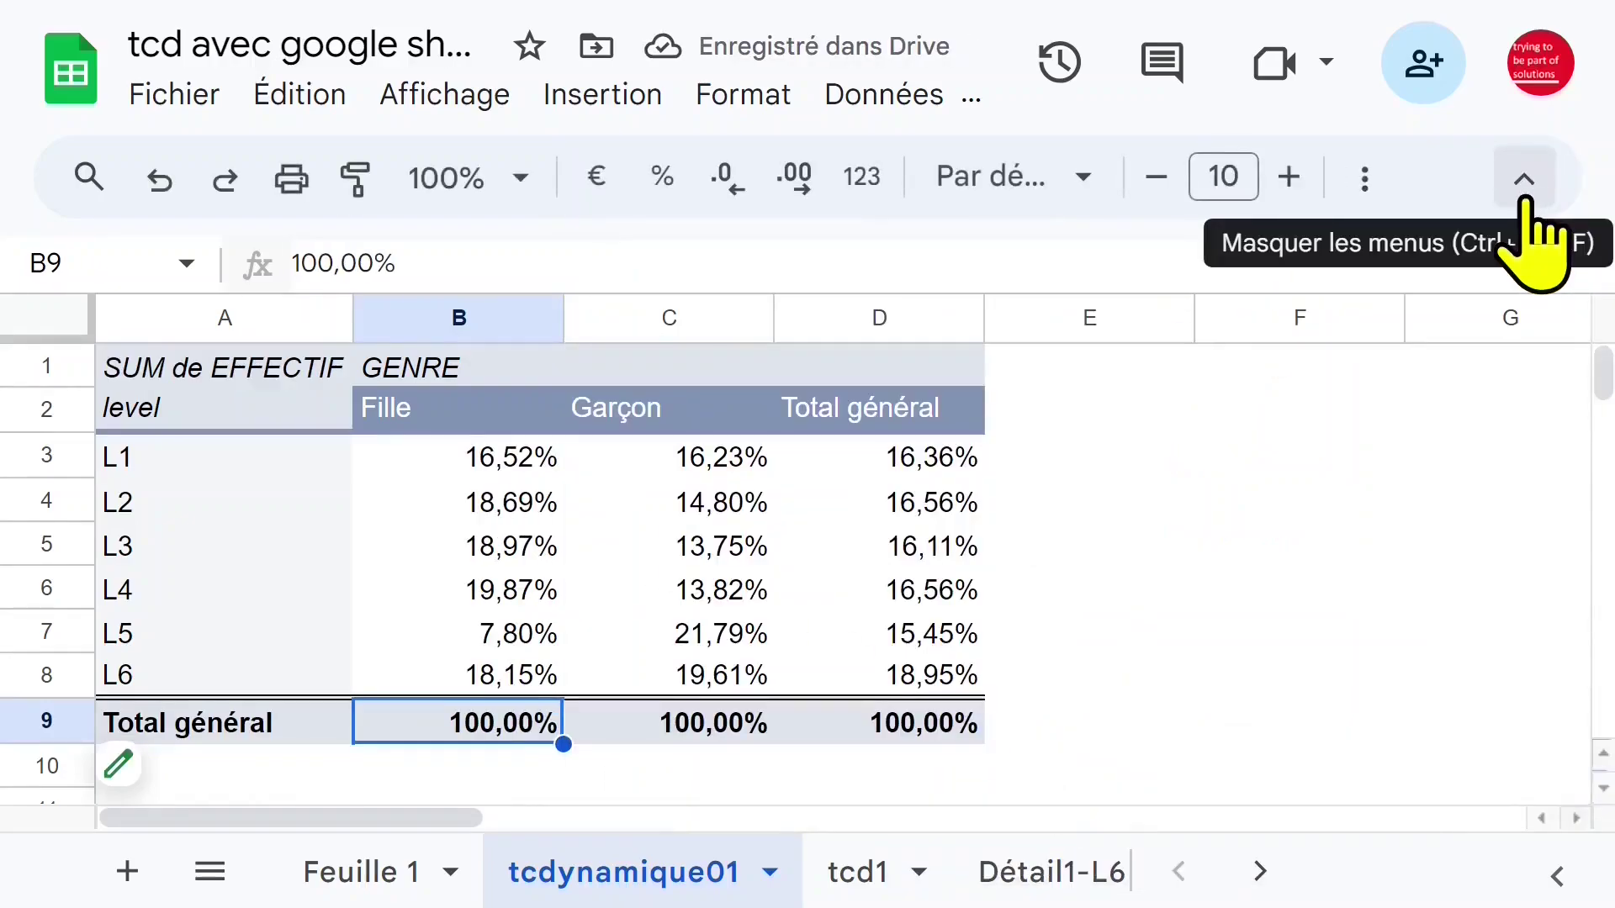
- Change the EFFECTIF value display to "Pourcentage du total d'une ligne" in the level by GENRE table
left_click(670, 545)
left_click(832, 504)
left_click(668, 503)
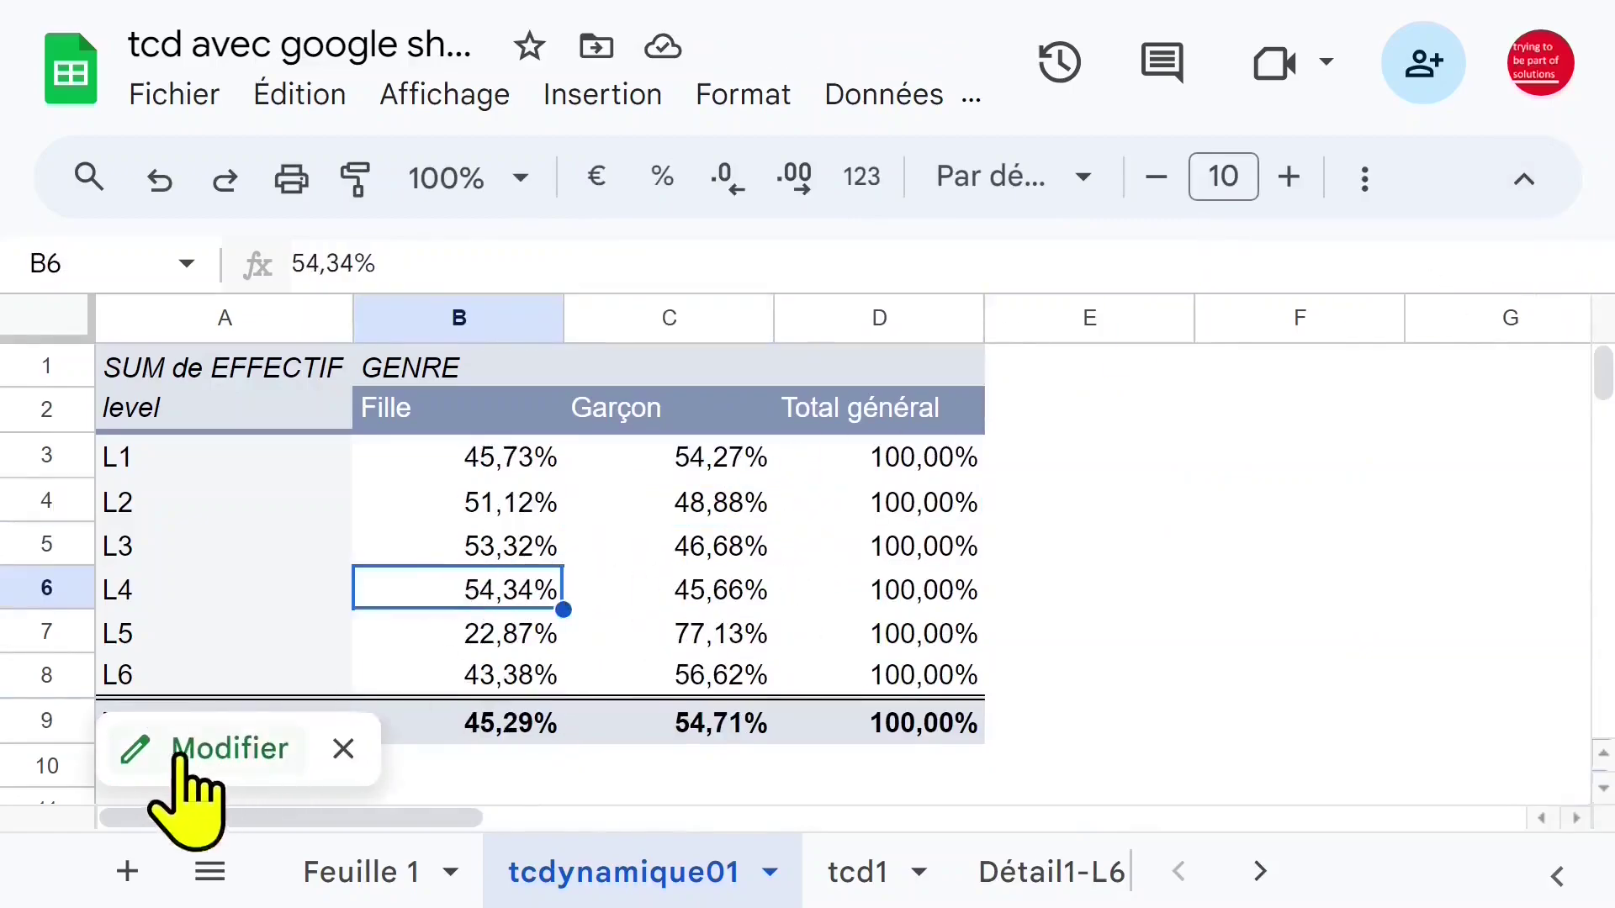
- Remove GENRE from the pivot table, move level from rows to columns, and review the resulting row
left_click(194, 744)
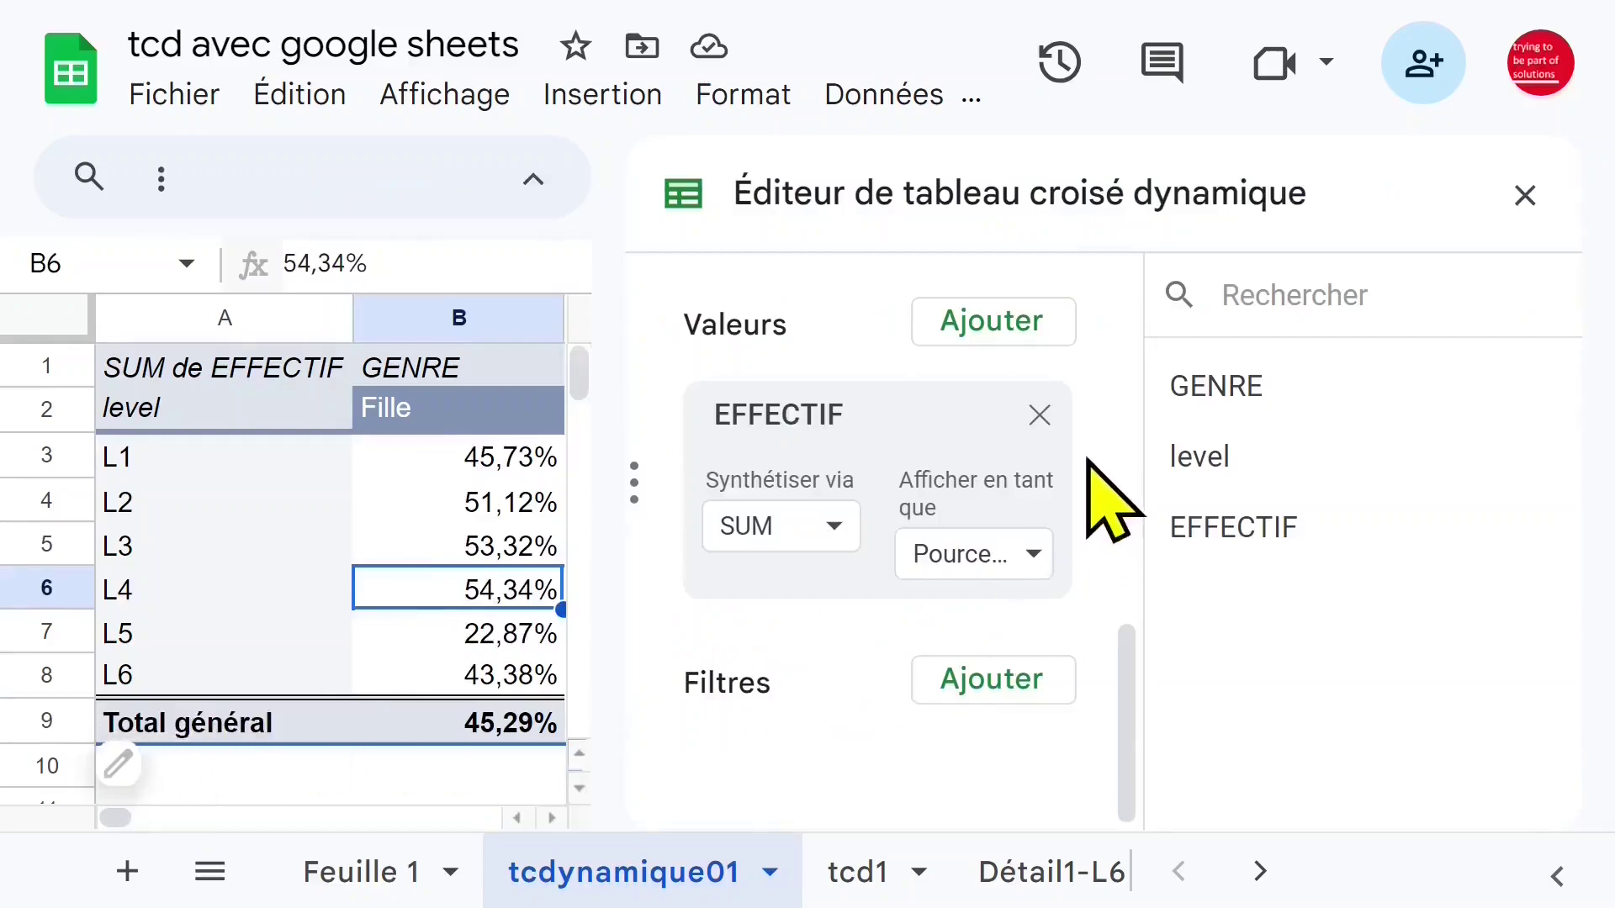
left_click_drag(1127, 642, 844, 604)
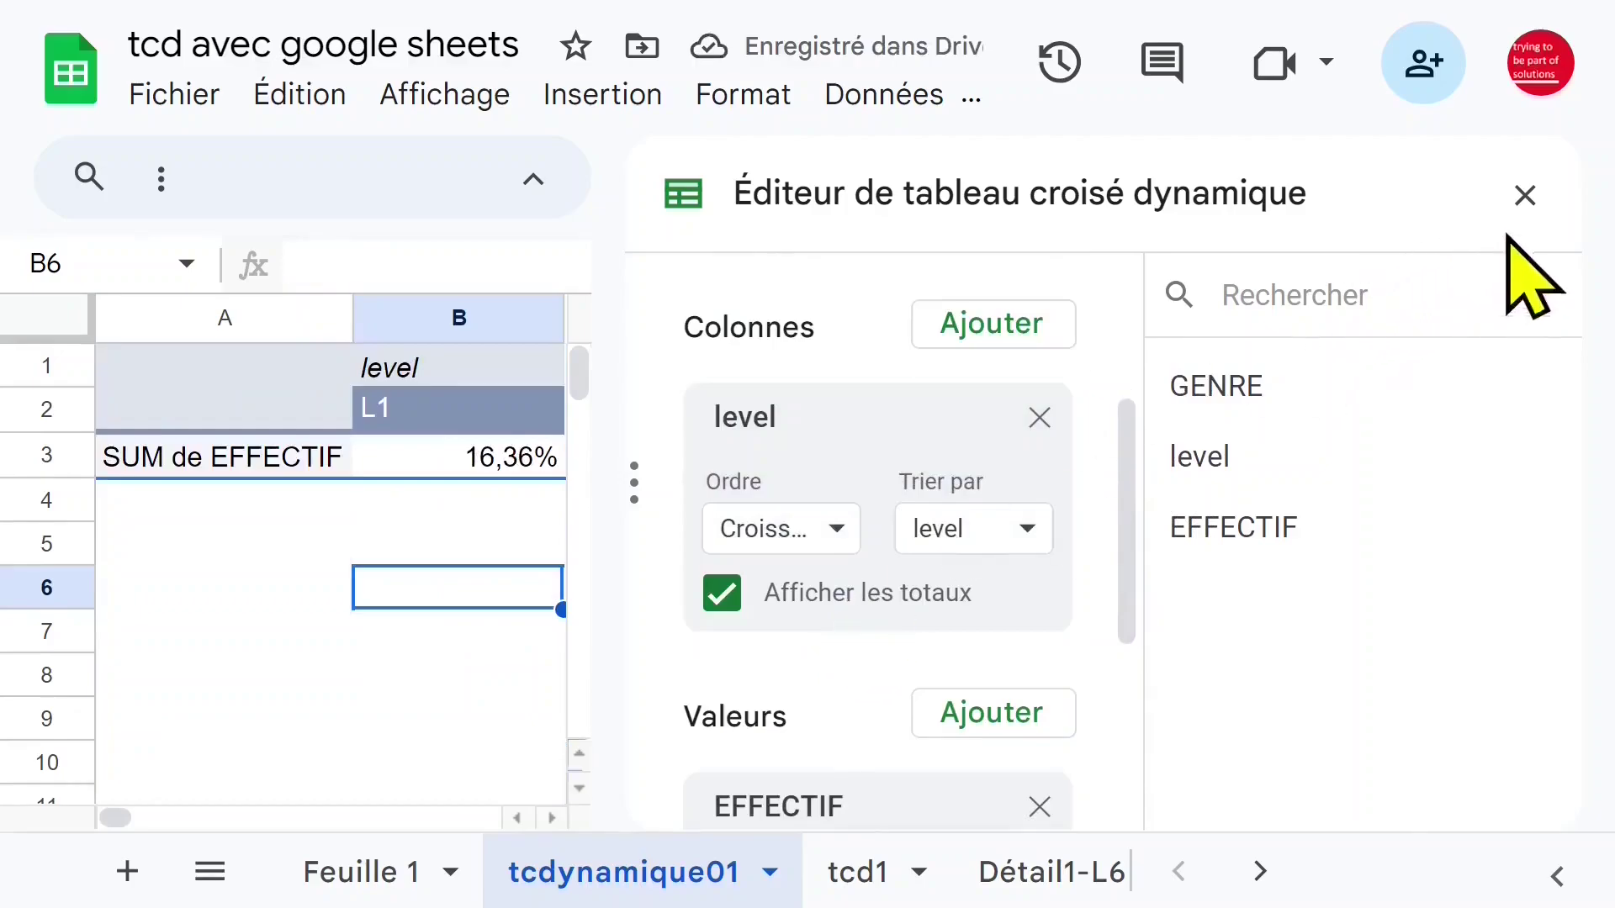
left_click(1525, 197)
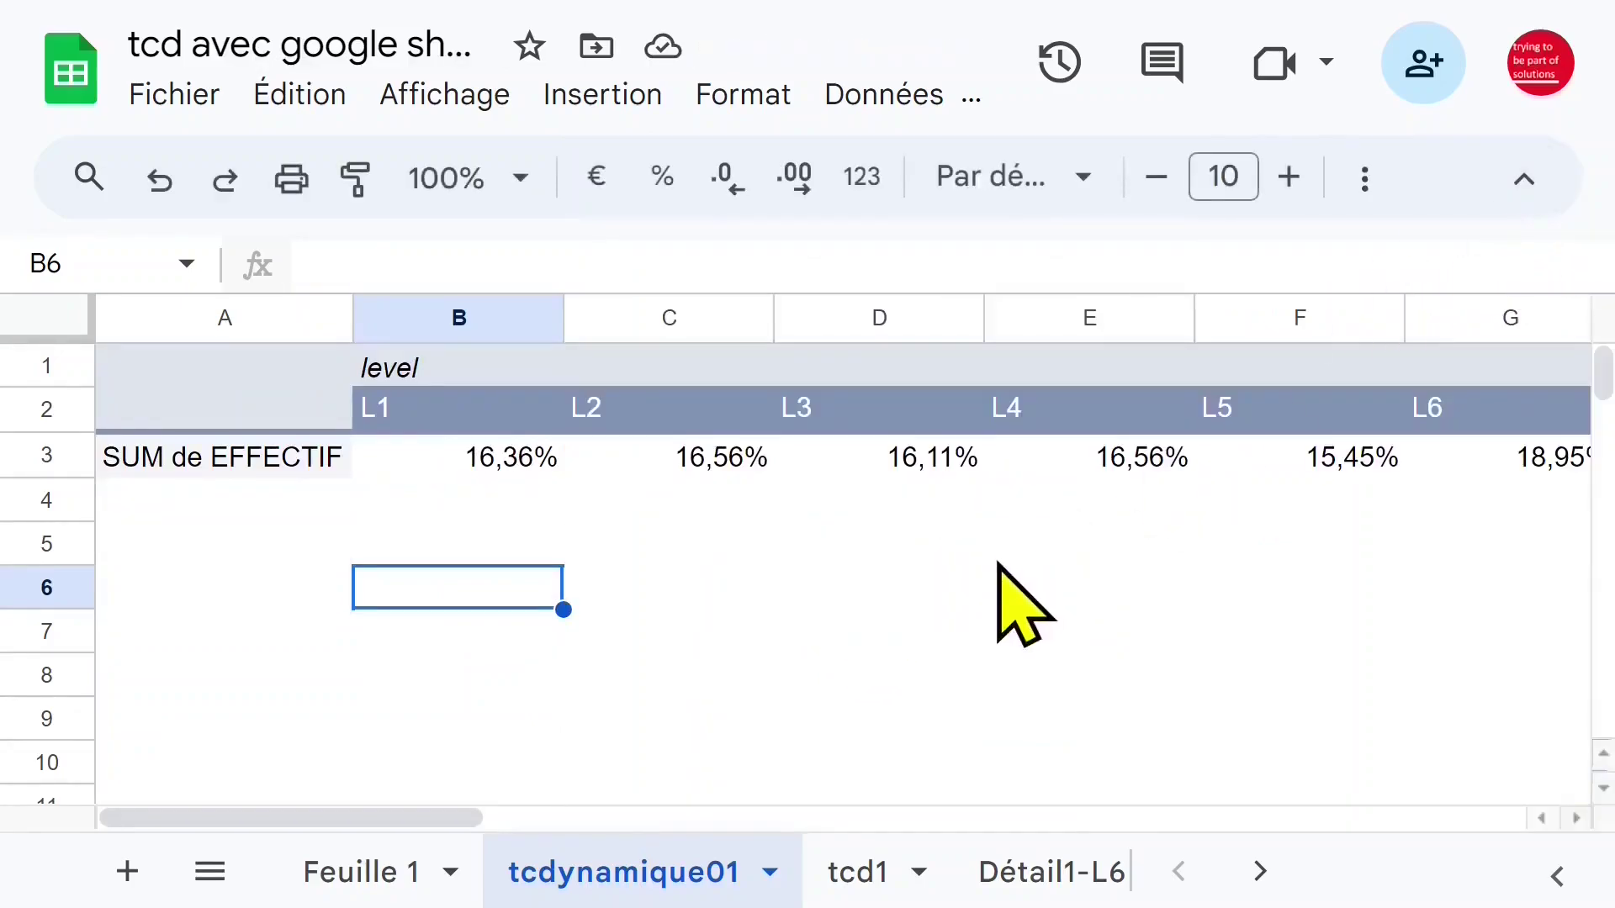
left_click(665, 823)
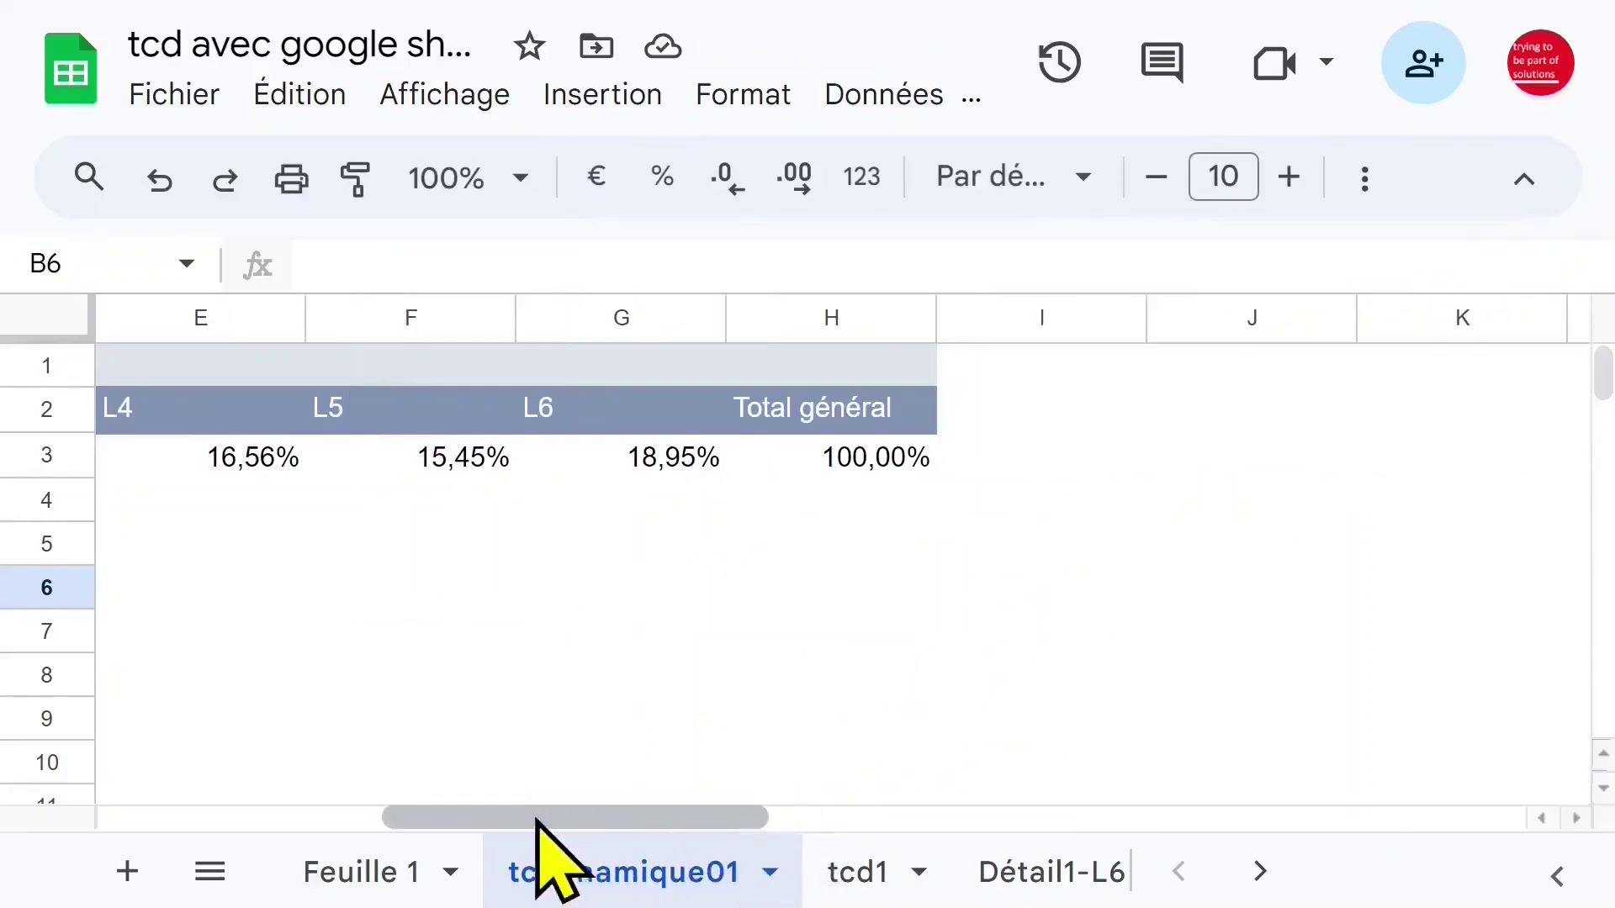
left_click(341, 821)
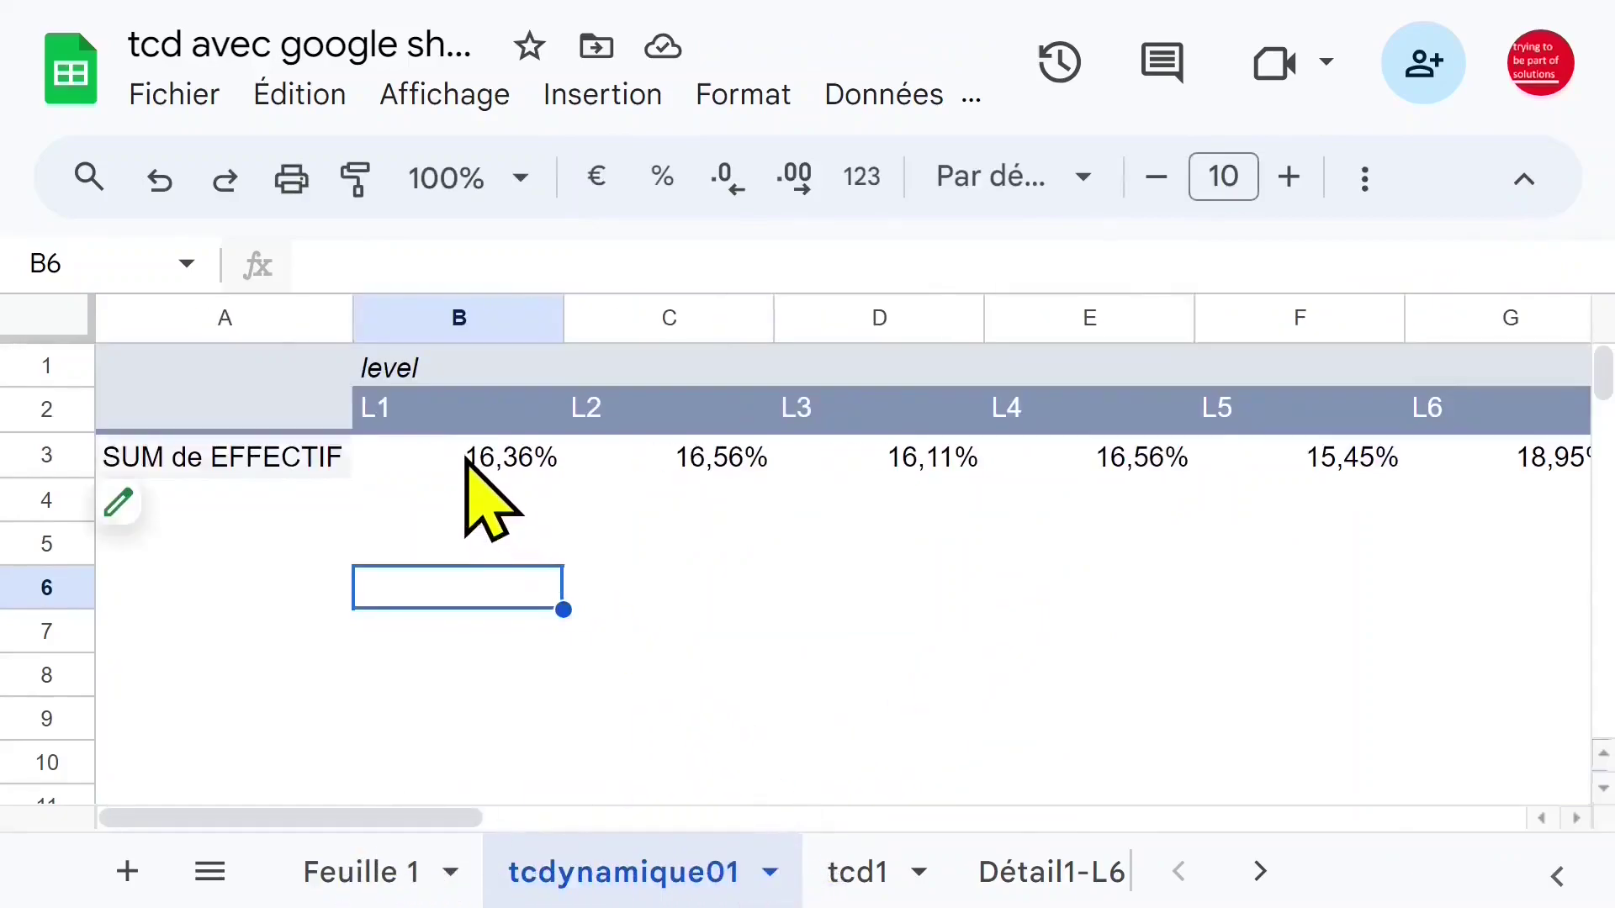
left_click(466, 458)
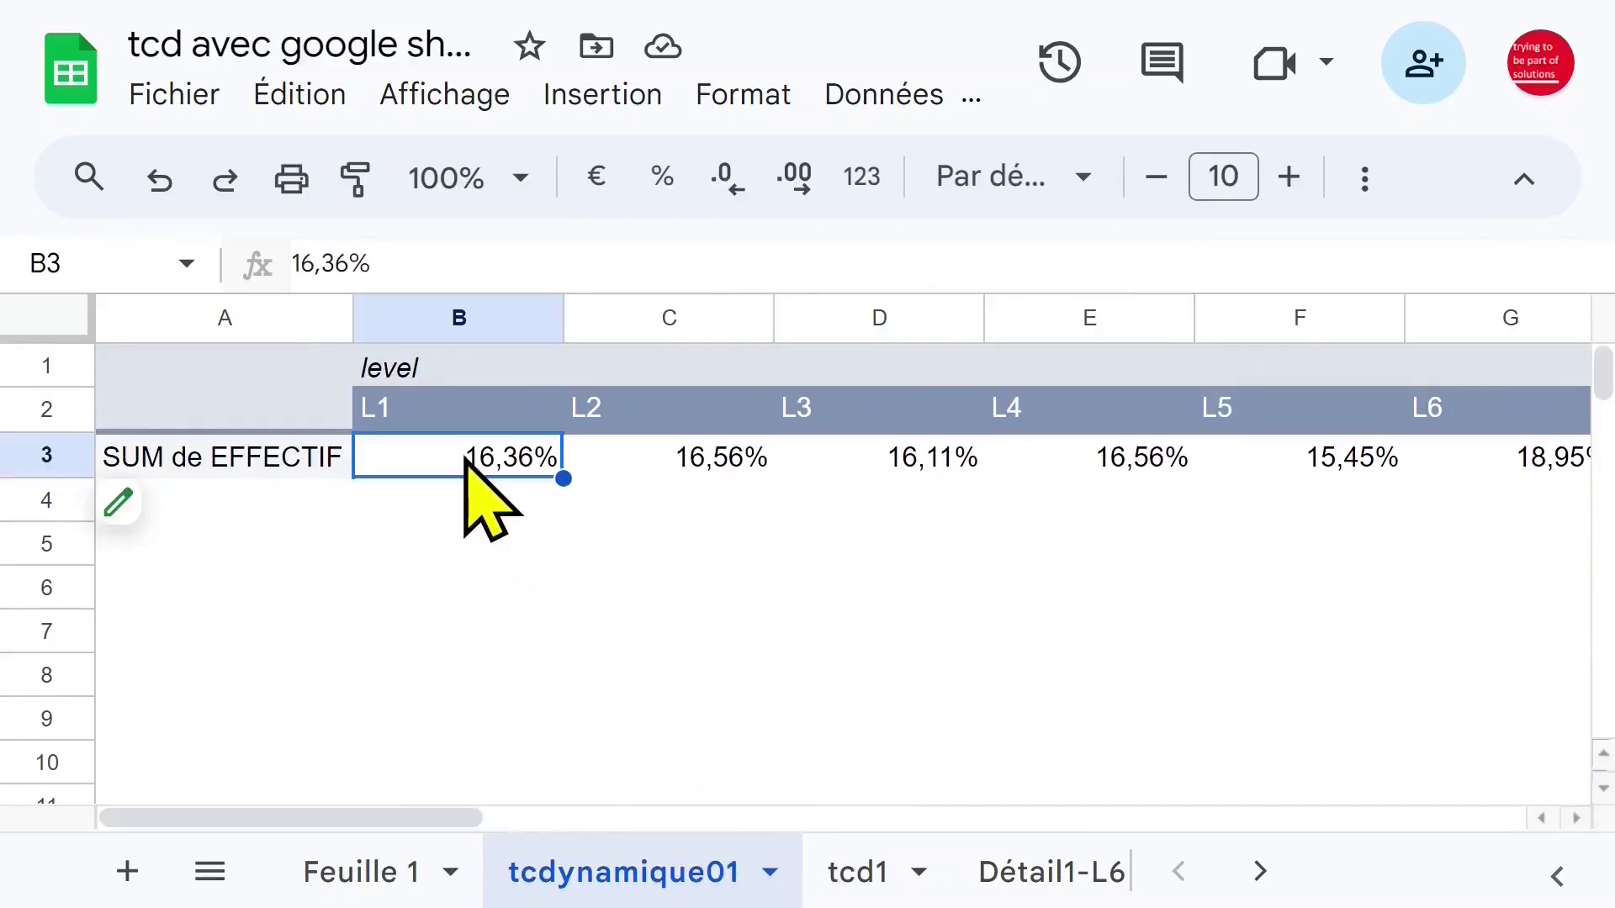
- Move the level field from columns back to rows and close the pivot table editor
left_click(172, 519)
left_click_drag(1127, 471, 1127, 370)
left_click_drag(862, 639, 807, 532)
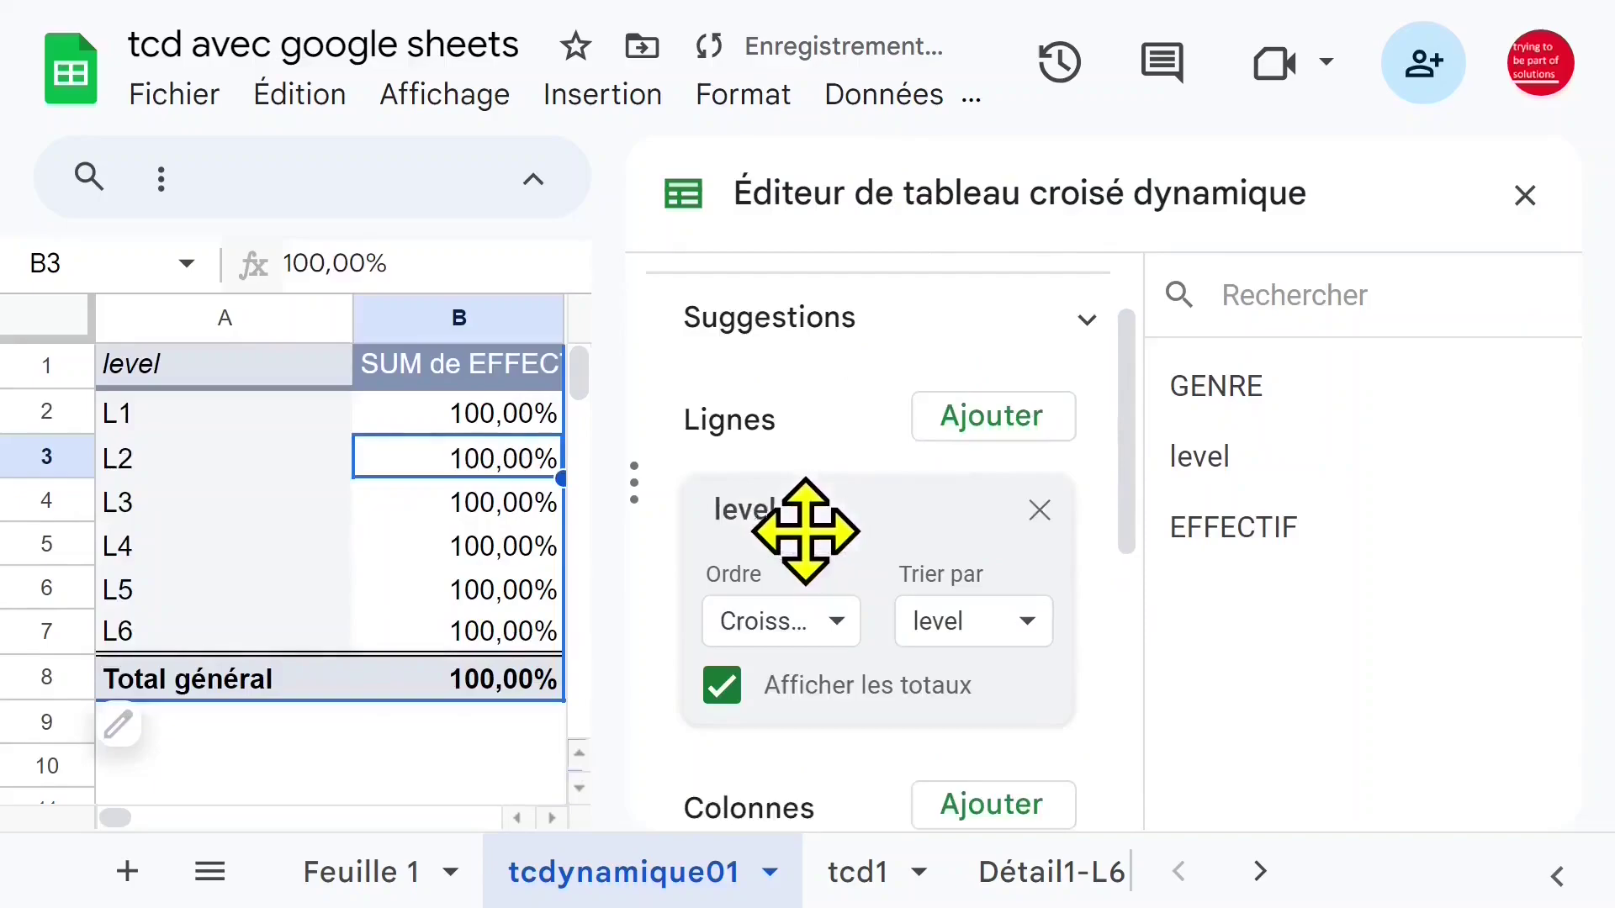
left_click_drag(1127, 383, 1130, 296)
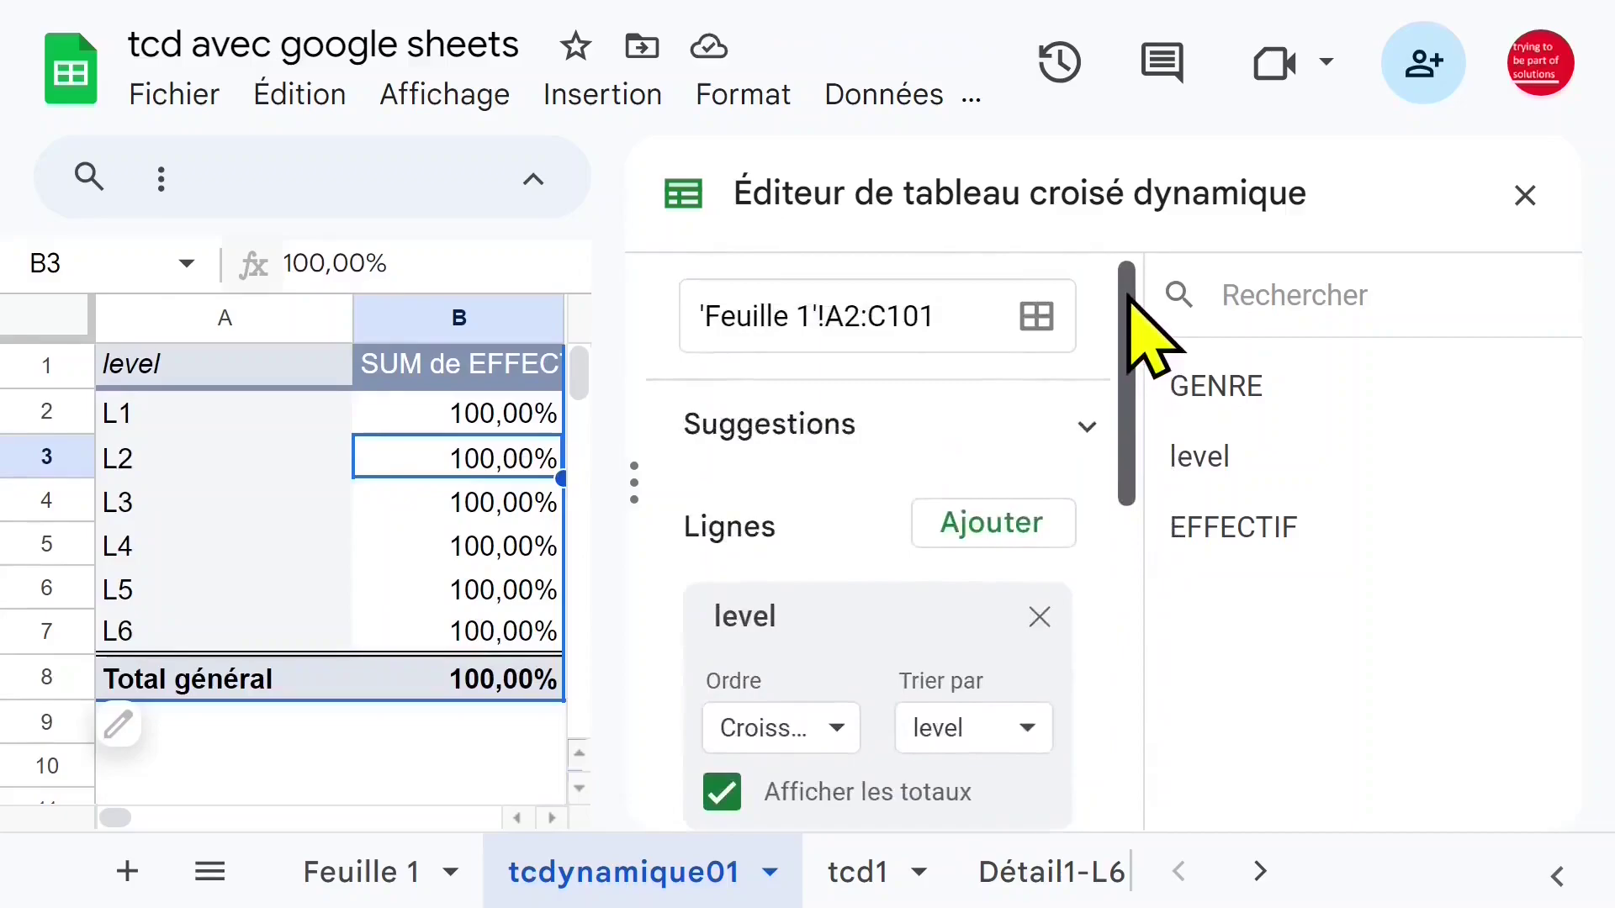
left_click(1524, 195)
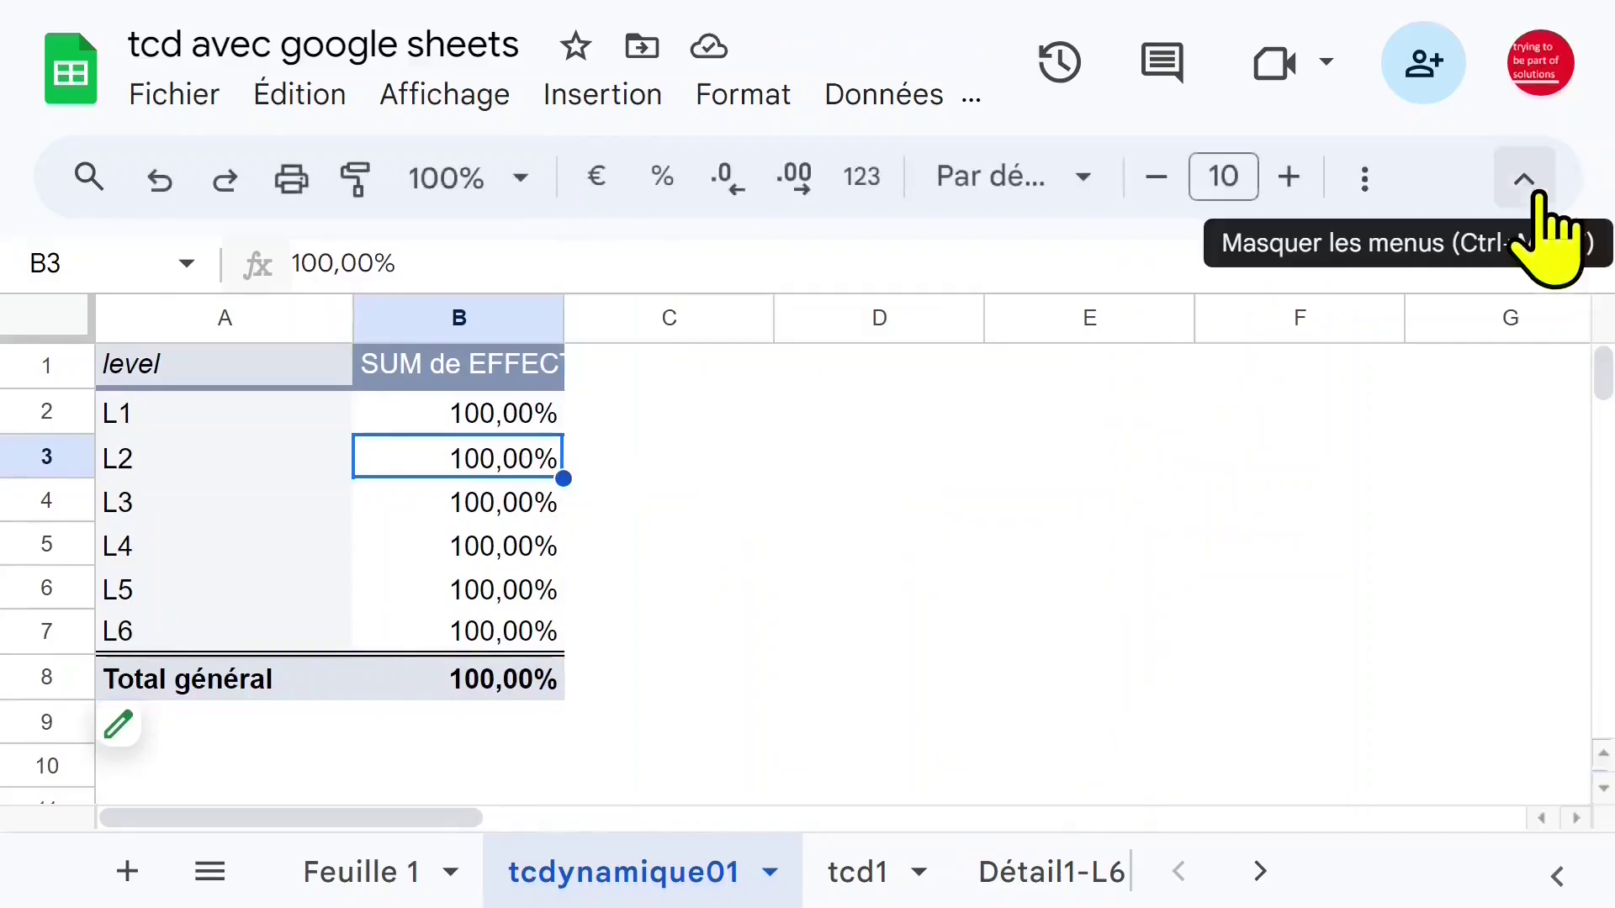
left_click(490, 412)
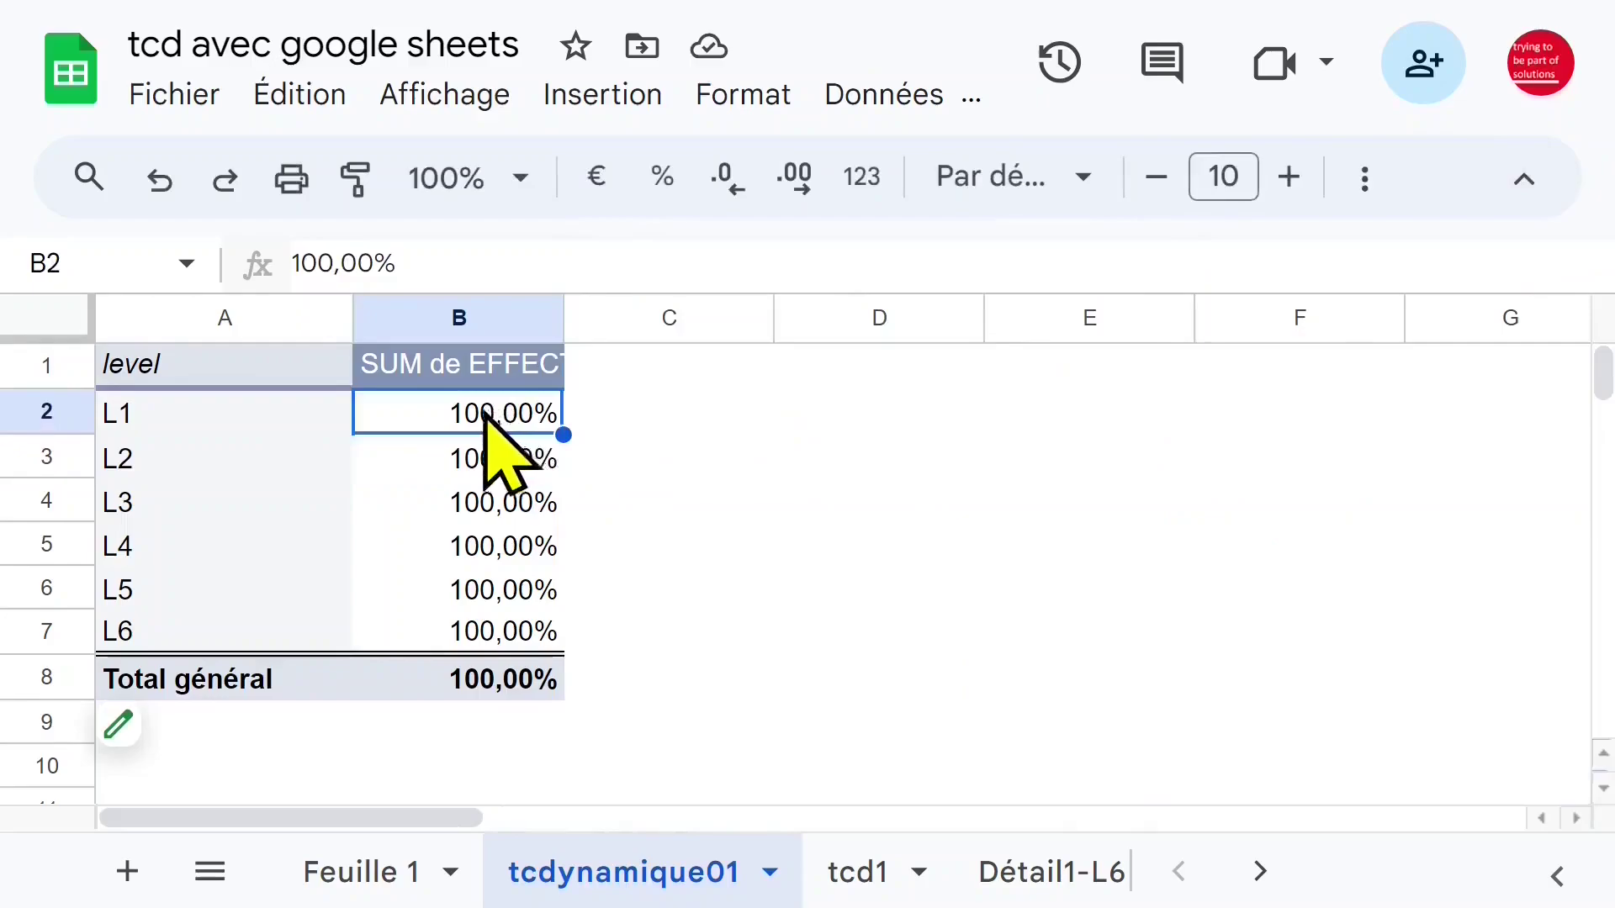
- Reset the EFFECTIF value display in the pivot table to "Par défaut"
left_click(147, 733)
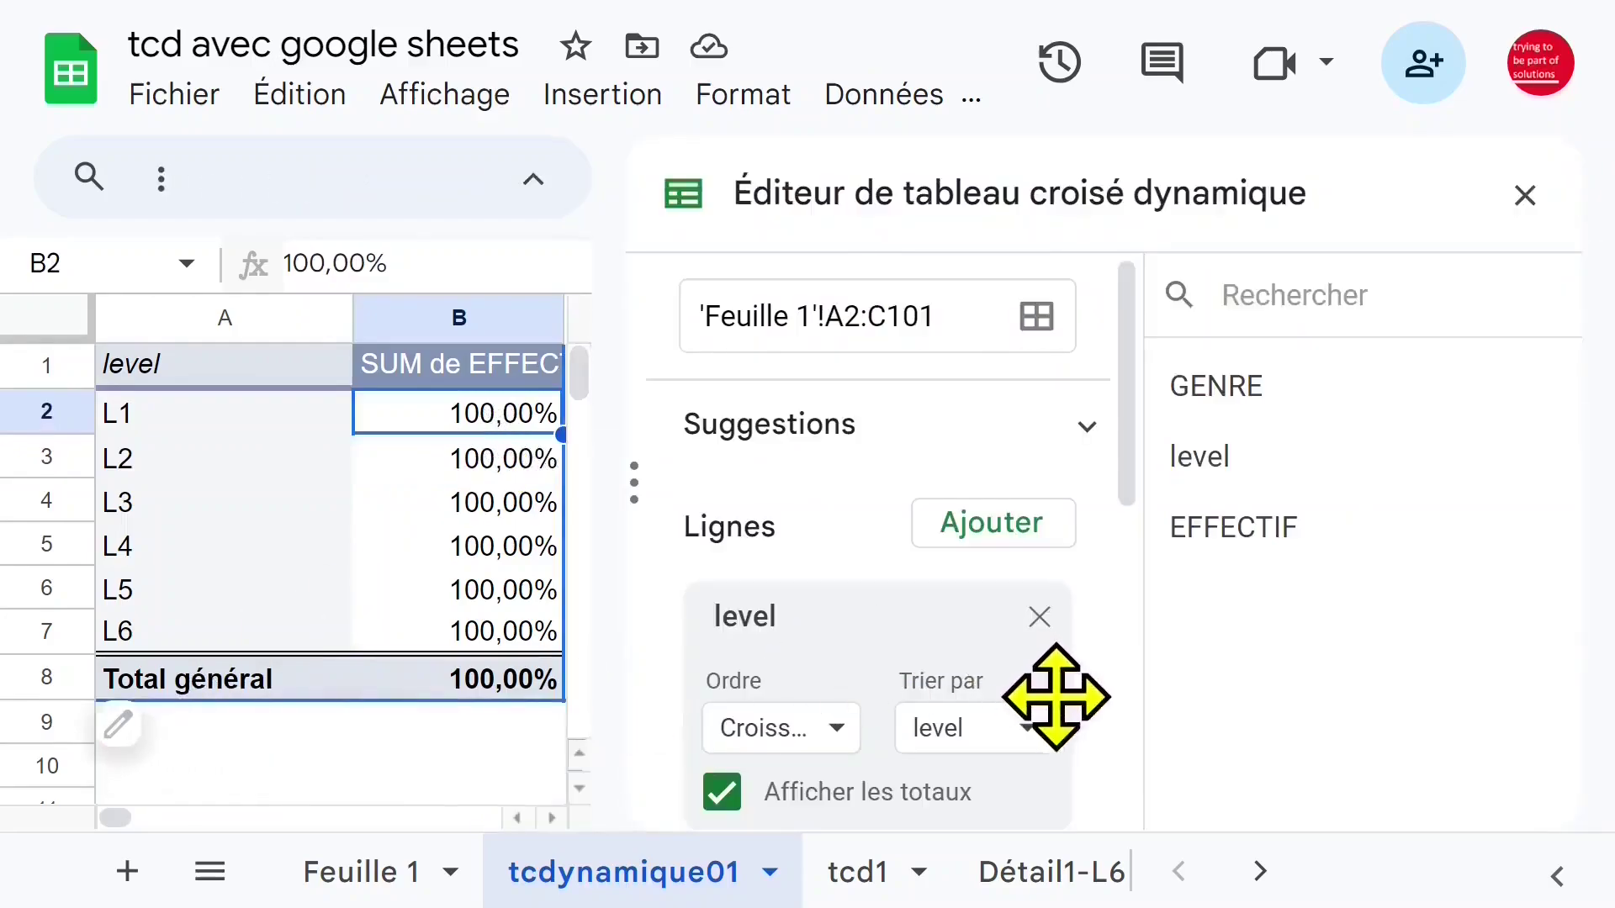
left_click_drag(1127, 448, 1128, 684)
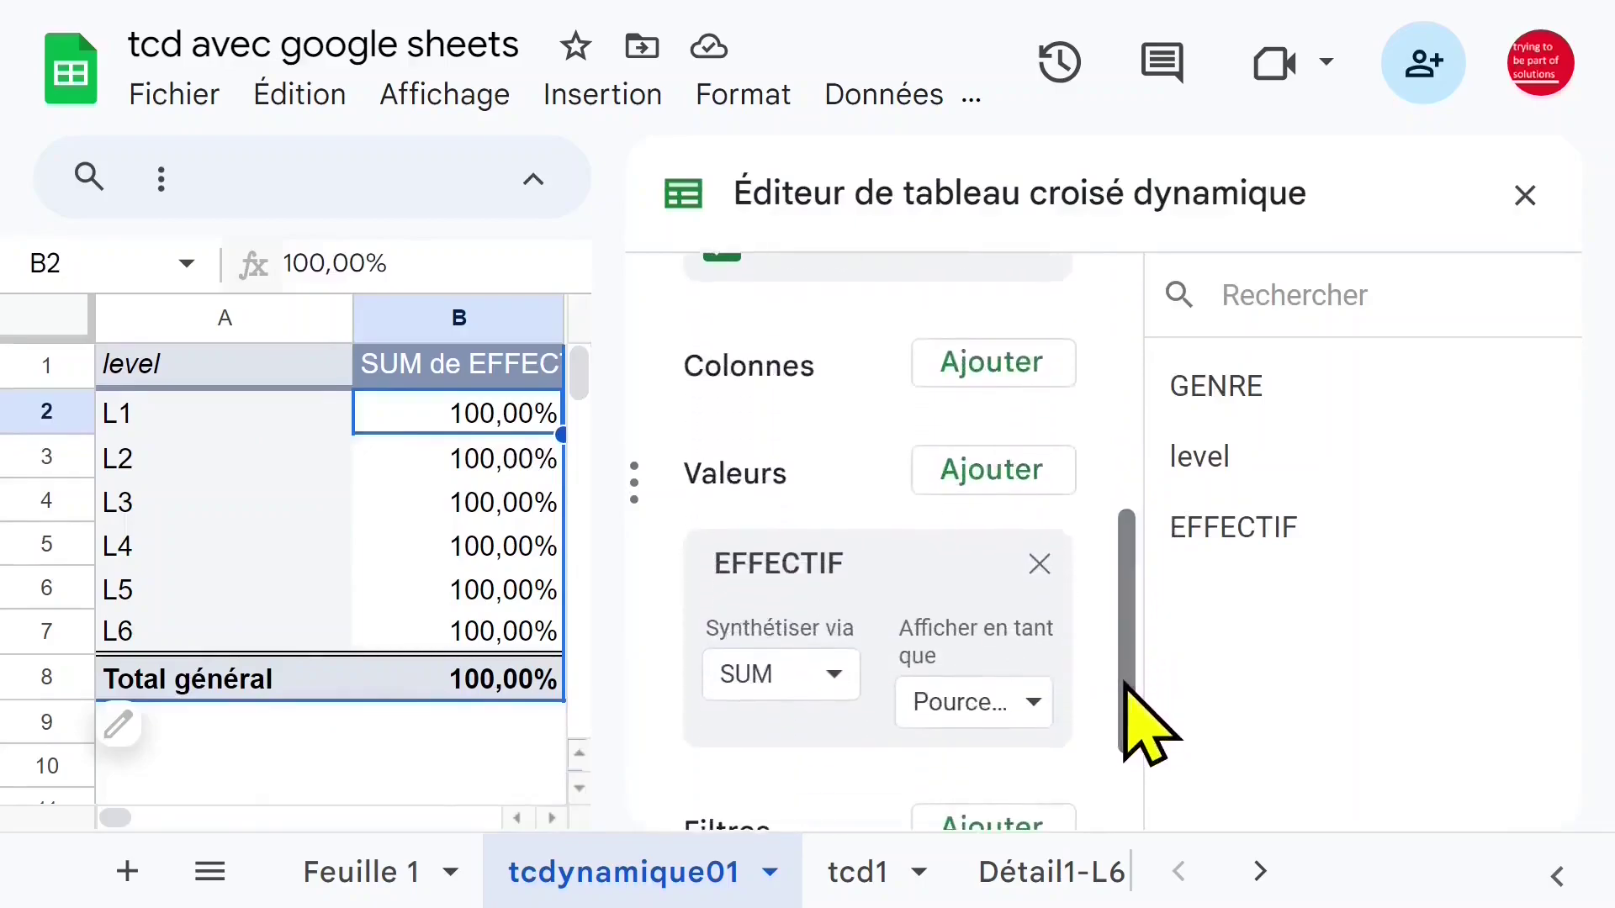
left_click(1043, 725)
left_click(1039, 439)
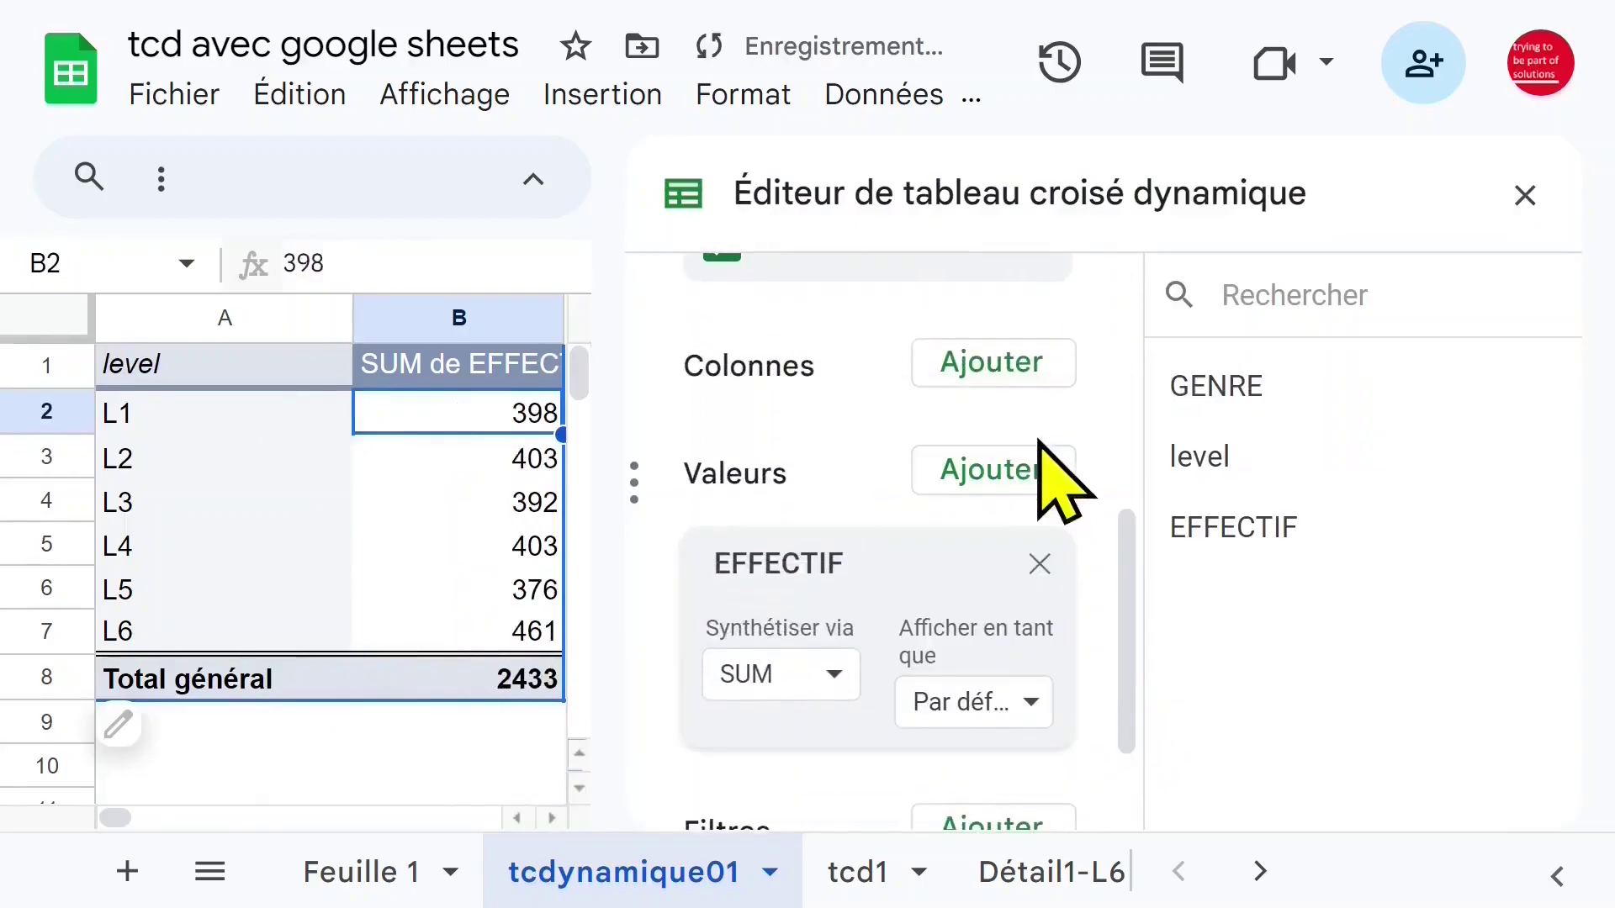
left_click(498, 520)
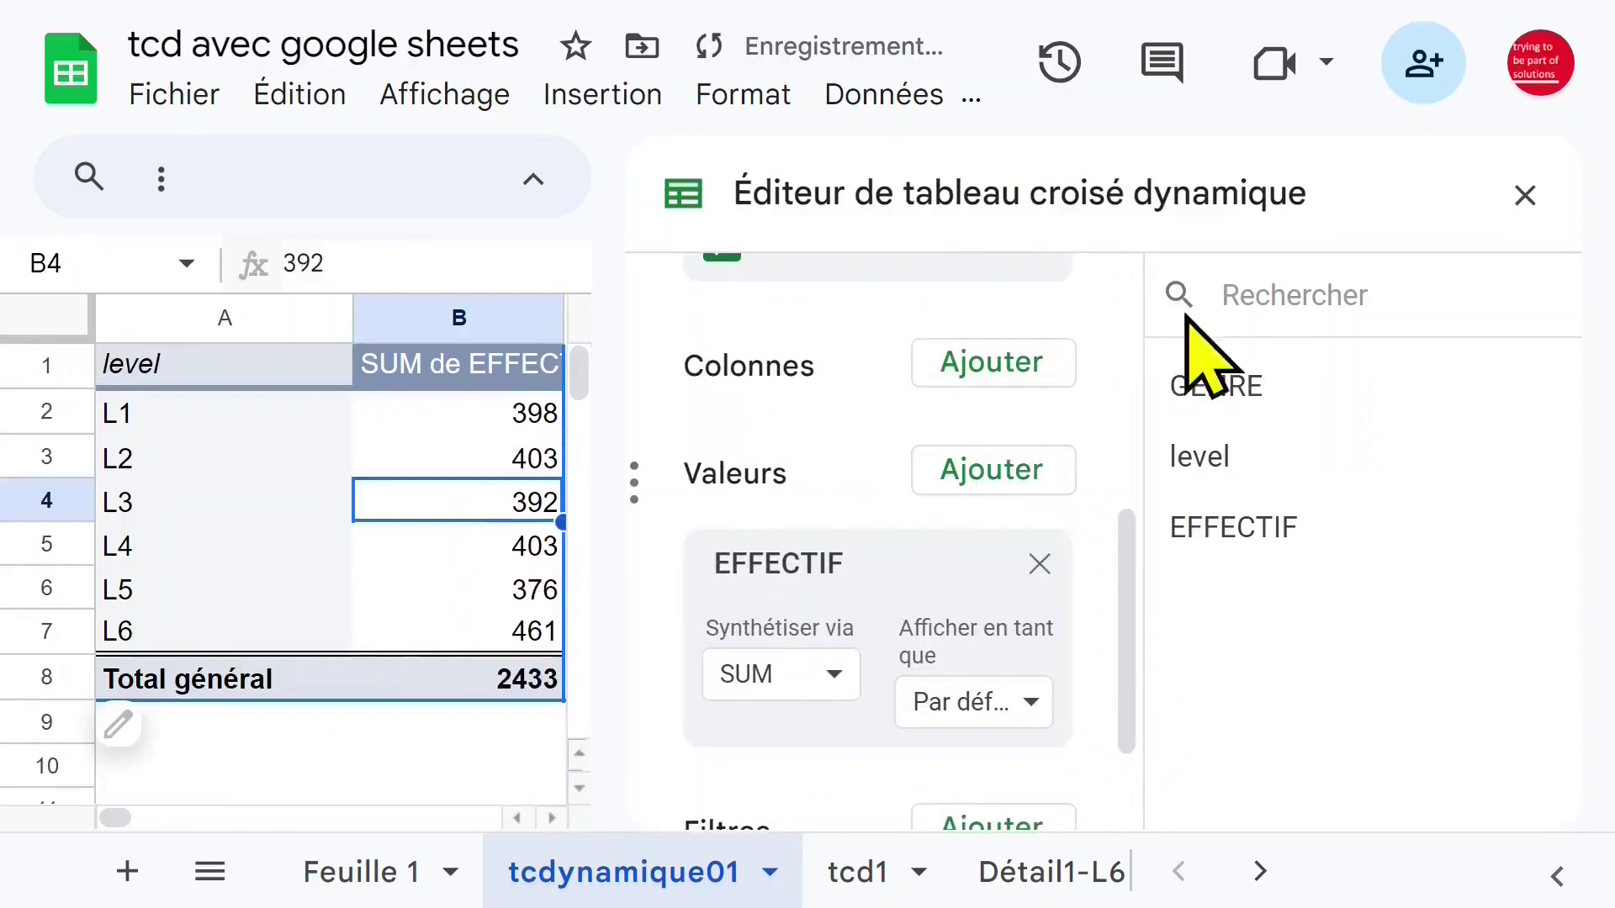
- Close the pivot table editor and auto-fit column B to the full SUM de EFFECTIF header
left_click(1525, 197)
key("Up")
key("Up")
left_click(704, 408)
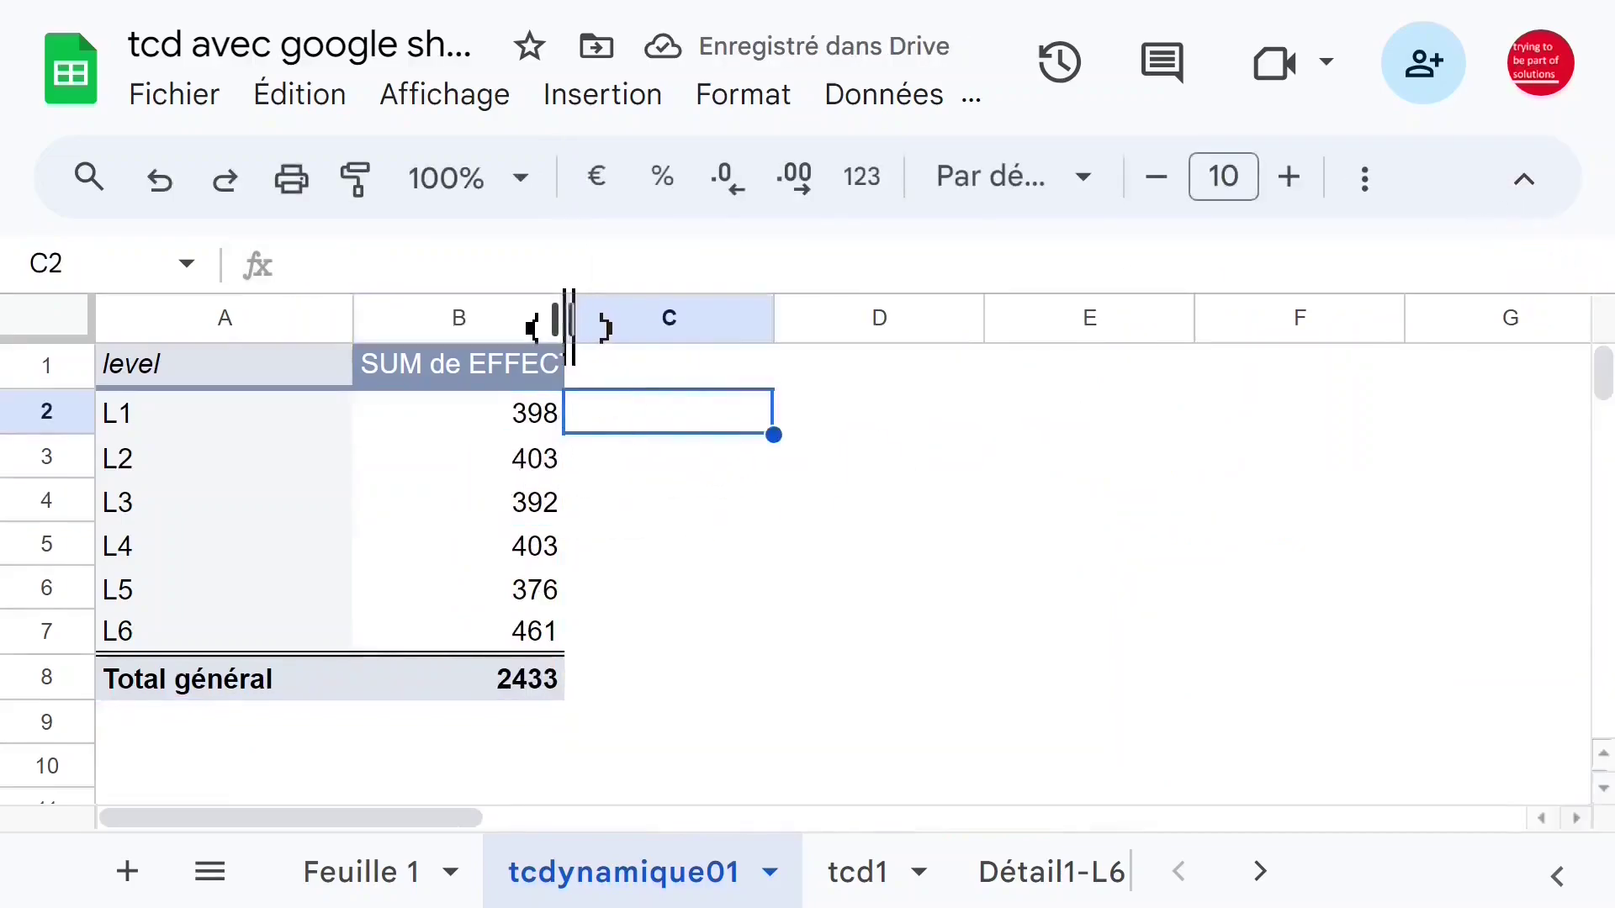
double_click(566, 324)
key("Left")
- Examine the EFFECTIF sums for each level in the pivot table, including the grand total
left_click(470, 543)
key("Up")
key("Up")
key("Up")
left_click(184, 427)
left_click(516, 405)
left_click(336, 462)
left_click(471, 505)
left_click_drag(433, 421, 483, 683)
left_click(465, 506)
left_click(461, 585)
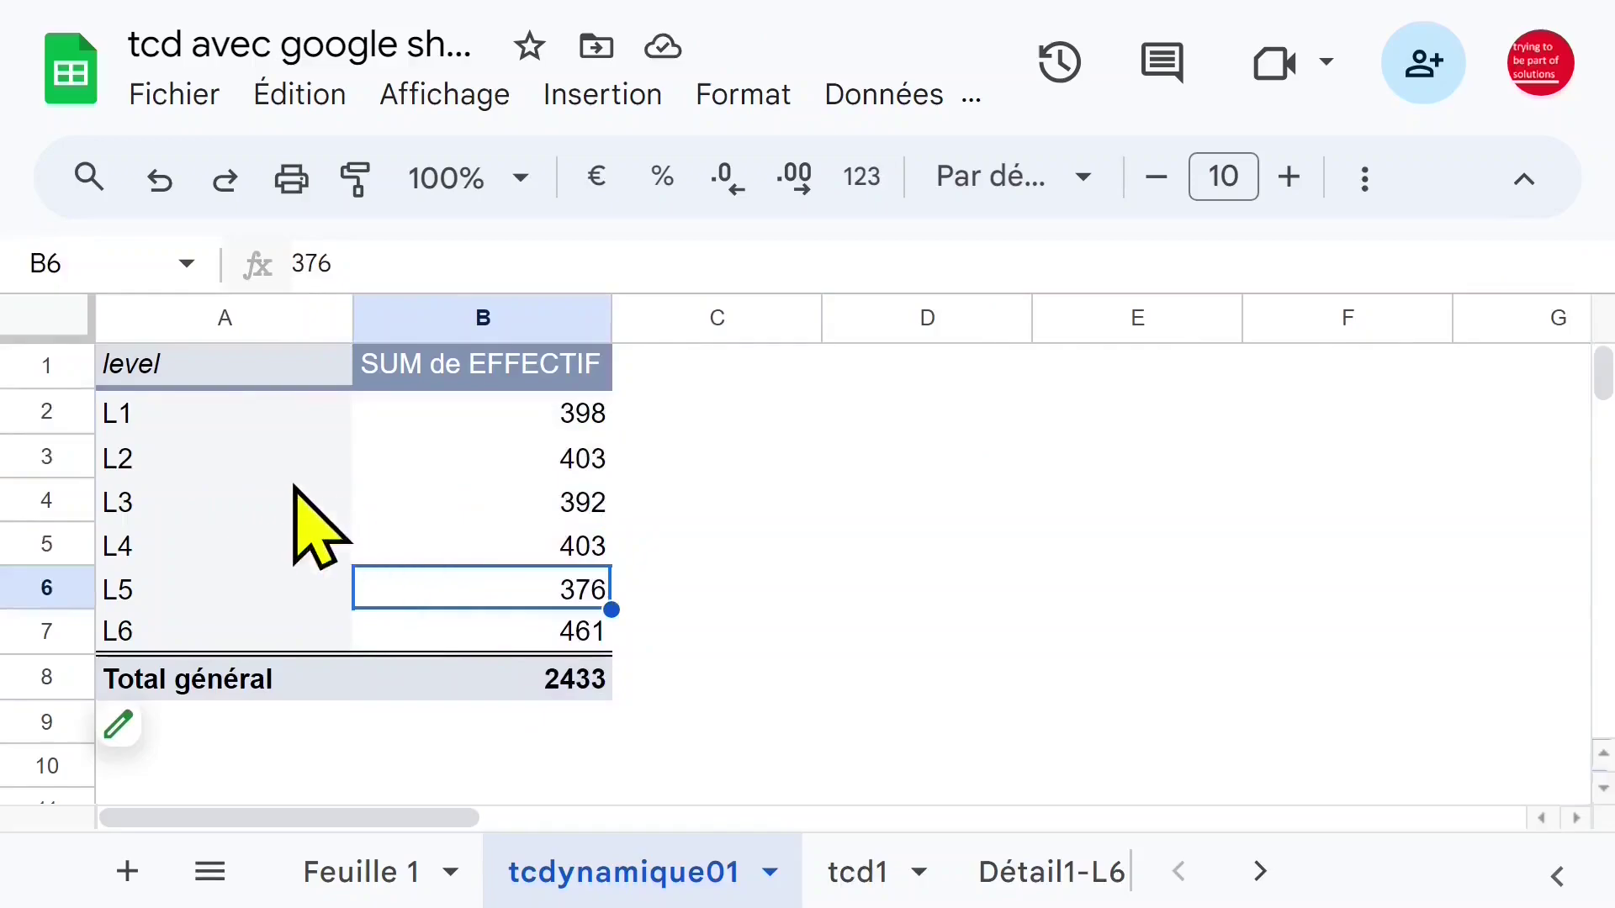
- Add GENRE to the pivot table rows, place it above level, and close the pivot table editor
left_click(256, 462)
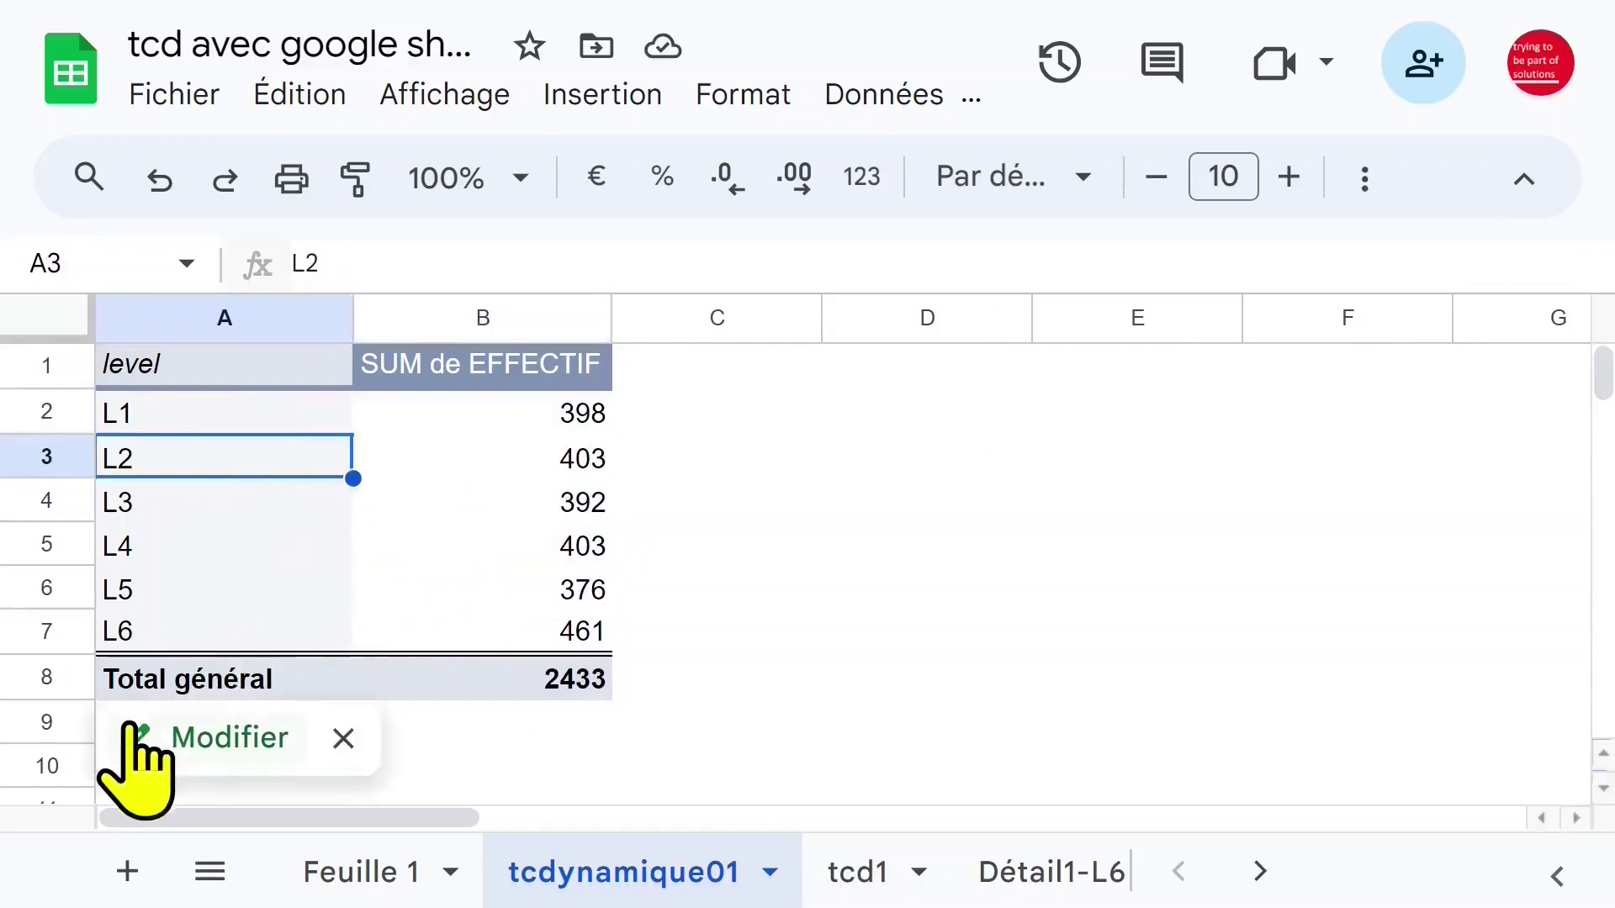
left_click(128, 729)
left_click_drag(1125, 612, 1144, 404)
left_click(988, 424)
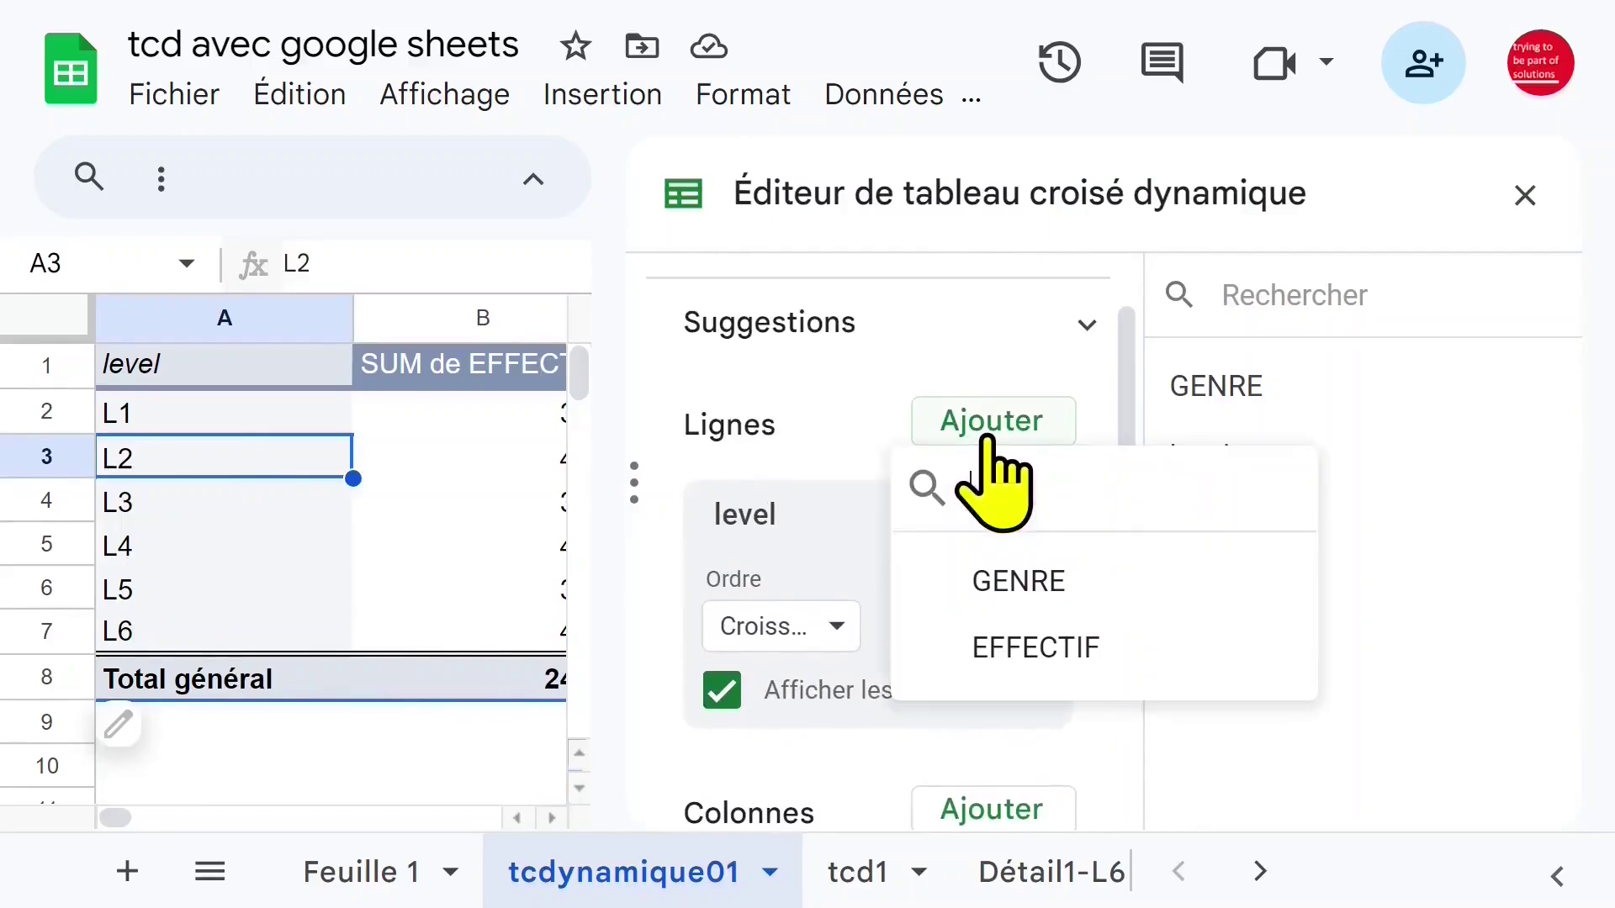
left_click(1024, 589)
scroll(1001, 618, "up", 3)
left_click_drag(827, 685, 869, 361)
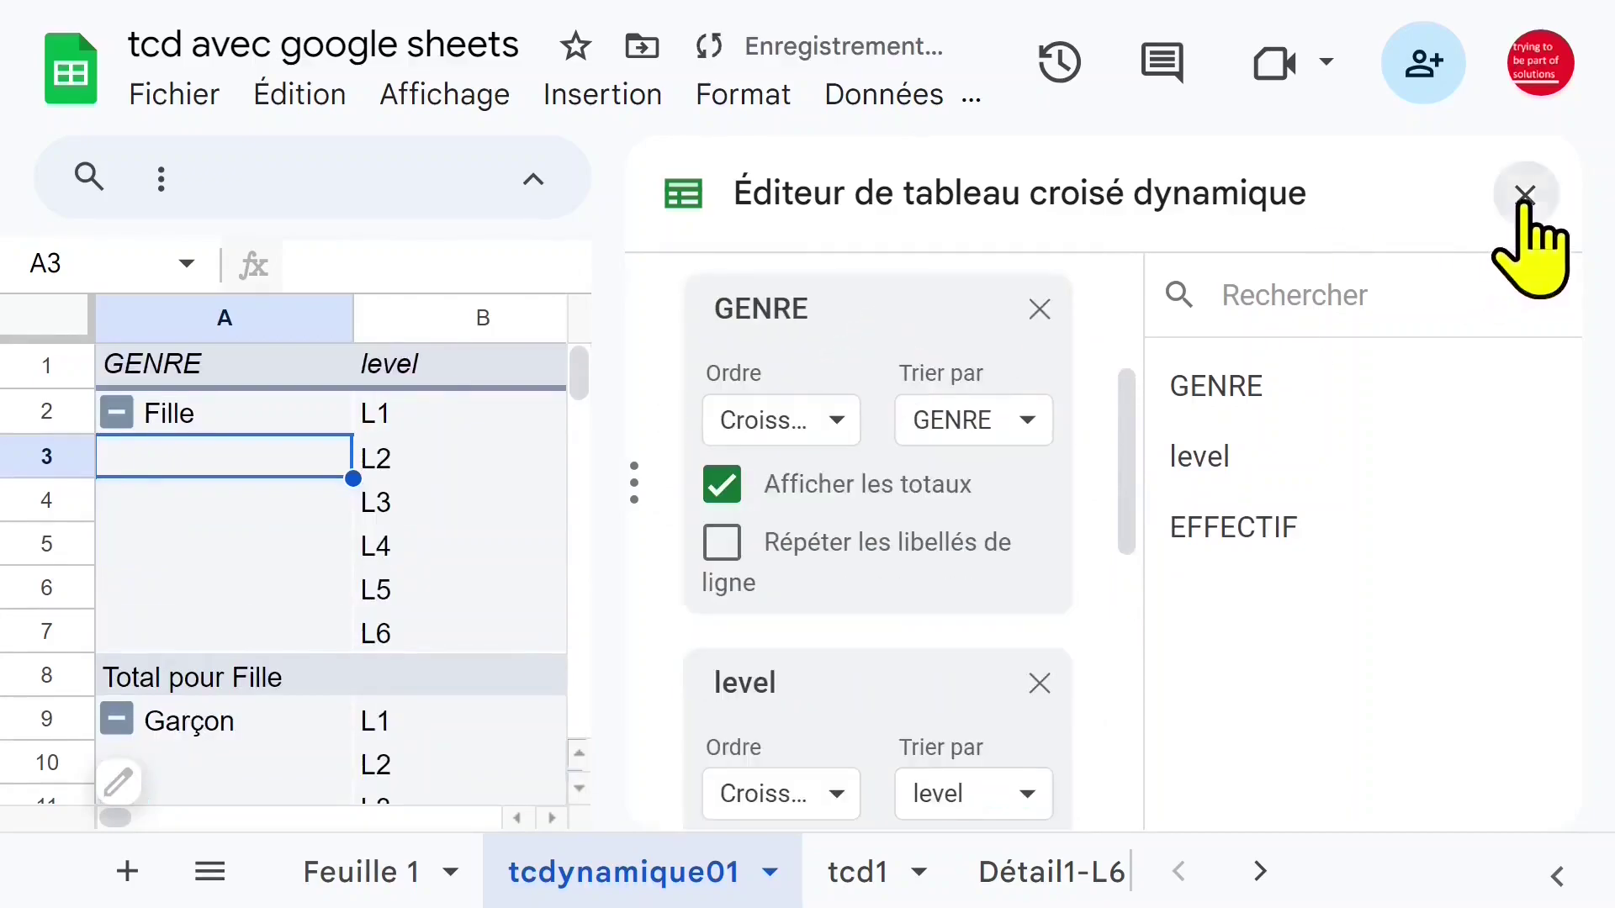
left_click(1525, 197)
- Review the level breakdown within the Fille and Garçon groups, down to the subtotals and grand total
left_click(368, 513)
key("Down")
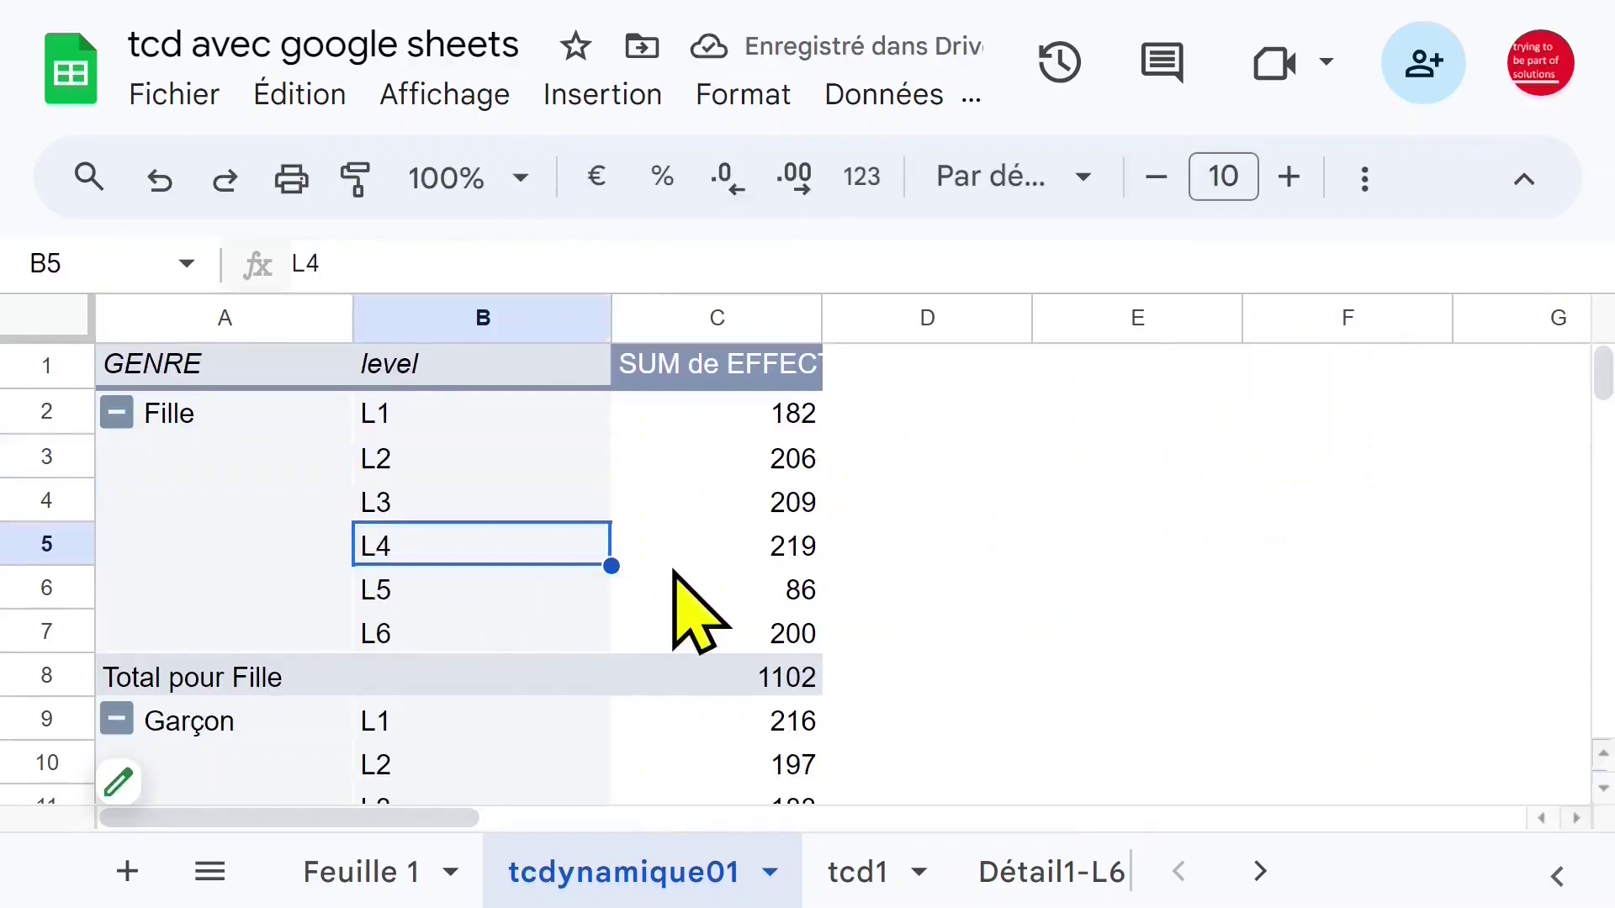
scroll(715, 610, "down", 5)
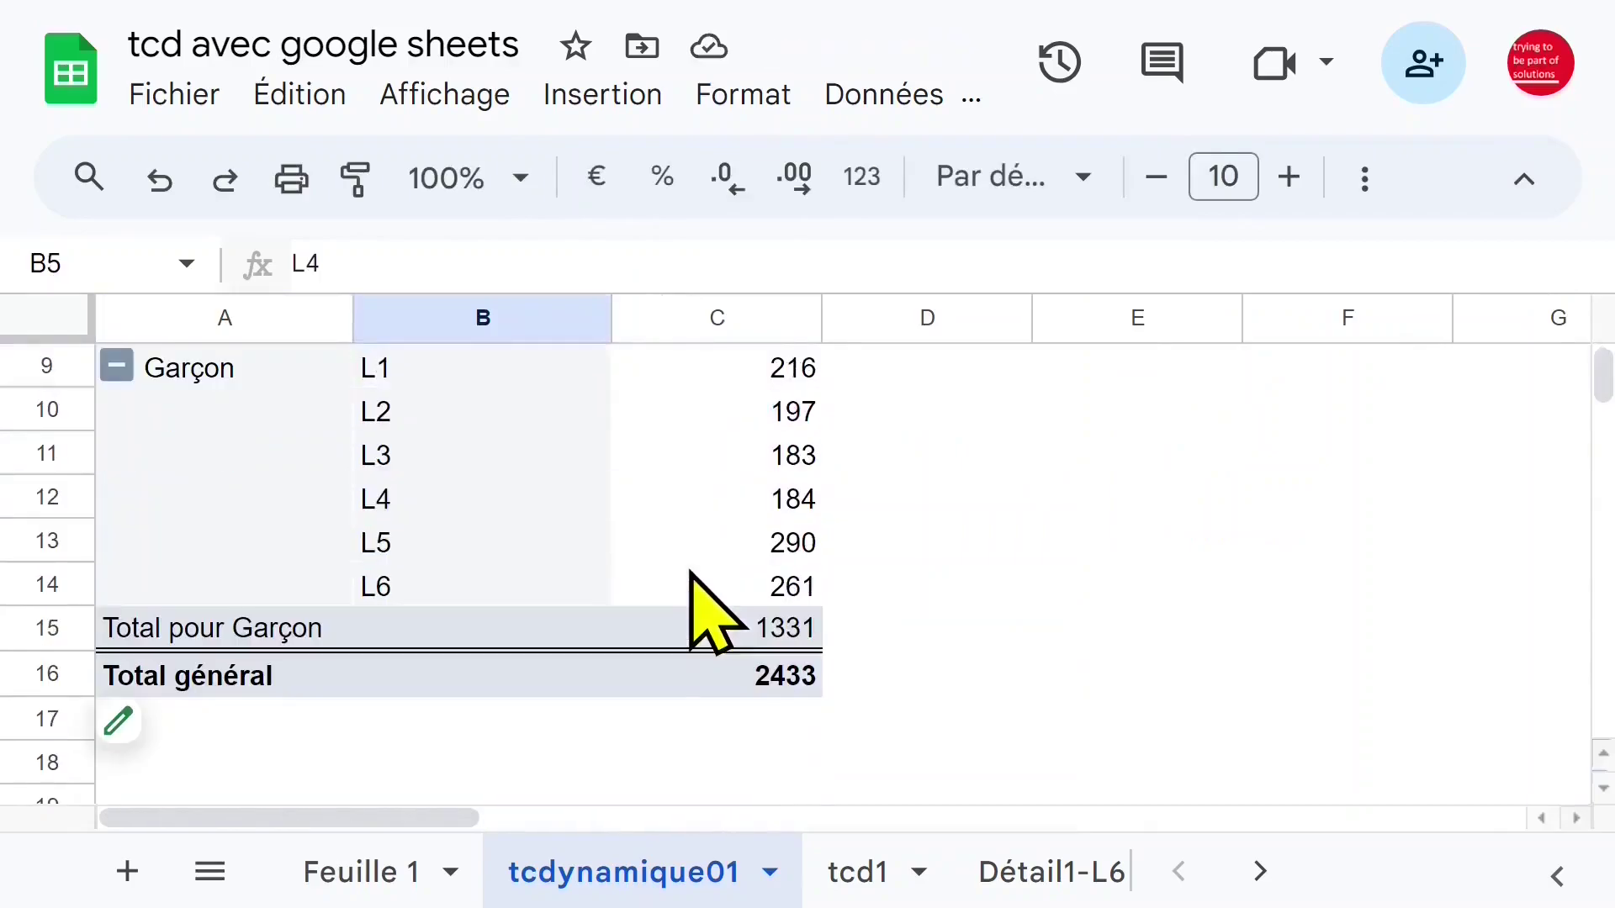
scroll(715, 610, "up", 5)
left_click(248, 471)
left_click(418, 547)
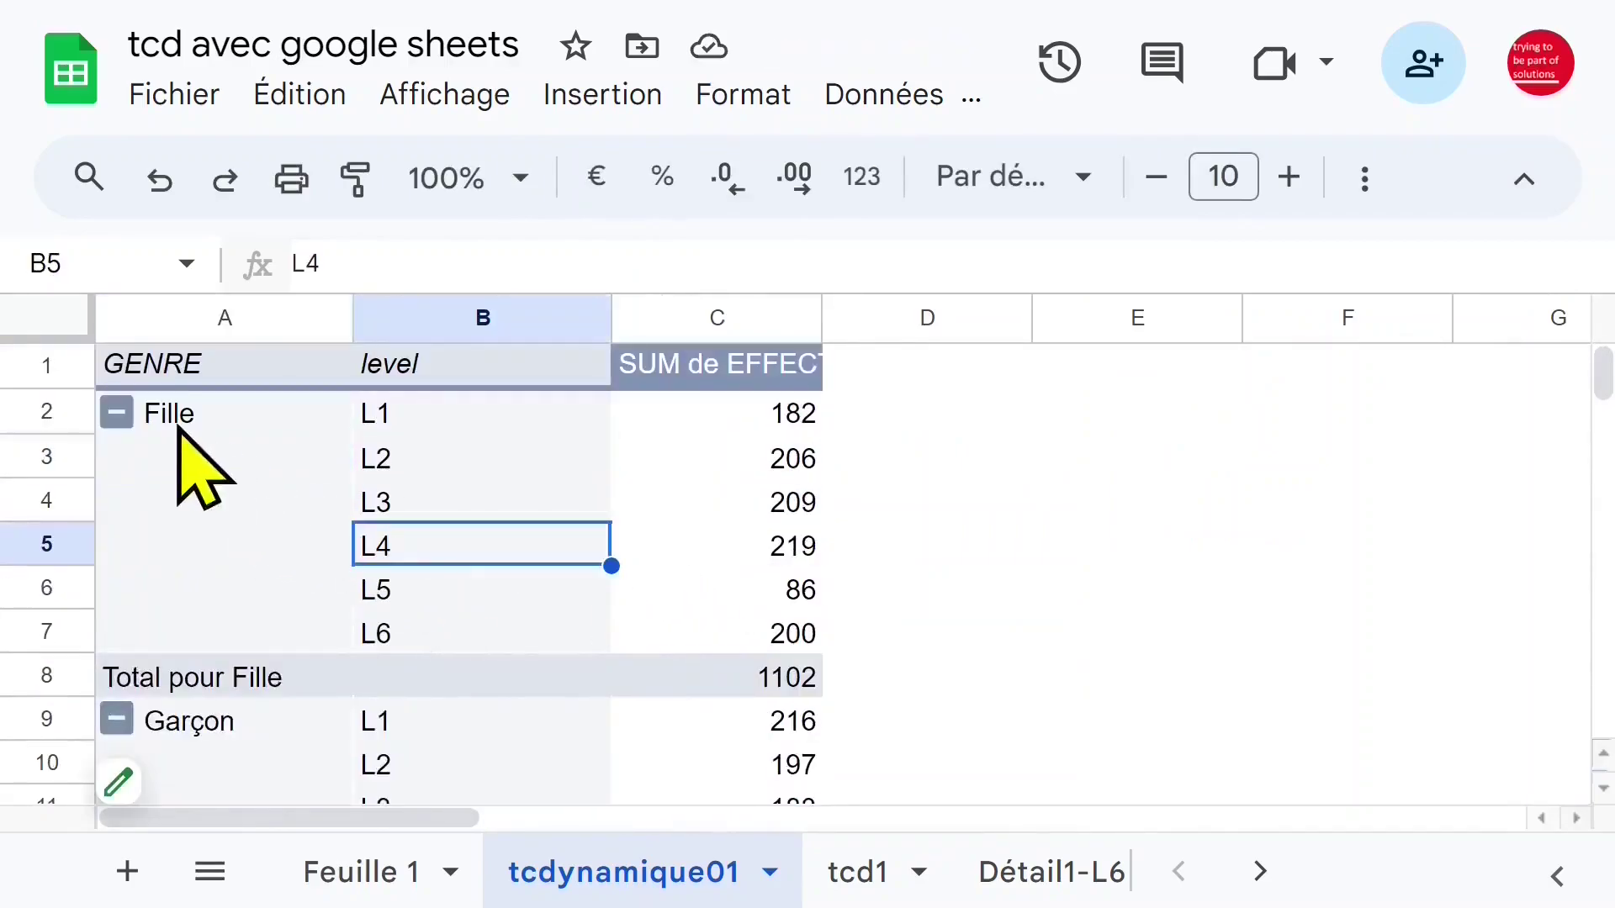
- Collapse the Fille and Garçon groups to their totals and expand both groups again
left_click(117, 412)
left_click(117, 455)
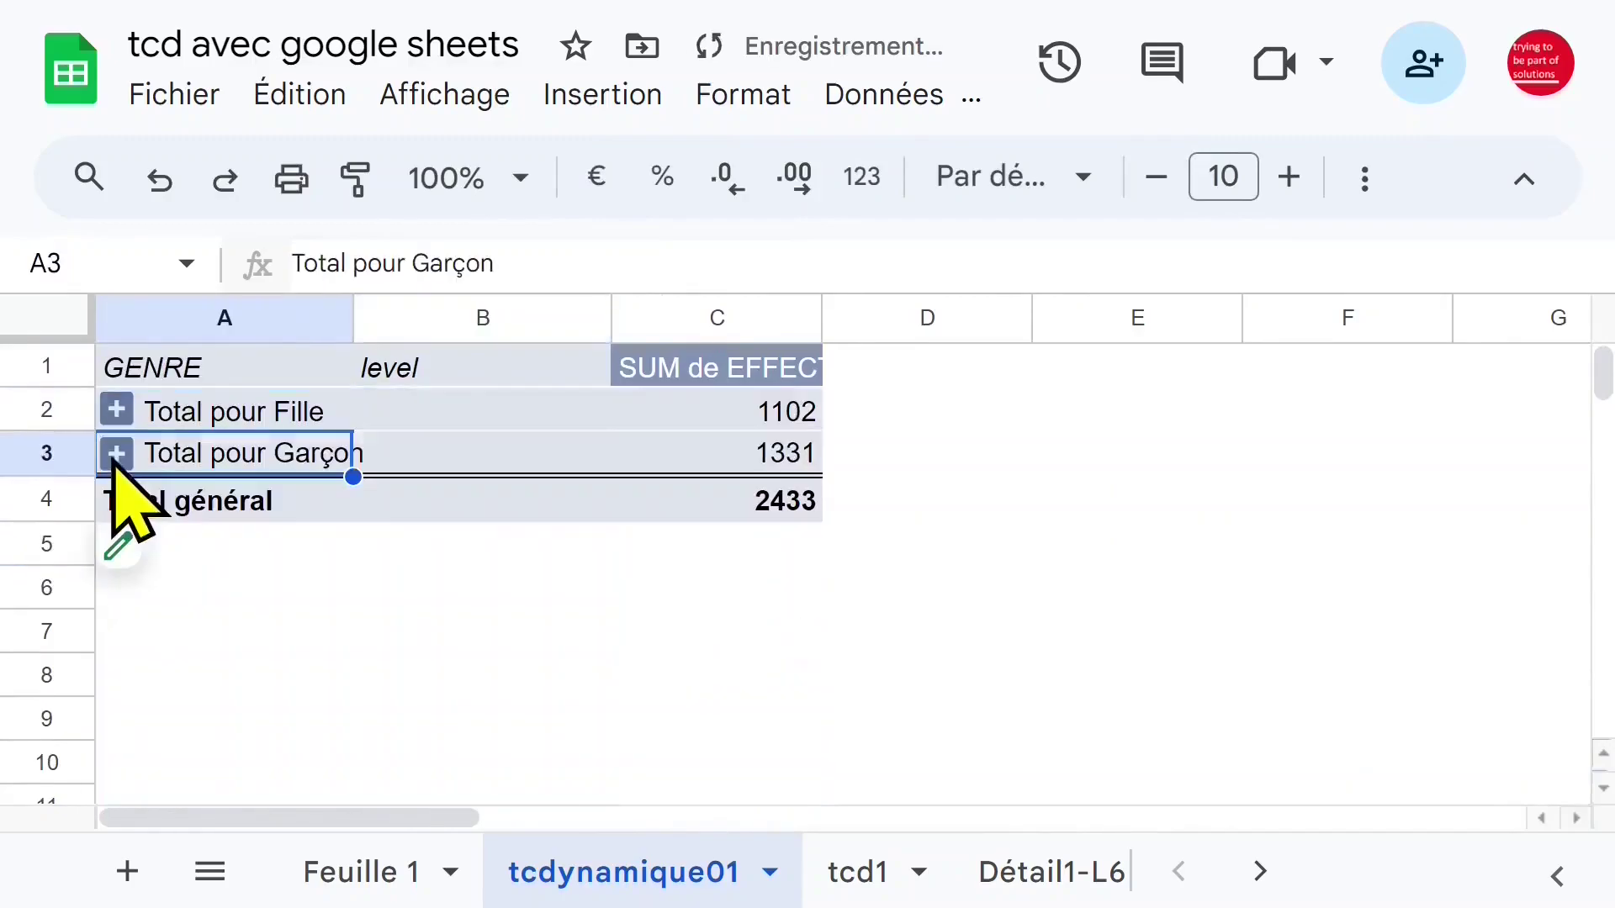
left_click(118, 412)
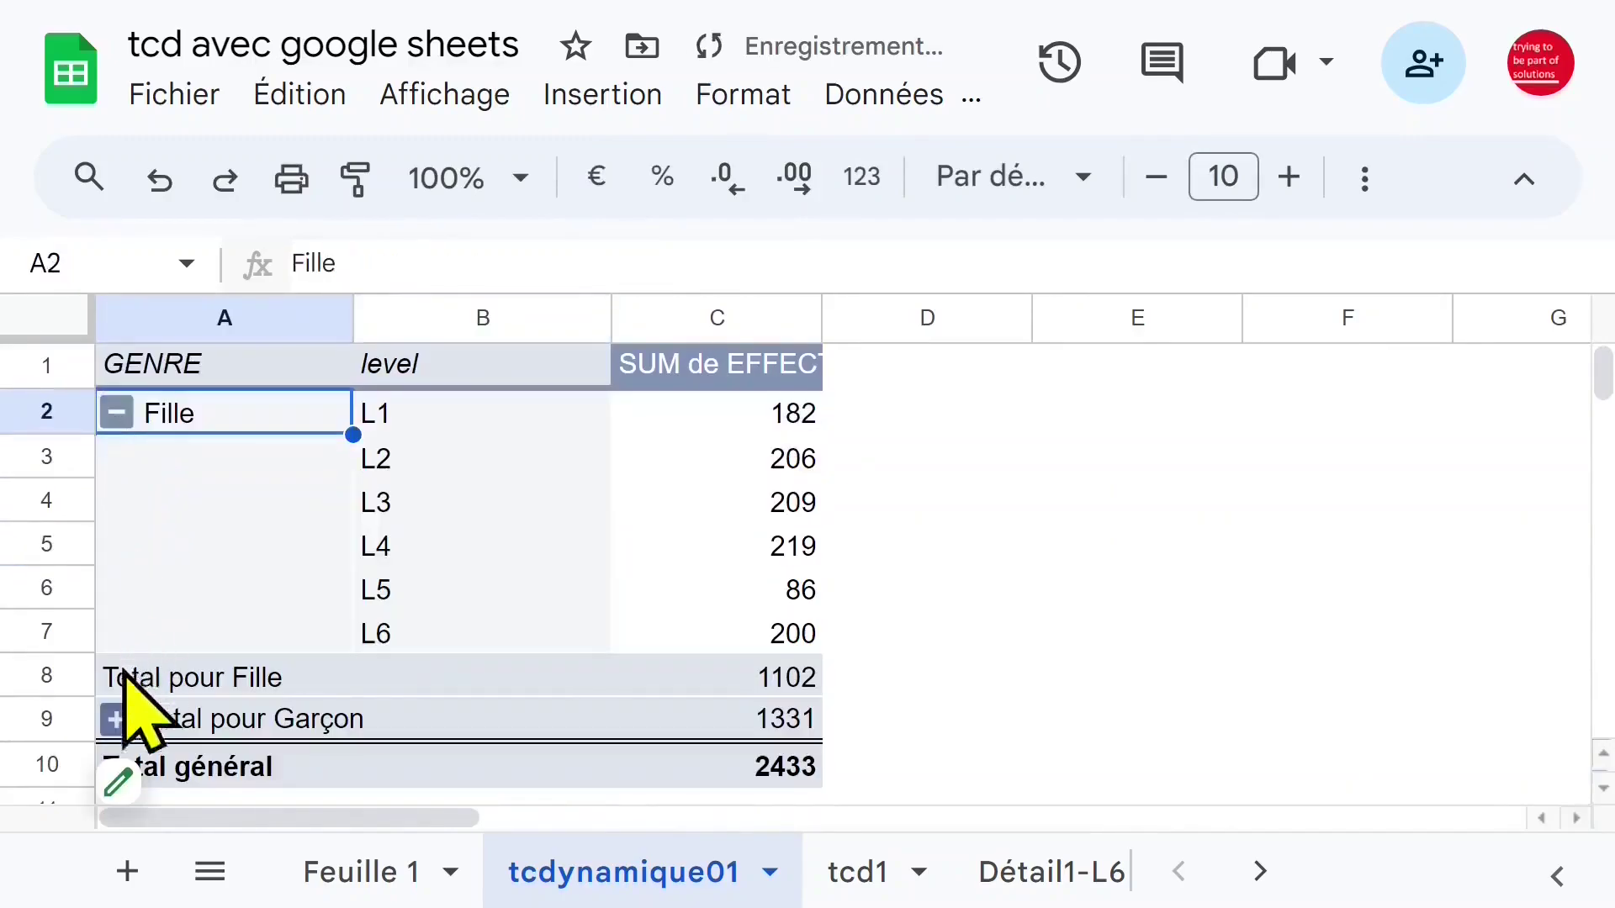
left_click(118, 720)
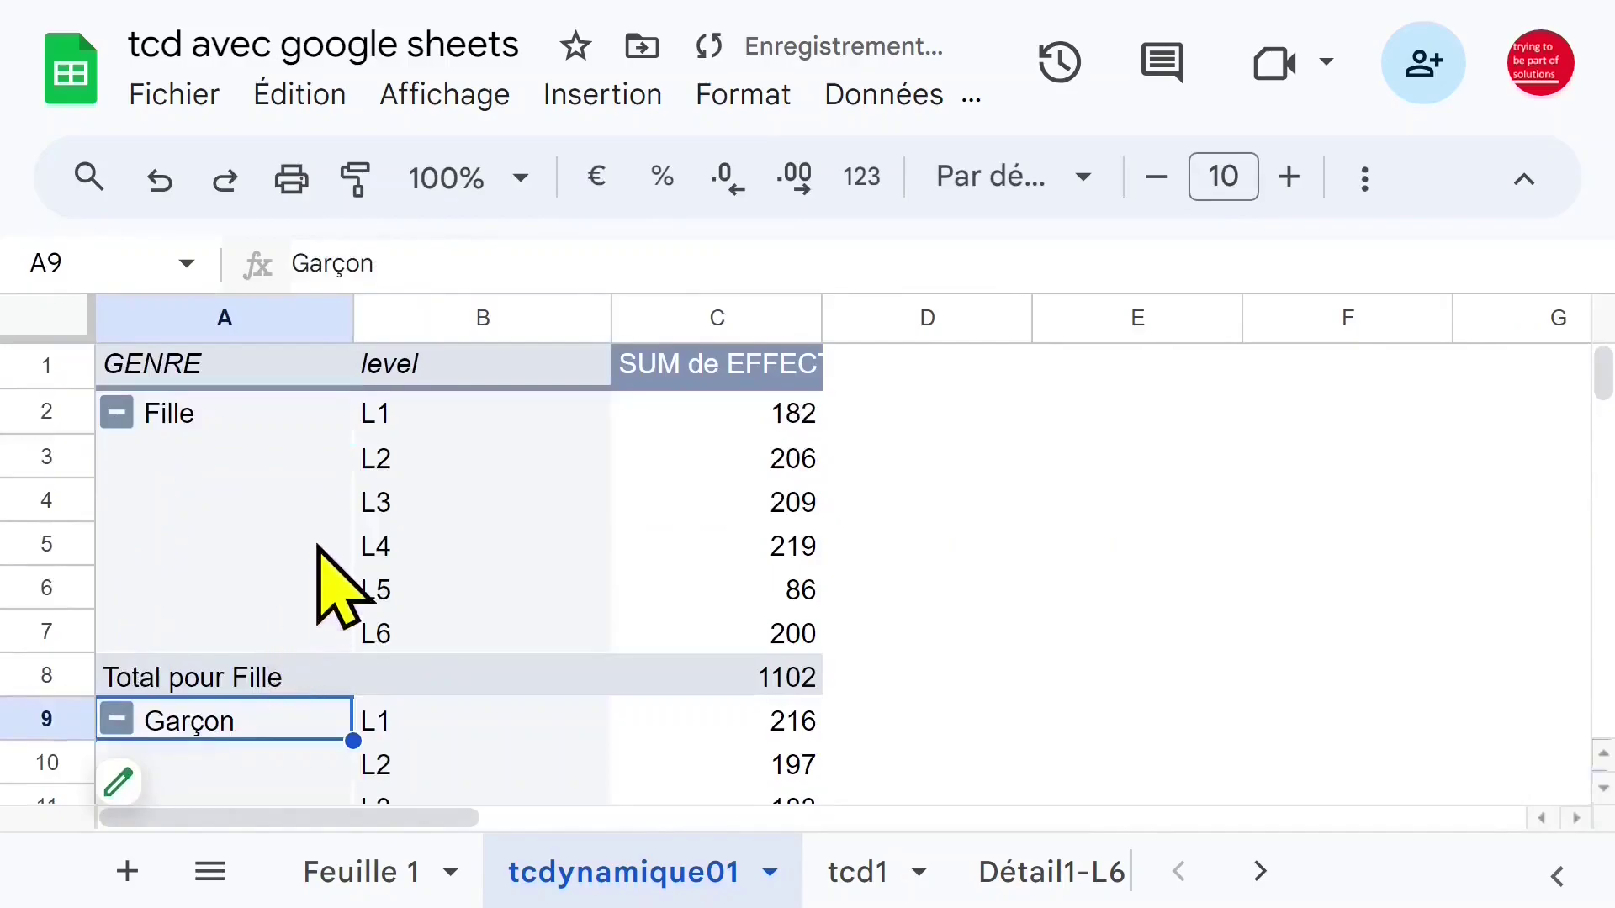